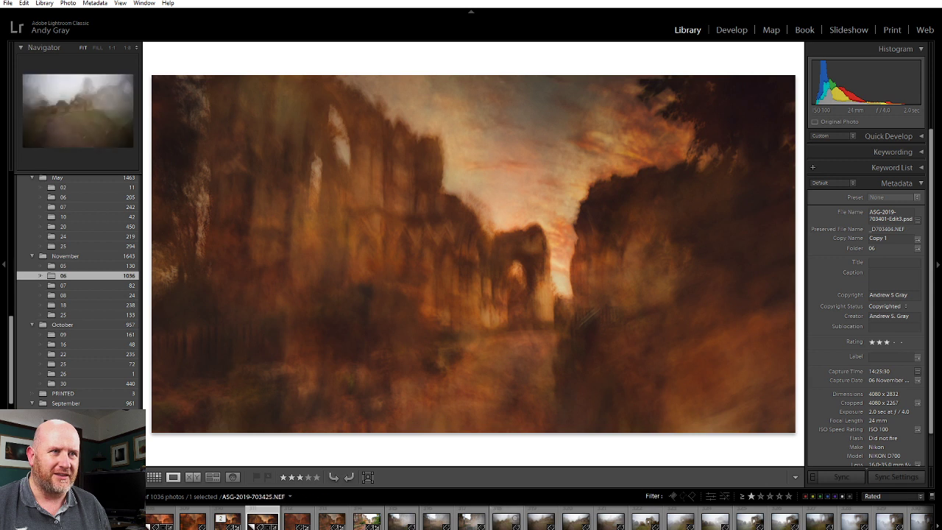
scroll(465, 520, "down", 3)
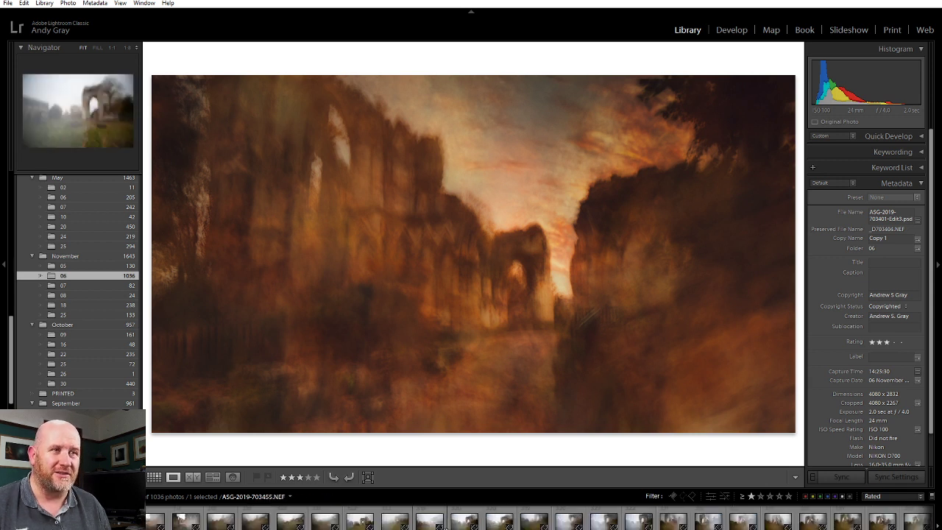
left_click(356, 523)
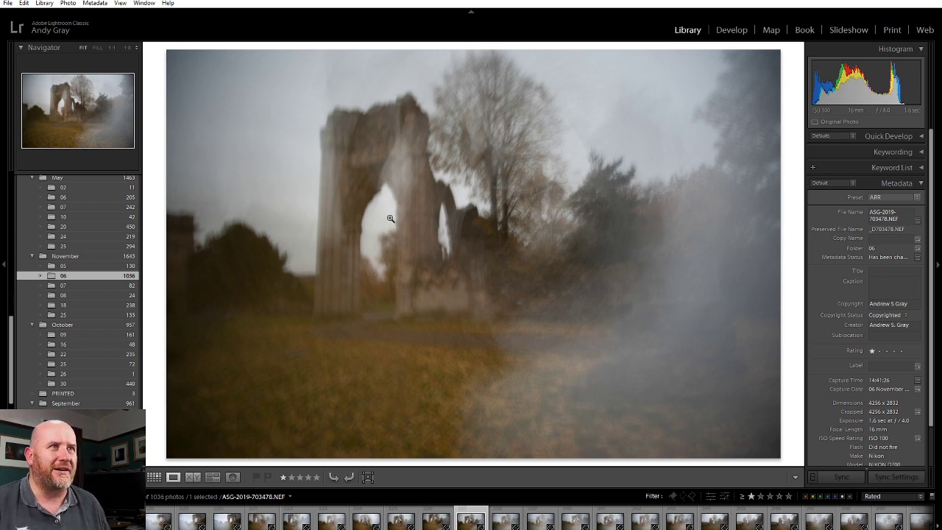
key("Right")
key("Right")
key("Right")
key("Right")
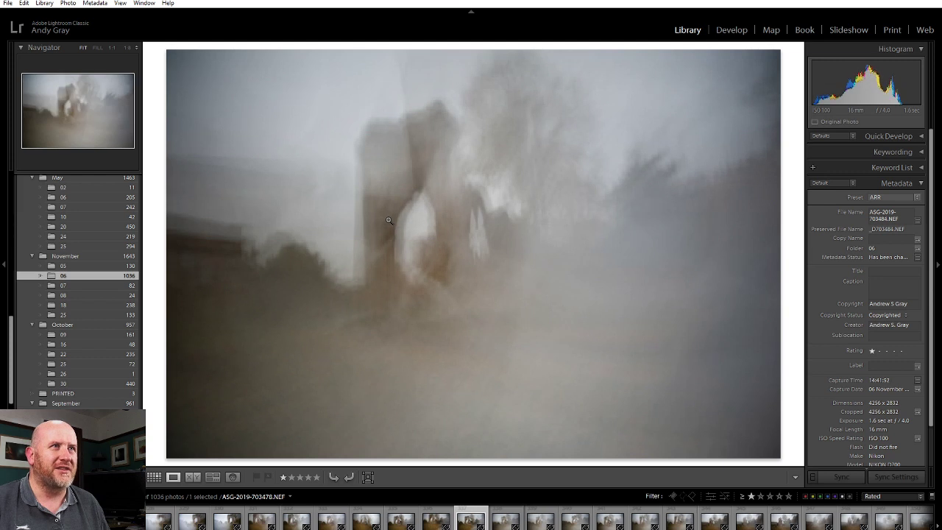
key("Left")
key("Left")
key("Left")
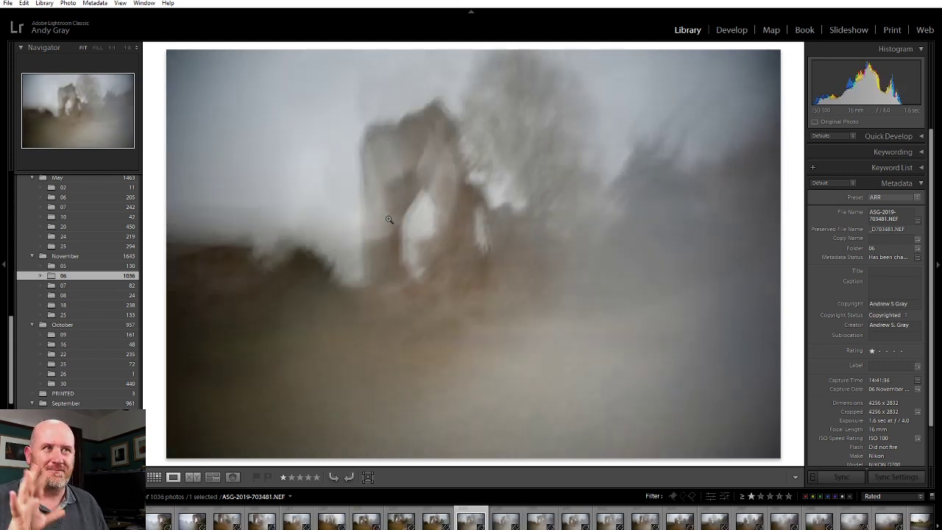
key("Right")
key("Right")
key("Right")
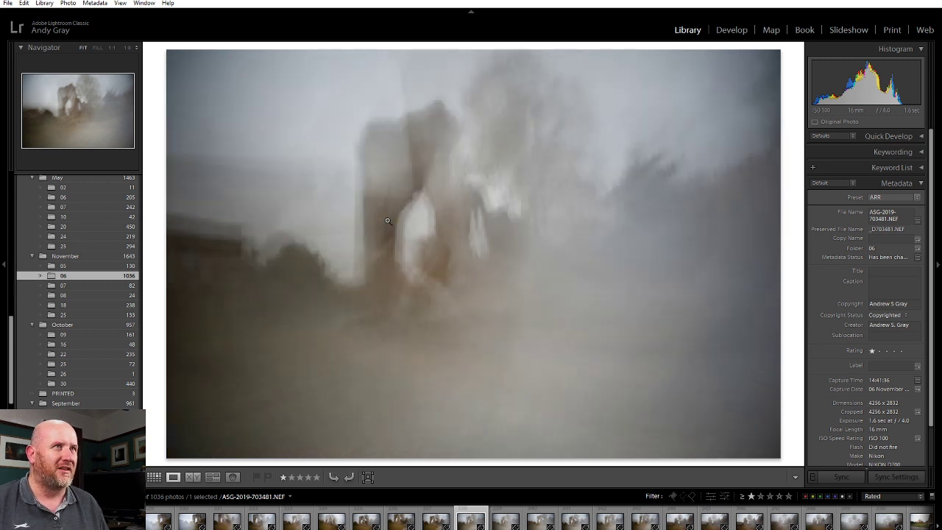
key("Right")
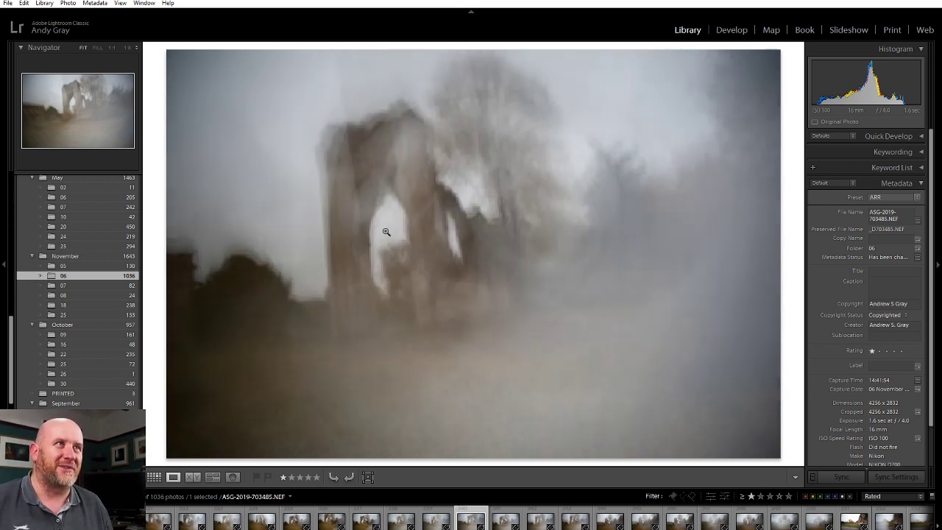
Step: Examine the following misty ruin photos up to ASG-2019-703515.NEF for usable frames
key("Right")
key("Right")
key("Right")
key("Right")
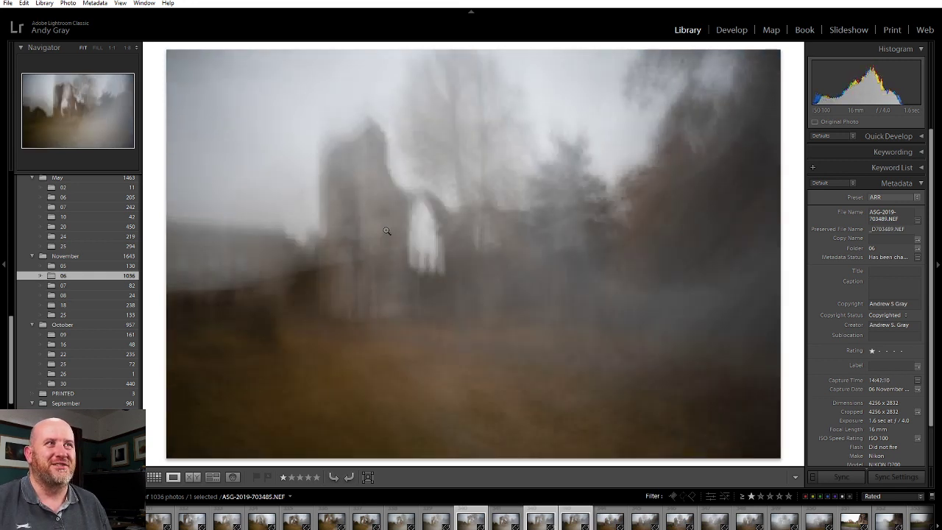
key("Right")
key("Right")
key("Right")
key("Right")
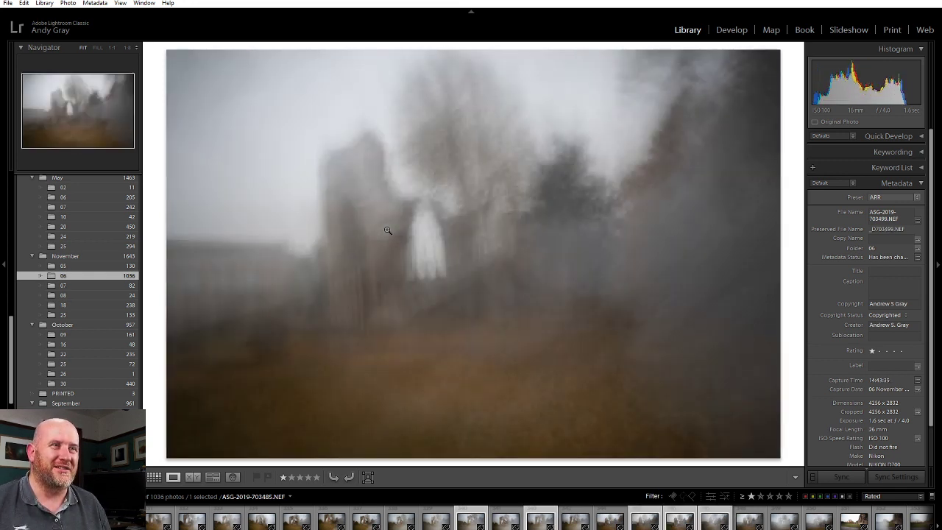
key("Right")
key("Right")
key("Right")
key("Right")
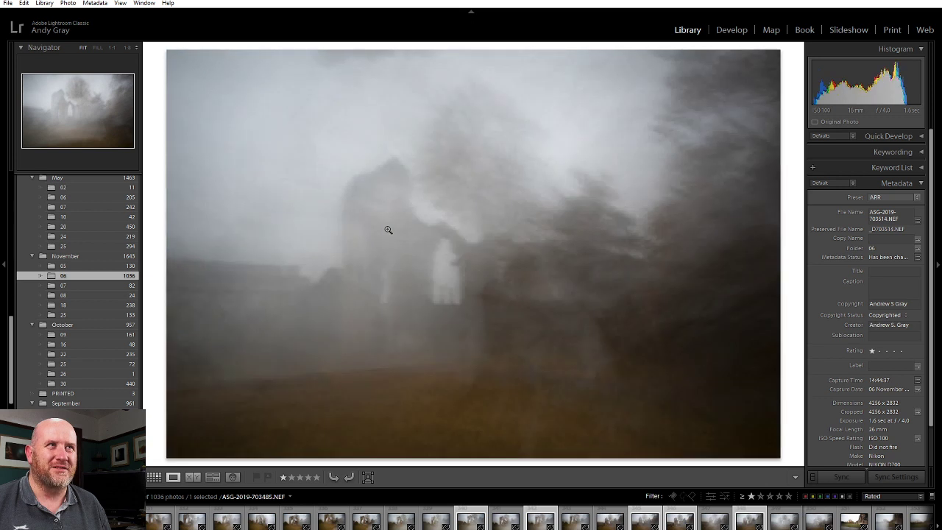
key("Right")
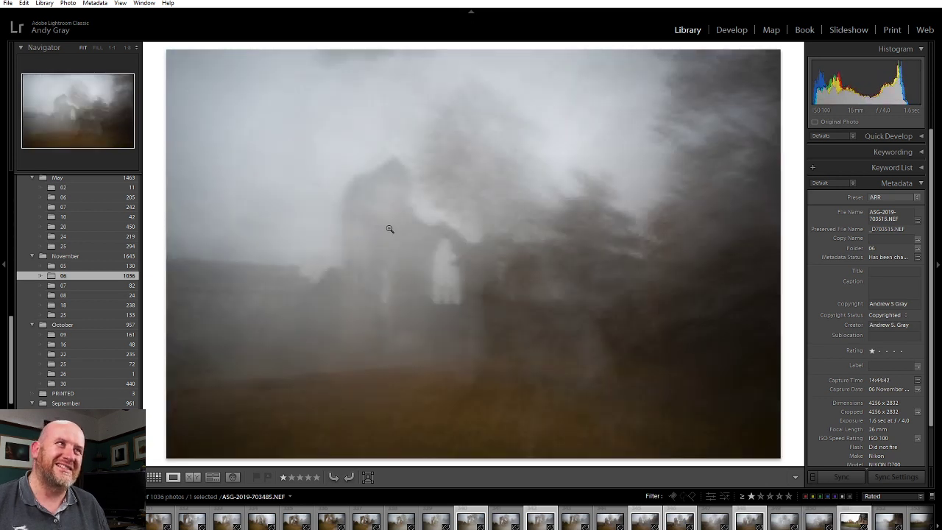
Step: Review the ruin photos in reverse order, back to the frames around ASG-2019-703460.NEF
key("Left")
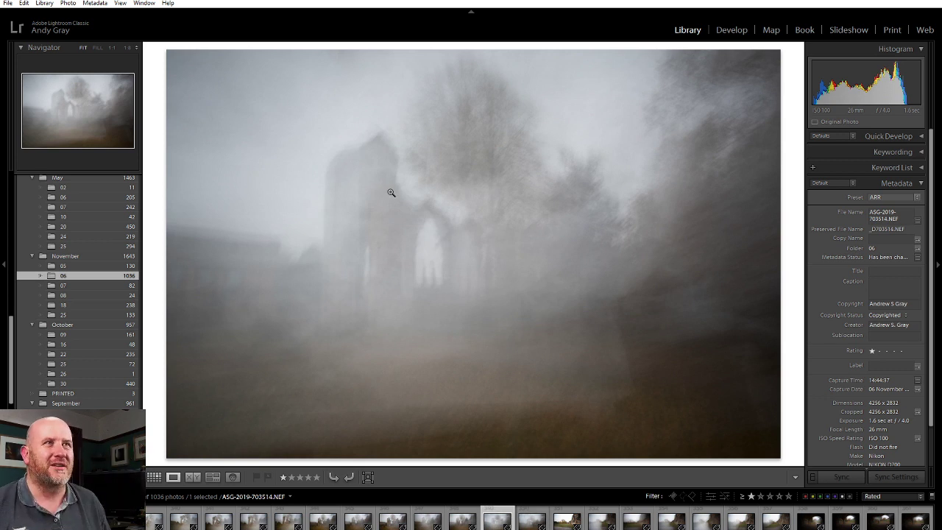
key("Left")
key("Left")
key("Left")
key("Left")
key("Left")
key("Left")
key("Left")
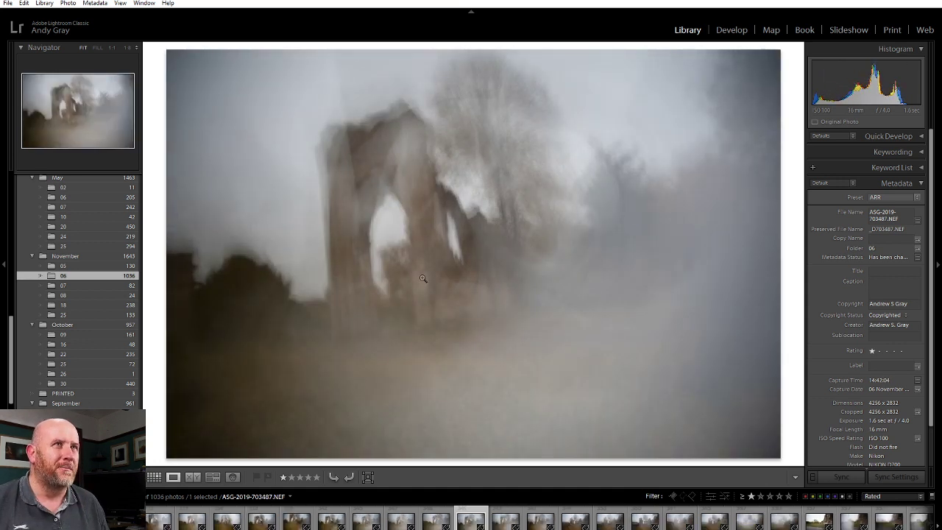
key("Left")
key("Left")
key("Left")
key("Left")
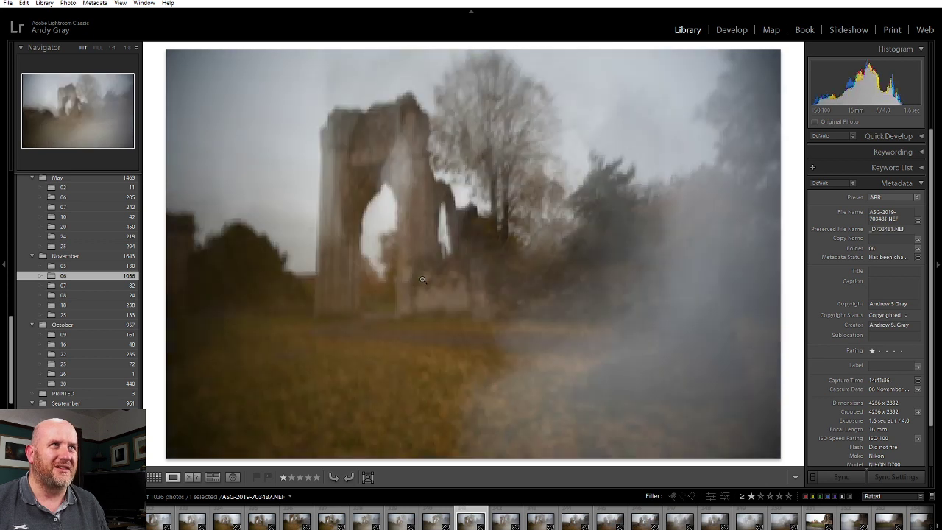
key("Left")
key("Left")
key("Left")
key("Left")
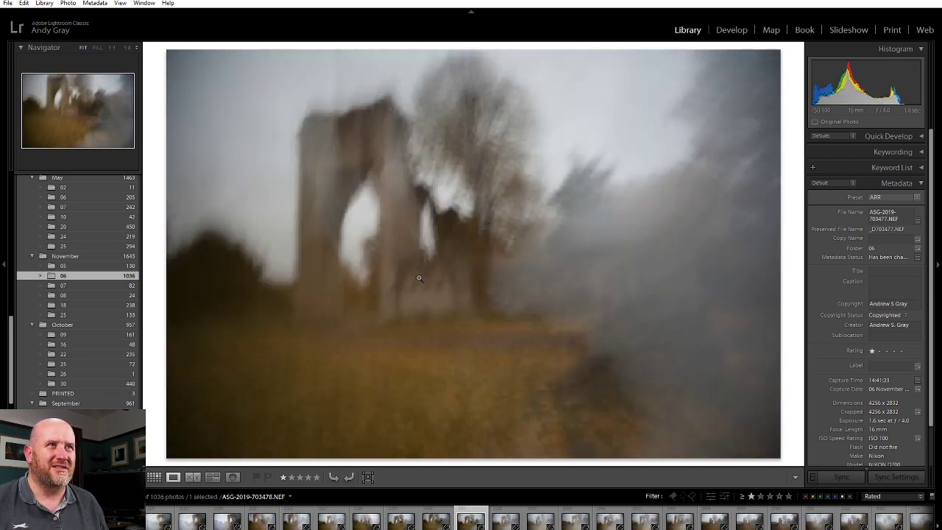
key("Left")
key("Left")
key("Left")
key("Left")
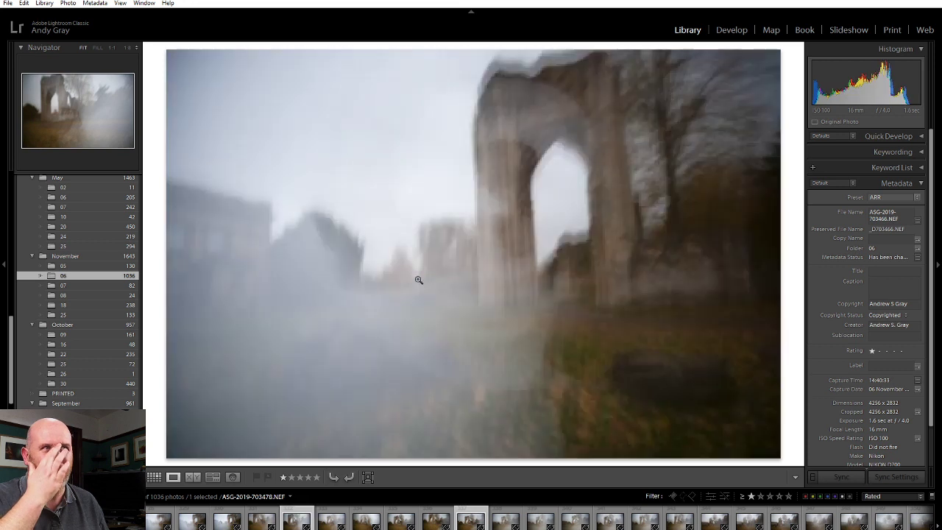
key("Left")
key("Left")
key("Left")
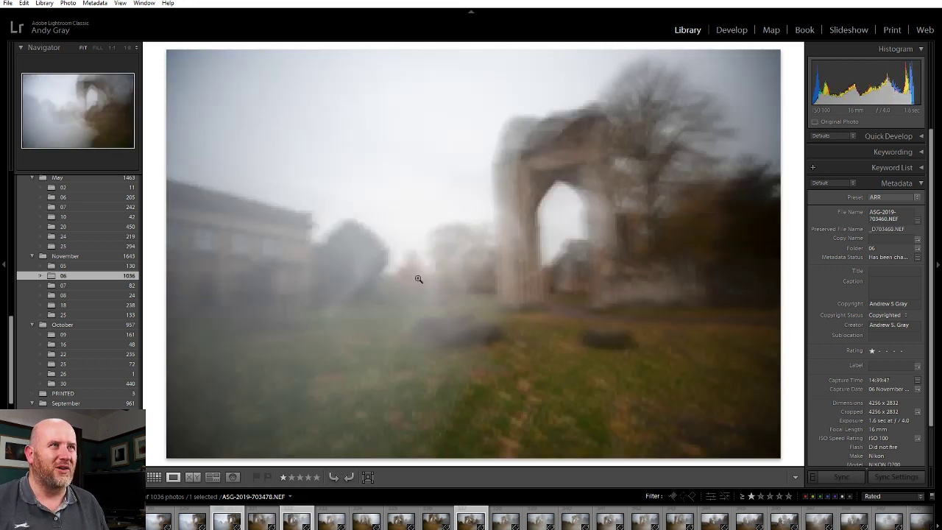
key("Left")
key("Left")
key("Left")
key("Left")
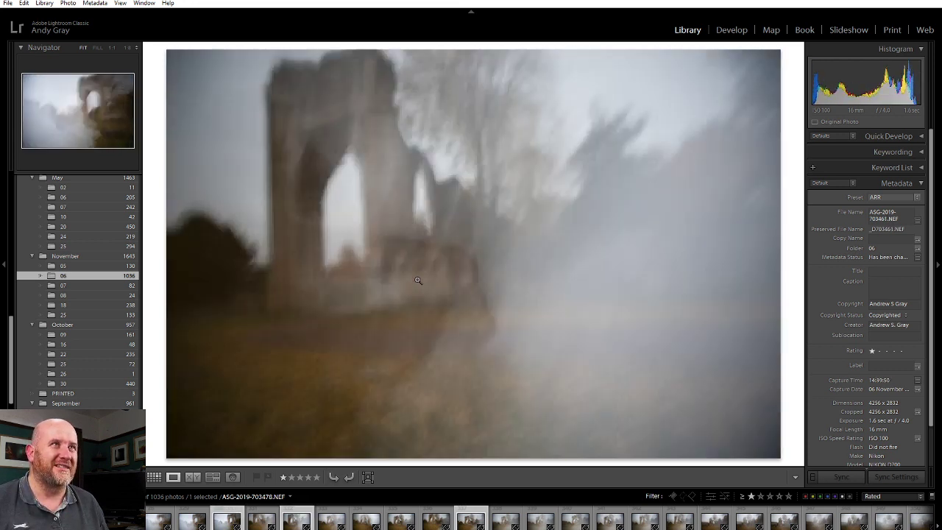
Step: Return to the sharp arch photo ASG-2019-703478.NEF and rate it two stars
key("Right")
key("Right")
key("Right")
key("Right")
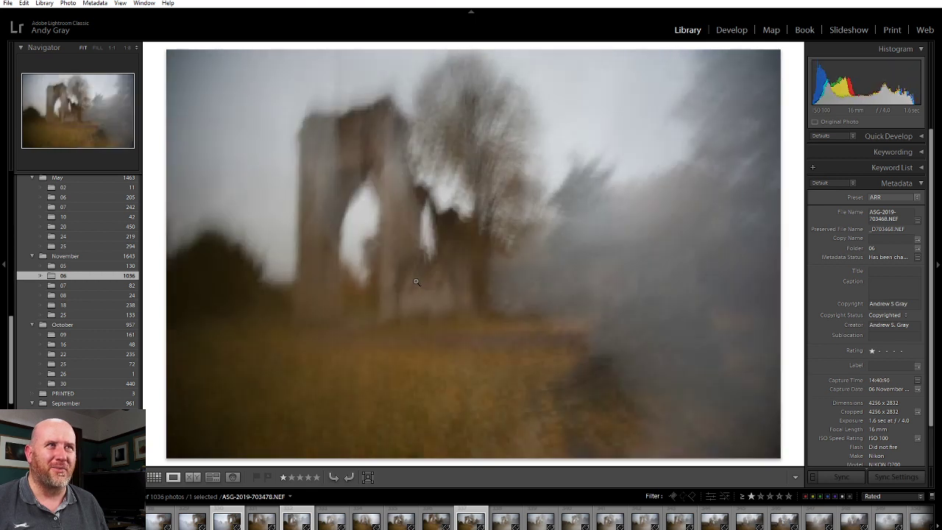
key("Right")
key("Right")
key("Right")
key("Right")
key("Right")
key("Right")
key("Right")
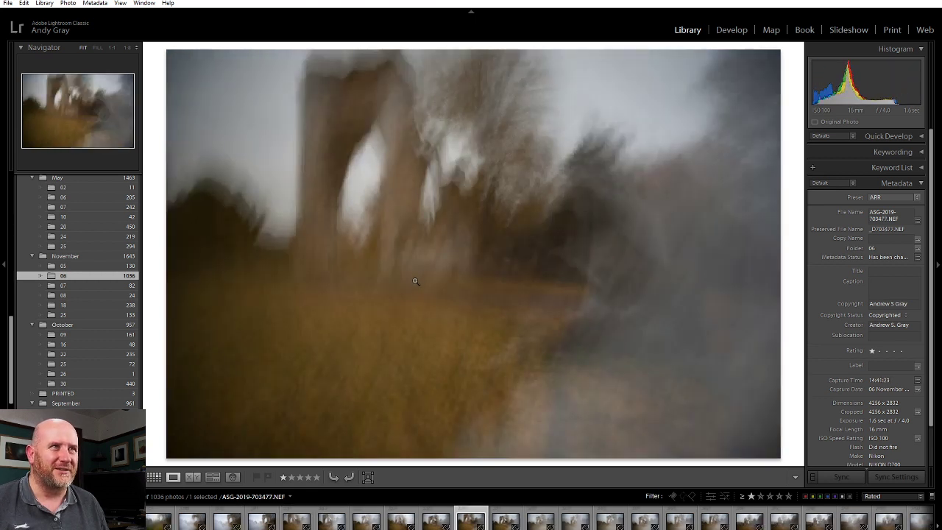
key("Right")
key("Right")
key("Right")
key("Right")
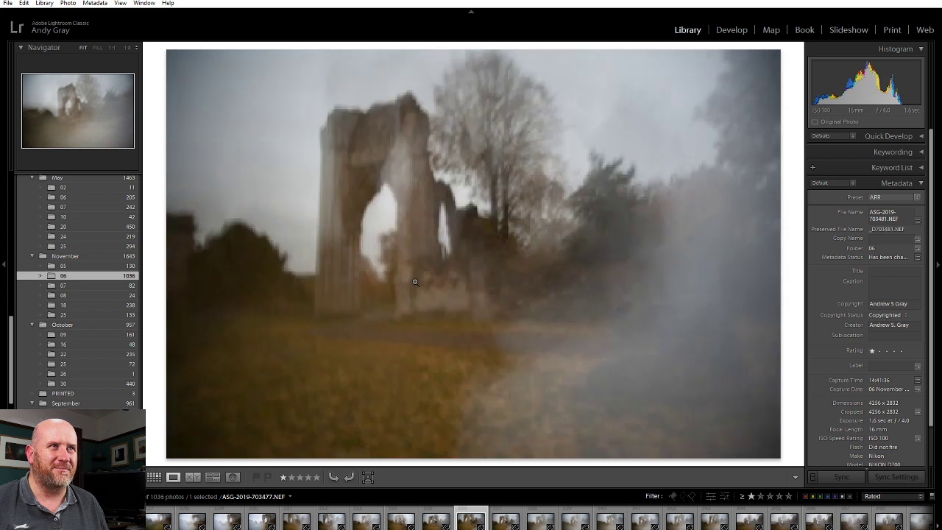
key("2")
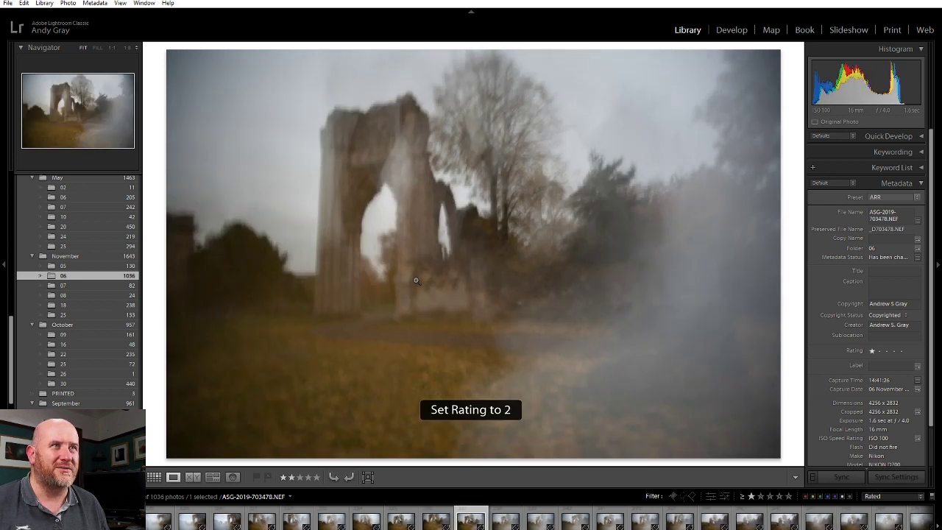
Step: Rate the blurred arch photos ASG-2019-703481.NEF and ASG-2019-703484.NEF two stars
key("Right")
key("Right")
key("Right")
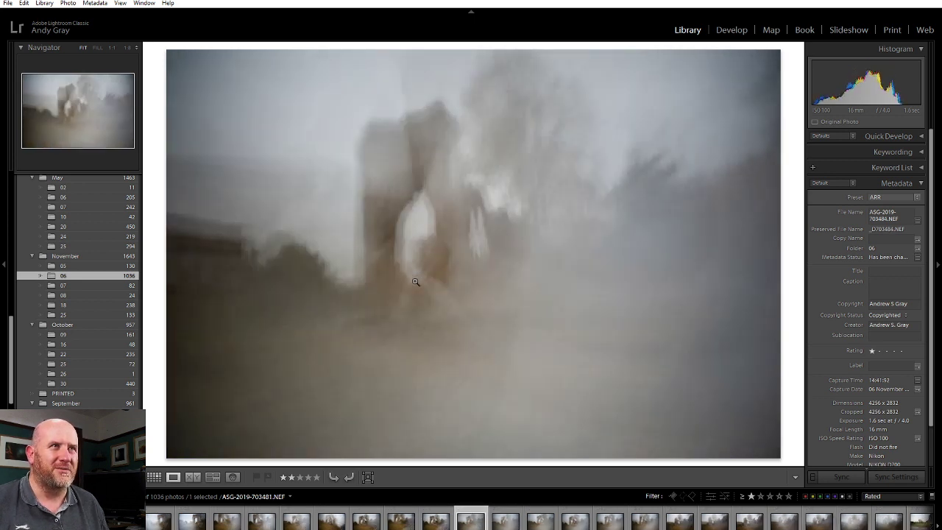
key("2")
key("Right")
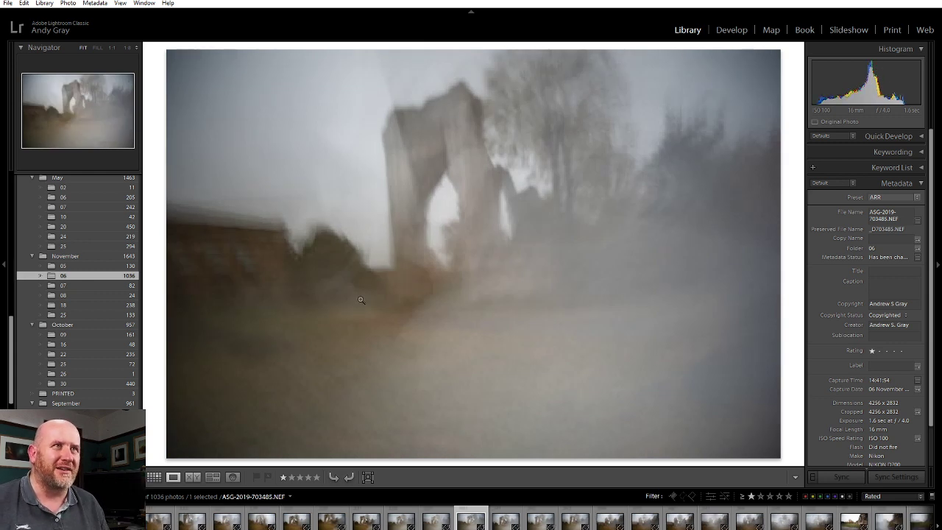
Step: Rate ASG-2019-703487.NEF and ASG-2019-703489.NEF two stars
key("Right")
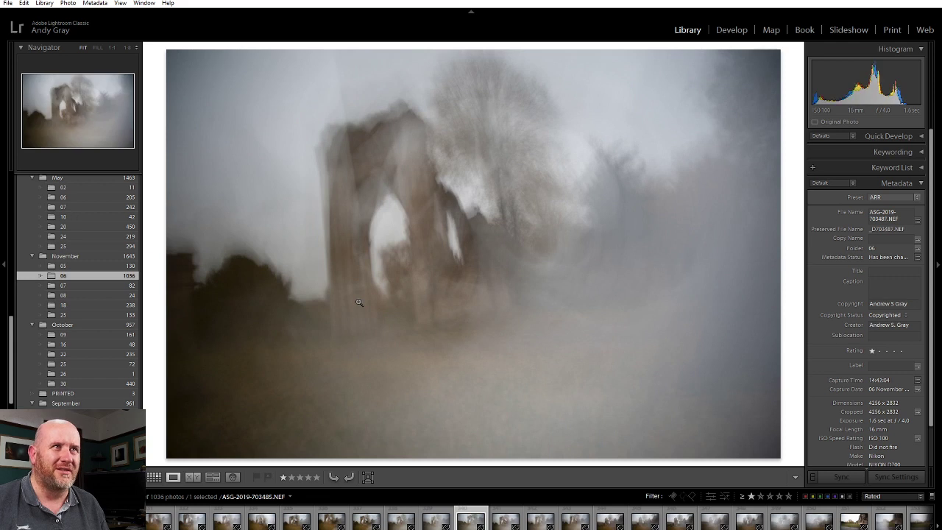
key("2")
key("Right")
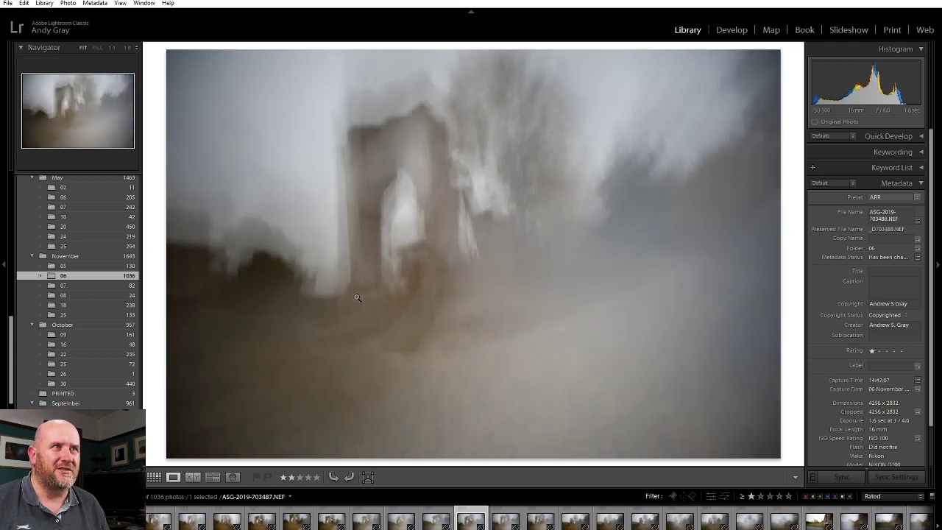
key("Right")
key("Left")
key("Left")
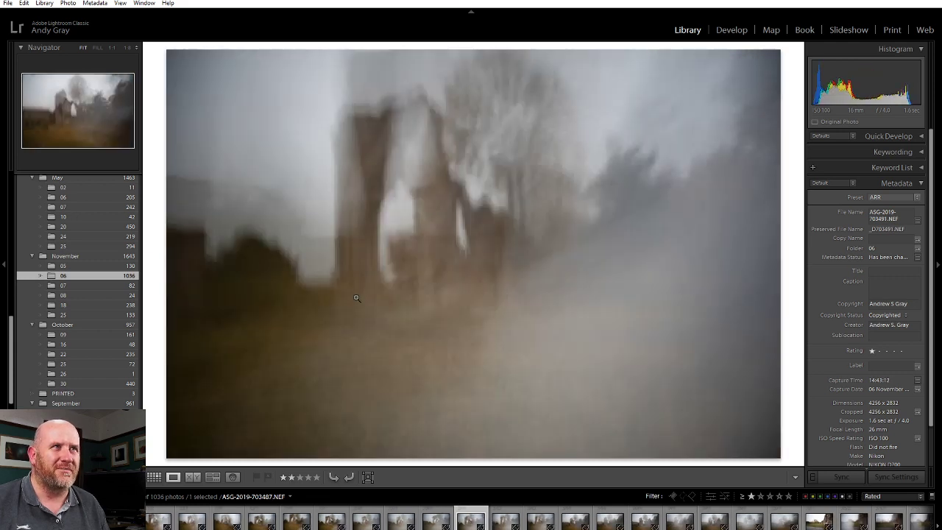
key("2")
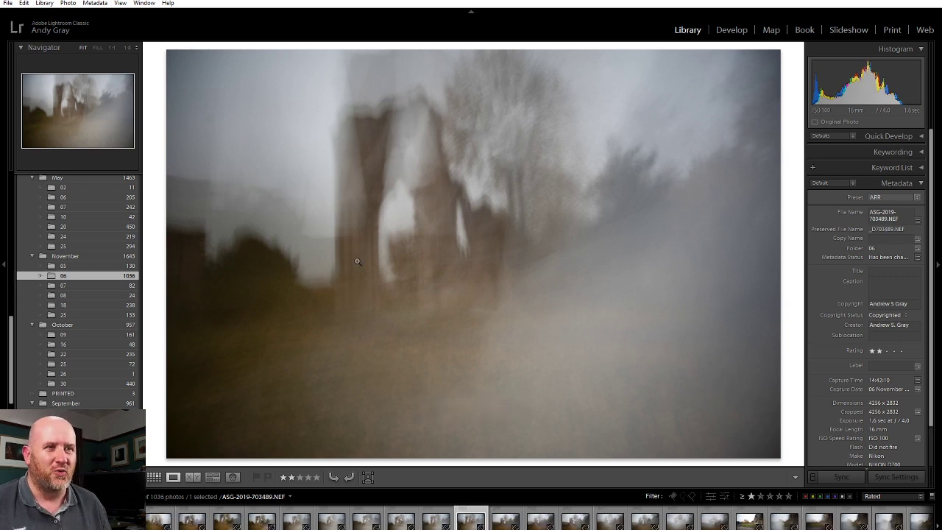
Step: Filter the photos to two stars and higher, and select the five arch frames with ASG-2019-703478.NEF as the active photo
left_click(762, 497)
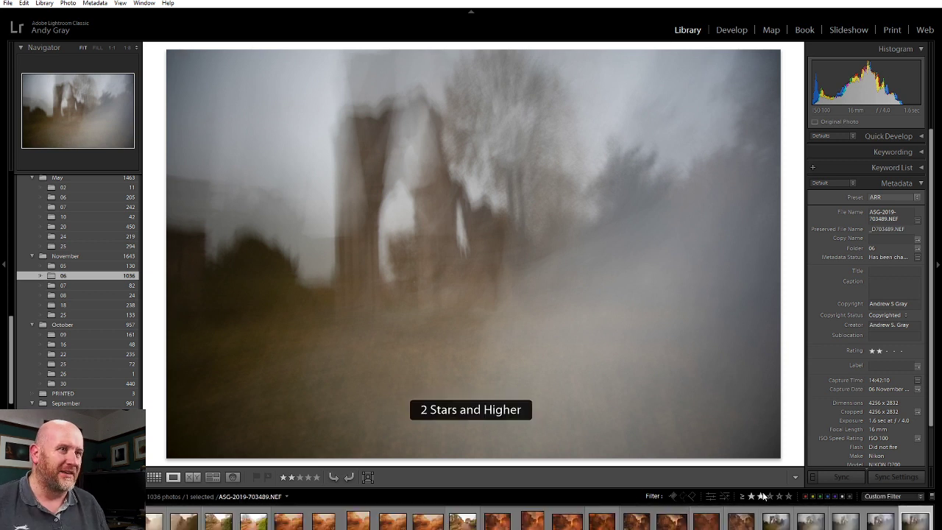
left_click(779, 526, "shift")
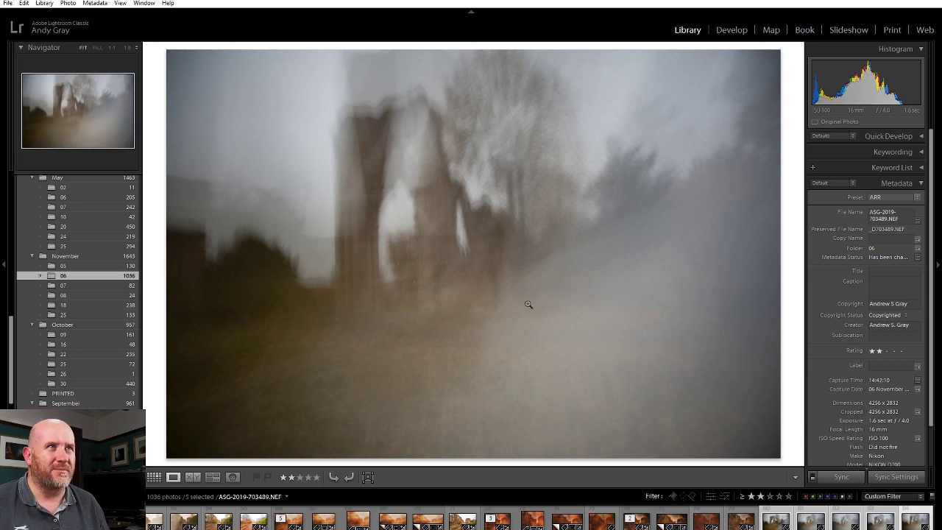
left_click(773, 523)
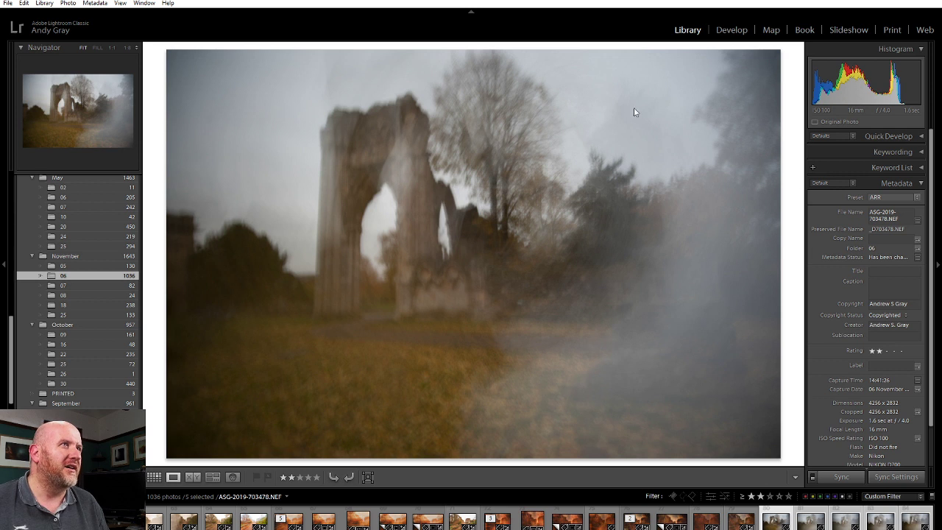
Step: In the Develop module, remove chromatic aberration and enable lens profile corrections on ASG-2019-703478.NEF, with the vignetting amount at 193
left_click(734, 30)
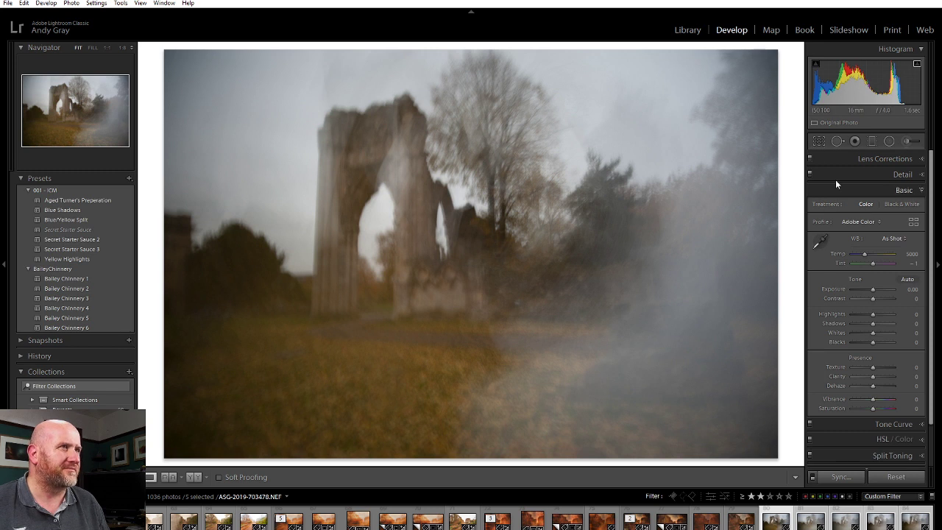
left_click(900, 160)
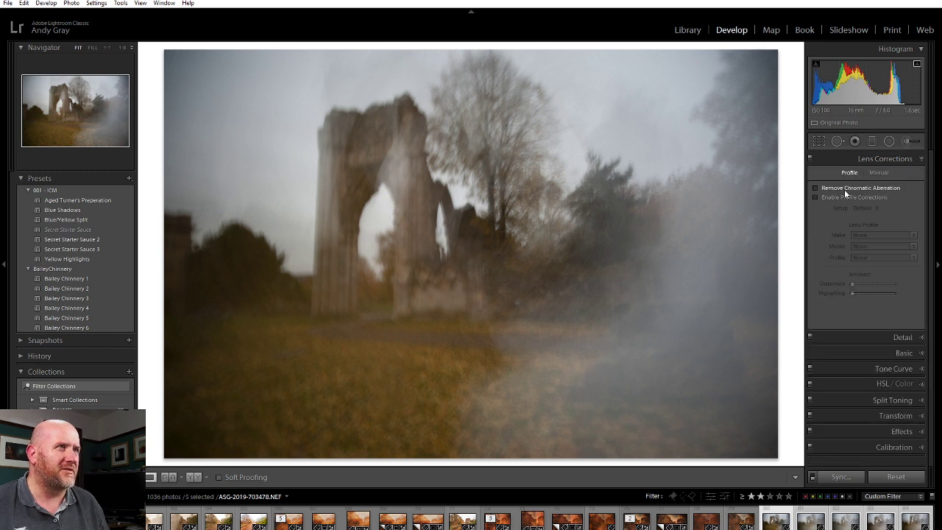
left_click_drag(887, 295, 892, 294)
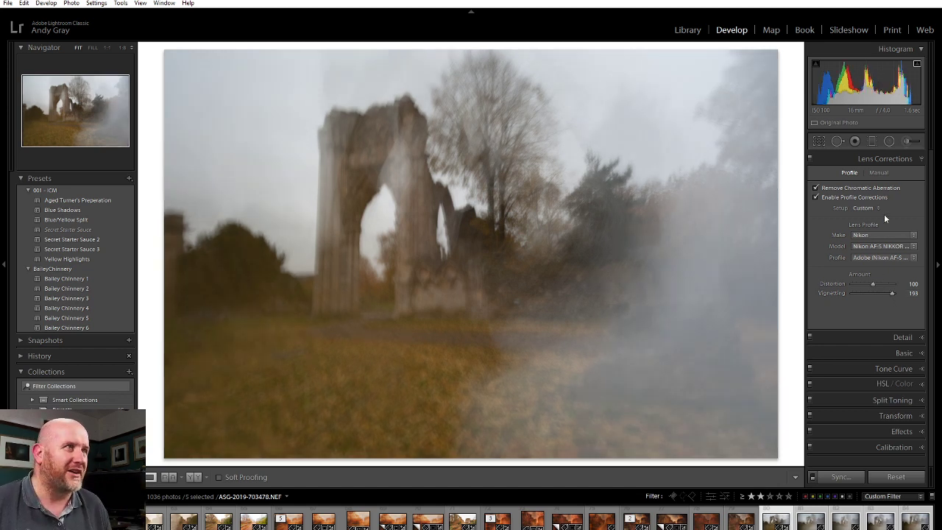
left_click(883, 161)
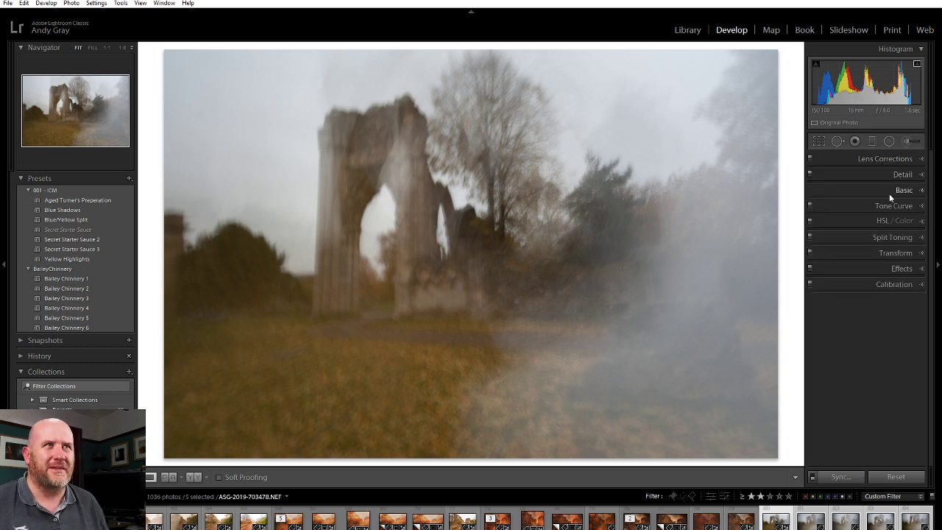
Step: Set the luminance noise reduction of the arch photo to 49
left_click(904, 175)
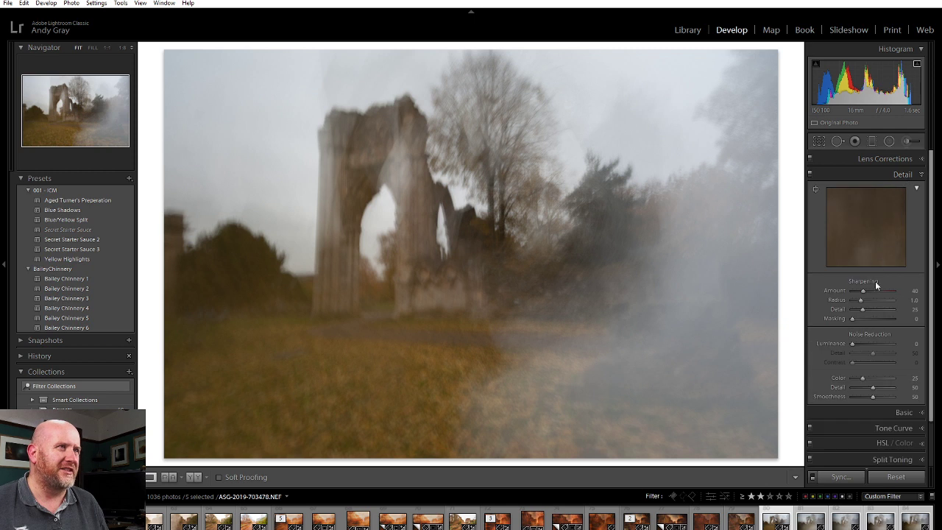
left_click(875, 343)
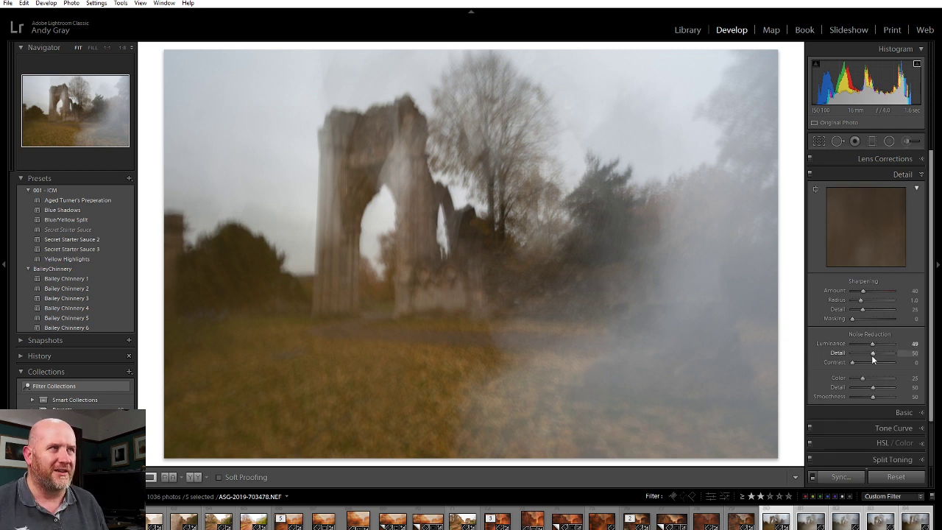
left_click(907, 176)
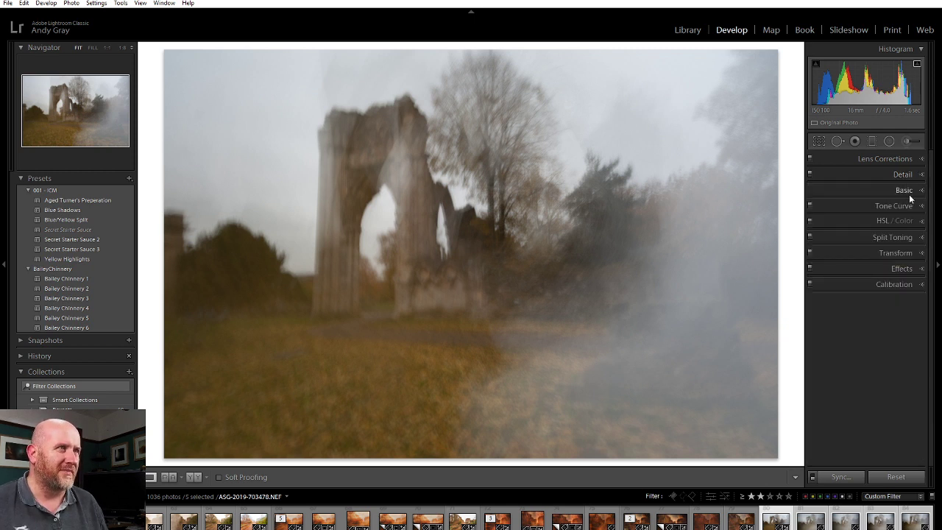
Step: Brighten the arch photo, trying stronger exposures and settling on an Exposure of +0.83
left_click(906, 192)
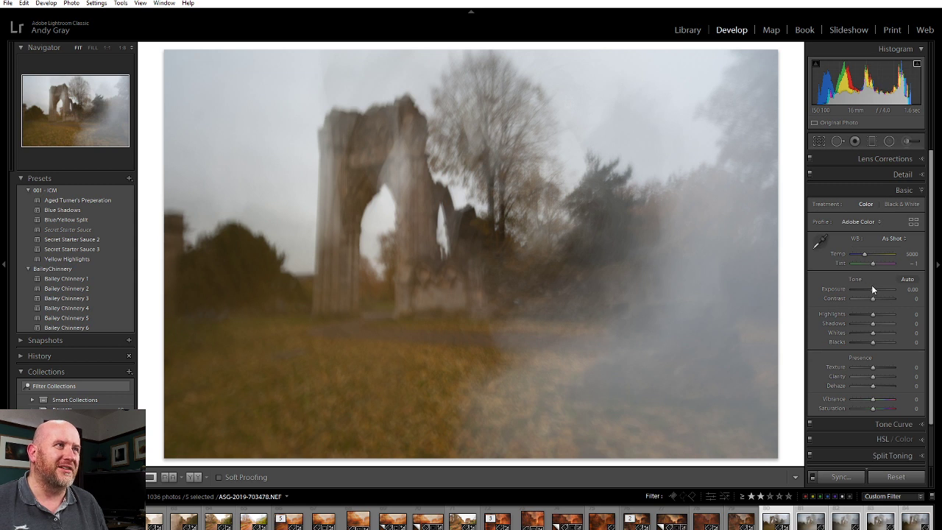
left_click_drag(878, 292, 876, 289)
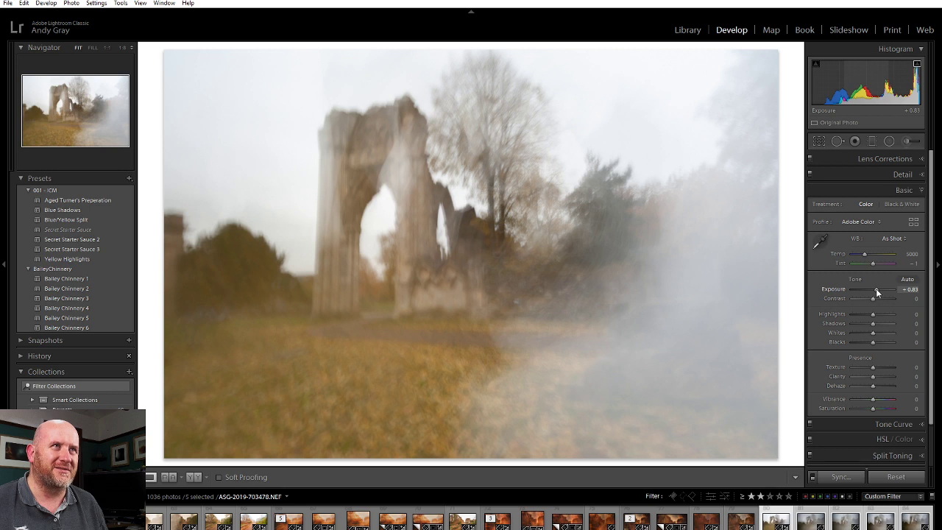
left_click_drag(877, 289, 877, 290)
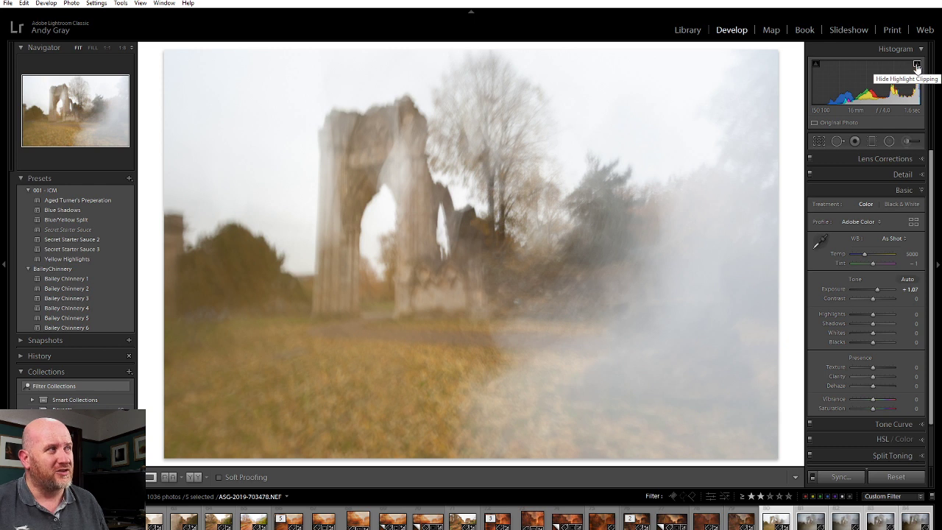
left_click_drag(877, 285, 882, 292)
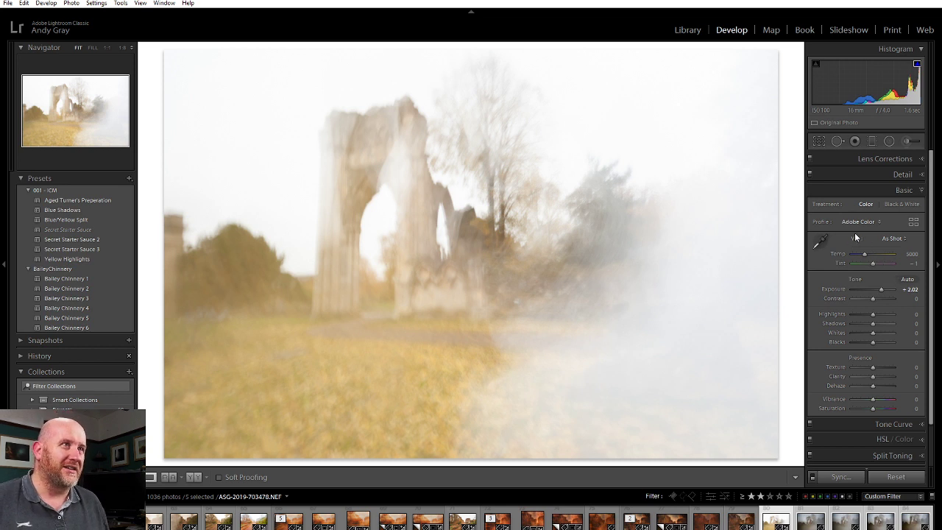
left_click_drag(882, 287, 879, 293)
left_click_drag(878, 292, 877, 293)
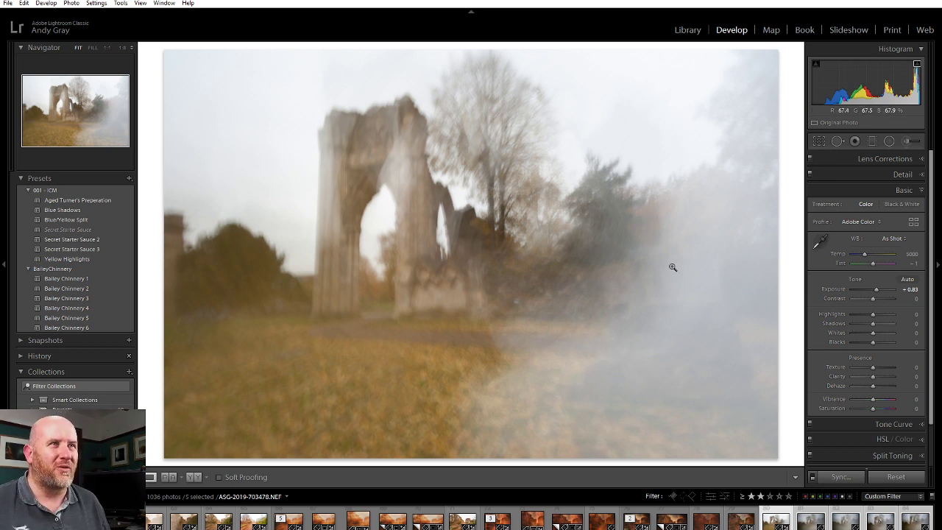
Step: Set Contrast to +7 and Shadows to +10, and reset Blacks to 0 after trying a small adjustment
left_click_drag(873, 299, 873, 306)
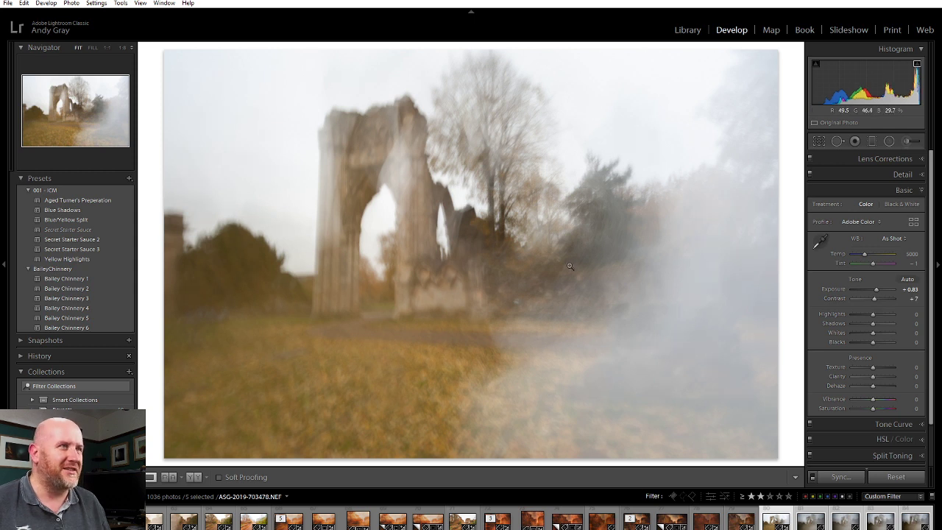
mouse_move(874, 324)
left_mouse_down()
mouse_move(908, 326)
mouse_move(867, 332)
mouse_move(874, 339)
mouse_move(866, 329)
mouse_move(874, 329)
left_mouse_up()
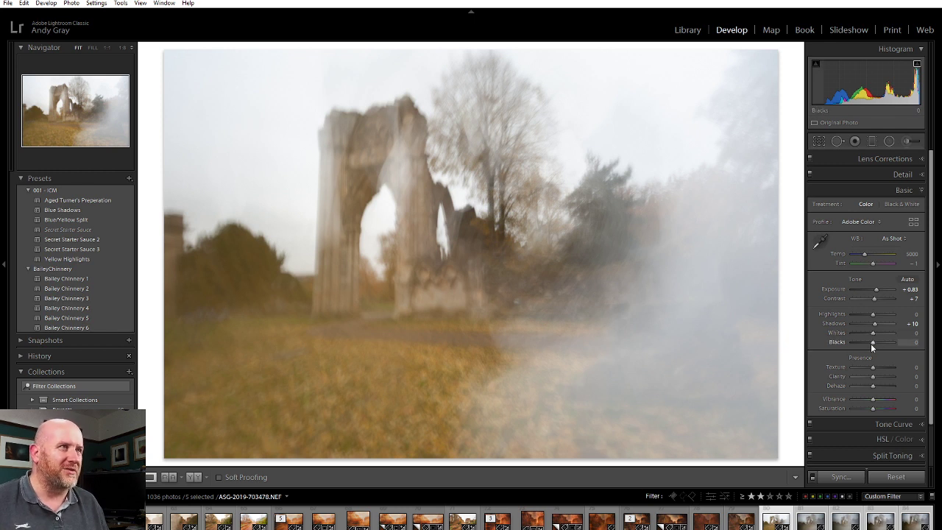
left_click_drag(872, 344, 874, 345)
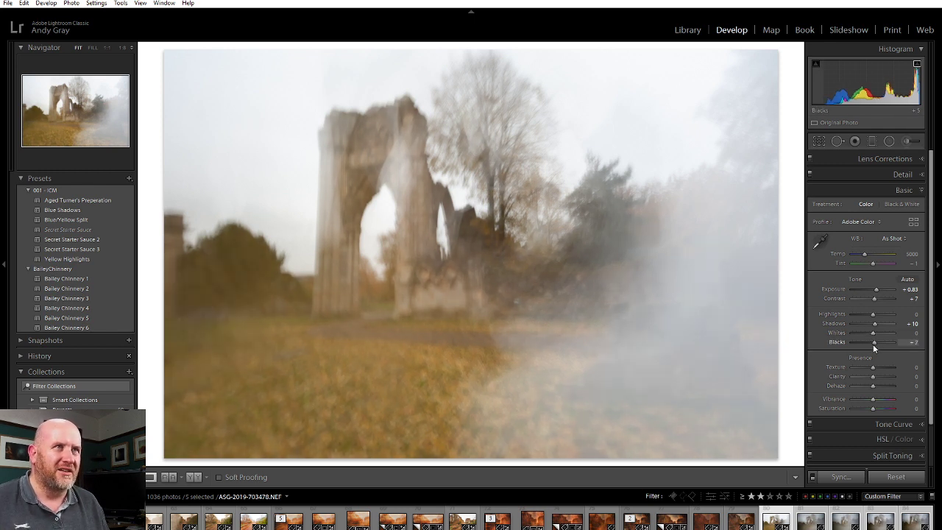
double_click(873, 342)
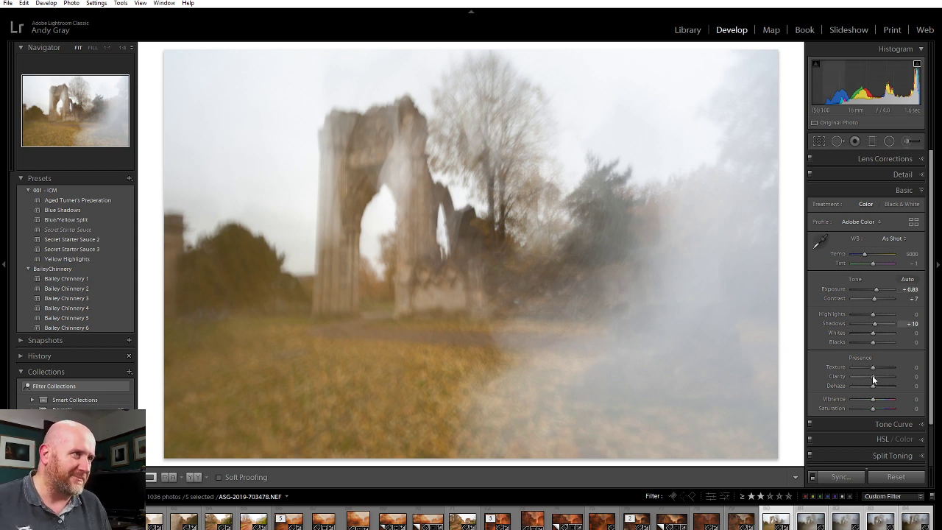
Step: Set Texture to +24 and inspect the arch's stonework at 1:1 magnification before returning to the full view
mouse_move(875, 366)
left_mouse_down()
mouse_move(866, 365)
mouse_move(879, 368)
left_mouse_up()
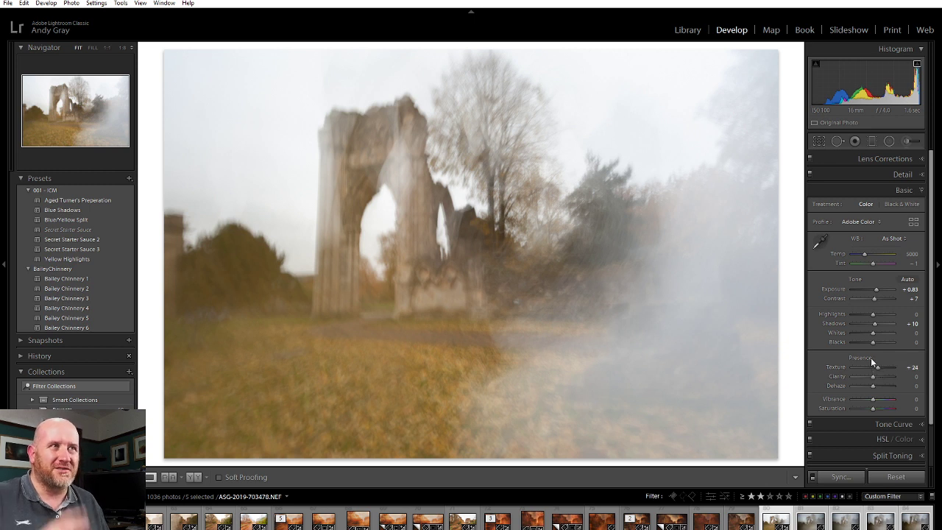
left_click_drag(547, 213, 331, 238)
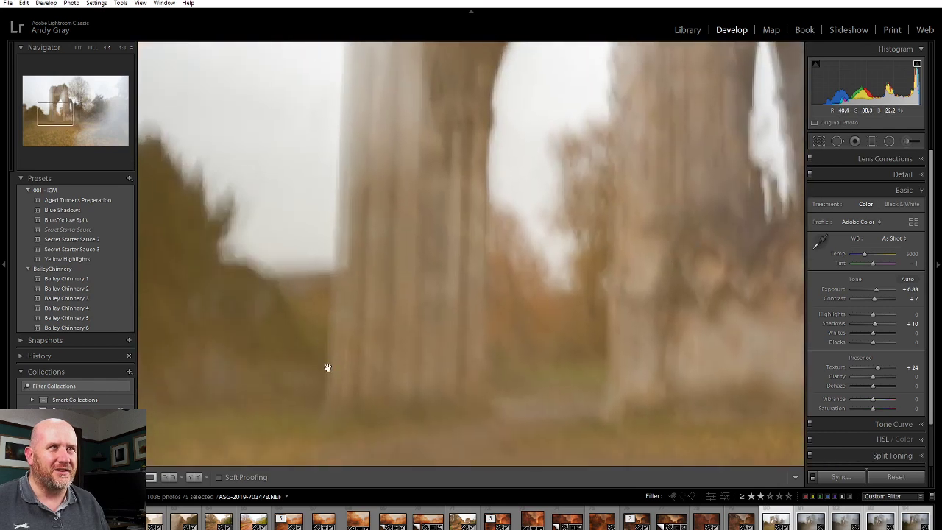
left_click_drag(380, 381, 390, 323)
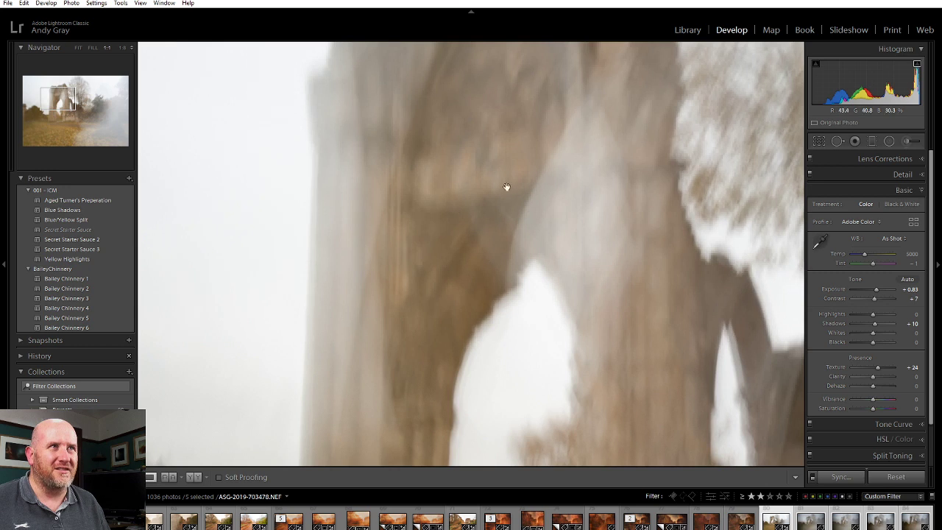
left_click_drag(614, 383, 471, 141)
left_click_drag(509, 297, 548, 256)
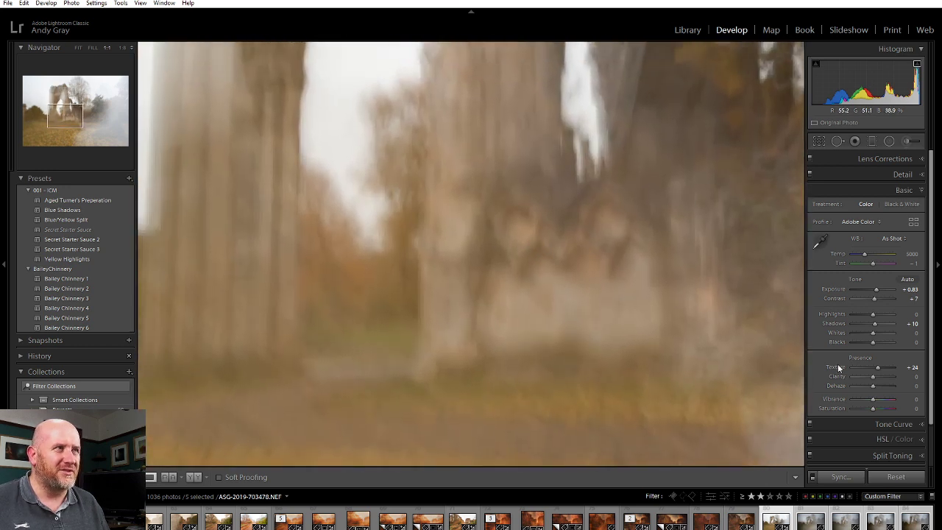
left_click(319, 252)
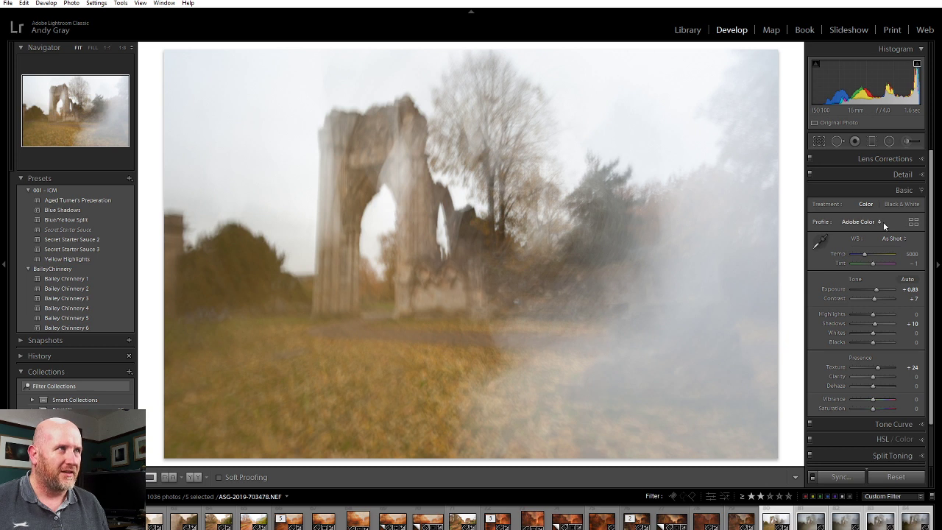
Step: Apply the Adobe Landscape profile and set the white balance to Daylight, trying Auto first
left_click(862, 221)
left_click(854, 246)
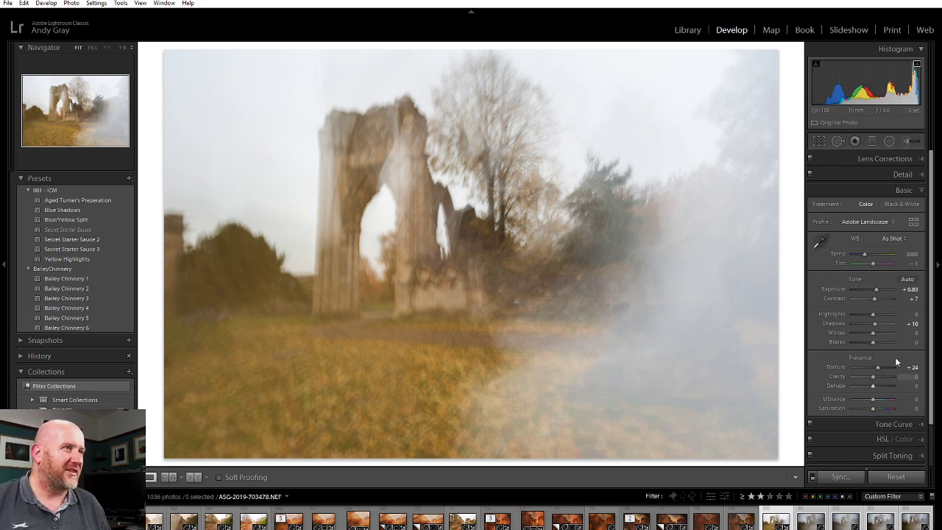
scroll(894, 352, "down", 2)
scroll(893, 343, "down", 1)
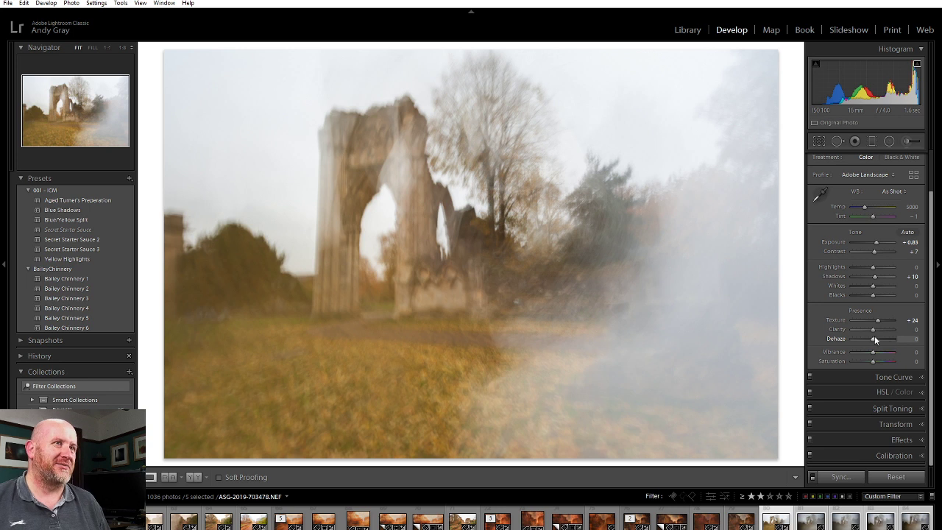
left_click(890, 191)
left_click(860, 214)
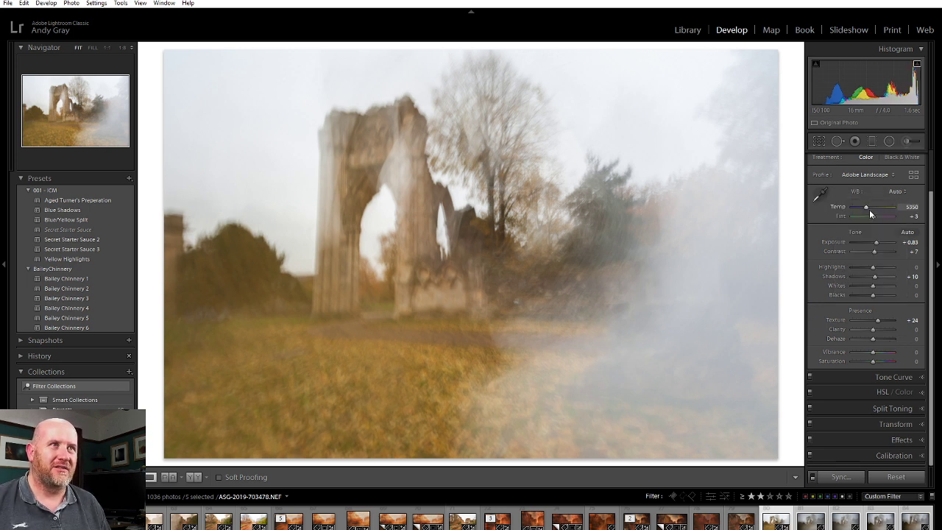
left_click(895, 191)
left_click(882, 227)
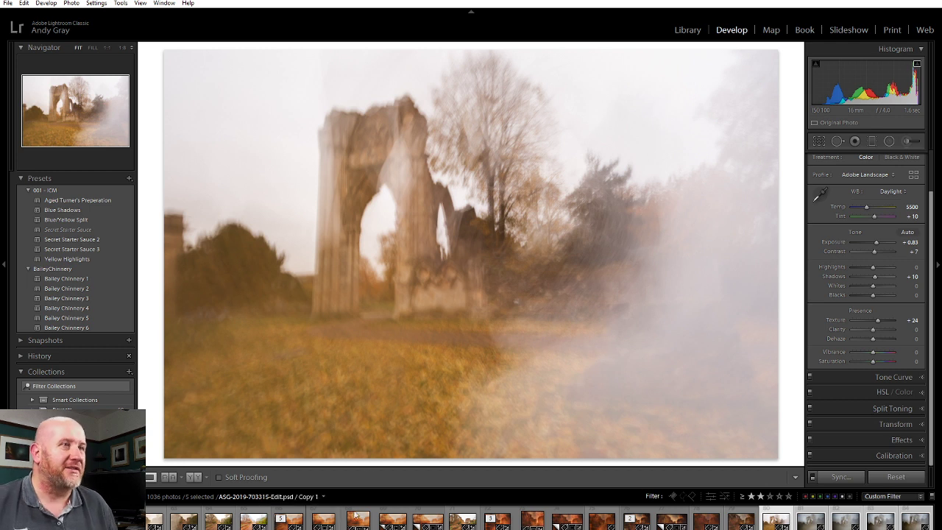
Step: Check the photo for dust spots using Spot Removal with Visualize Spots enabled, and close the tool
key("q")
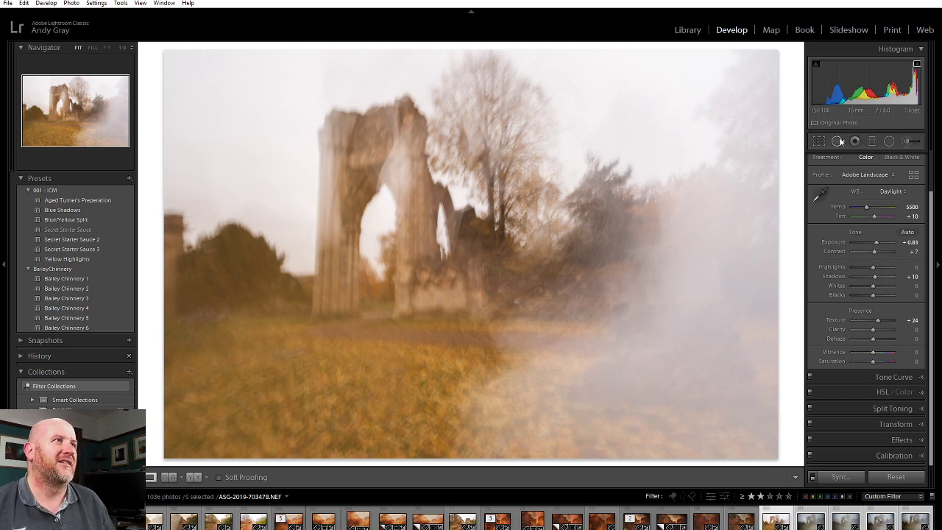
left_click(227, 477)
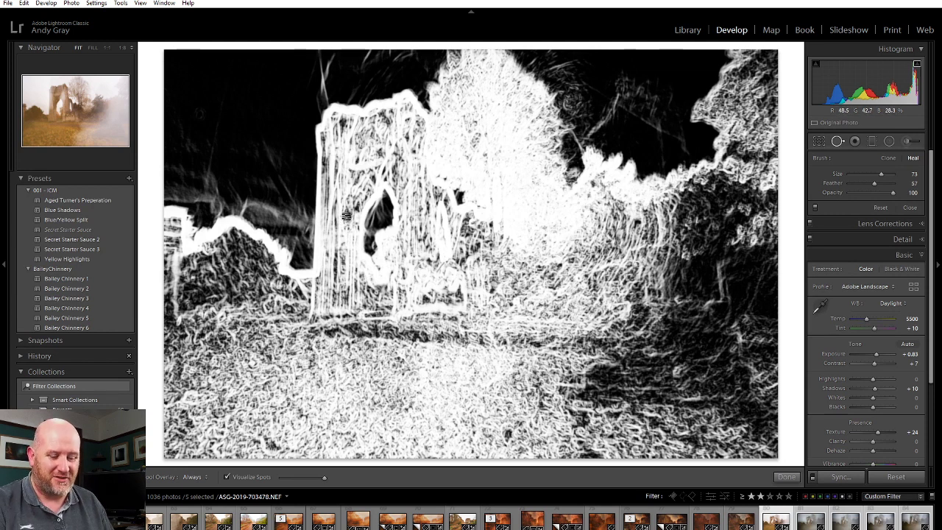
key("i")
key("i")
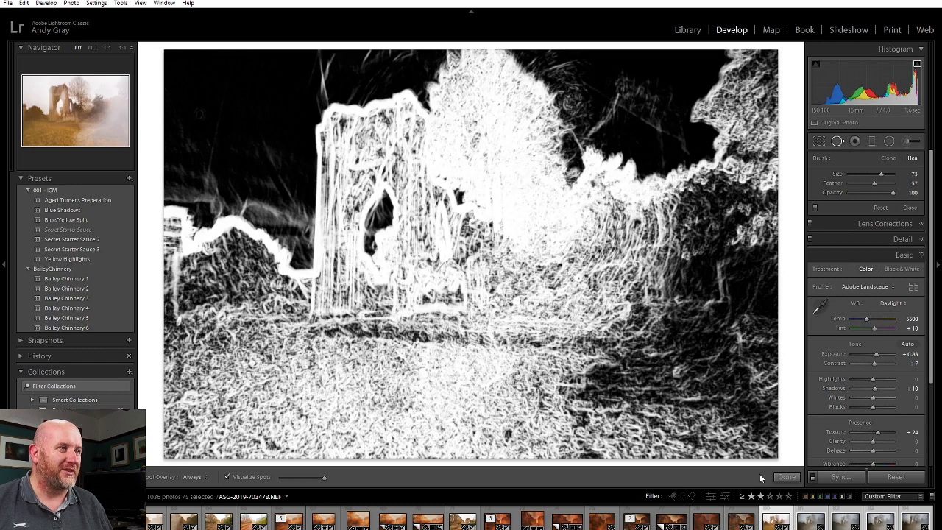
left_click(787, 479)
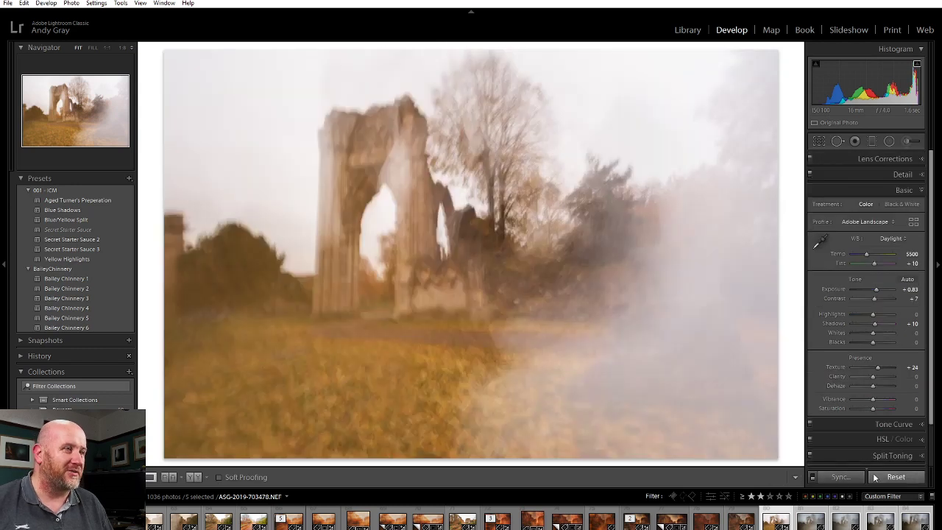
Step: Synchronize all the develop settings of ASG-2019-703478.NEF to the other selected arch photos
left_click(849, 479)
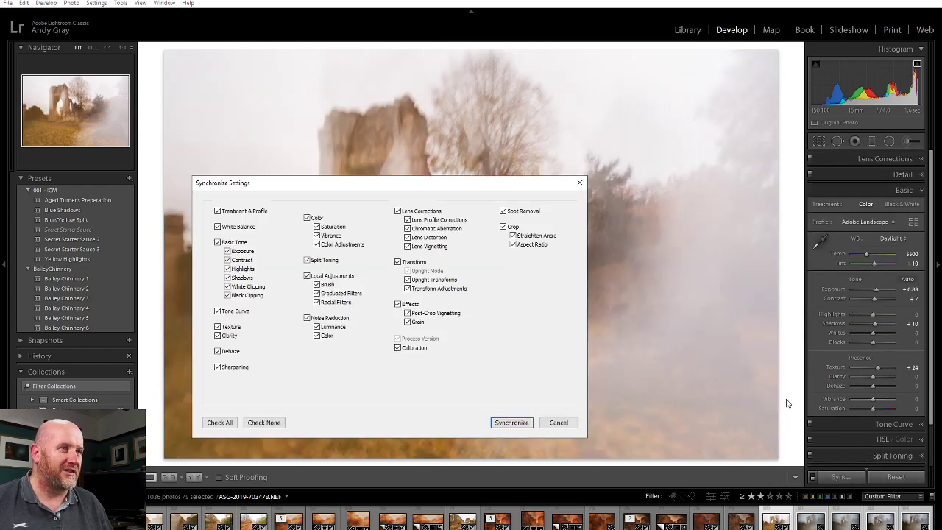
left_click(515, 424)
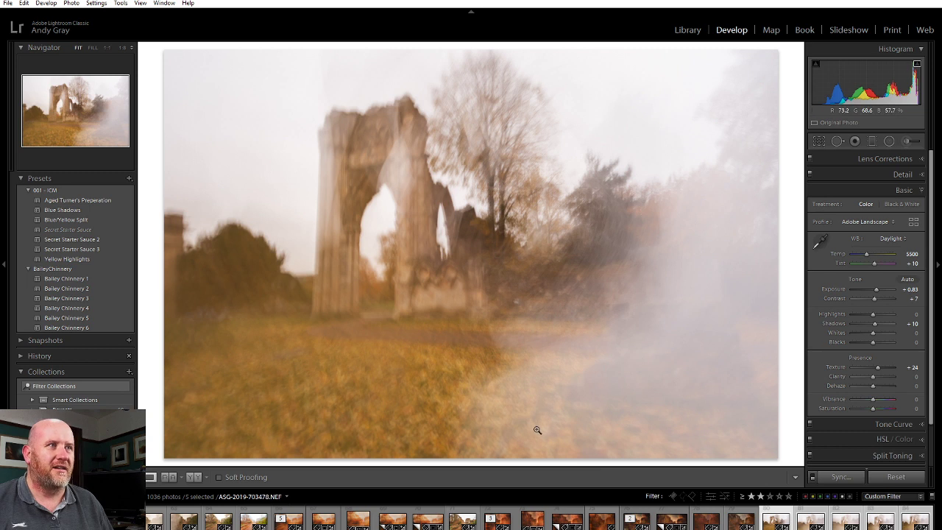
Step: Review the five selected arch photos one by one in the Library to examine the synchronized adjustments, returning to ASG-2019-703478.NEF
left_click(688, 30)
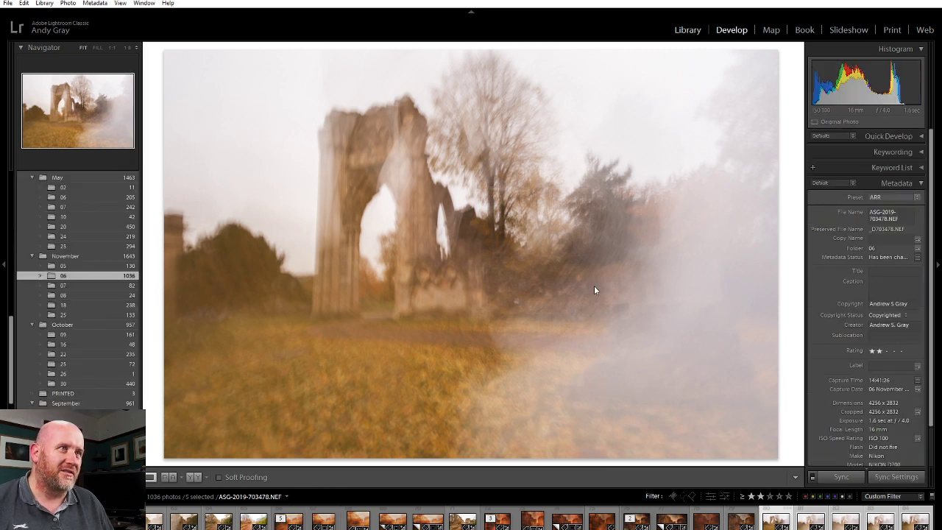
key("Right")
key("Right")
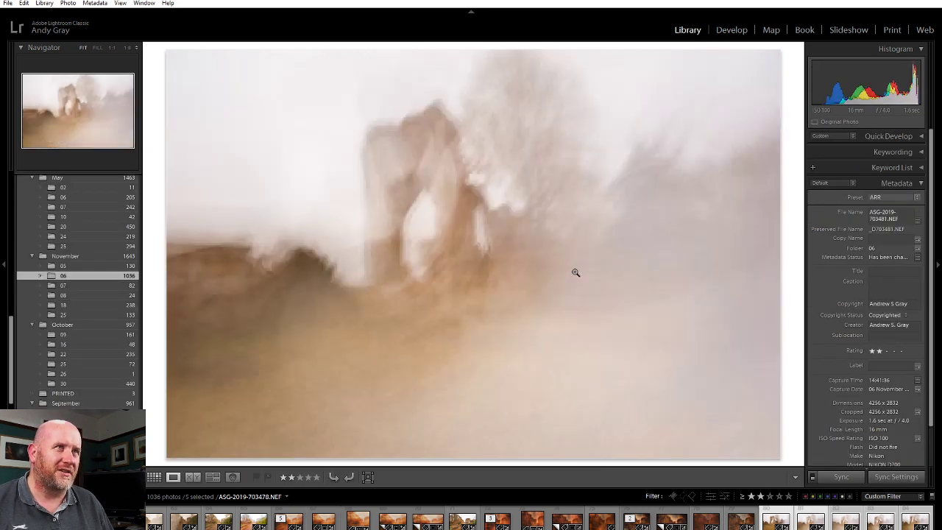
key("Right")
key("Right")
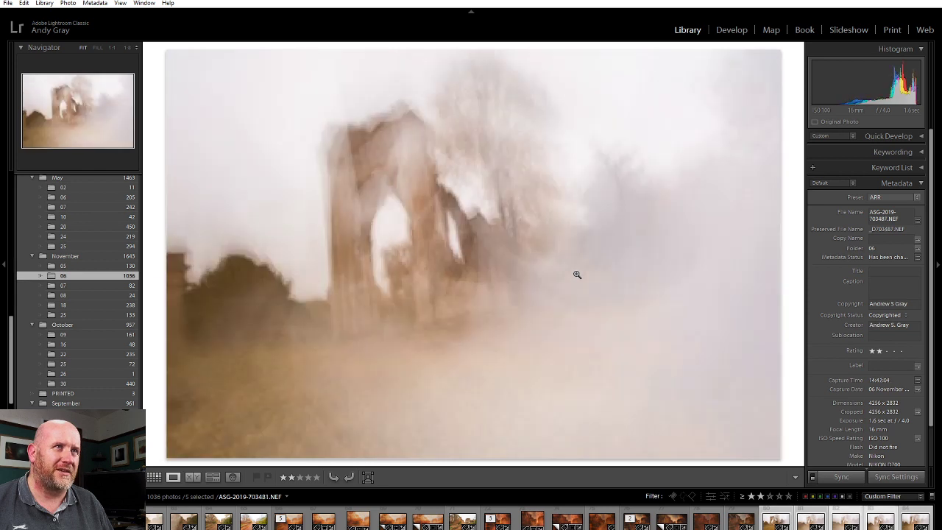
key("Right")
key("Right")
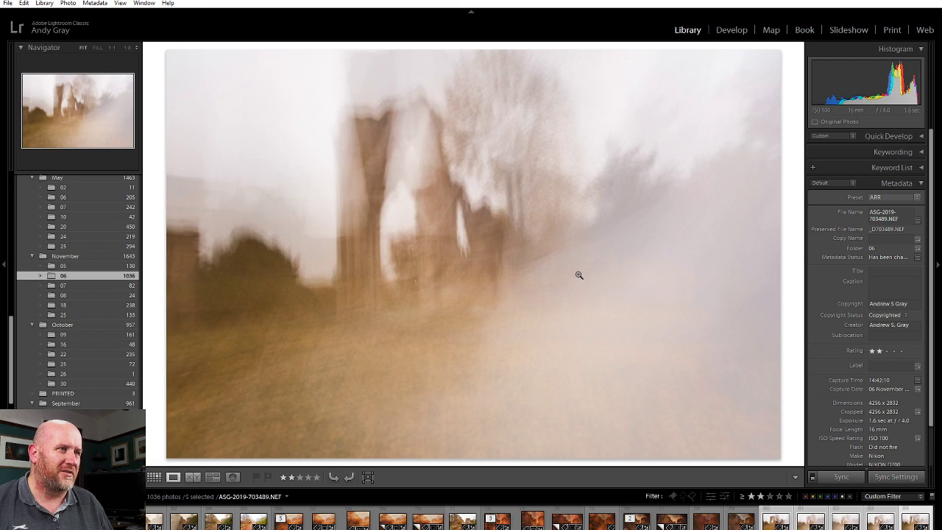
key("Left")
key("Left")
key("Left")
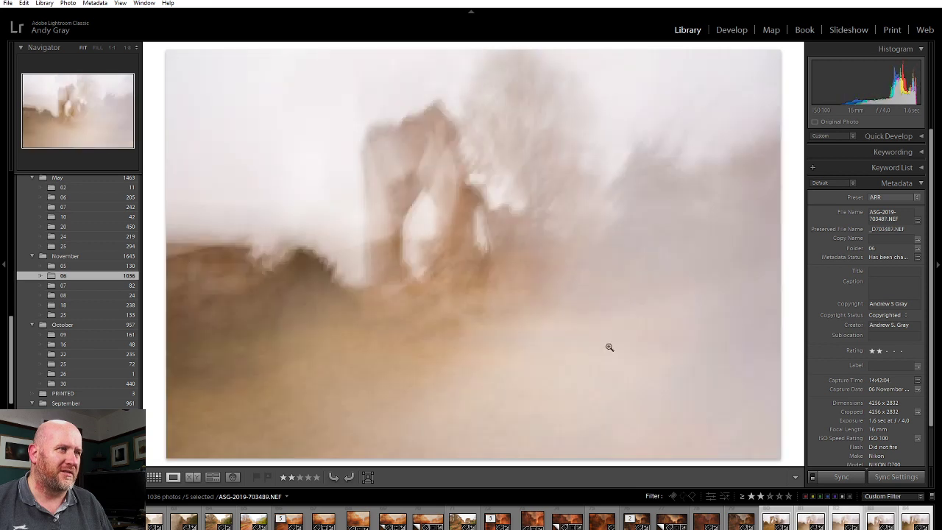
key("Left")
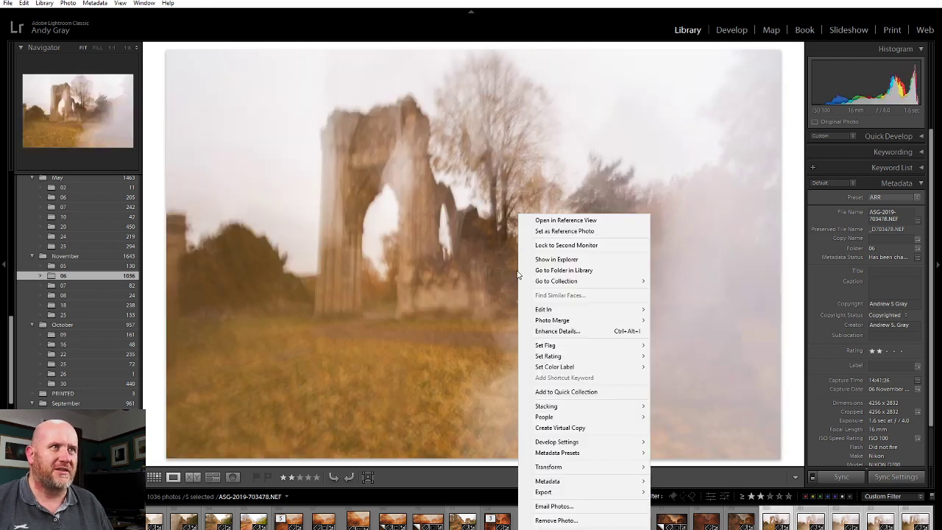
Step: Open the five selected arch photos as layers of one document in Photoshop
right_click(518, 276)
mouse_move(536, 309)
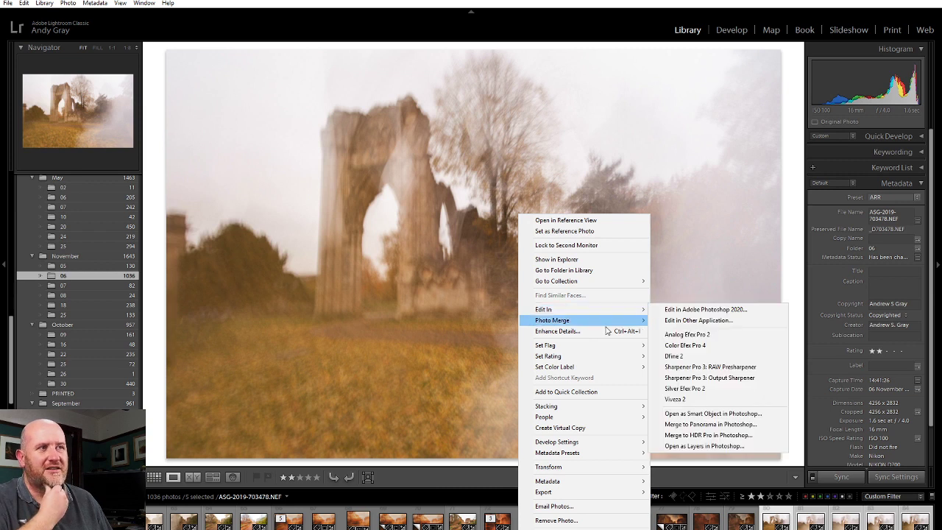
left_click(695, 446)
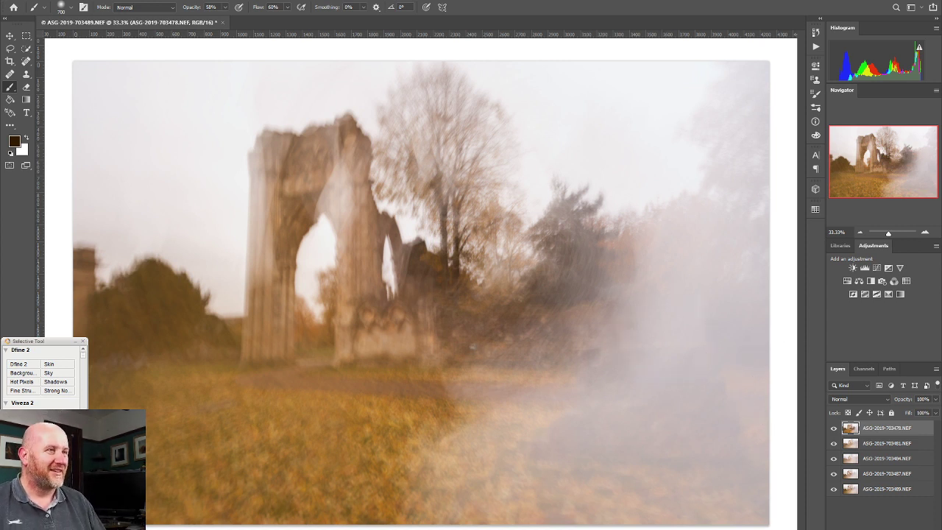
Step: Set the blend mode of all five photo layers to Multiply
left_click(890, 489, "shift")
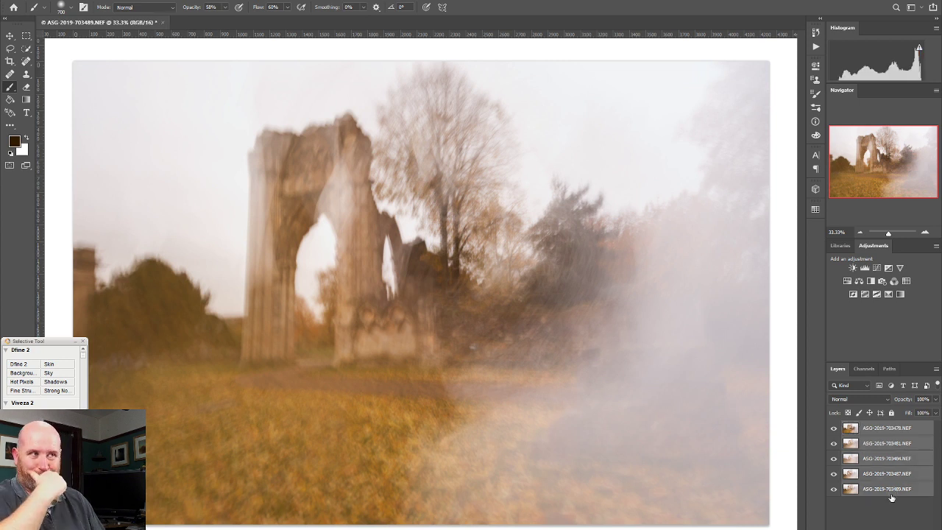
left_click(875, 401)
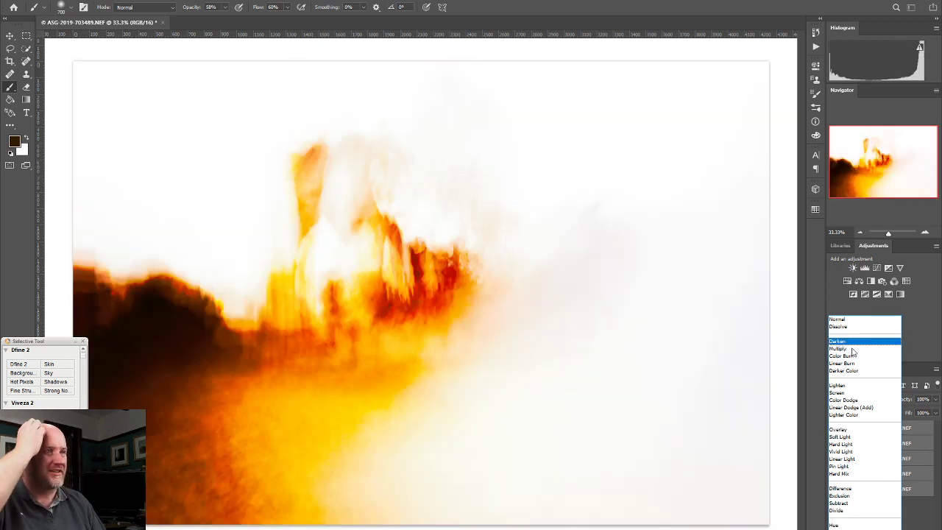
left_click(853, 350)
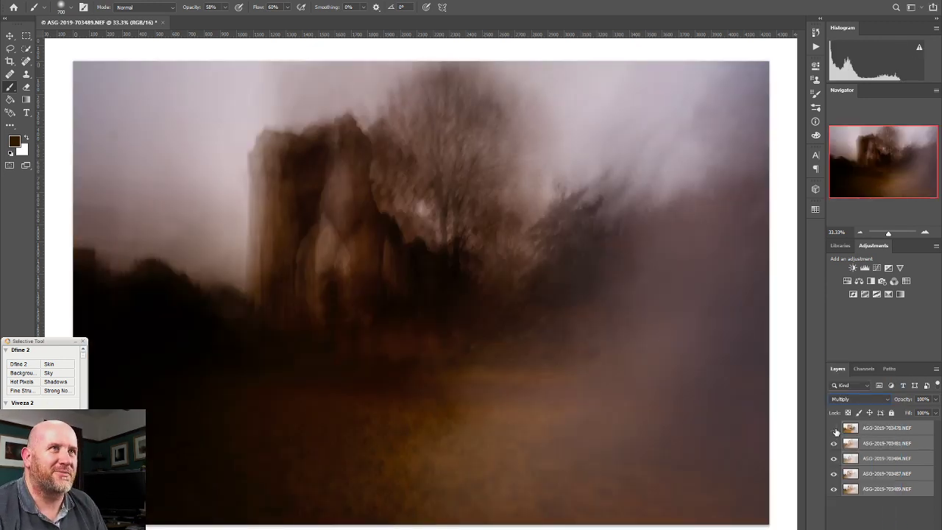
Step: Hide the four lower layers so only ASG-2019-703478.NEF stays visible as the alignment reference
left_click(835, 429)
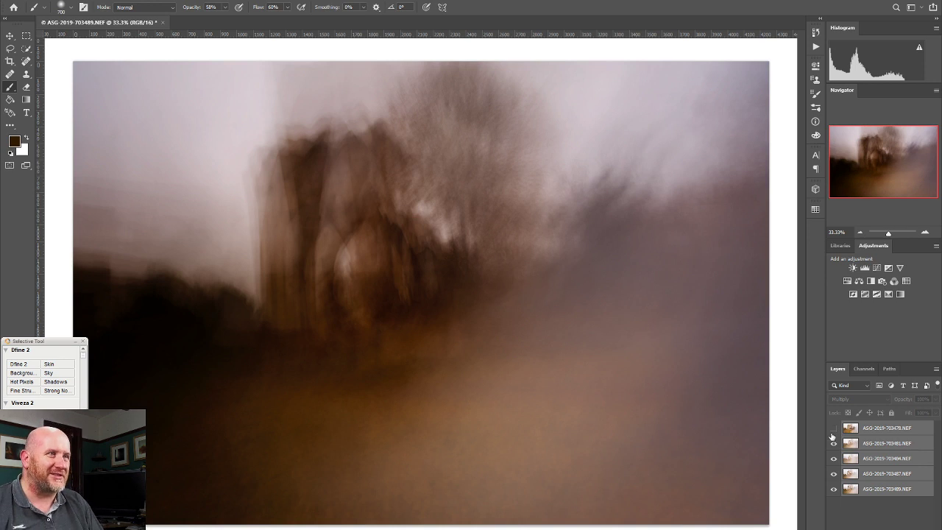
left_click(834, 444)
left_click(834, 458)
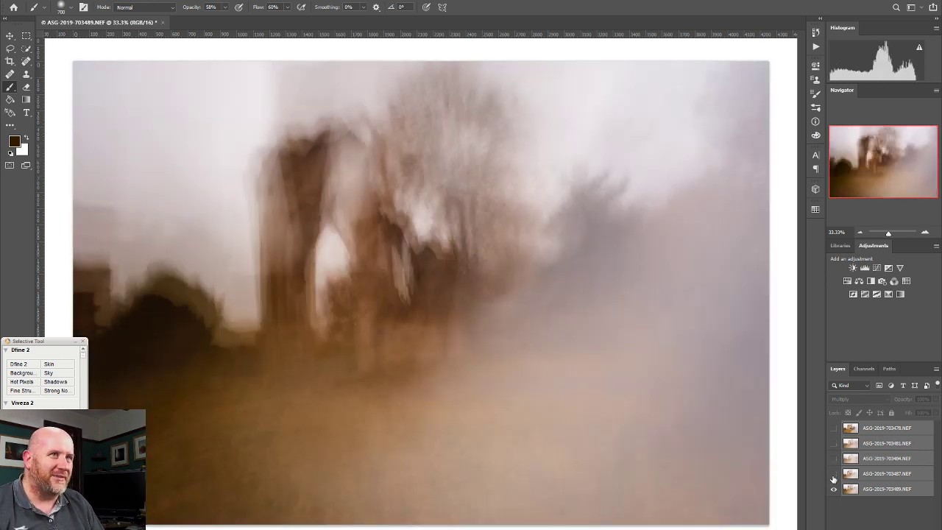
left_click(834, 473)
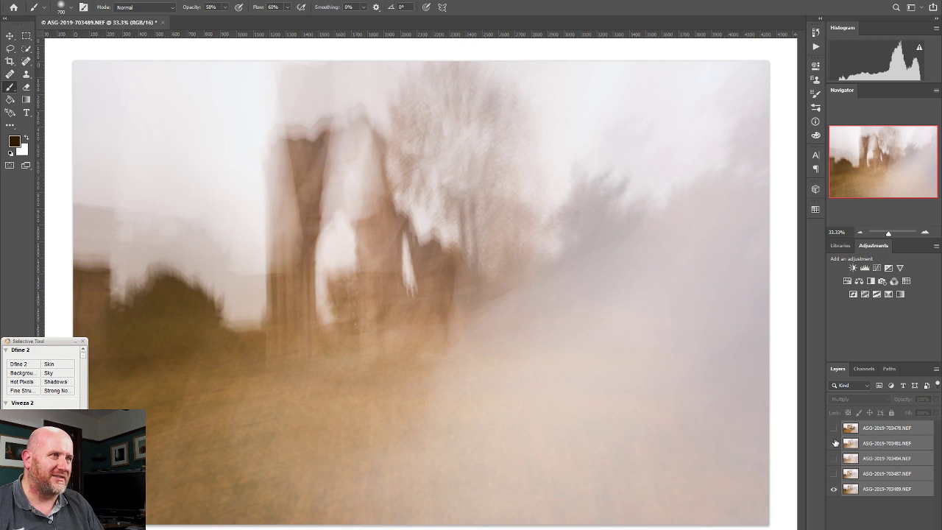
left_click(835, 430)
left_click(835, 490)
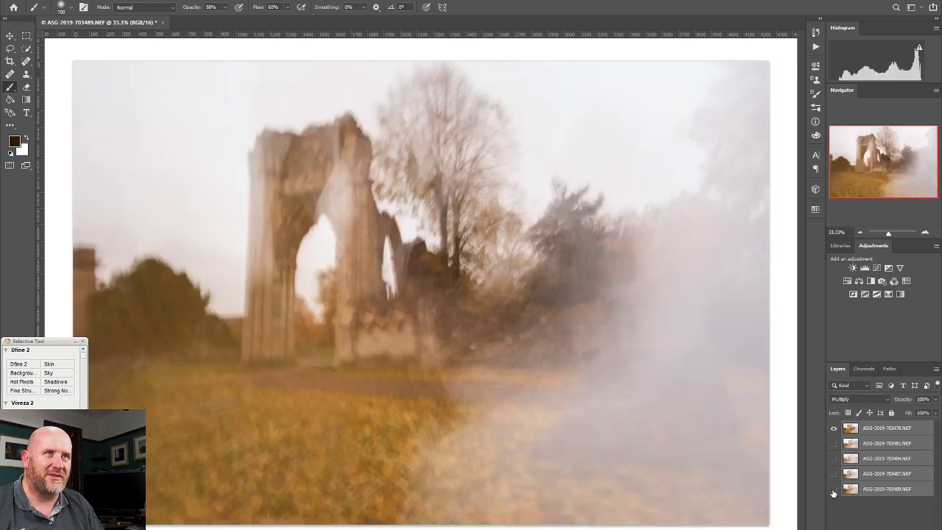
Step: Show layer ASG-2019-703481.NEF and move it left and slightly up so its arch lines up with the top layer's arch
left_click(834, 443)
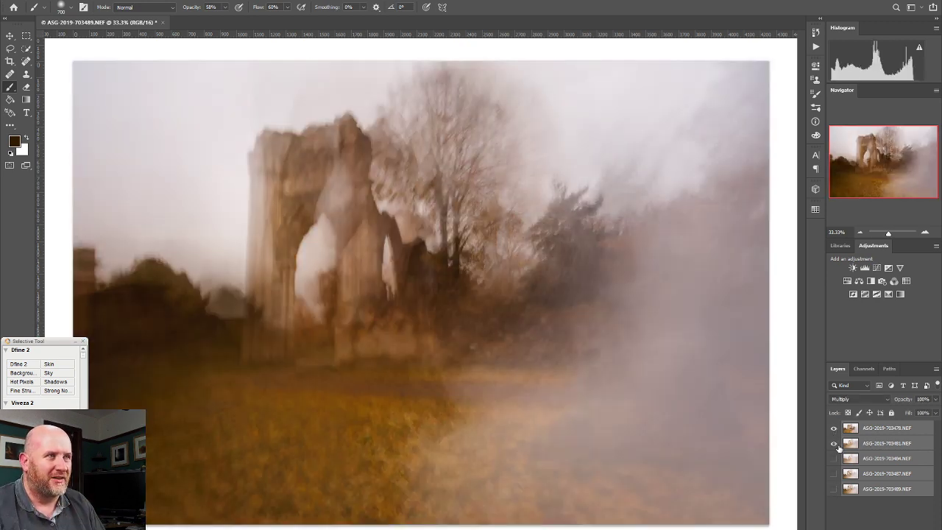
left_click(883, 444)
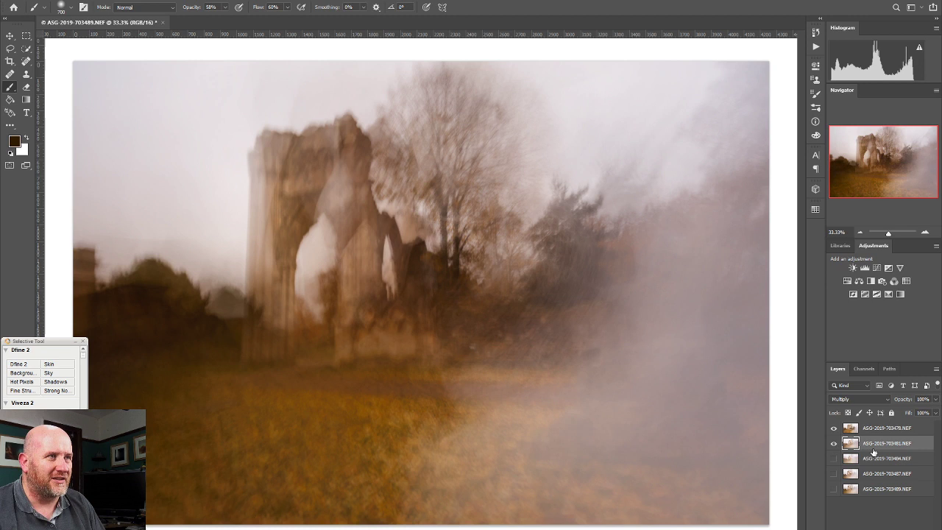
left_click(9, 35)
left_click_drag(490, 372, 444, 366)
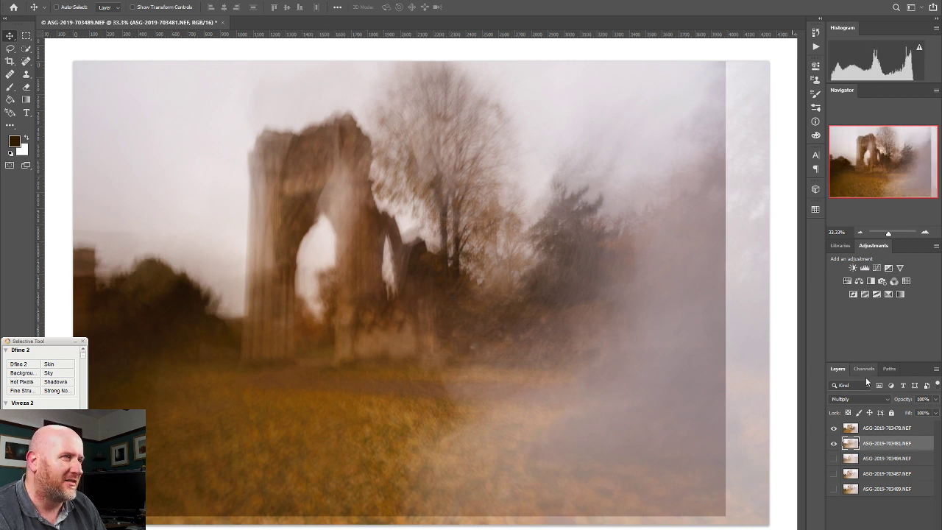
Step: Show layer ASG-2019-703484.NEF and move it until its arch lines up with the arch in the layers above
left_click(834, 459)
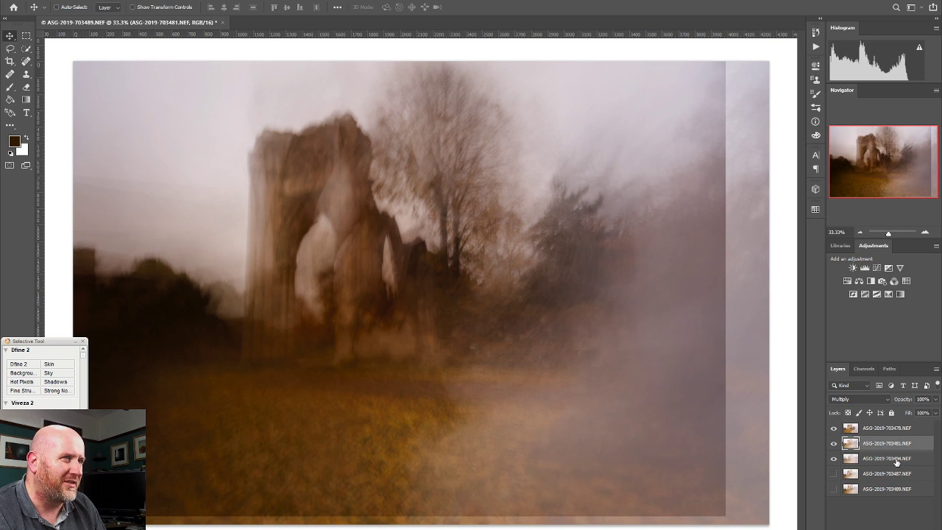
left_click(896, 461)
left_click_drag(545, 421, 401, 346)
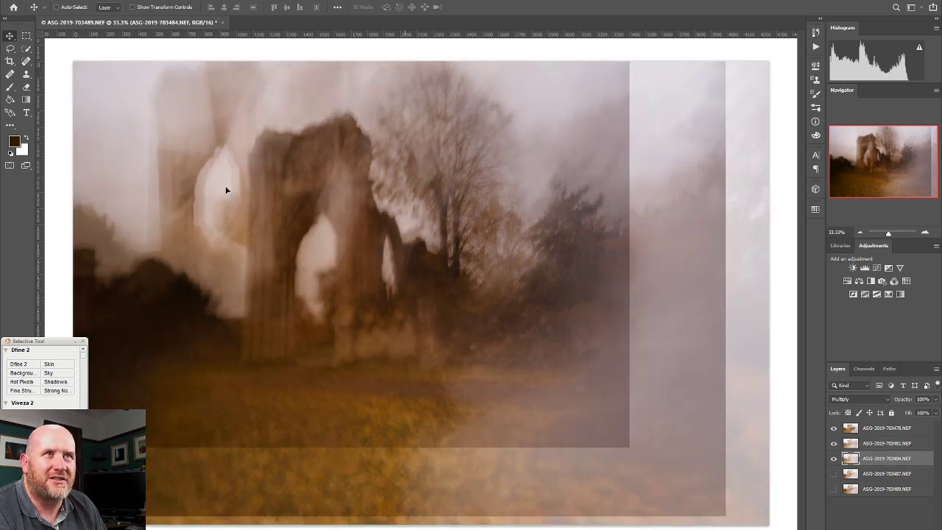
left_click_drag(188, 135, 282, 199)
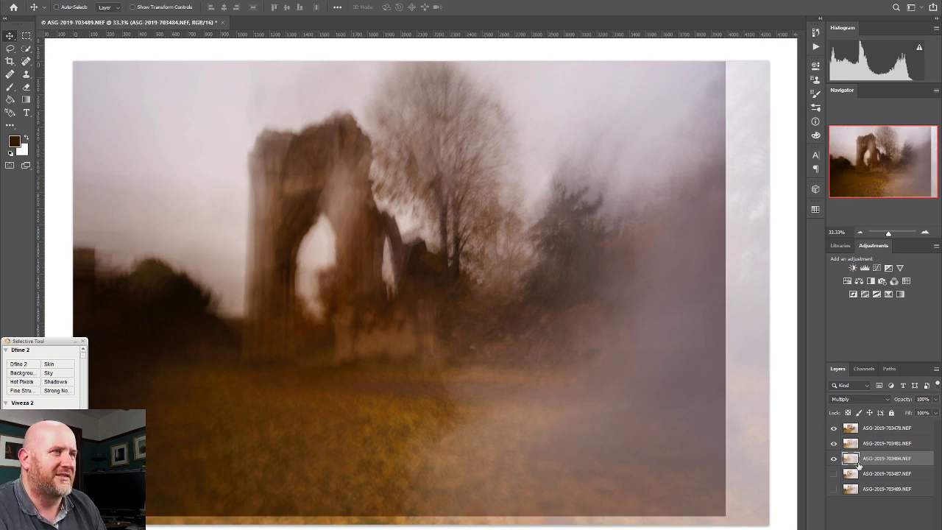
Step: Hide ASG-2019-703481.NEF and ASG-2019-703484.NEF, then show ASG-2019-703487.NEF and align its arch with the top layer's arch
left_click(834, 444)
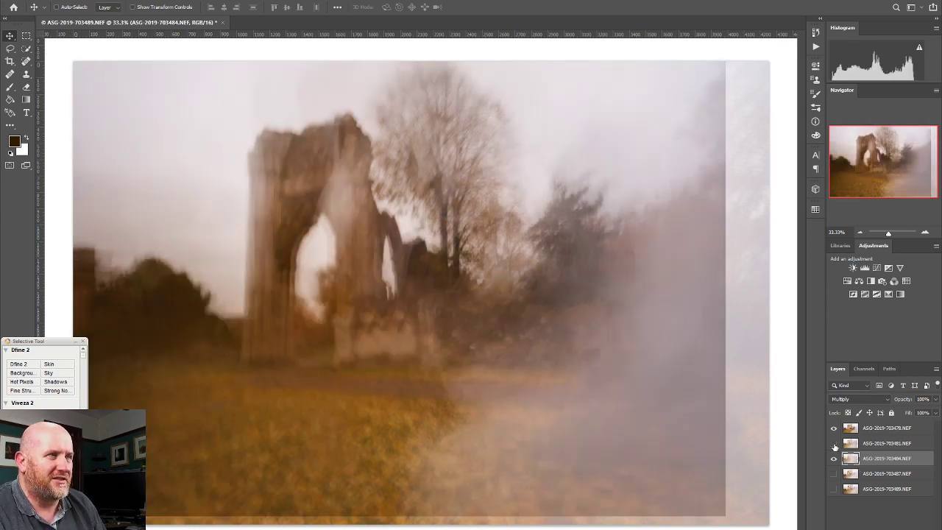
left_click(834, 458)
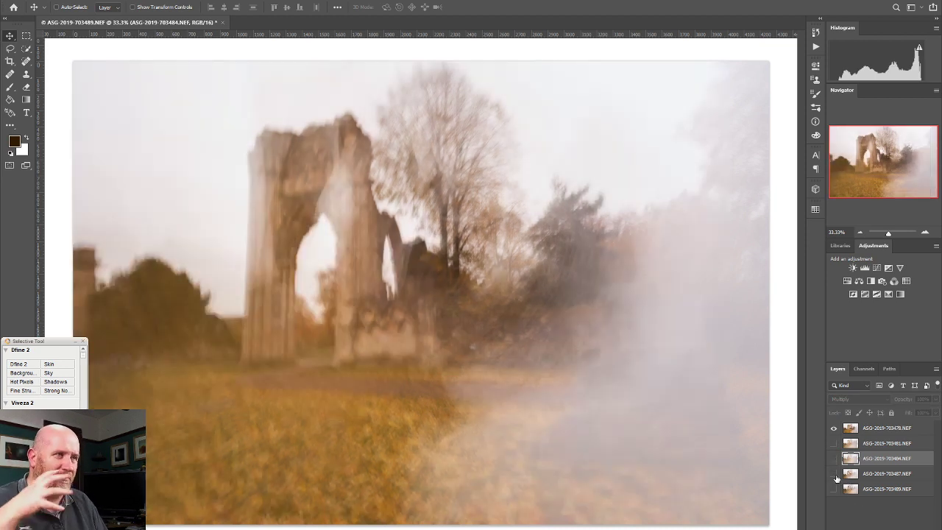
left_click(834, 473)
left_click(863, 475)
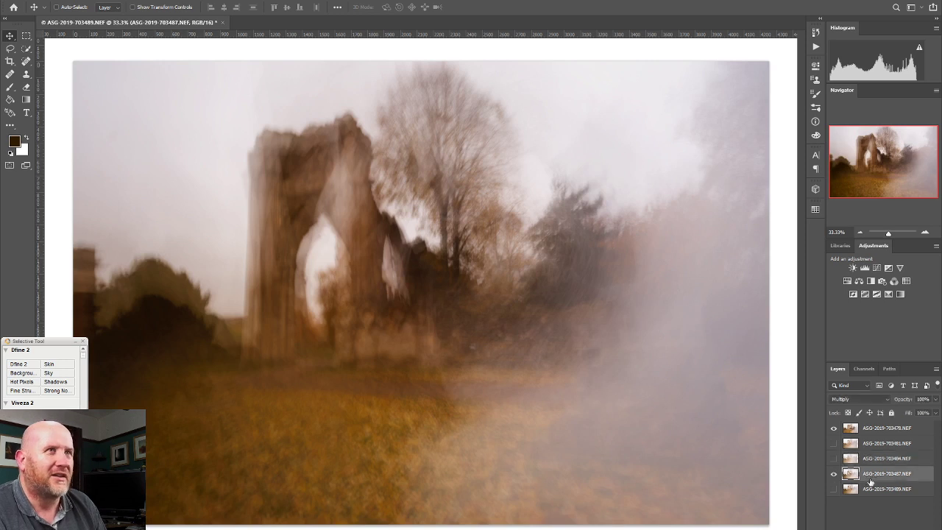
mouse_move(488, 329)
left_mouse_down()
mouse_move(487, 345)
mouse_move(501, 344)
mouse_move(496, 360)
mouse_move(495, 341)
left_mouse_up()
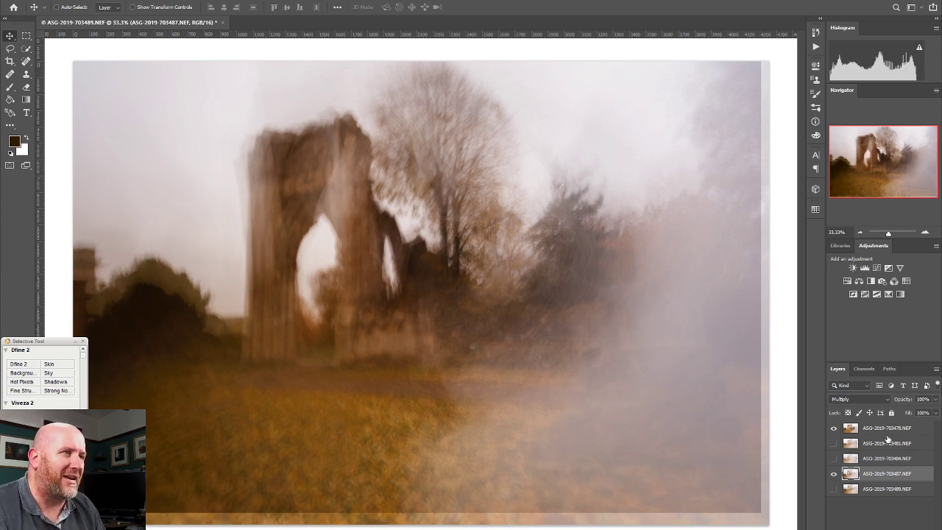
Step: Show layer ASG-2019-703489.NEF, align its arch with the arch in the other layers, and make all five layers visible
left_click(833, 489)
left_click(853, 493)
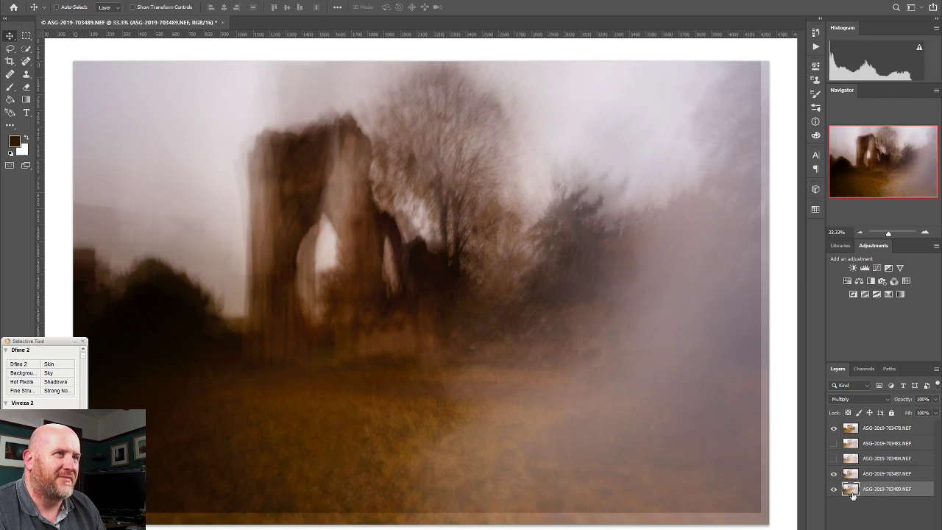
mouse_move(585, 432)
left_mouse_down()
mouse_move(564, 439)
mouse_move(576, 439)
mouse_move(569, 433)
left_mouse_up()
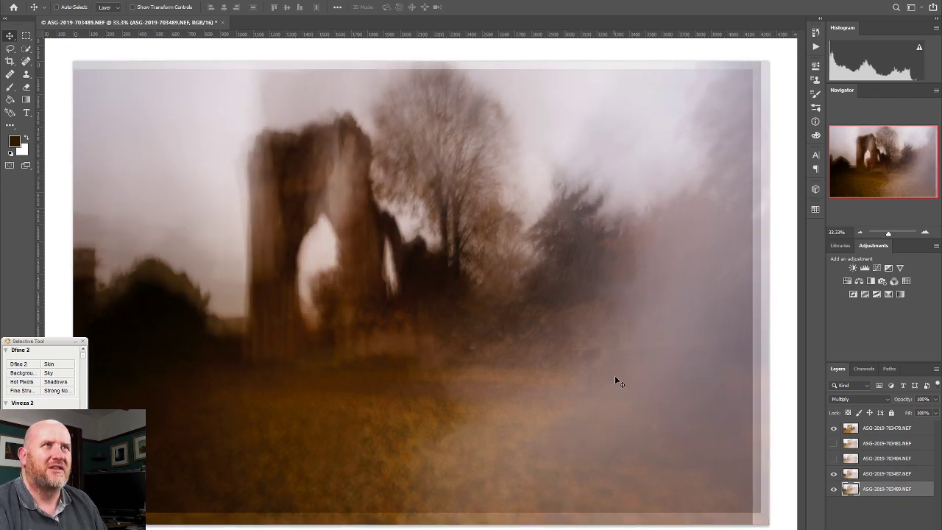
left_click(834, 443)
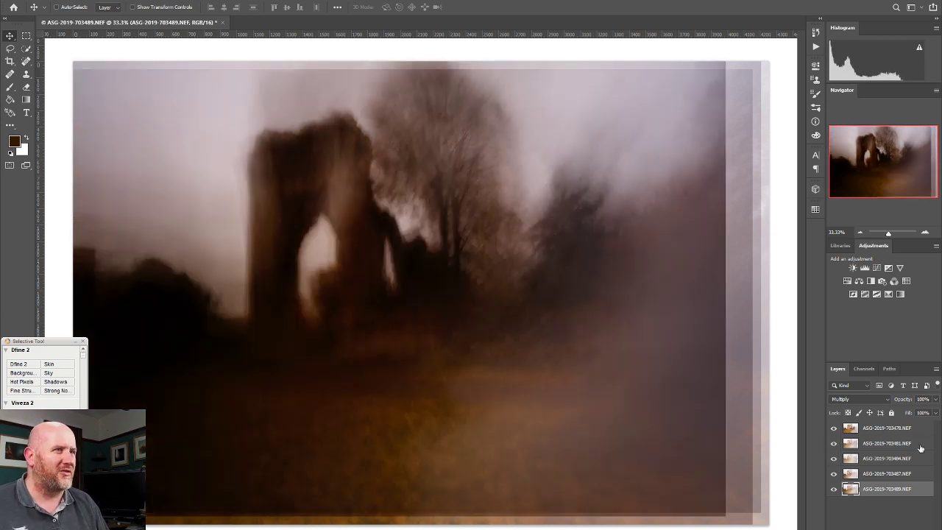
Step: Try the Soft Light and Difference blend modes on all five layers, and set them to Darken
left_click(899, 433)
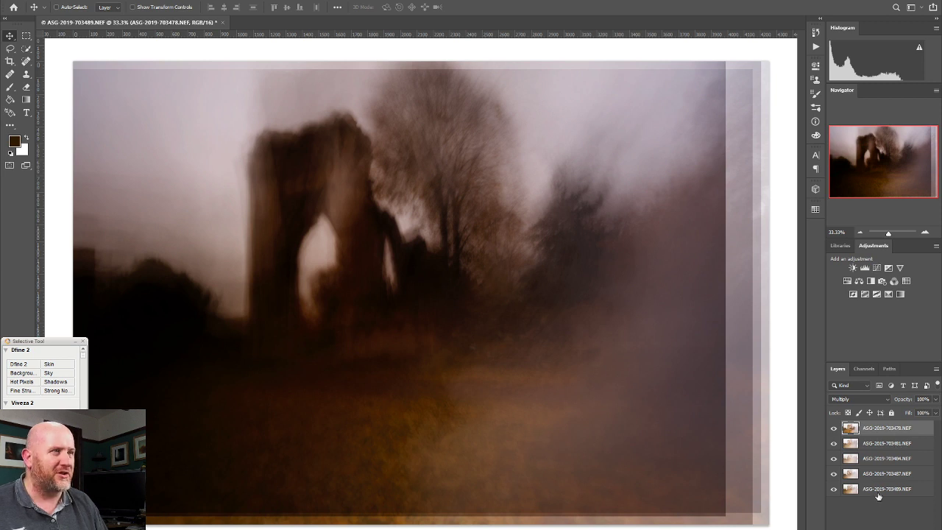
left_click(887, 490, "shift")
left_click(862, 401)
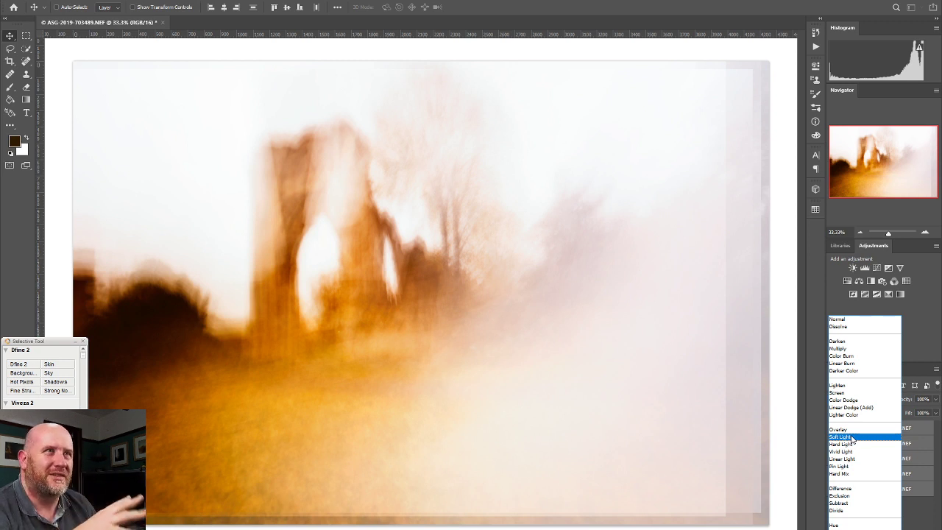
left_click(853, 438)
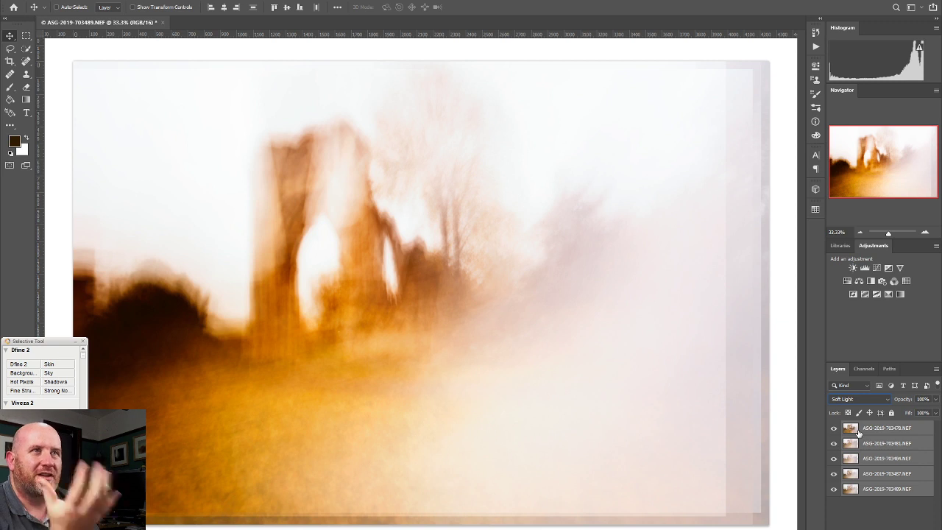
left_click(876, 399)
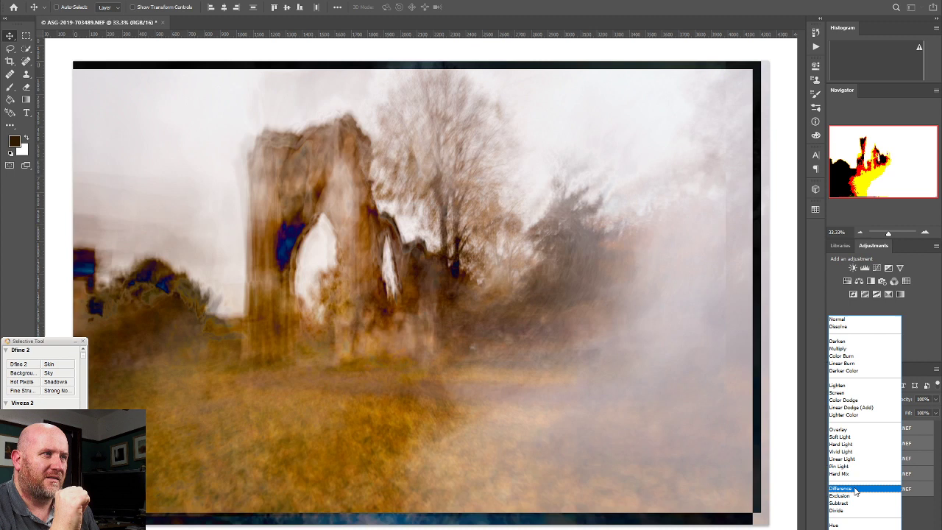
left_click(856, 489)
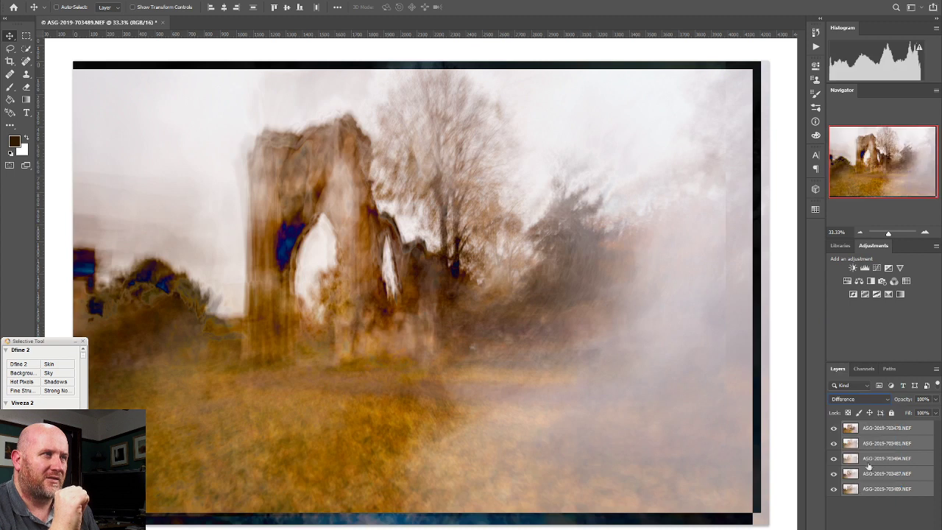
left_click(867, 401)
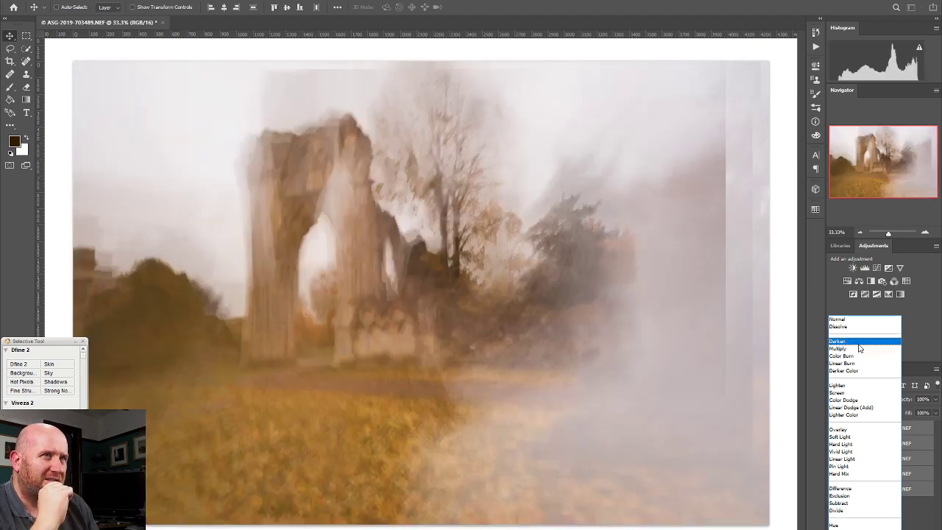
left_click(860, 343)
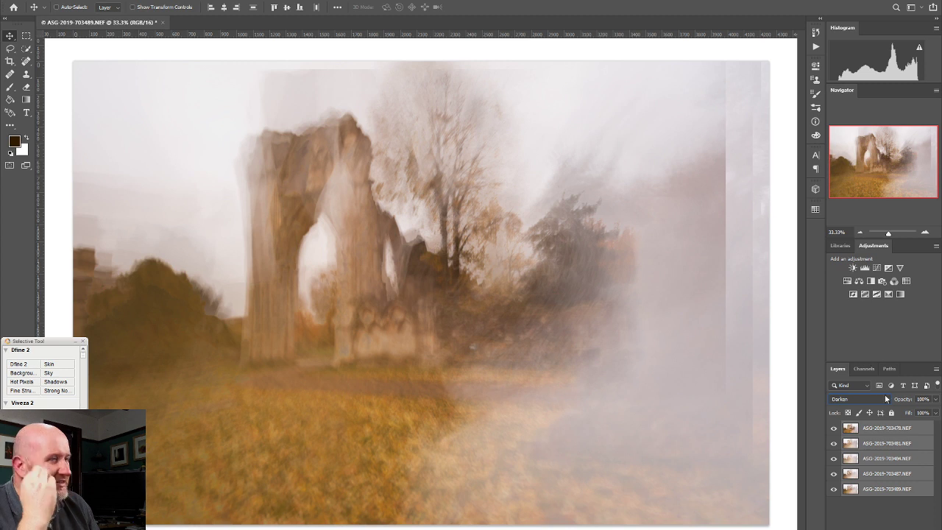
Step: Compare the blended image with layer ASG-2019-703478.NEF hidden and shown
left_click(834, 427)
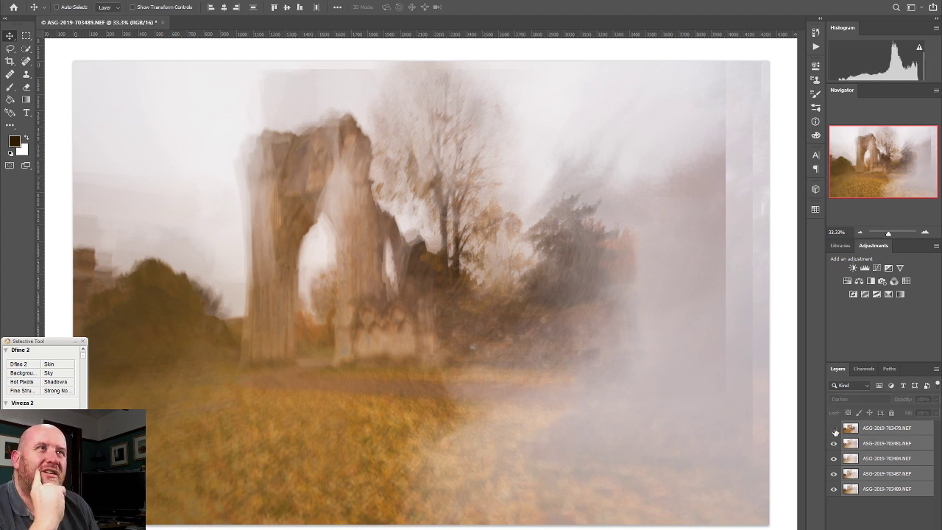
left_click(834, 428)
left_click(835, 429)
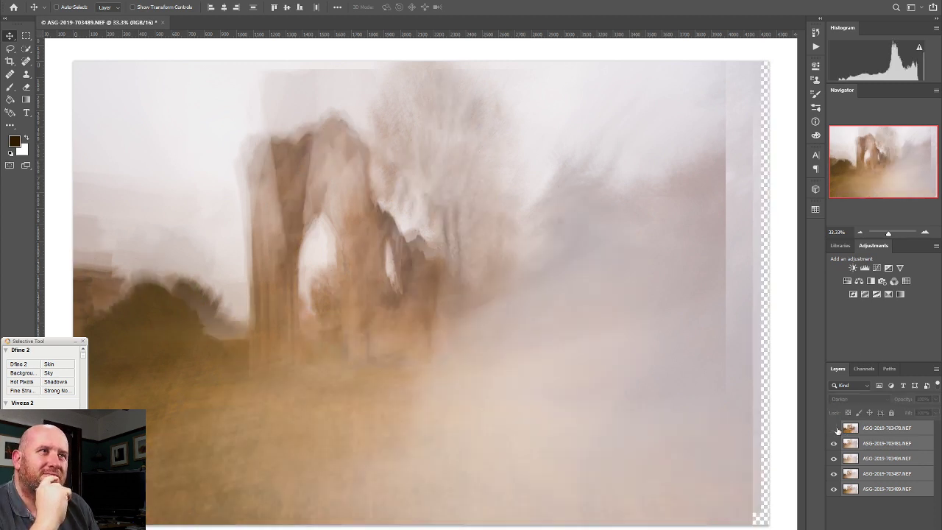
left_click(835, 428)
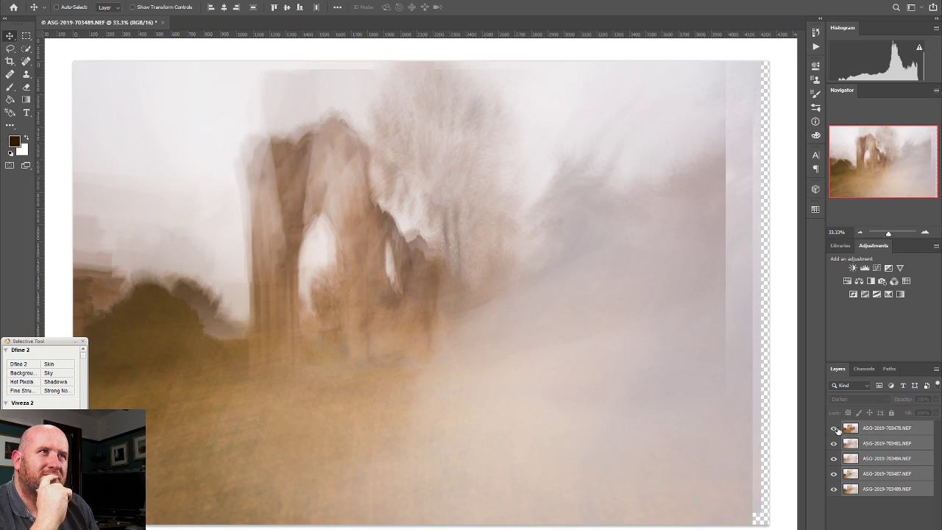
Step: Hide layer ASG-2019-703481.NEF and compare the blend with and without ASG-2019-703484.NEF
left_click(834, 443)
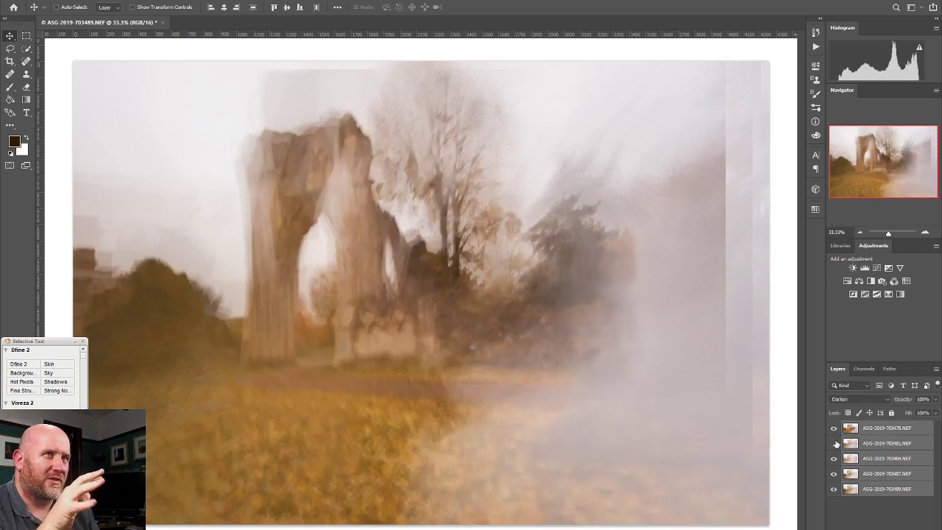
left_click(835, 443)
left_click(835, 443)
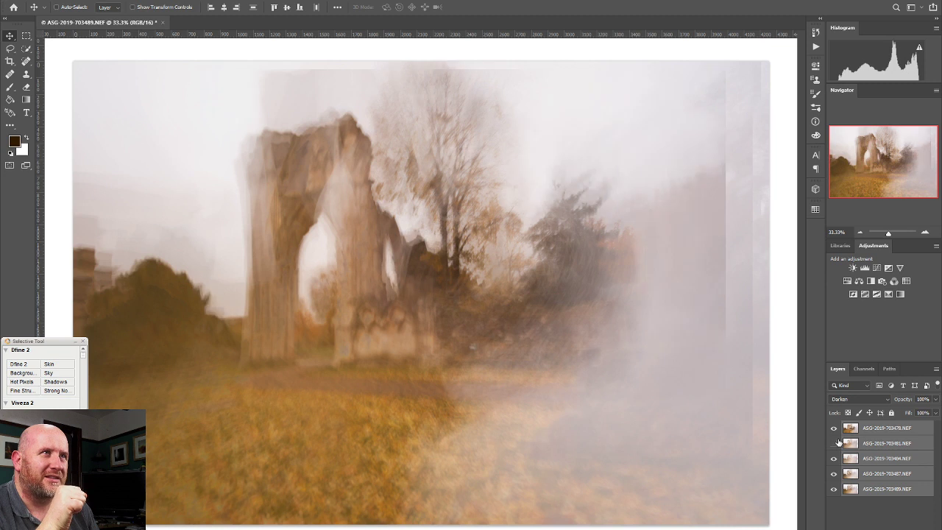
left_click(834, 458)
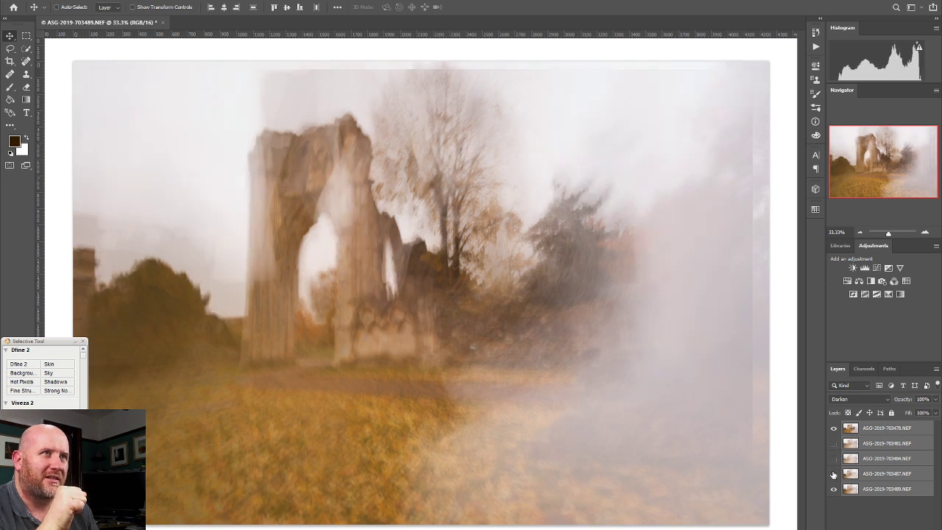
left_click(835, 457)
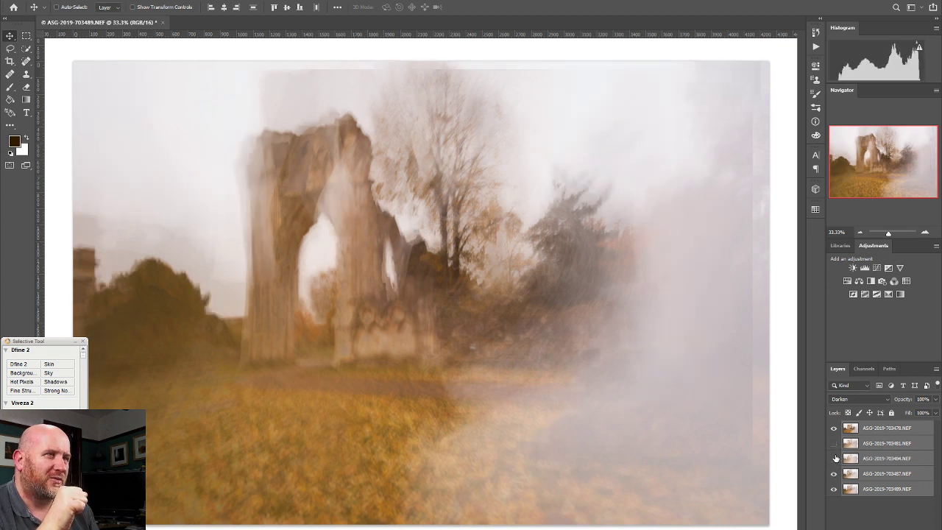
Step: Hide ASG-2019-703478.NEF and check what ASG-2019-703484.NEF and ASG-2019-703487.NEF each contribute to the remaining blend
left_click(835, 429)
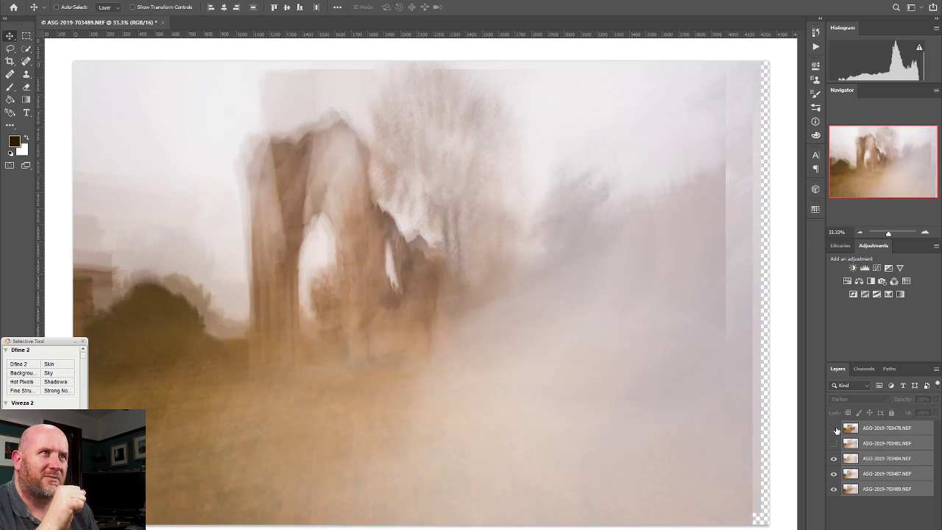
left_click(834, 459)
left_click(834, 458)
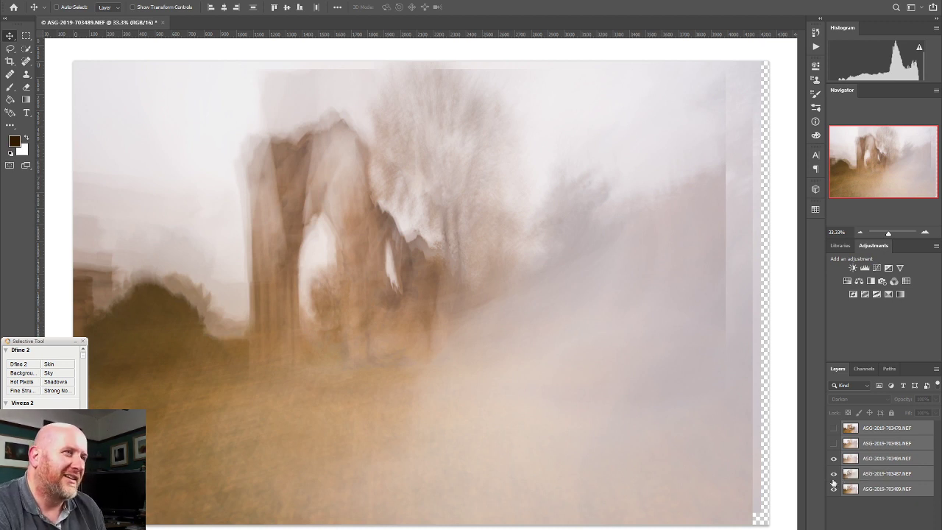
left_click(835, 474)
left_click(834, 475)
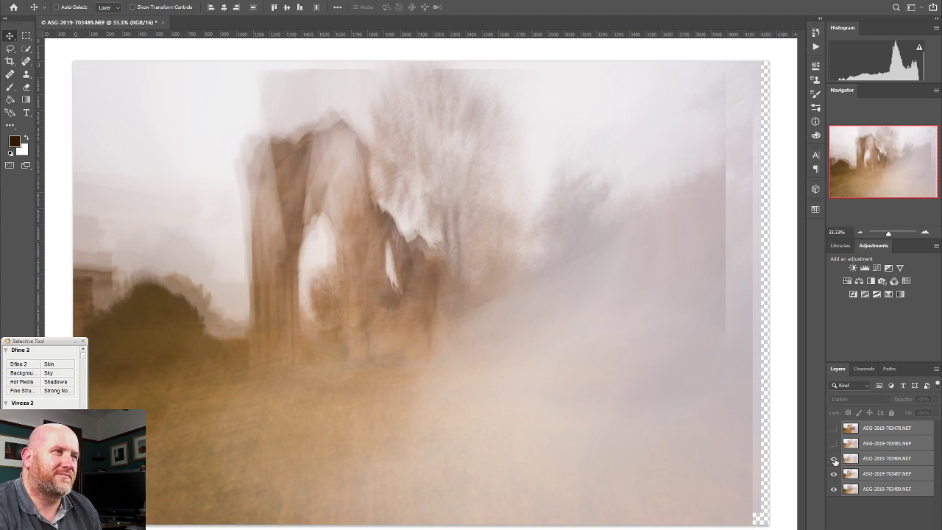
left_click(834, 459)
left_click(834, 458)
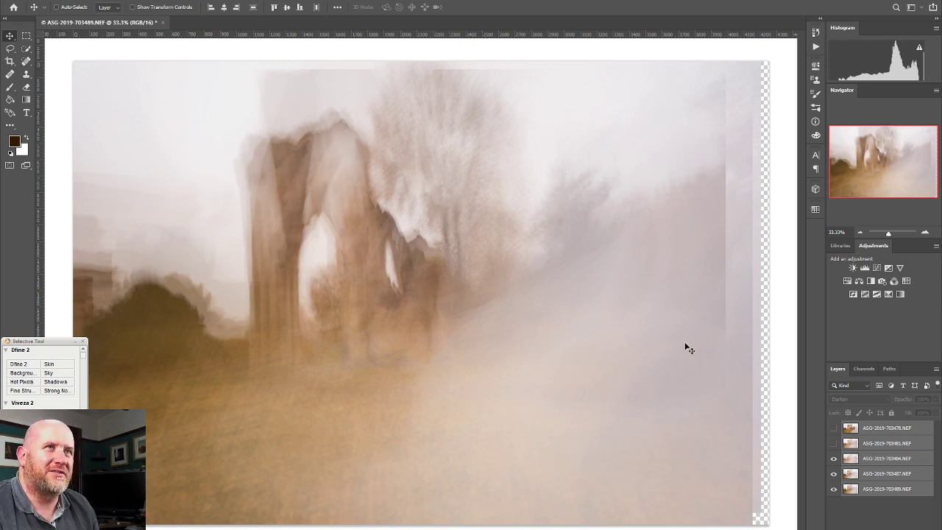
Step: Compare the blend with and without ASG-2019-703481.NEF, leaving it hidden, and show ASG-2019-703478.NEF again
left_click(834, 445)
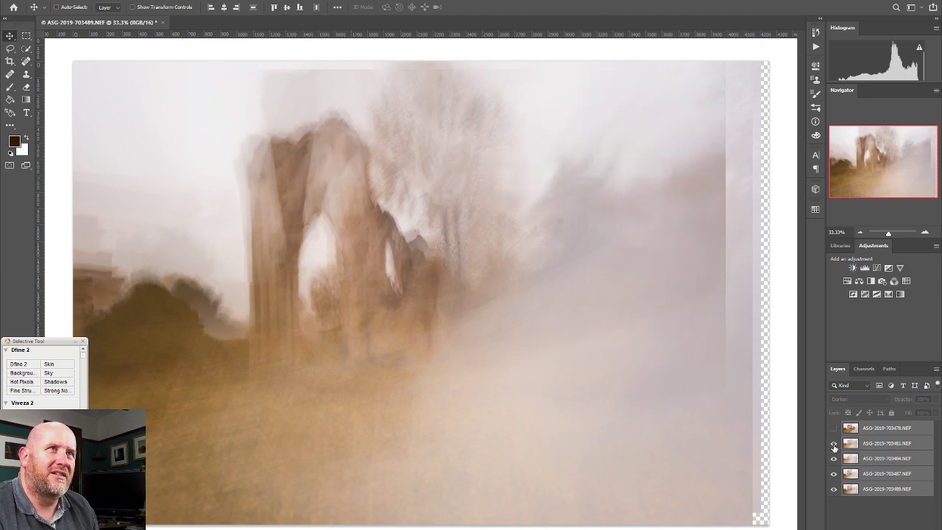
left_click(834, 446)
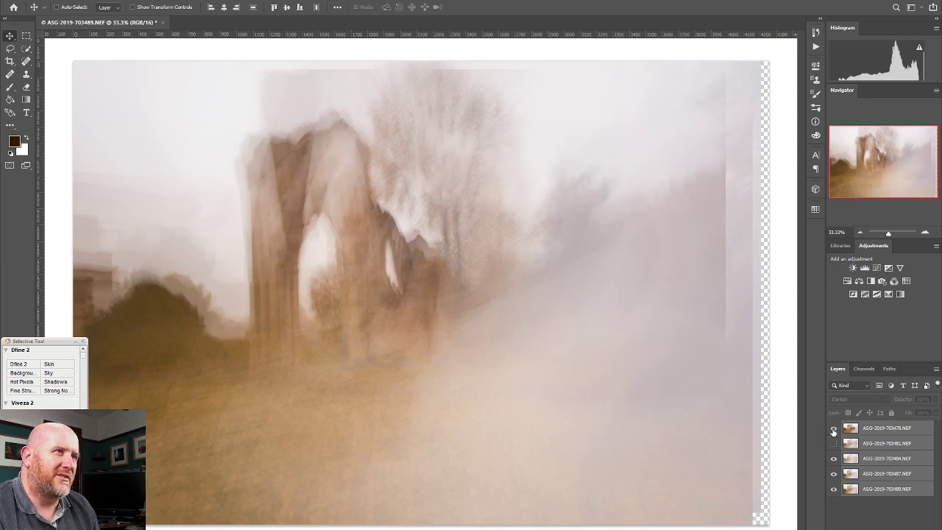
left_click(834, 429)
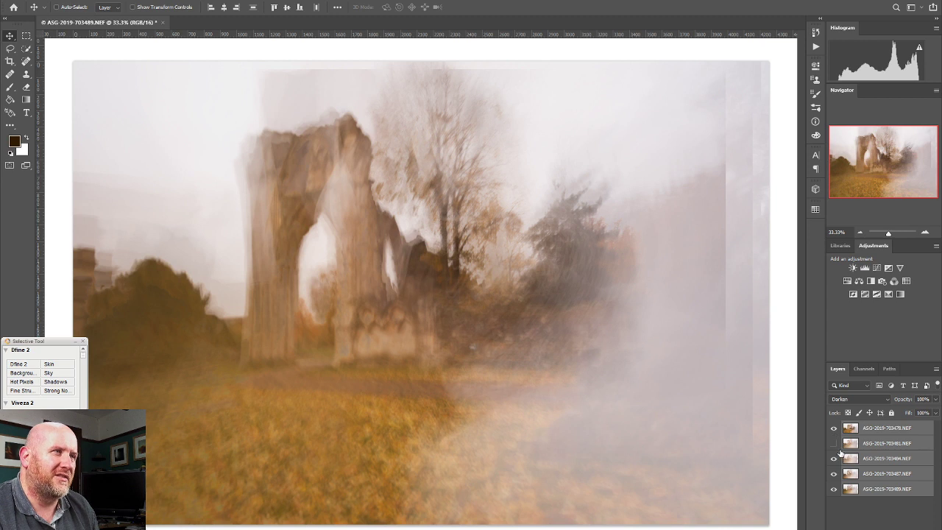
left_click(834, 444)
left_click(834, 444)
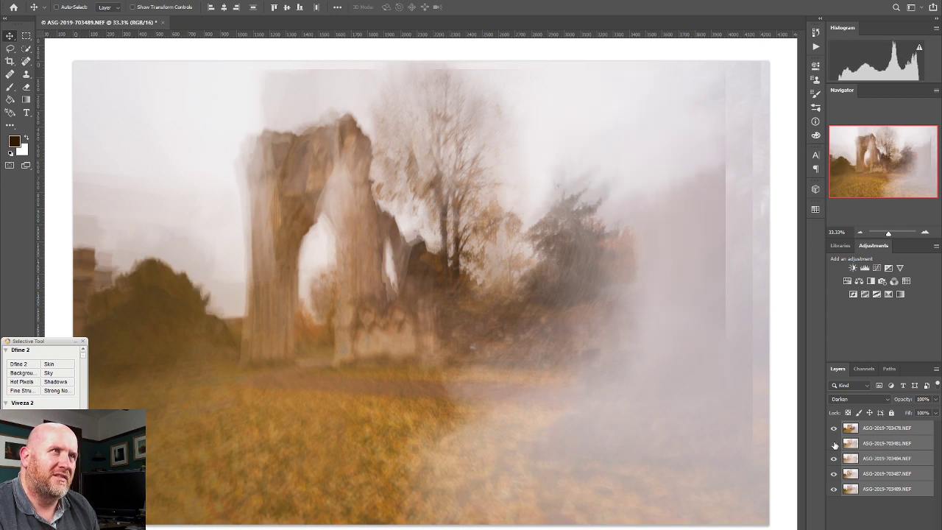
left_click(891, 444)
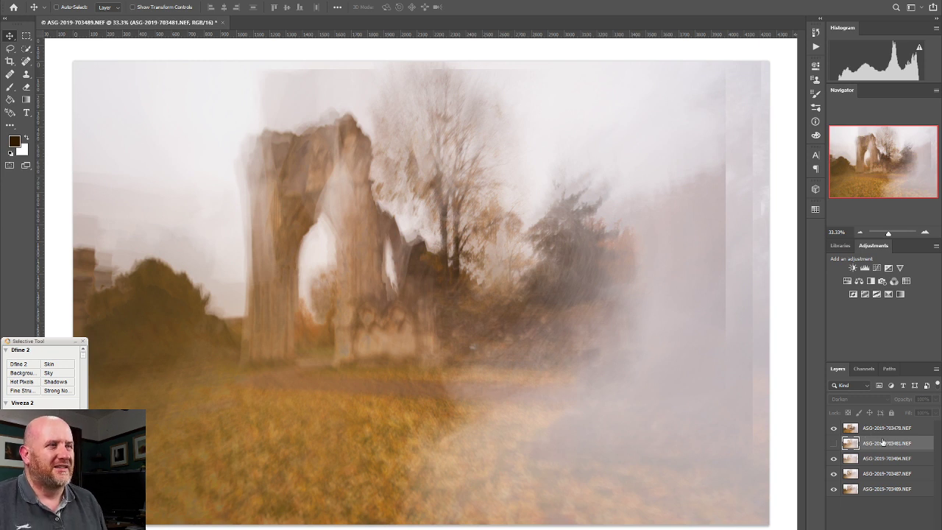
Step: Select layer ASG-2019-703478.NEF and switch its visibility repeatedly to judge how its sharper detail affects the blend
left_click(835, 429)
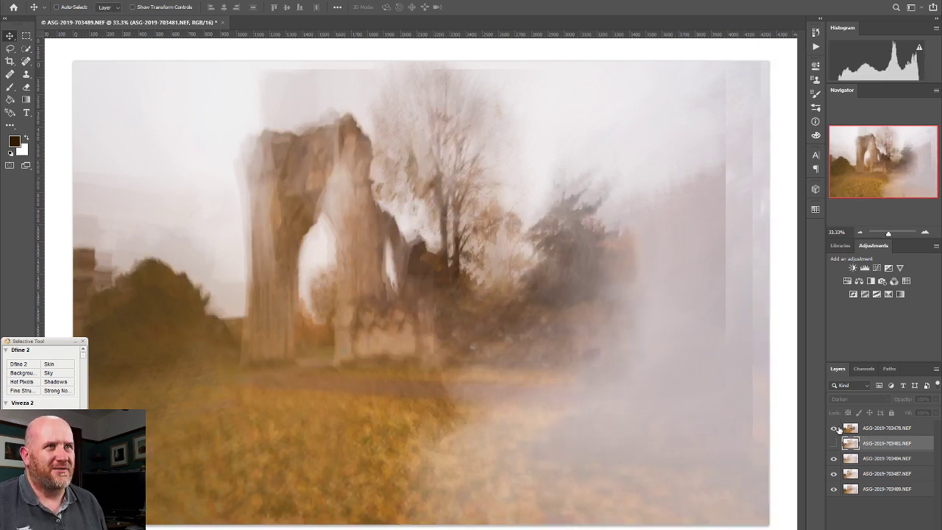
left_click(871, 430)
left_click(834, 429)
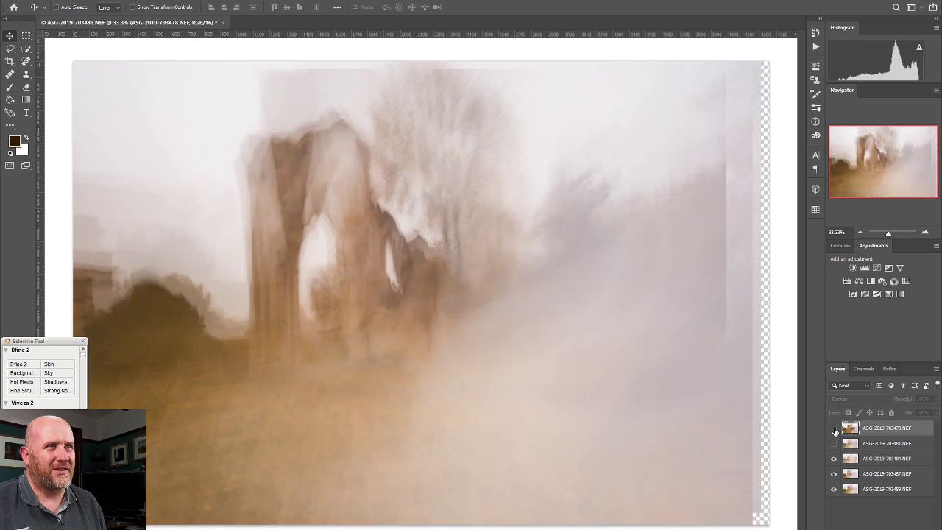
left_click(835, 431)
left_click(835, 431)
left_click(835, 430)
left_click(835, 430)
left_click(834, 430)
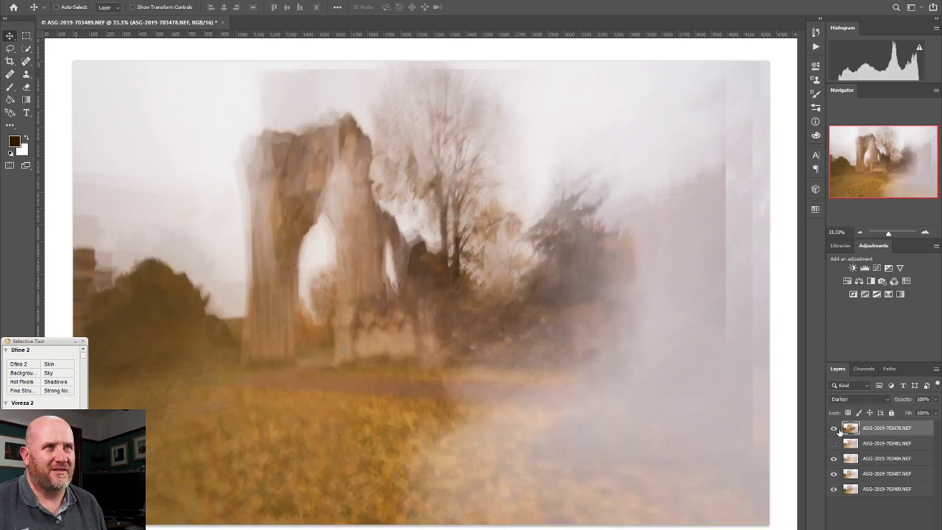
mouse_move(425, 358)
left_mouse_down()
mouse_move(444, 375)
mouse_move(440, 386)
mouse_move(431, 359)
mouse_move(448, 357)
mouse_move(419, 355)
mouse_move(436, 357)
left_mouse_up()
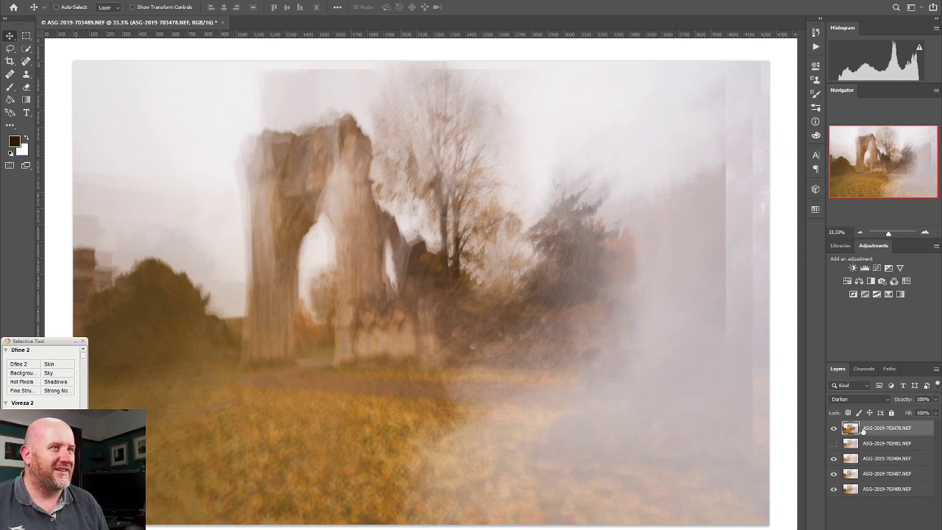
left_click(834, 428)
left_click(834, 428)
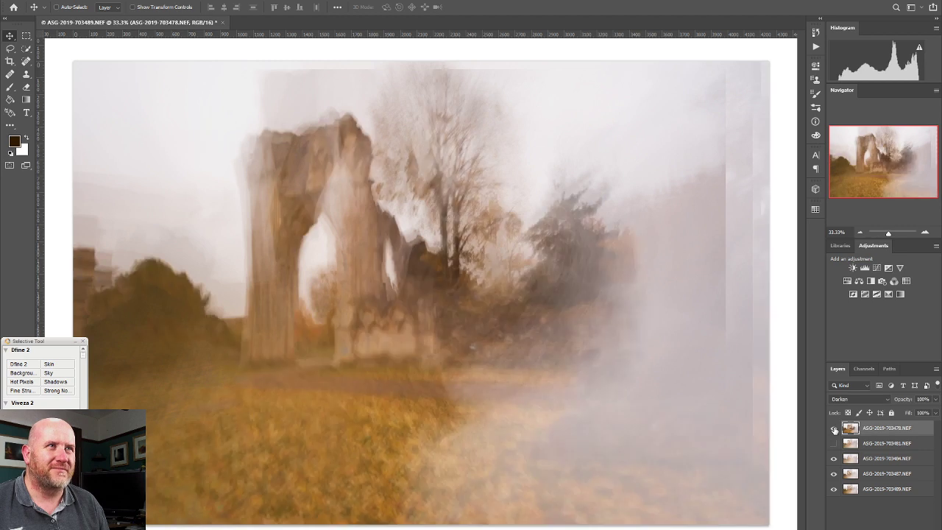
left_click(834, 429)
left_click(834, 429)
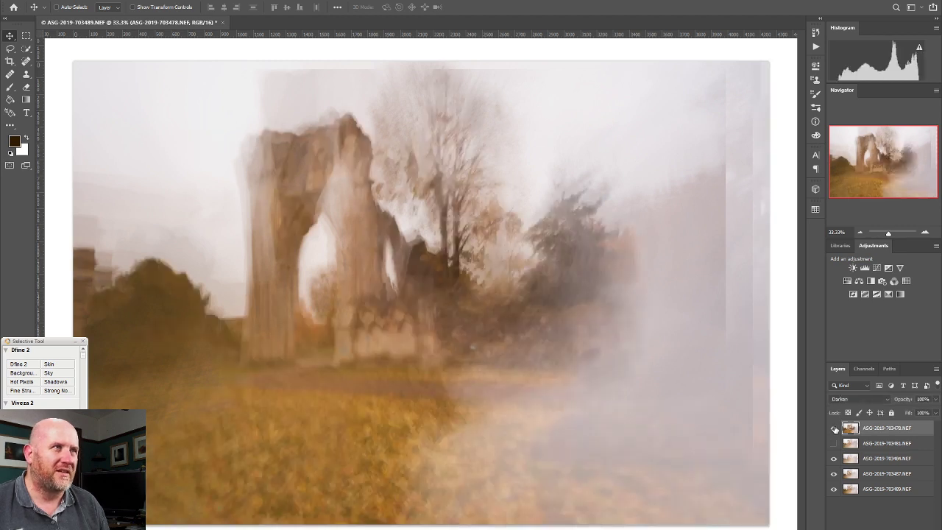
left_click(834, 428)
left_click(834, 429)
left_click(835, 429)
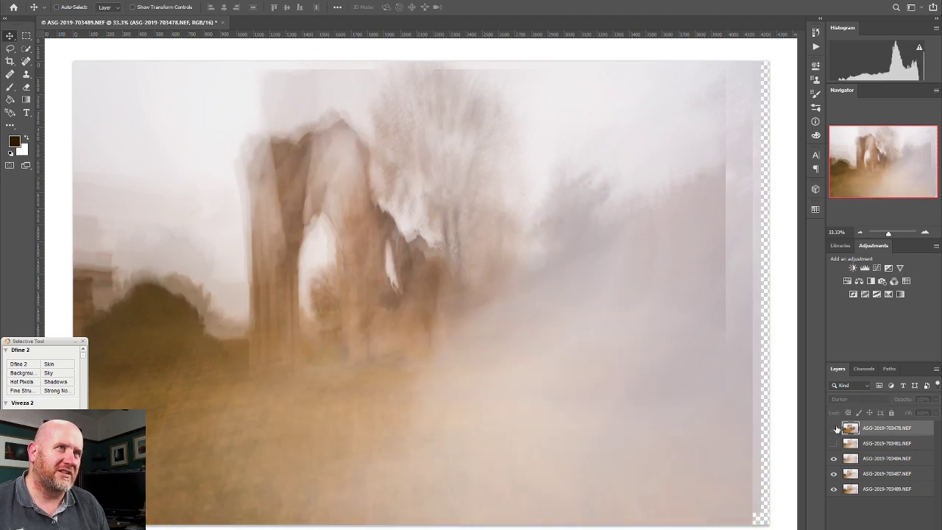
left_click(835, 428)
left_click(835, 428)
left_click(835, 429)
left_click(835, 429)
left_click(835, 429)
left_click(835, 429)
left_click(835, 429)
left_click(835, 428)
left_click(835, 428)
left_click(835, 428)
left_click(835, 428)
left_click(835, 429)
left_click(835, 429)
left_click(835, 428)
left_click(834, 429)
left_click(835, 429)
left_click(835, 428)
left_click(835, 429)
left_click(835, 428)
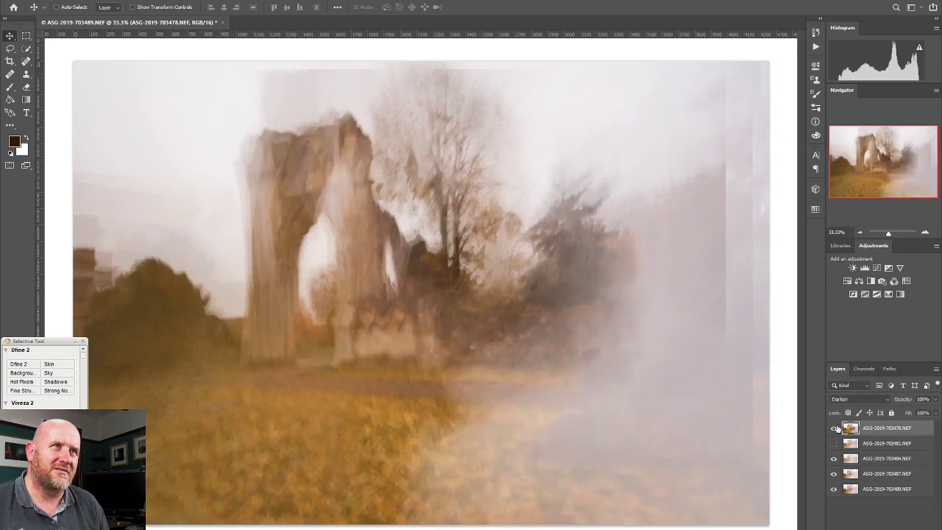
left_click(834, 429)
left_click(835, 428)
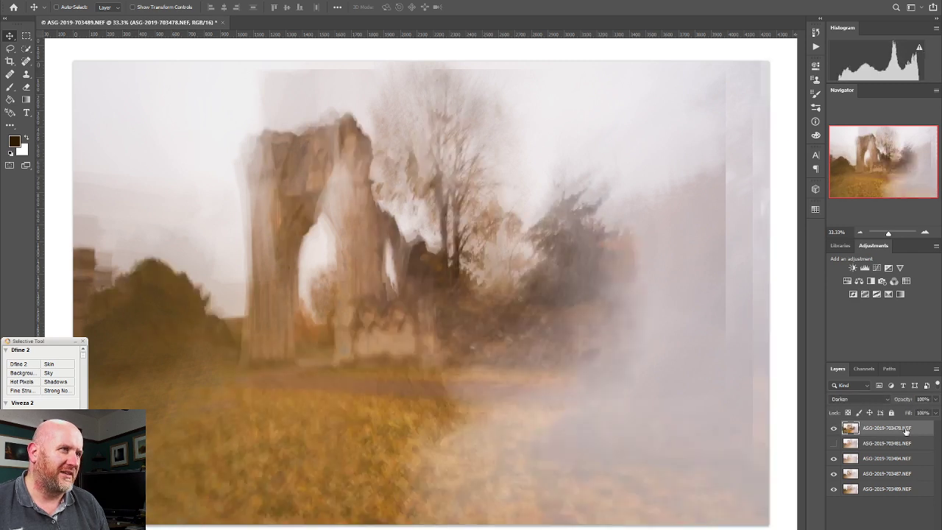
Step: Reduce the opacity of layer ASG-2019-703478.NEF to 84% and compare the blend with and without it
left_click(935, 401)
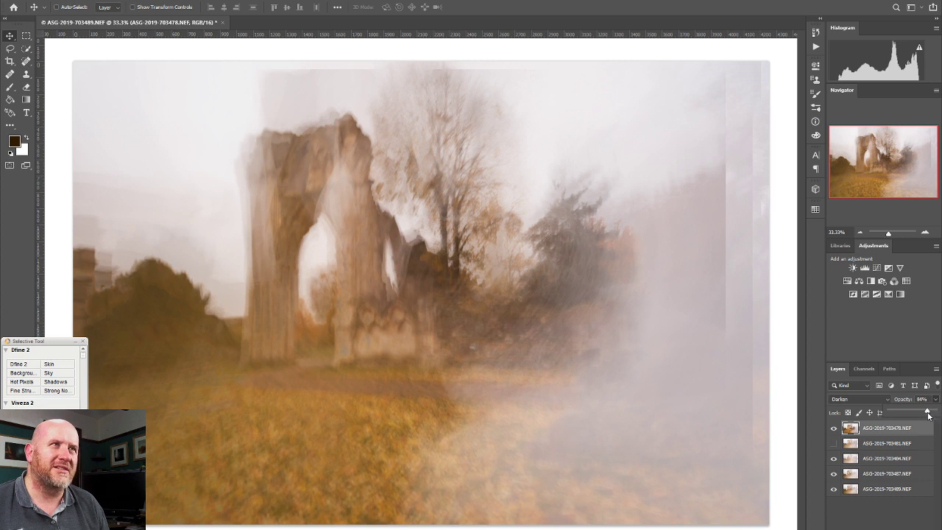
left_click_drag(934, 414, 928, 415)
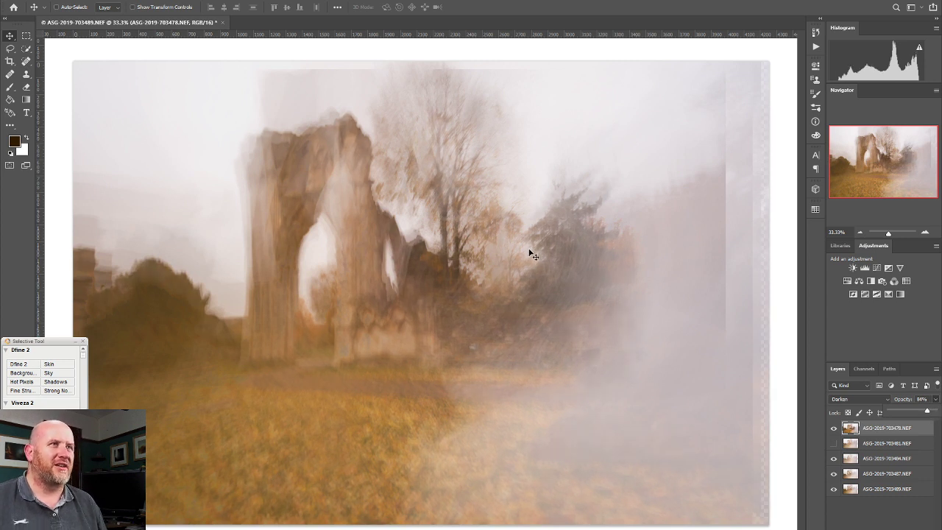
left_click(834, 429)
left_click(835, 429)
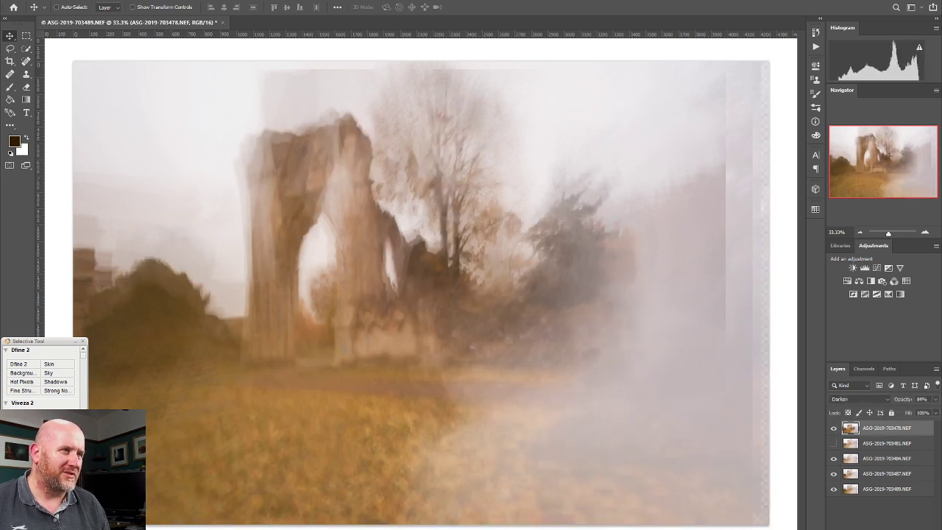
Step: Add a layer mask to ASG-2019-703478.NEF and fade out its right side and lower foreground with linear gradients
left_click(870, 529)
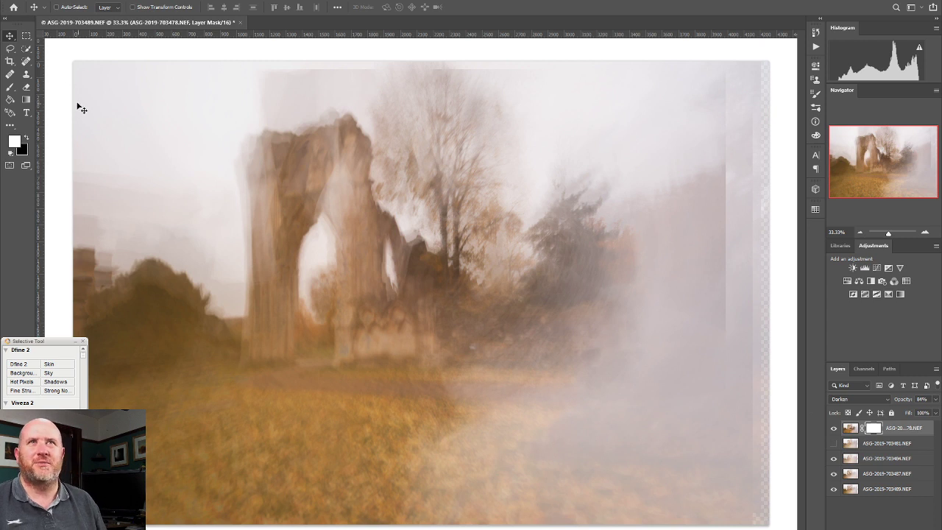
left_click(26, 99)
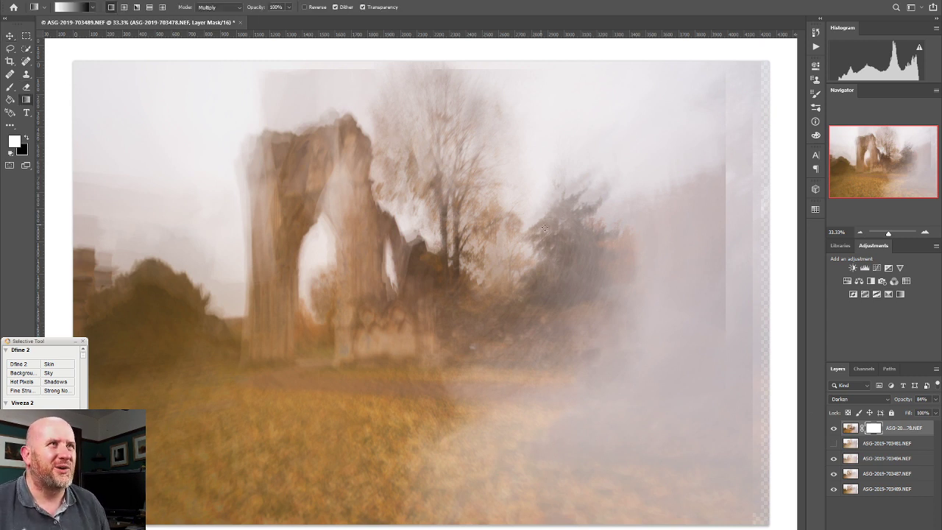
left_click_drag(480, 243, 680, 262)
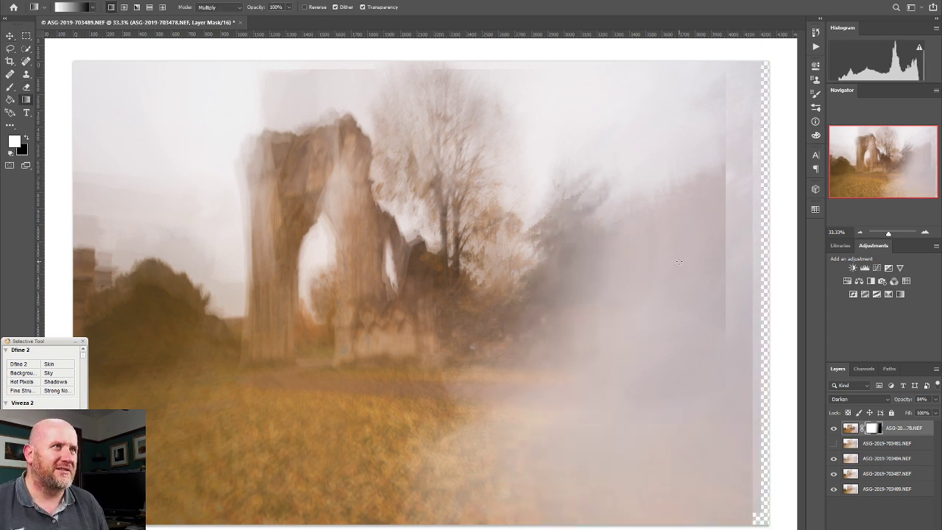
left_click_drag(498, 372, 503, 527)
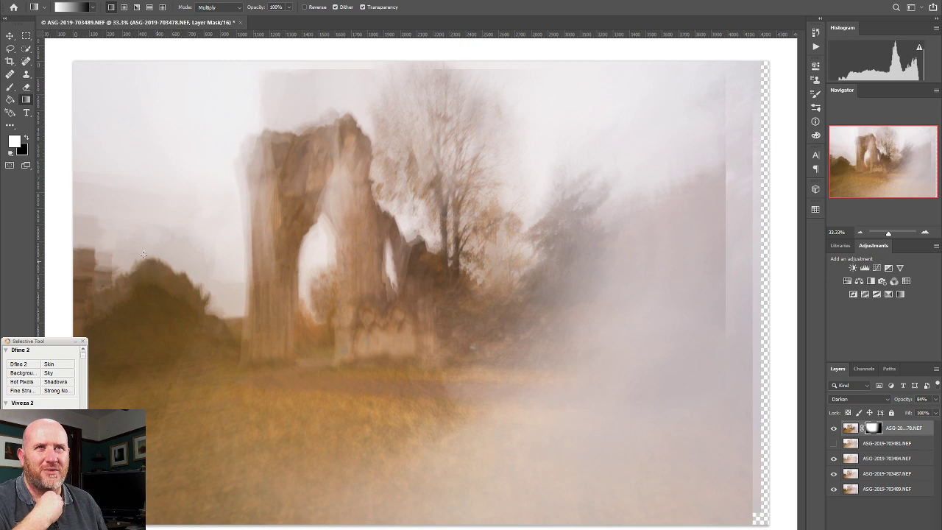
Step: Compare the blend with and without ASG-2019-703484.NEF and ASG-2019-703487.NEF, leaving both layers shown
left_click(834, 459)
left_click(834, 459)
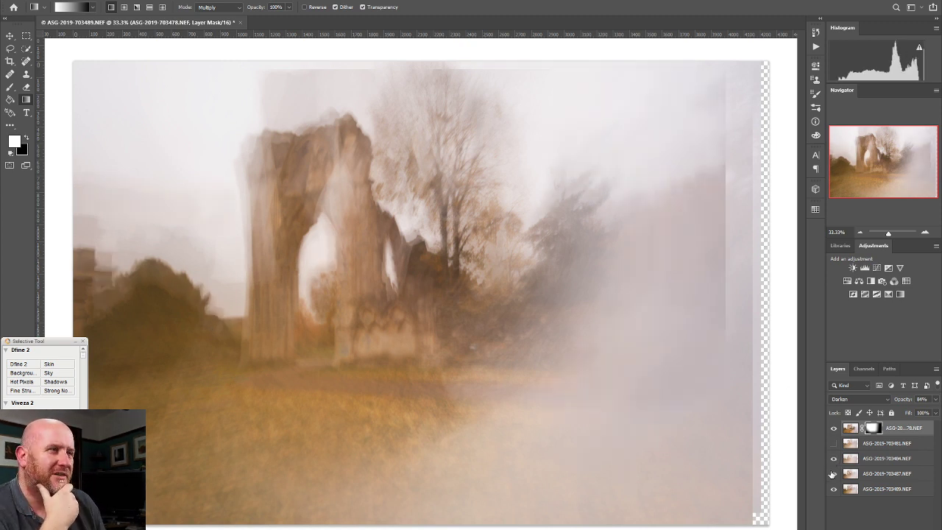
left_click(834, 474)
left_click(835, 474)
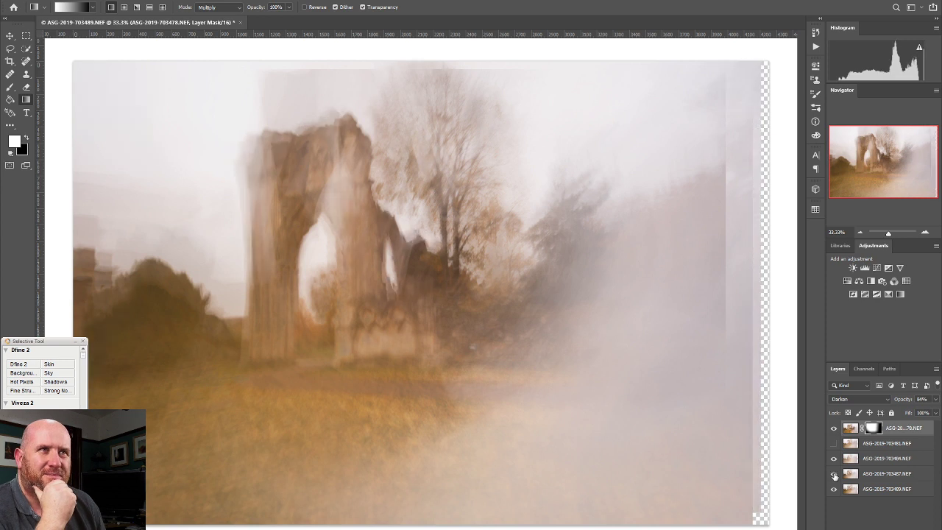
Step: Switch the visibility of ASG-2019-703489.NEF repeatedly to judge how it affects the blend, leaving it shown
left_click(834, 489)
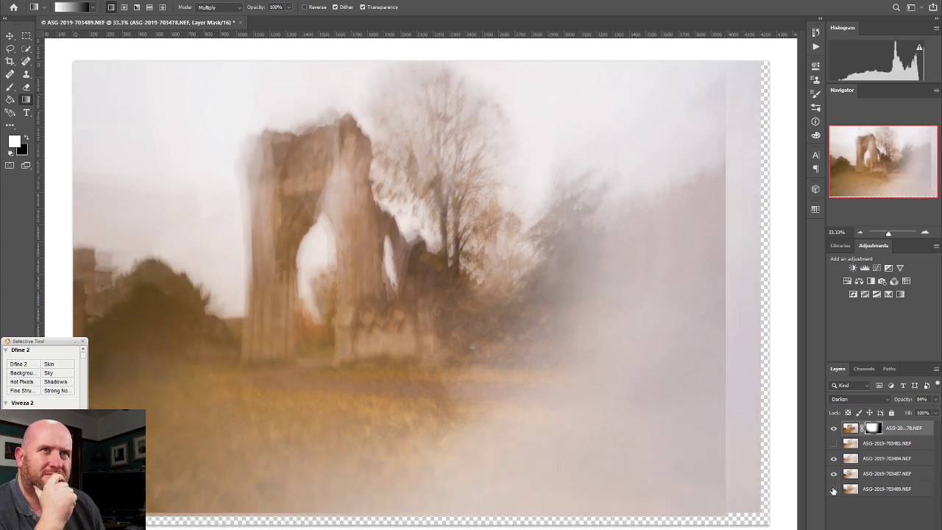
left_click(834, 490)
left_click(834, 489)
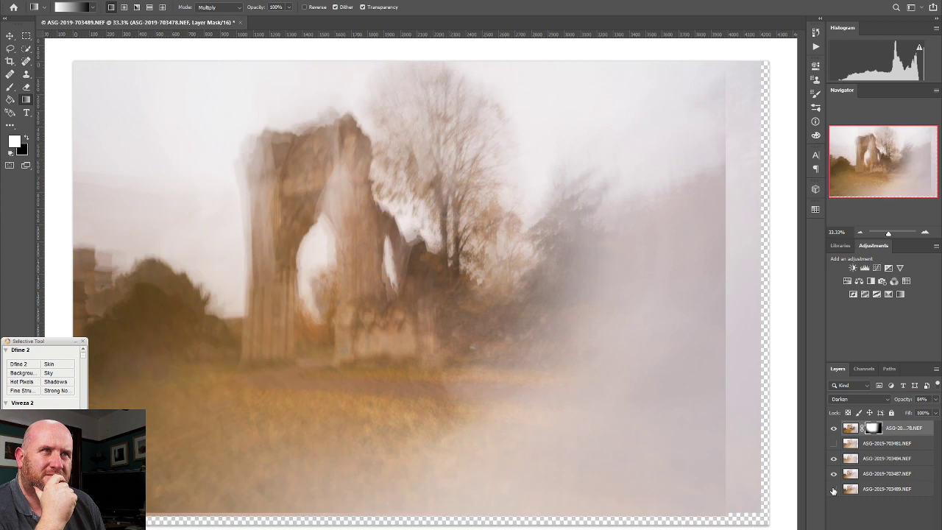
left_click(834, 489)
left_click(834, 490)
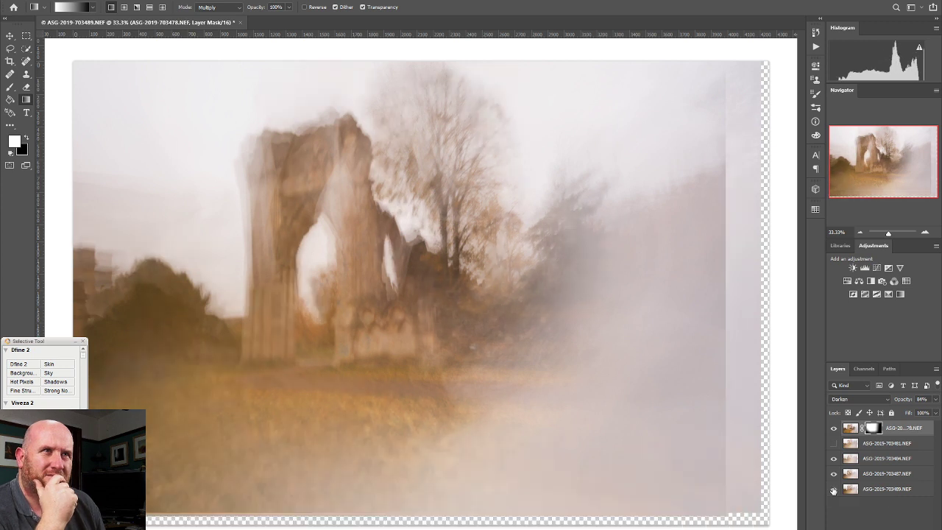
left_click(835, 490)
left_click(834, 489)
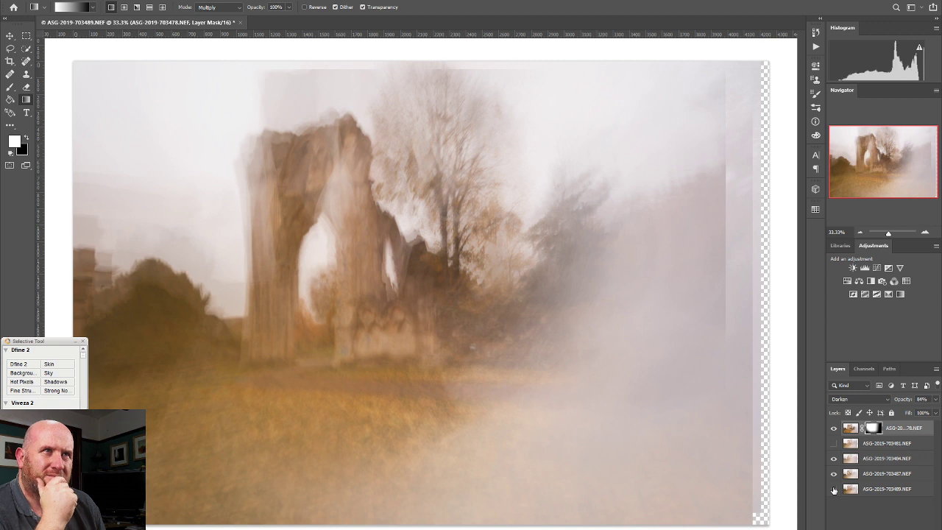
left_click(834, 489)
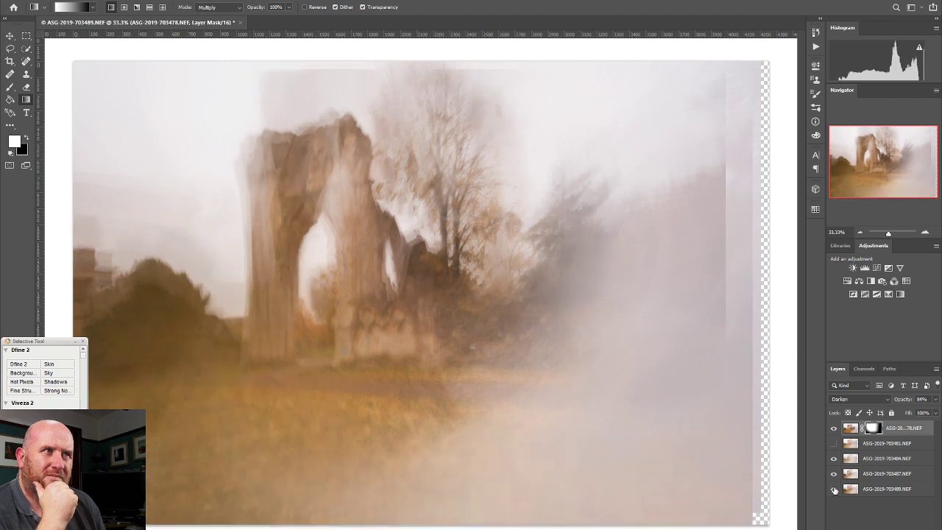
Step: Select layer ASG-2019-703489.NEF and reduce its opacity to 59%
left_click(886, 493)
left_click(935, 413)
left_click_drag(936, 414, 916, 412)
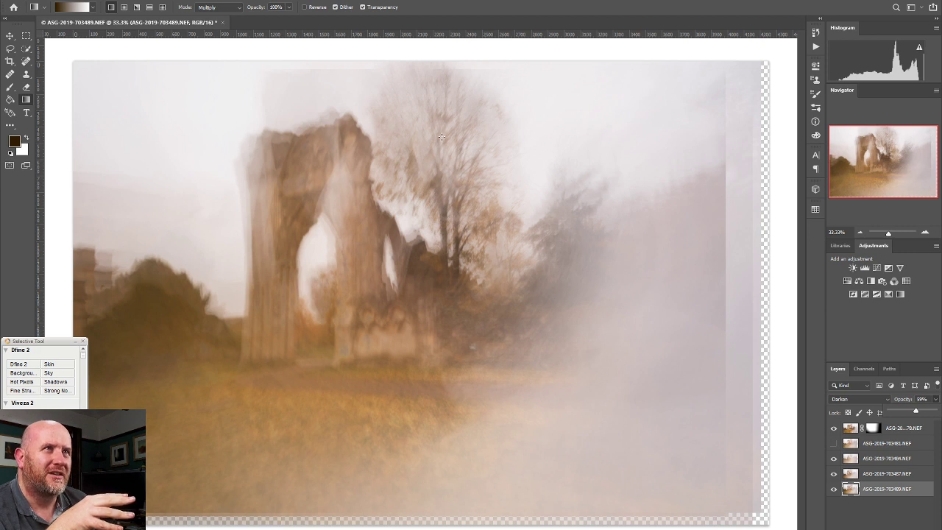
Step: Compare the ruin and tree detail with ASG-2019-703489.NEF hidden and shown, leaving the layer shown
left_click(834, 489)
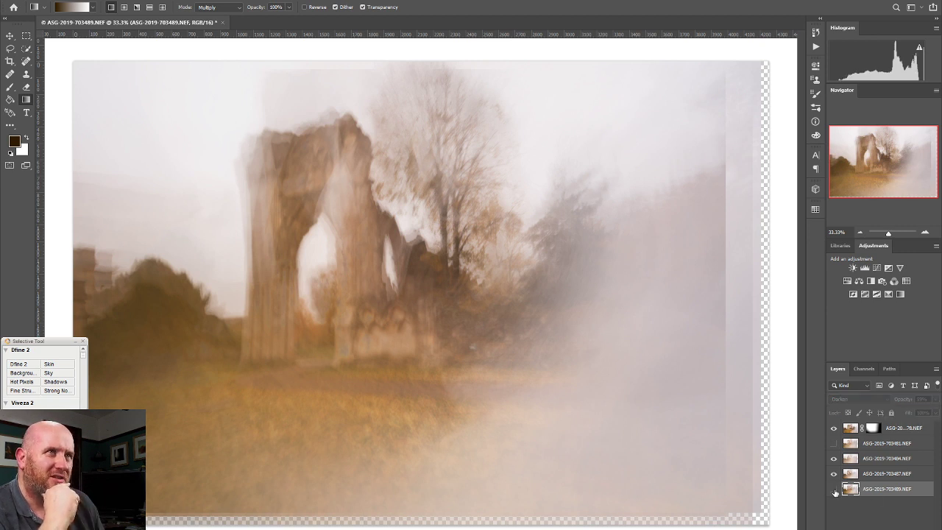
left_click(835, 493)
left_click(834, 494)
left_click(834, 495)
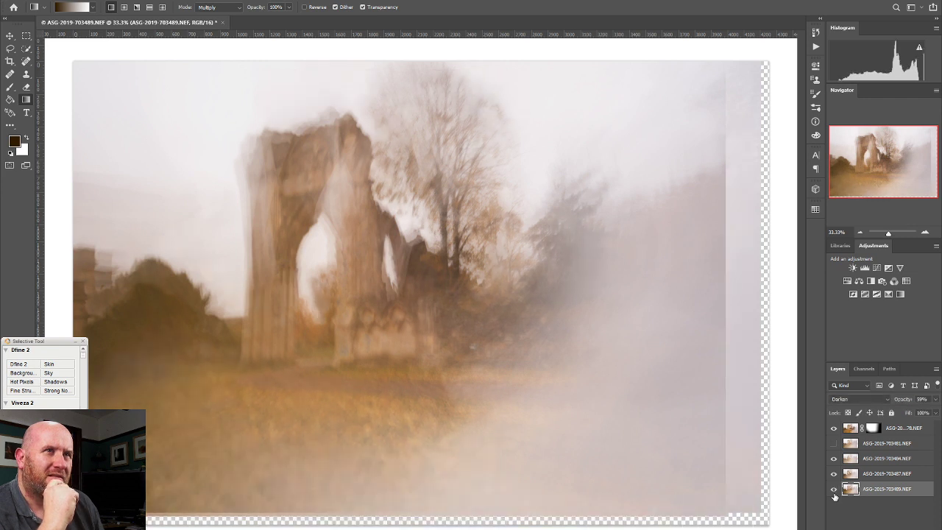
left_click(834, 492)
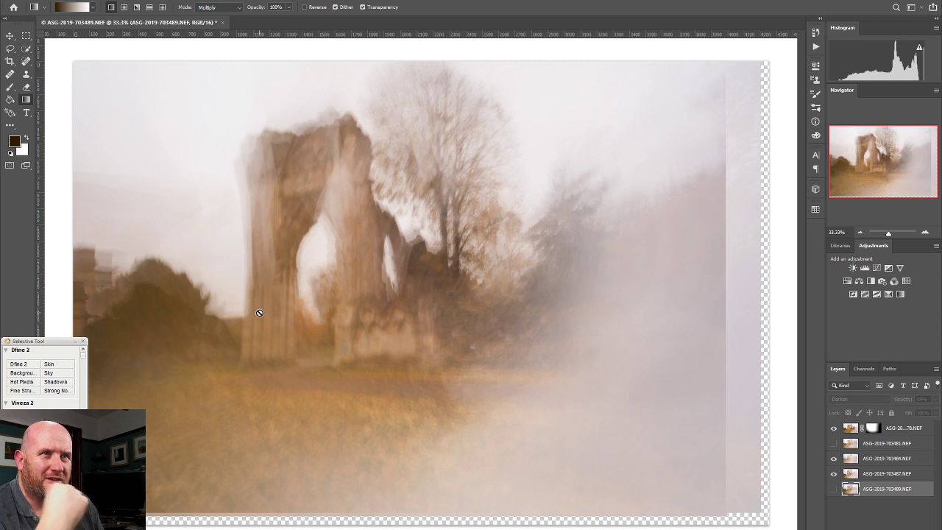
left_click(834, 489)
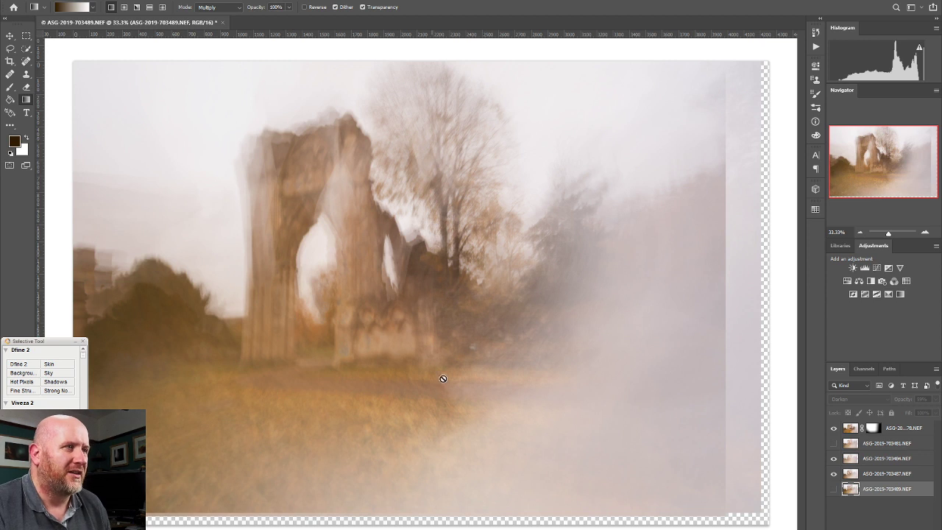
left_click(833, 491)
left_click(833, 490)
left_click(834, 490)
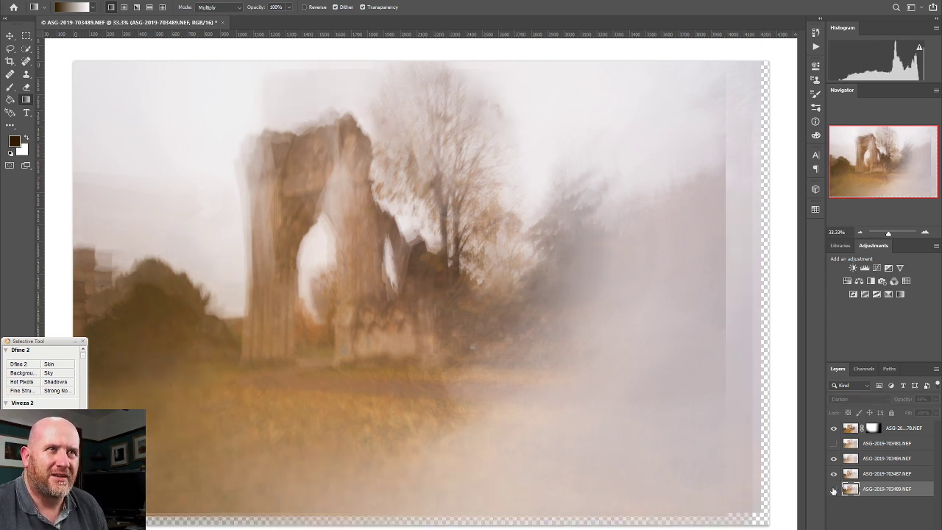
left_click(834, 491)
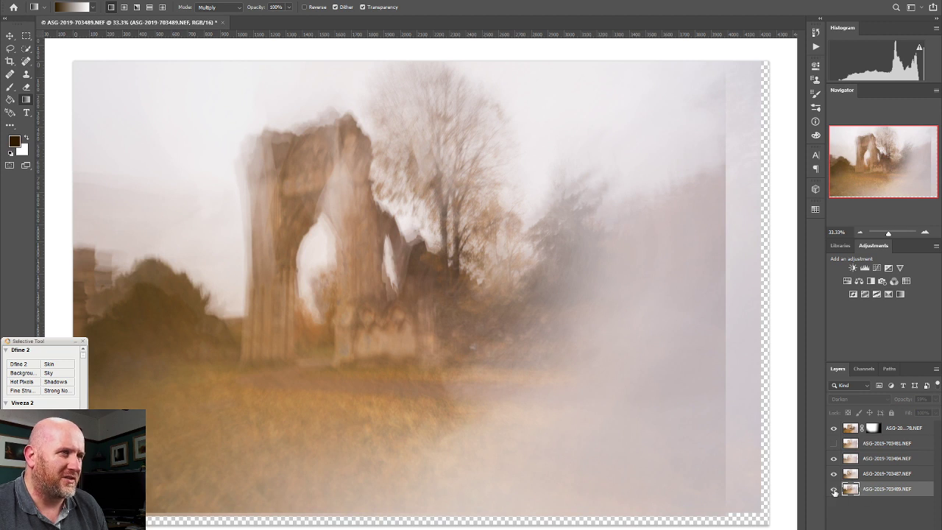
left_click(834, 491)
Step: Try revealing only the left pillar of ASG-2019-703489.NEF through a black layer mask, painting white with a brush at 80% opacity
left_click(871, 527)
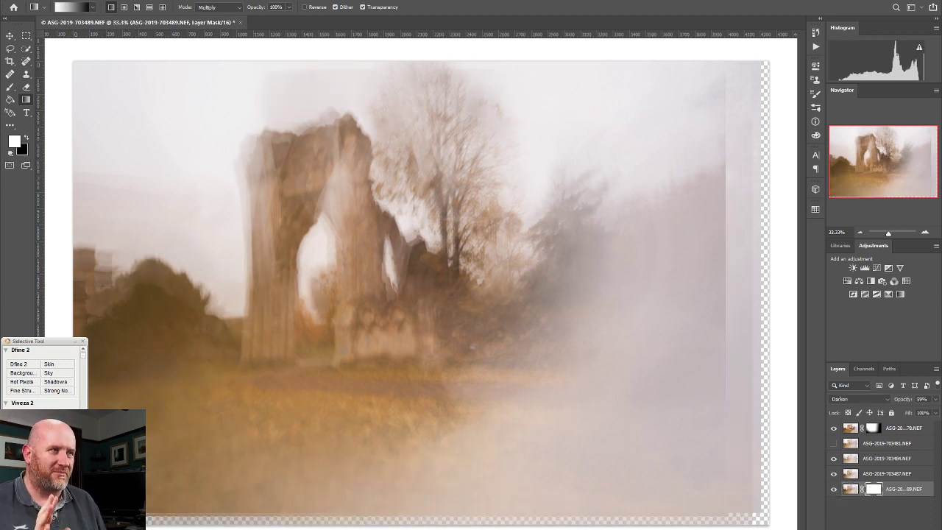
key("ctrl+z")
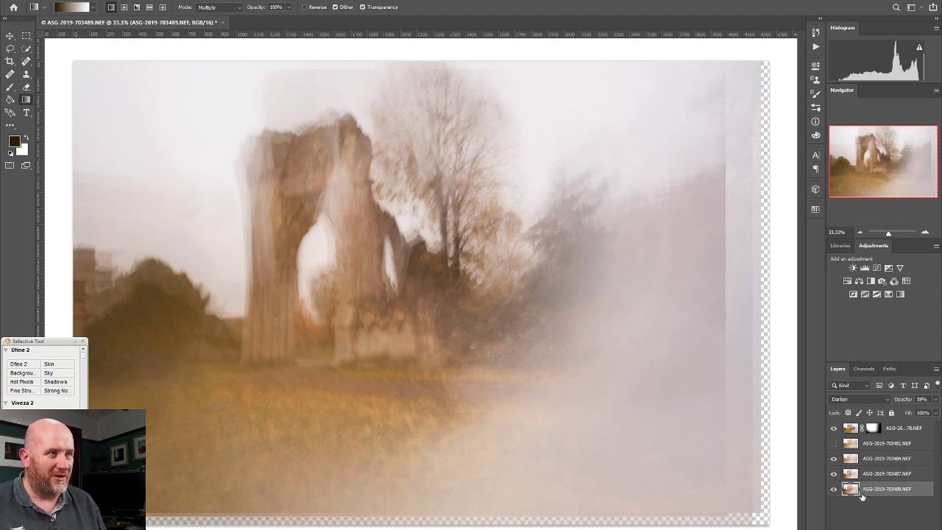
left_click(872, 527, "alt")
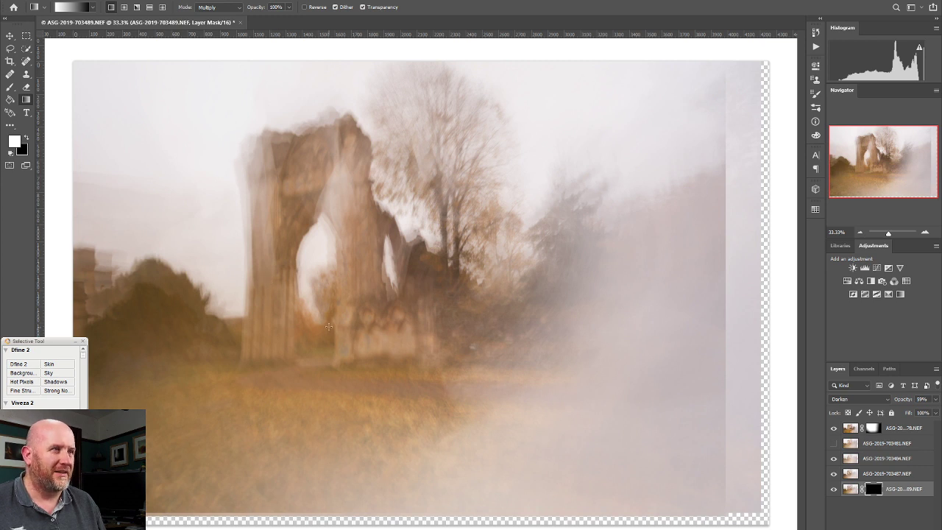
left_click(10, 87)
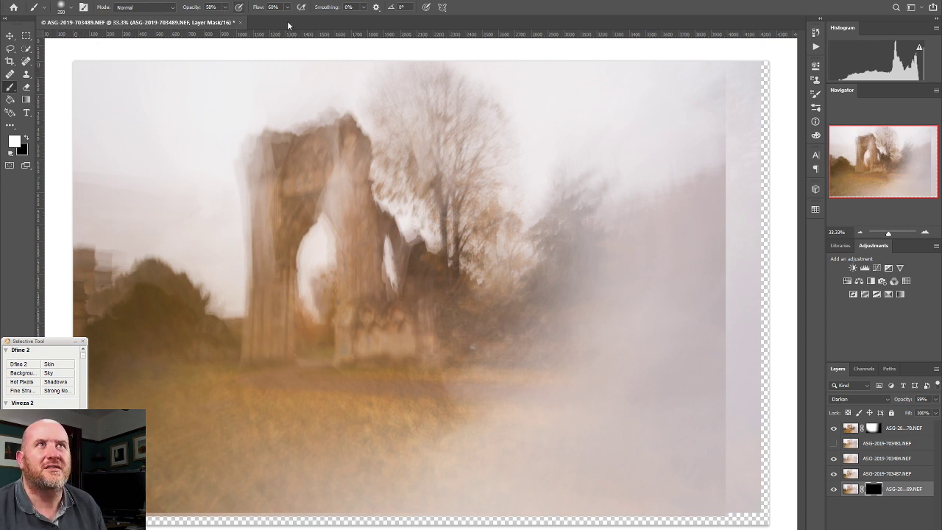
left_click(225, 7)
left_click(236, 21)
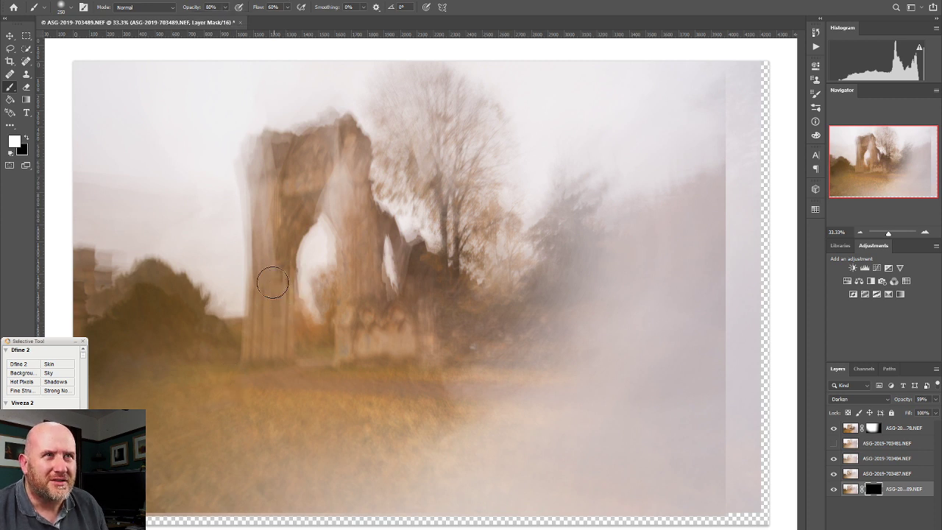
left_click_drag(269, 326, 288, 307)
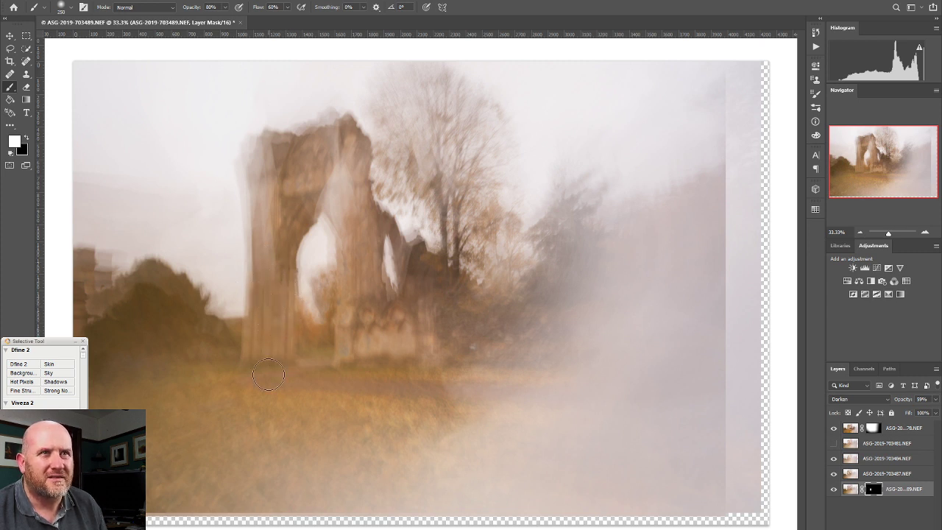
Step: Check the masked layer hidden and shown, and delete the layer mask from ASG-2019-703489.NEF
left_click(832, 491)
left_click(833, 491)
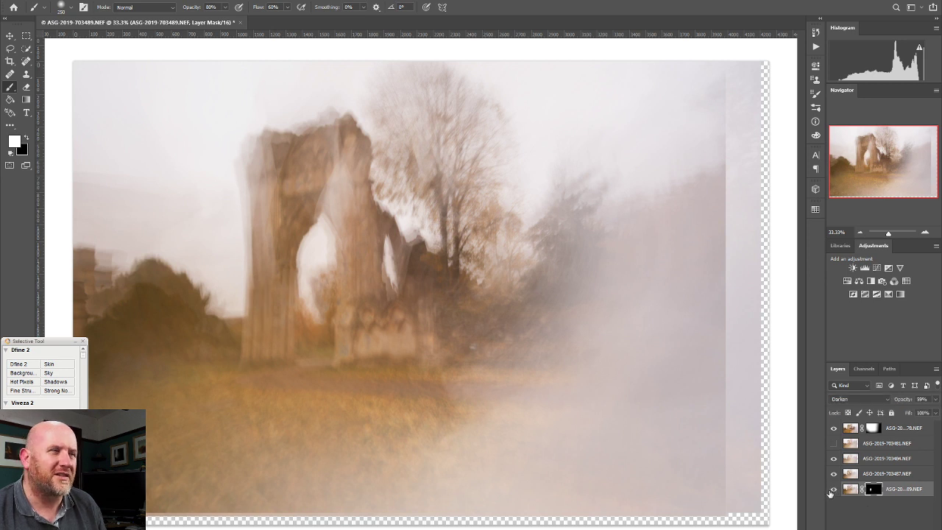
right_click(875, 491)
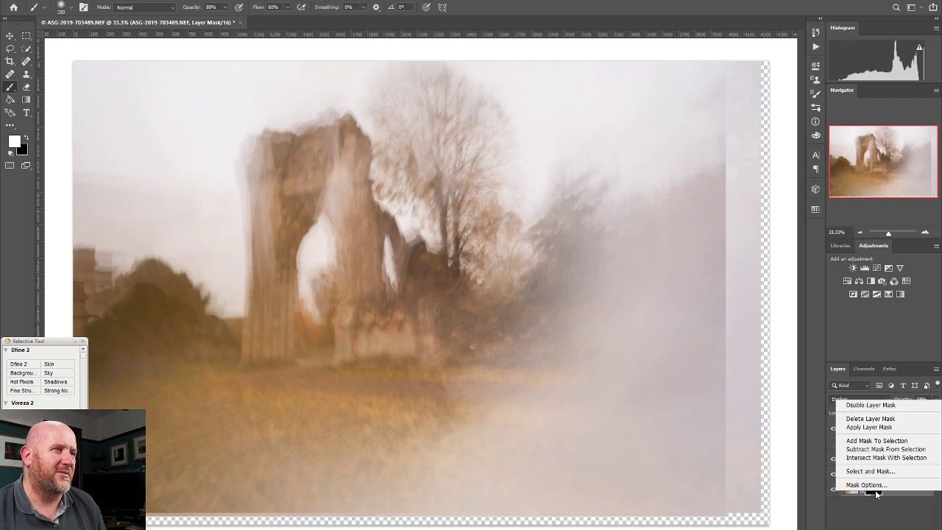
left_click(894, 419)
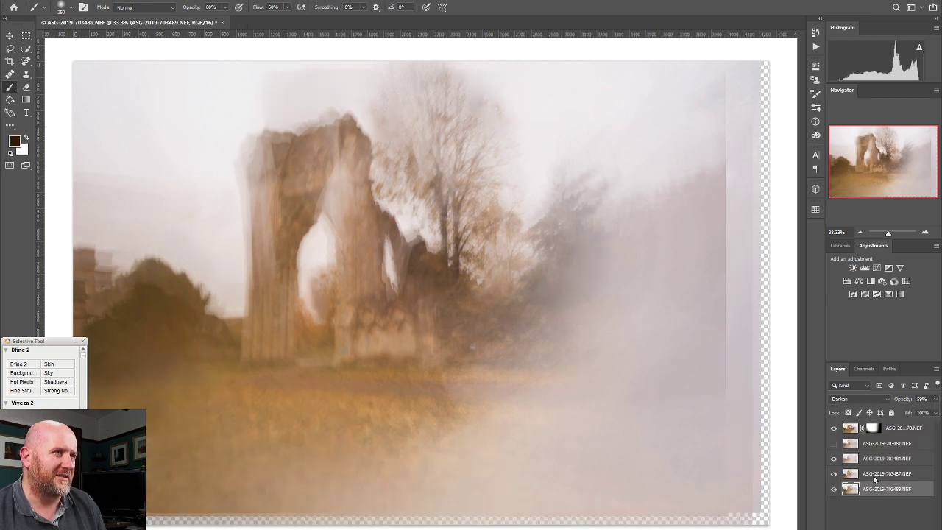
Step: Compare the blend with and without the unmasked ASG-2019-703489.NEF layer, leaving it shown
left_click(834, 490)
left_click(835, 490)
left_click(835, 490)
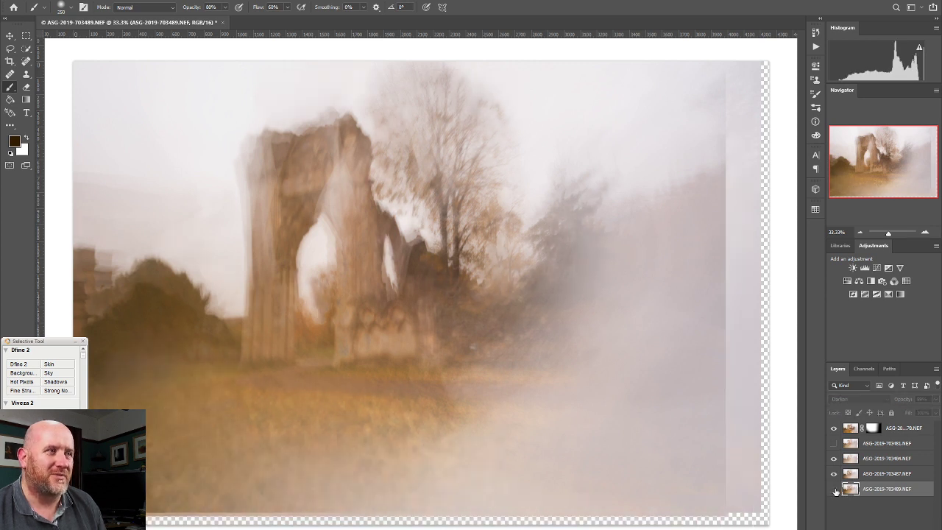
left_click(834, 490)
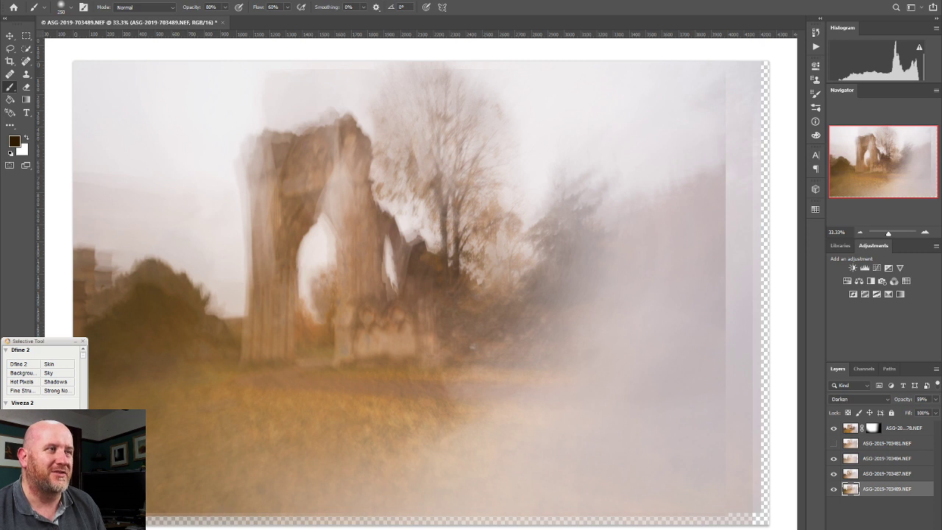
Step: Add a white layer mask to ASG-2019-703489.NEF and erase the left pillar on it using the Eraser at 80% opacity, size 200
key("ctrl+alt+m")
left_click(26, 87)
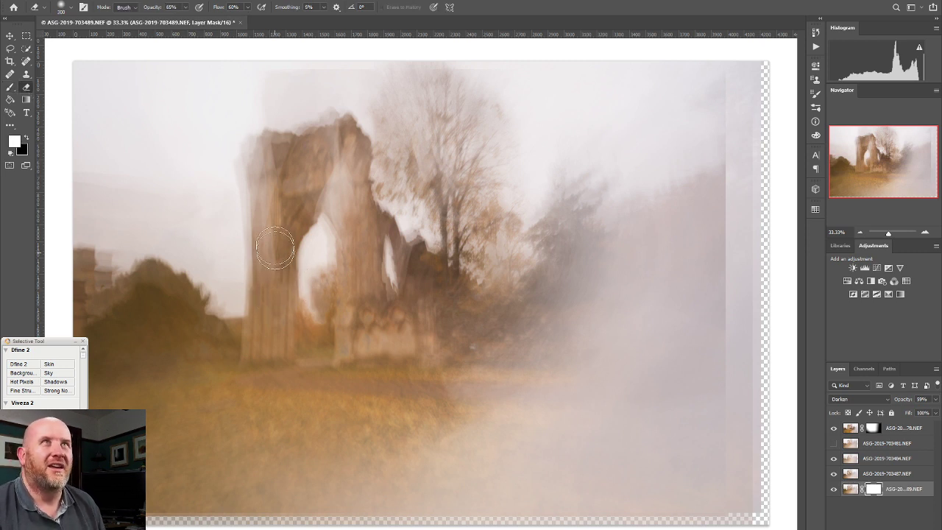
left_click(185, 9)
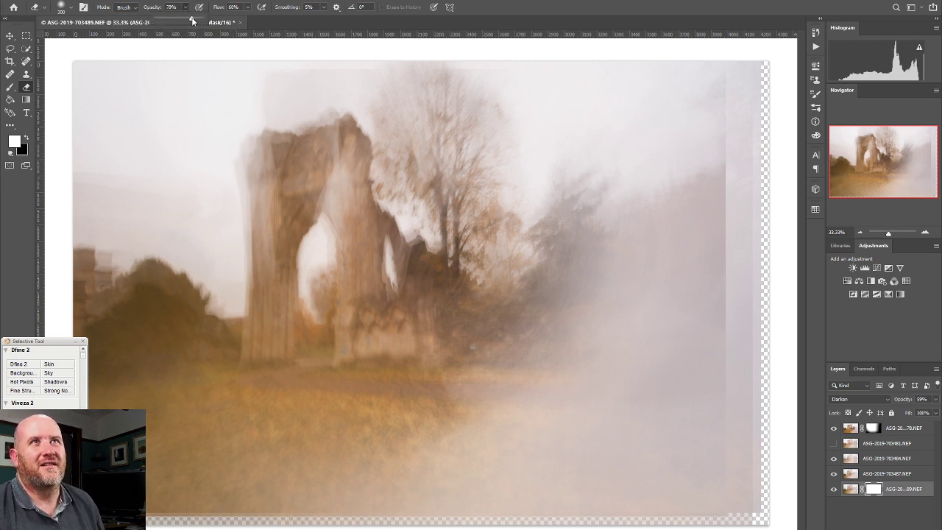
left_click_drag(193, 22, 200, 21)
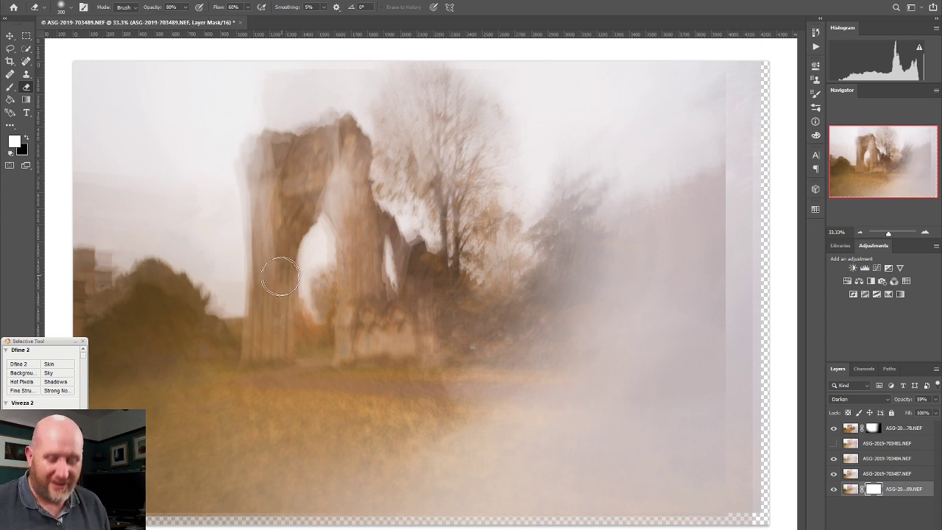
key("bracketleft")
key("bracketleft")
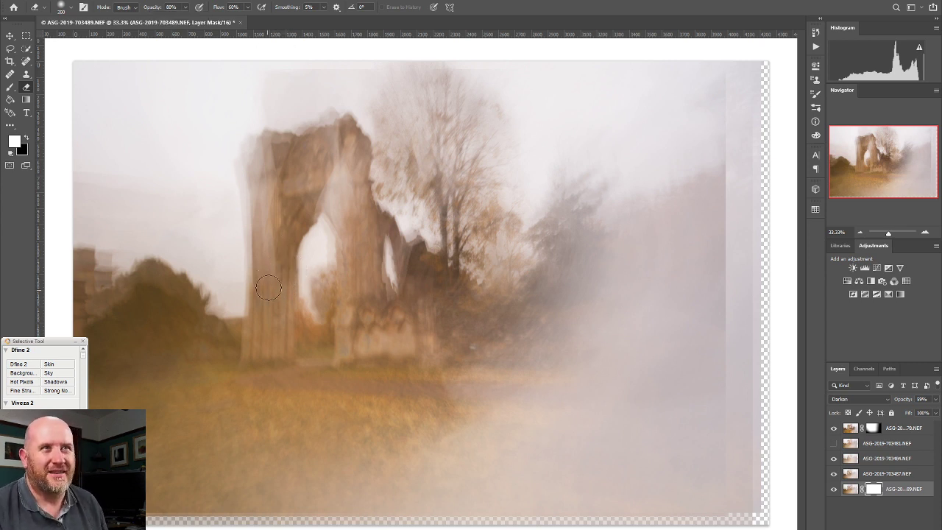
left_click(268, 279)
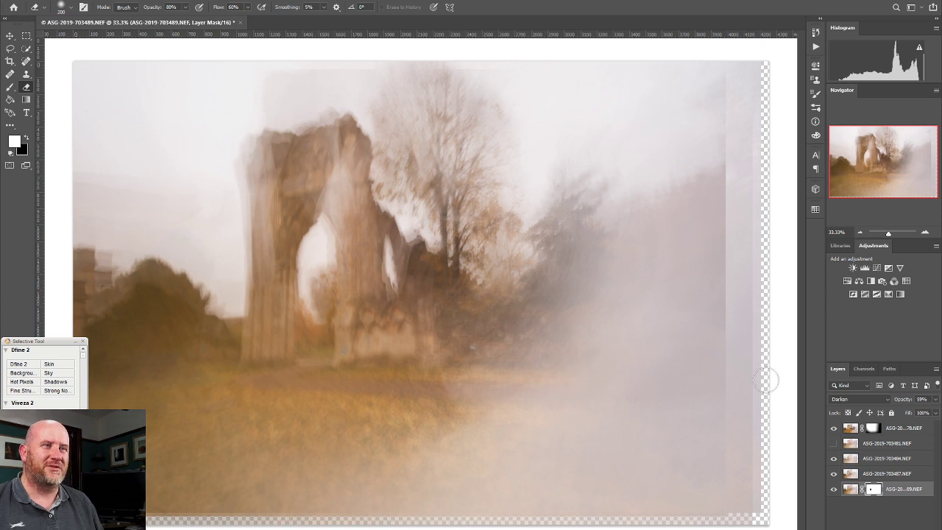
Step: Erase more of the ASG-2019-703489.NEF mask over the arch's lower stonework, checking the blend with the layer hidden and shown
left_click(834, 491)
left_click(833, 490)
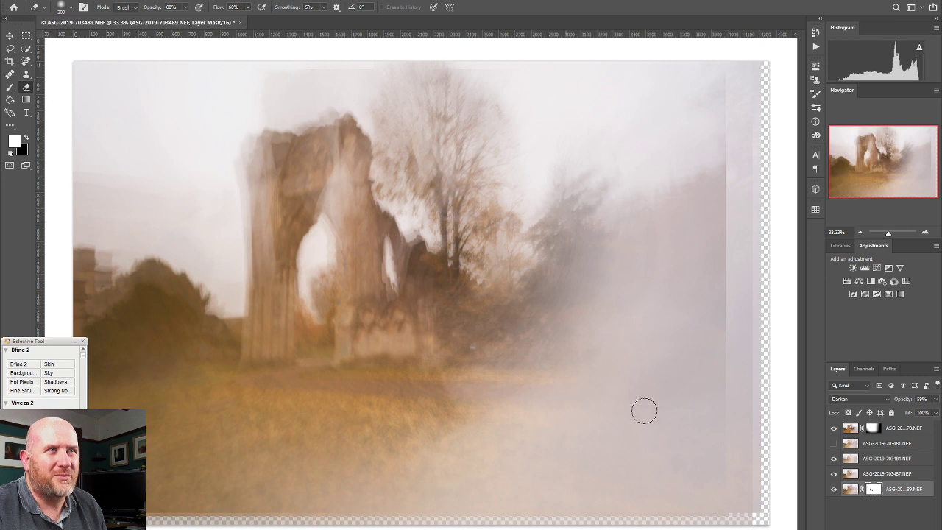
left_click(835, 490)
left_click(834, 490)
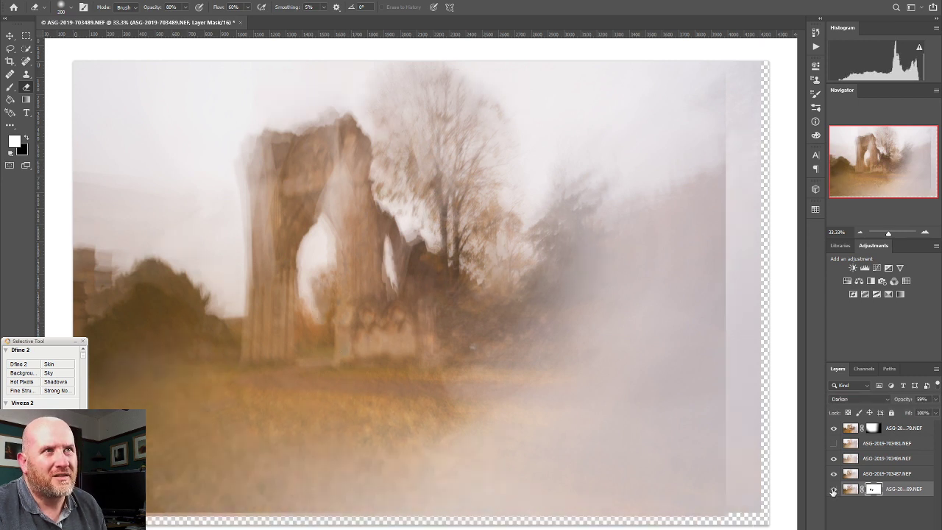
left_click(834, 491)
left_click(834, 491)
left_click(834, 490)
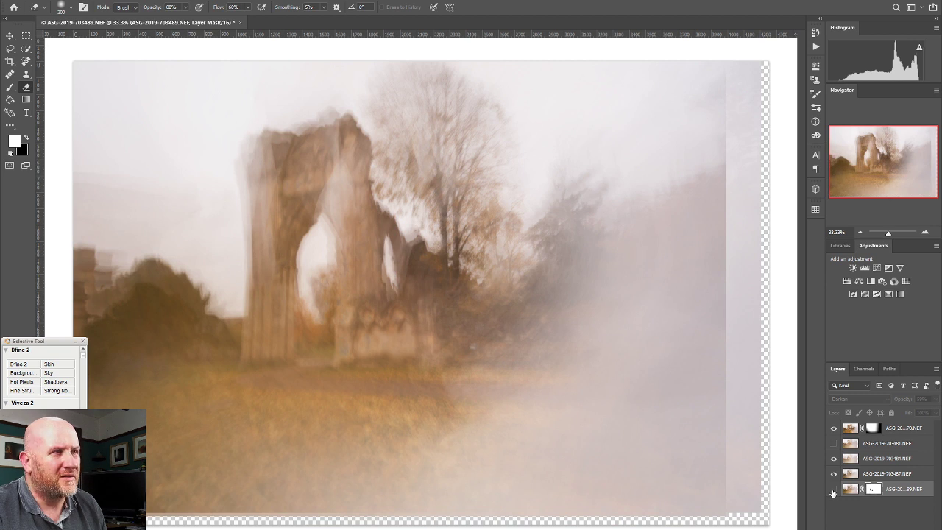
left_click(834, 490)
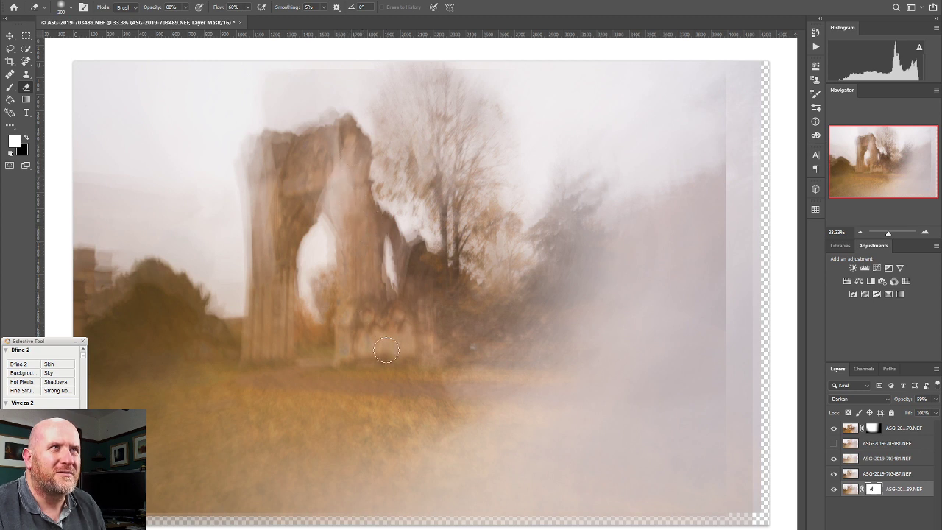
Step: Compare the blend with and without ASG-2019-703487.NEF, leaving the layer shown
left_click(835, 475)
left_click(835, 476)
left_click(835, 475)
left_click(835, 476)
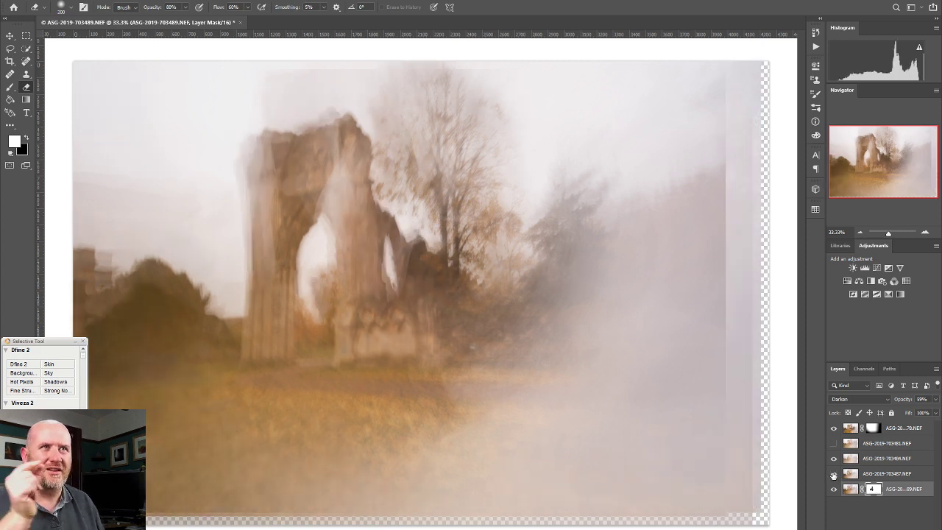
Step: Check the blend with ASG-2019-703487.NEF hidden and shown, and add a white layer mask to that layer
left_click(834, 475)
left_click(834, 476)
left_click(834, 475)
left_click(834, 476)
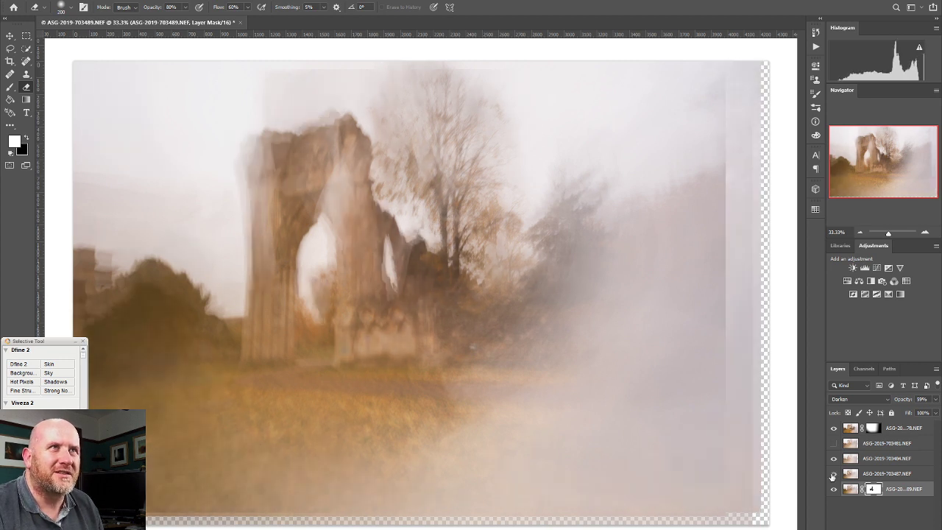
left_click(851, 474)
left_click(882, 525)
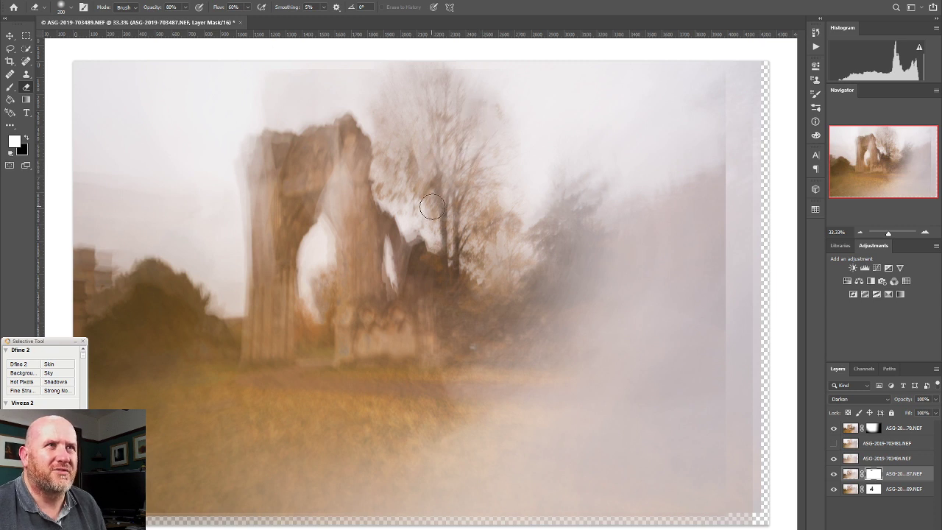
Step: Check the masked ASG-2019-703487.NEF layer hidden and shown, and erase its mask over the lower arch opening
left_click(834, 476)
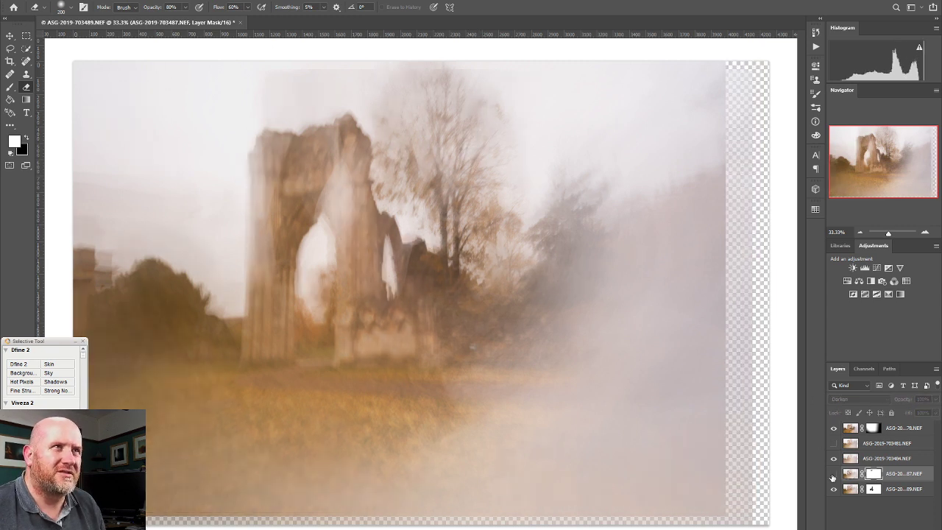
left_click(833, 477)
left_click(834, 478)
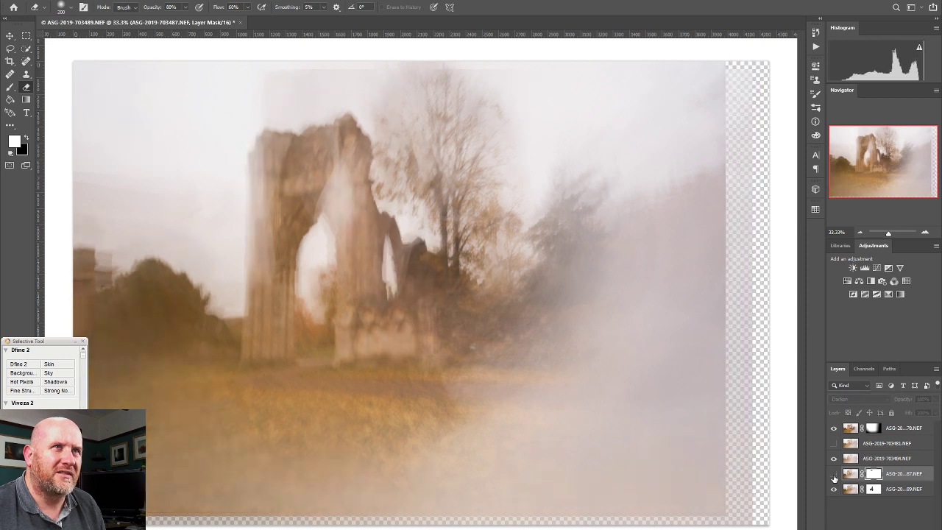
left_click(834, 478)
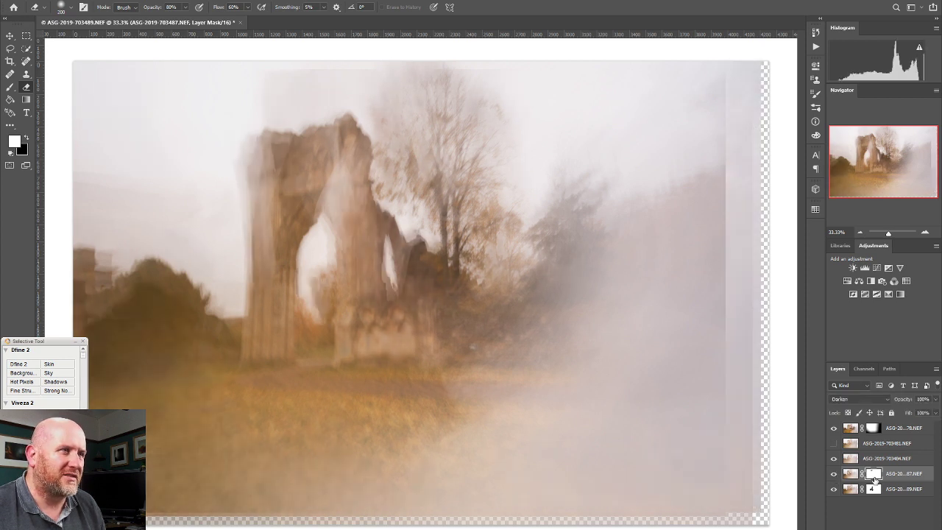
mouse_move(318, 298)
left_mouse_down()
mouse_move(315, 281)
mouse_move(332, 293)
left_mouse_up()
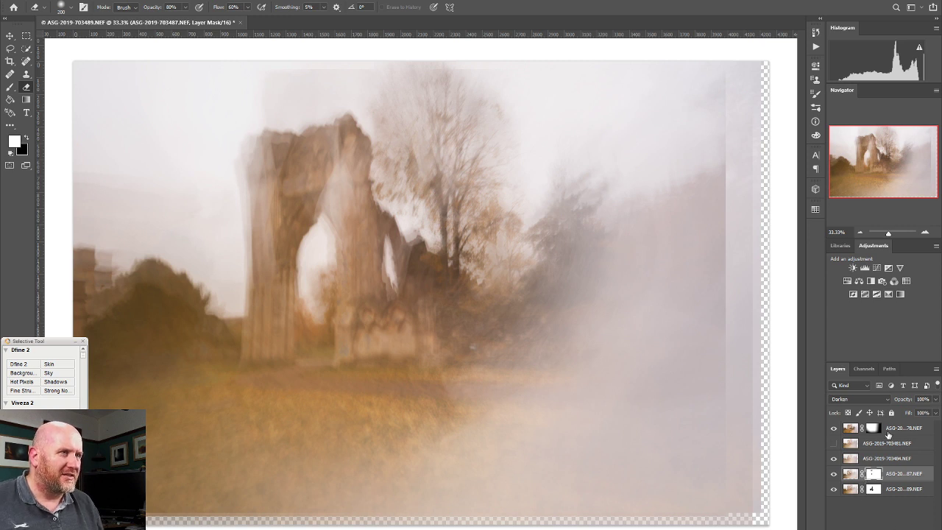
Step: Try to fade the right side of ASG-2019-703489.NEF with a linear white-to-black Multiply gradient on its layer mask
left_click(834, 490)
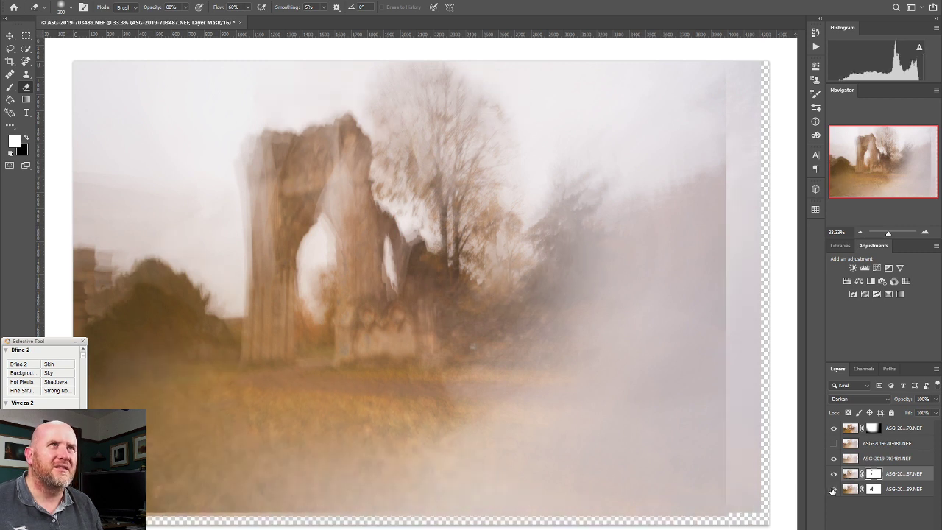
left_click(834, 489)
left_click(874, 490)
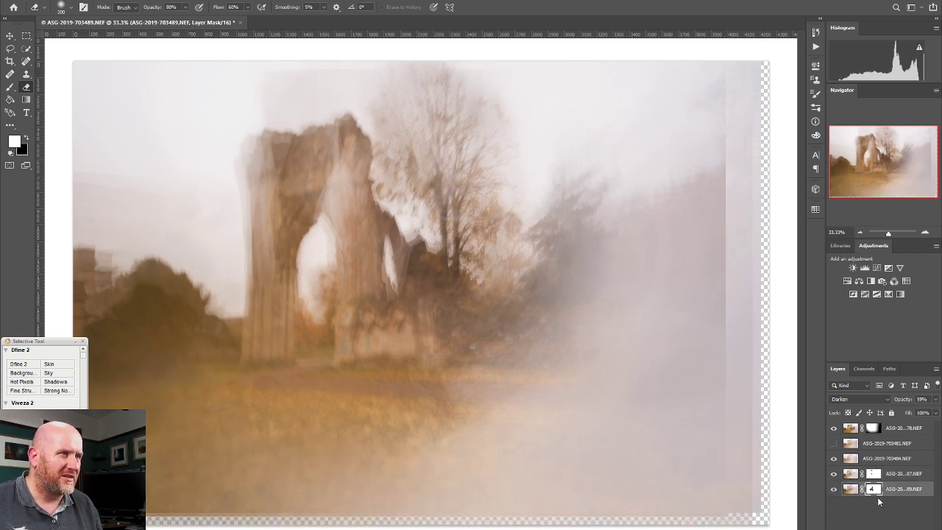
left_click(26, 100)
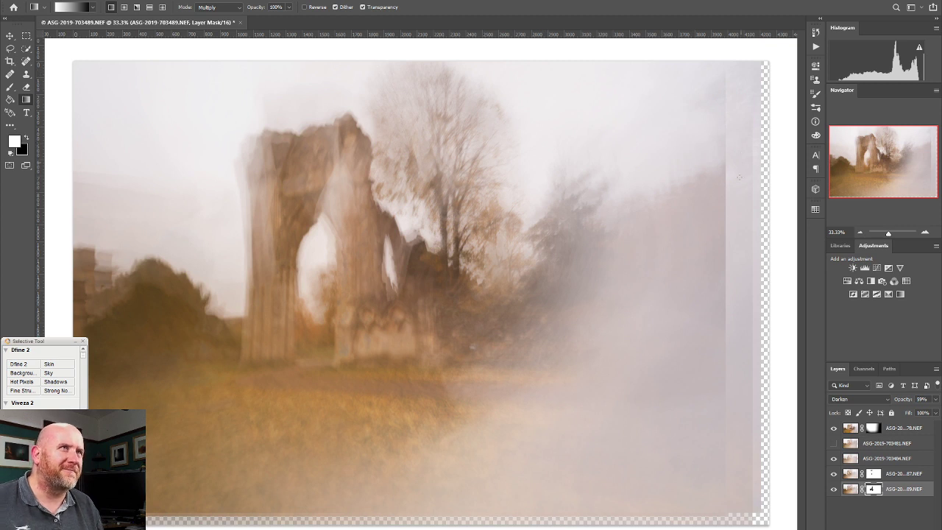
left_click_drag(611, 336, 722, 335)
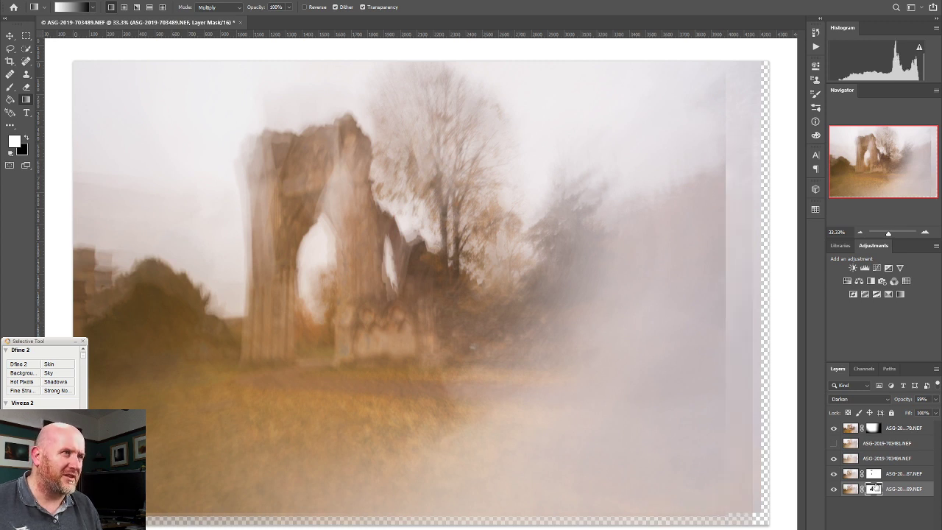
Step: Add a layer mask to ASG-2019-703484.NEF and fade out its hard right edge with a linear white-to-black gradient
left_click(834, 459)
left_click(834, 458)
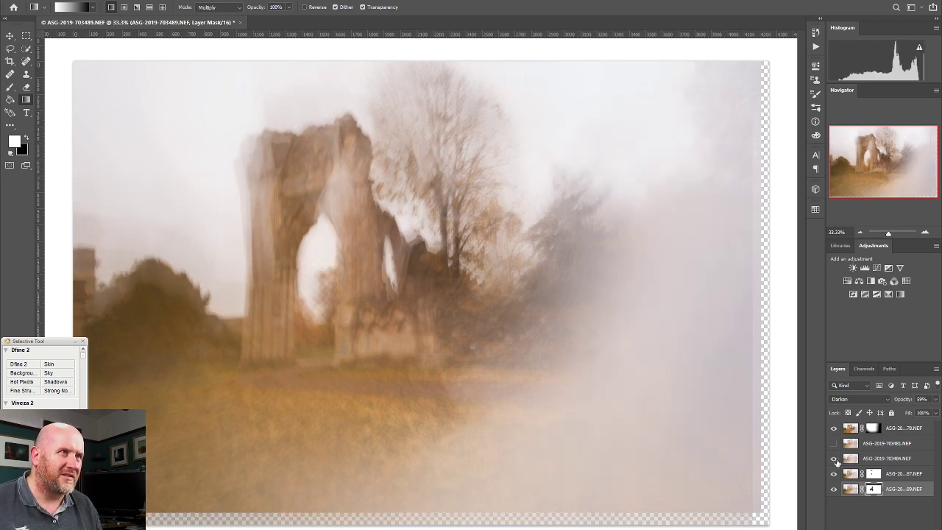
left_click(886, 460)
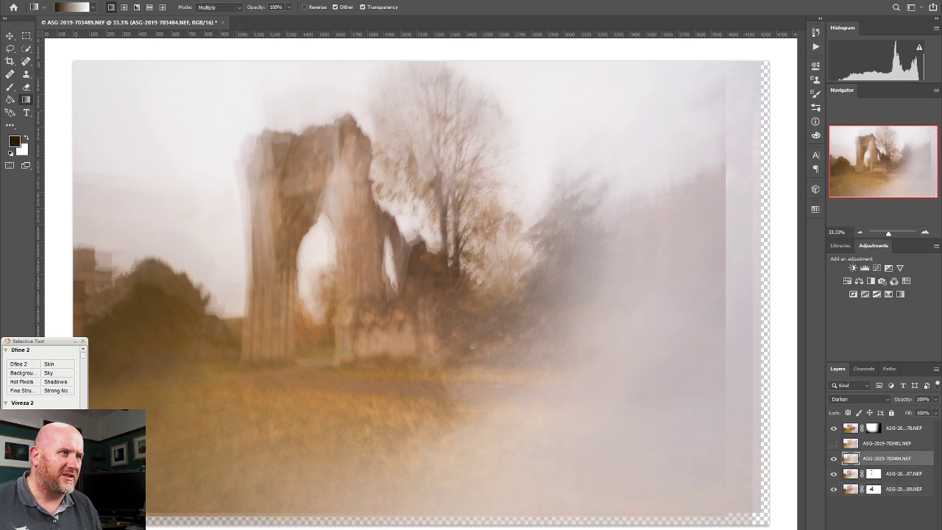
left_click(871, 528)
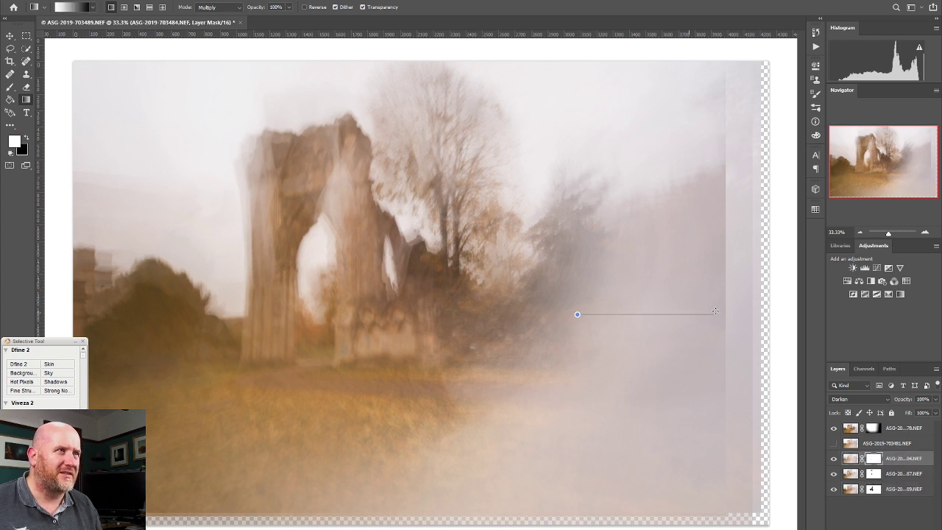
left_click_drag(720, 312, 720, 312)
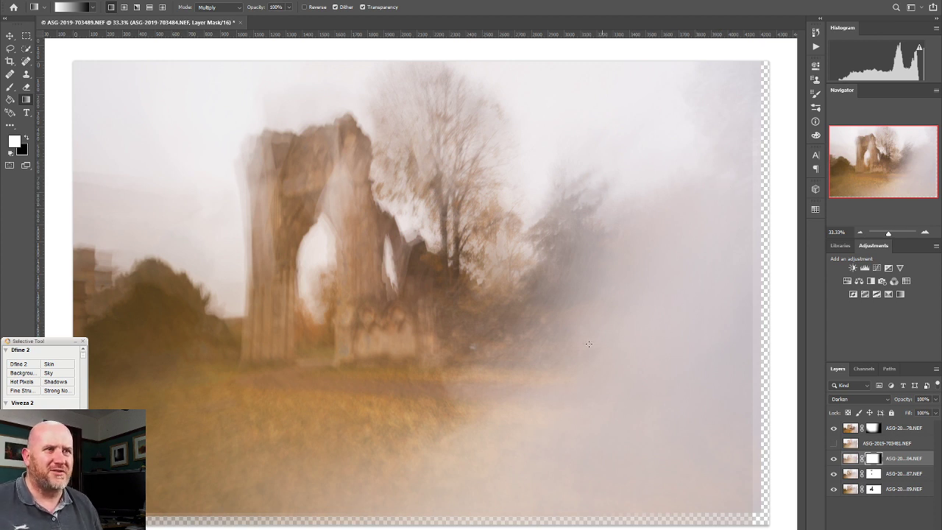
Step: Crop the image on all four sides to remove the transparent and misaligned borders
left_click(10, 61)
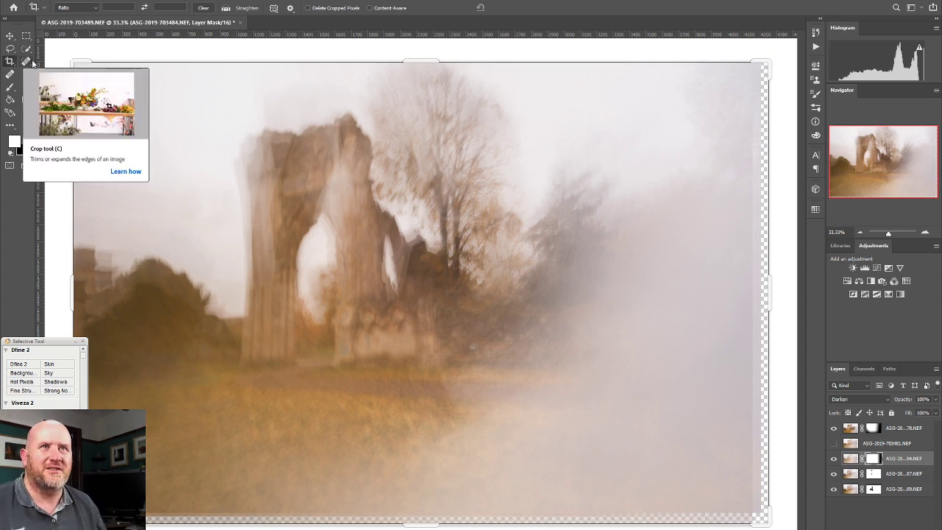
left_click_drag(771, 282, 763, 284)
left_click_drag(416, 526, 422, 518)
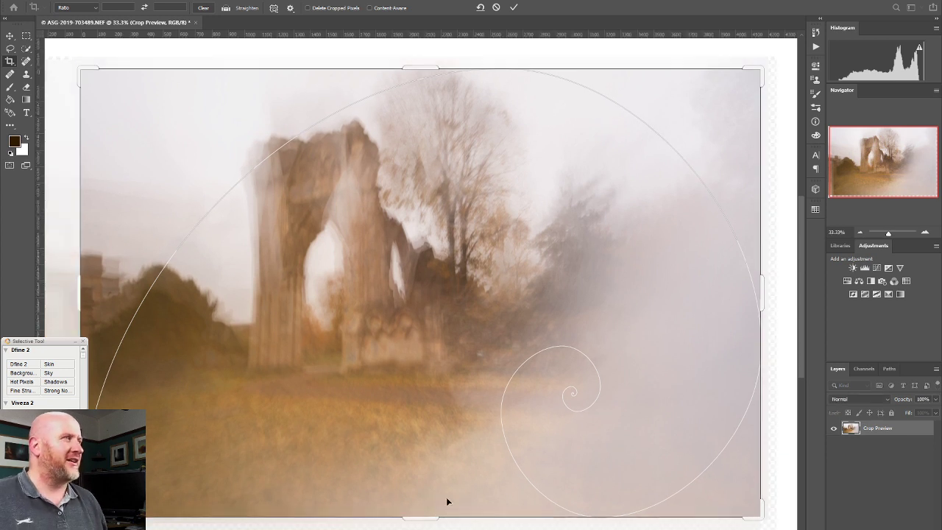
mouse_move(76, 287)
left_mouse_down()
mouse_move(64, 282)
mouse_move(79, 285)
left_mouse_up()
mouse_move(424, 66)
left_mouse_down()
mouse_move(432, 80)
mouse_move(433, 63)
left_mouse_up()
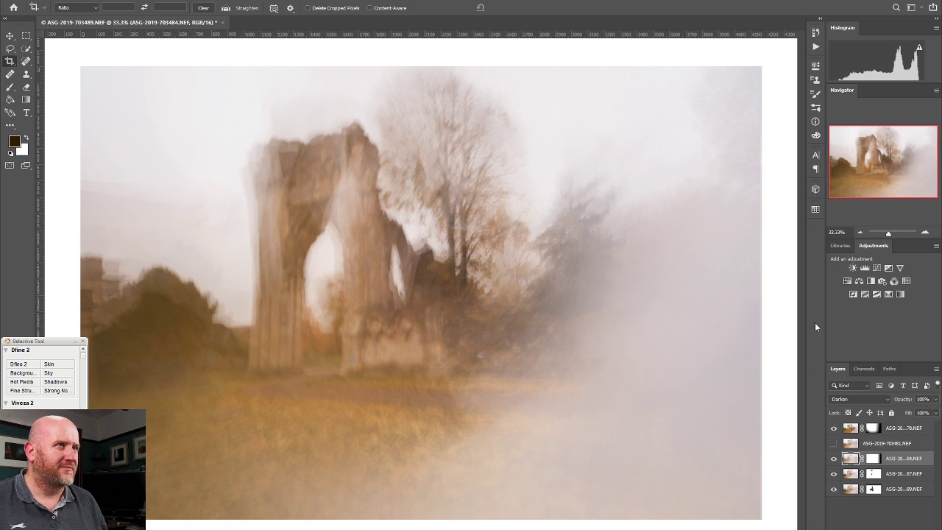
Step: Add a Curves adjustment above the top photo layer with points at input 61/output 53 and 146/148, and white output 245
left_click(902, 429)
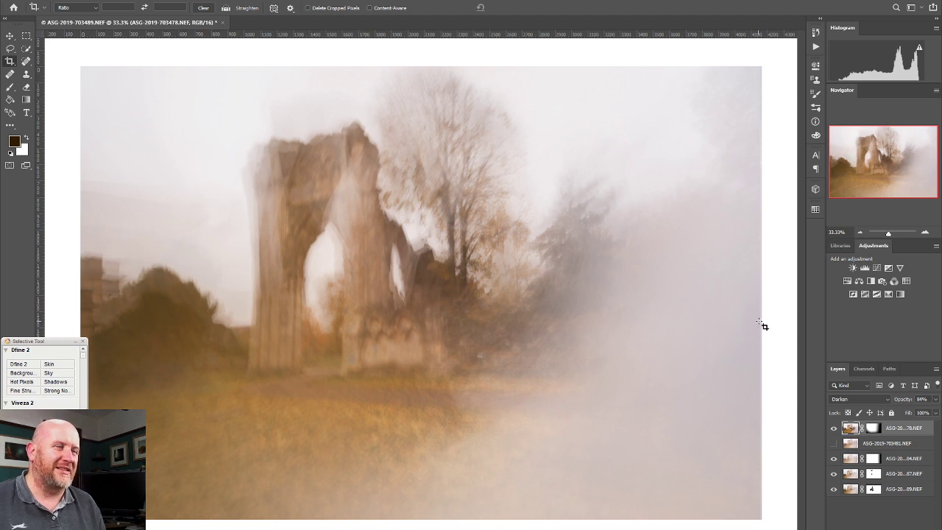
left_click(878, 267)
left_click(877, 268)
left_click_drag(737, 173, 756, 150)
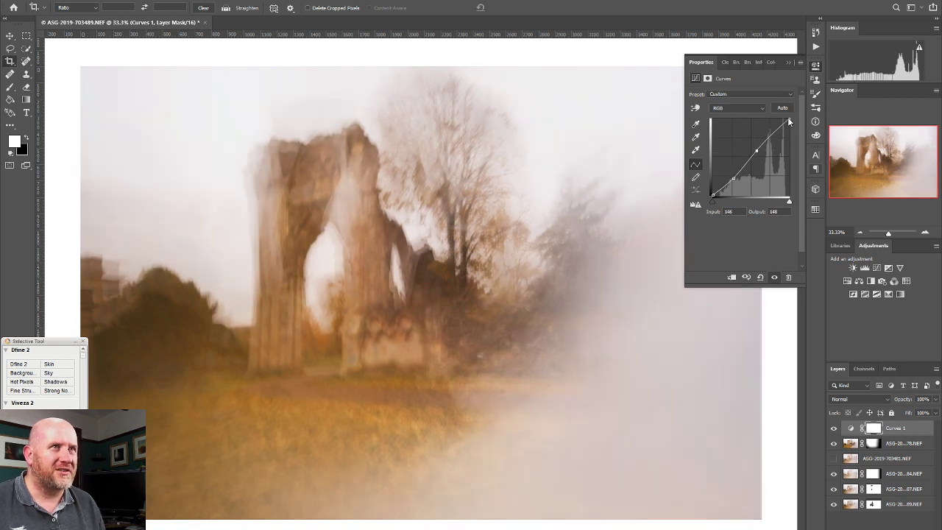
left_click_drag(794, 118, 800, 127)
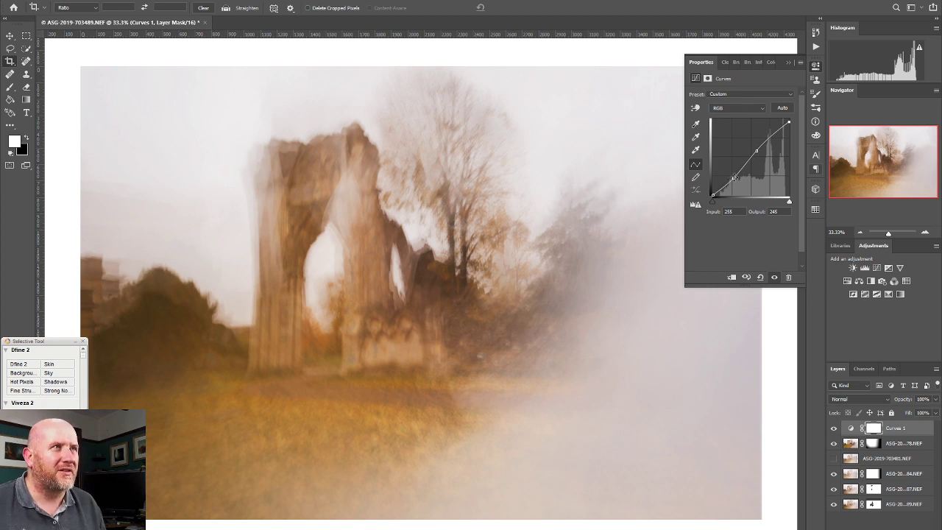
left_click_drag(732, 175, 734, 182)
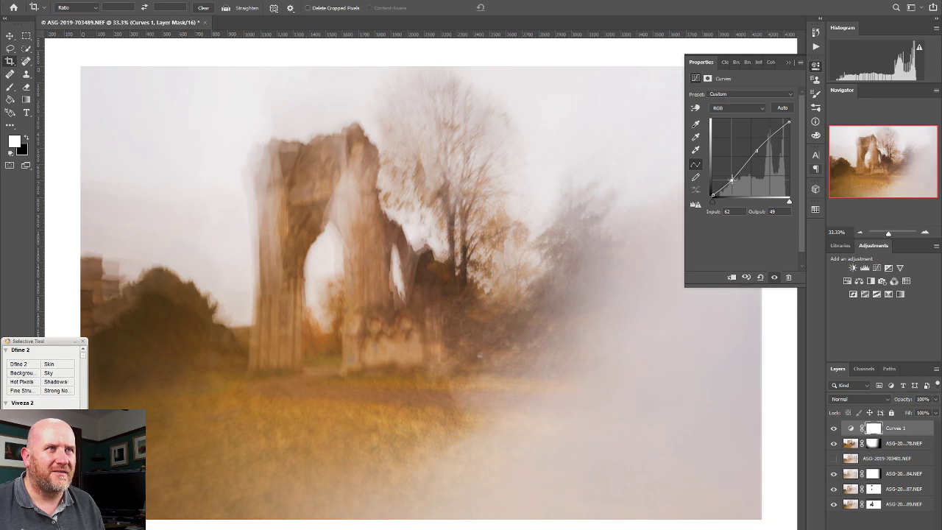
left_click_drag(731, 179, 731, 178)
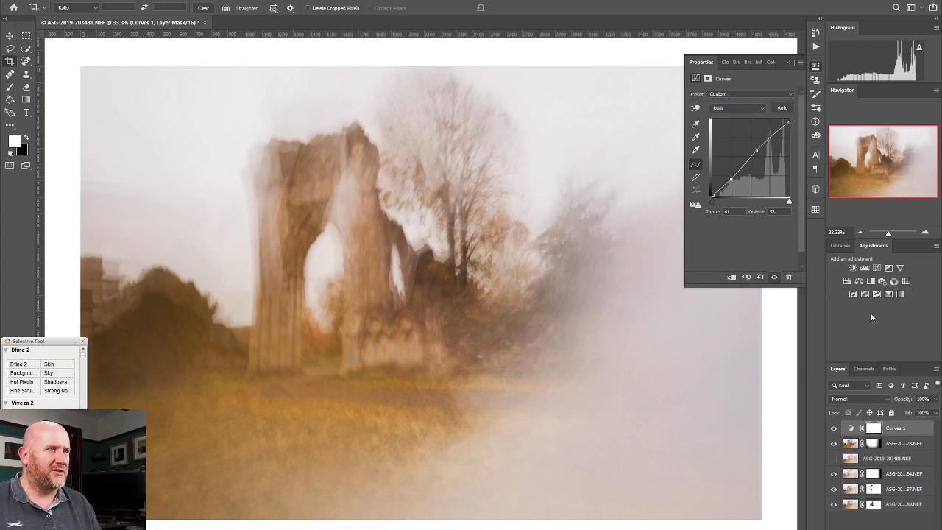
Step: Add a Selective Color adjustment and, for Reds, set Magenta to +26% and reduce Cyan
left_click(889, 294)
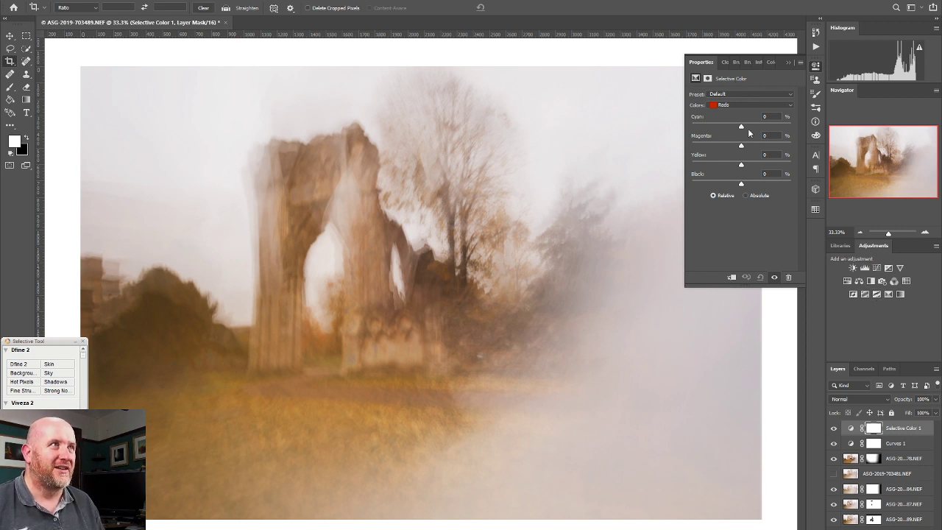
left_click(737, 107)
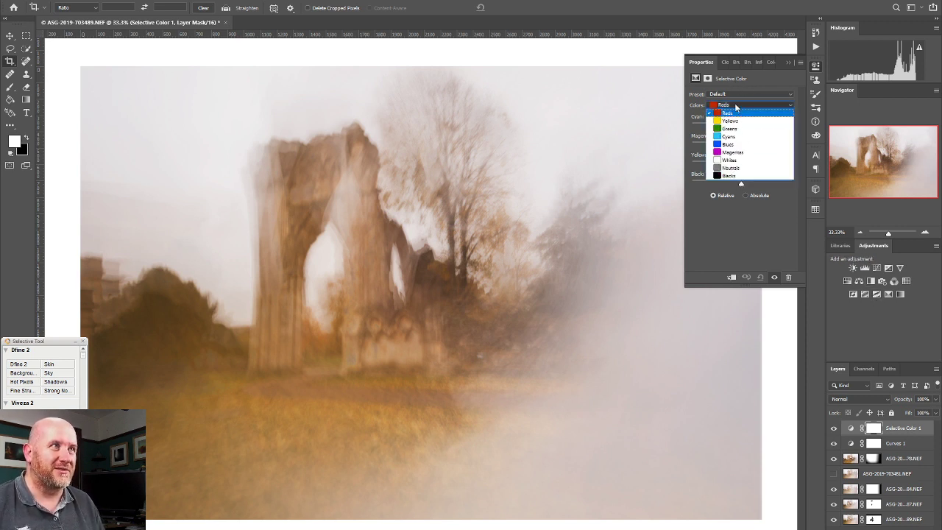
left_click(739, 198)
mouse_move(740, 150)
left_mouse_down()
mouse_move(670, 155)
mouse_move(755, 158)
left_mouse_up()
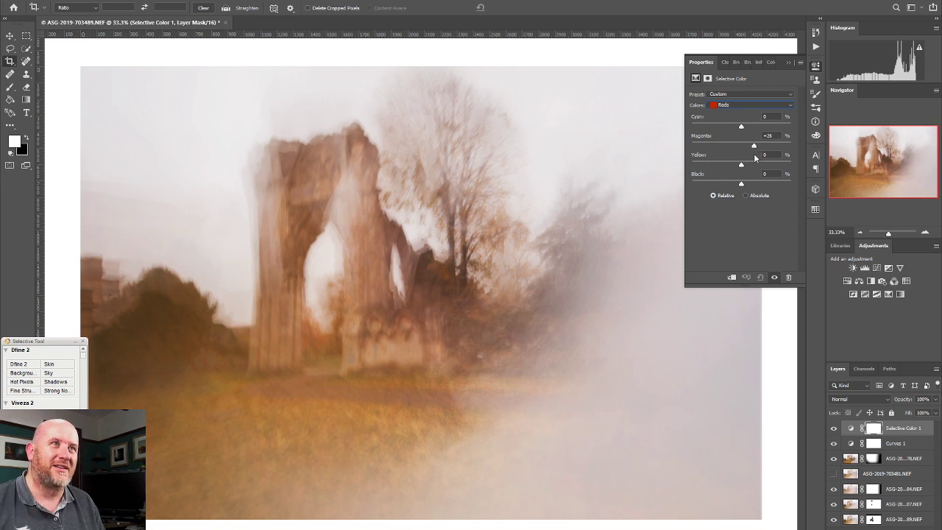
left_click_drag(740, 126, 718, 130)
Step: Set the Selective Color Neutrals to Cyan +10%, Magenta 0% and Yellow -4%
left_click(758, 105)
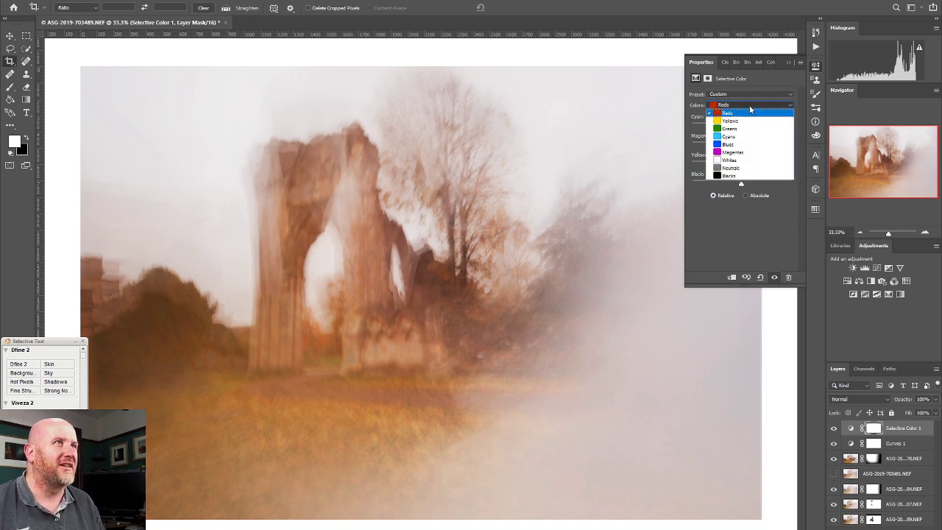
left_click(731, 168)
mouse_move(741, 147)
left_mouse_down()
mouse_move(710, 146)
mouse_move(759, 148)
mouse_move(735, 153)
mouse_move(742, 147)
left_mouse_up()
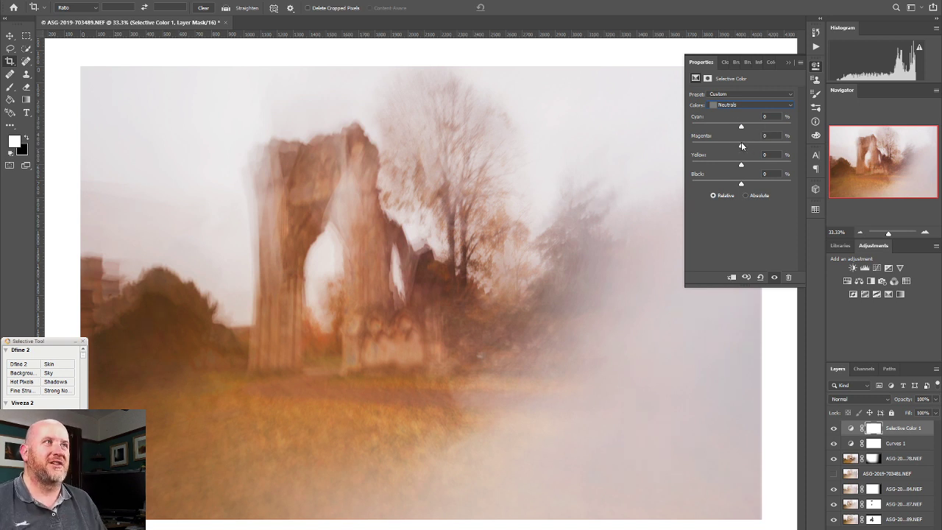
left_click_drag(742, 145, 699, 137)
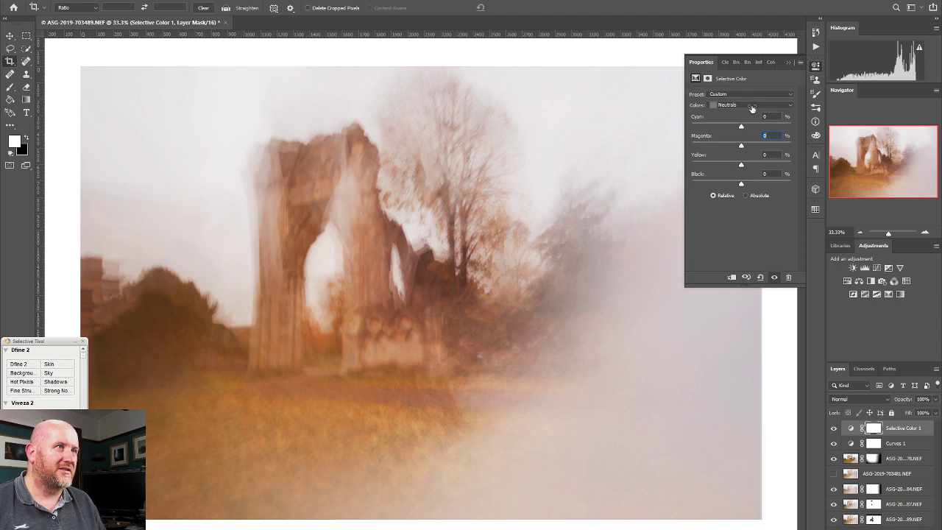
mouse_move(741, 165)
left_mouse_down()
mouse_move(724, 166)
mouse_move(741, 165)
left_mouse_up()
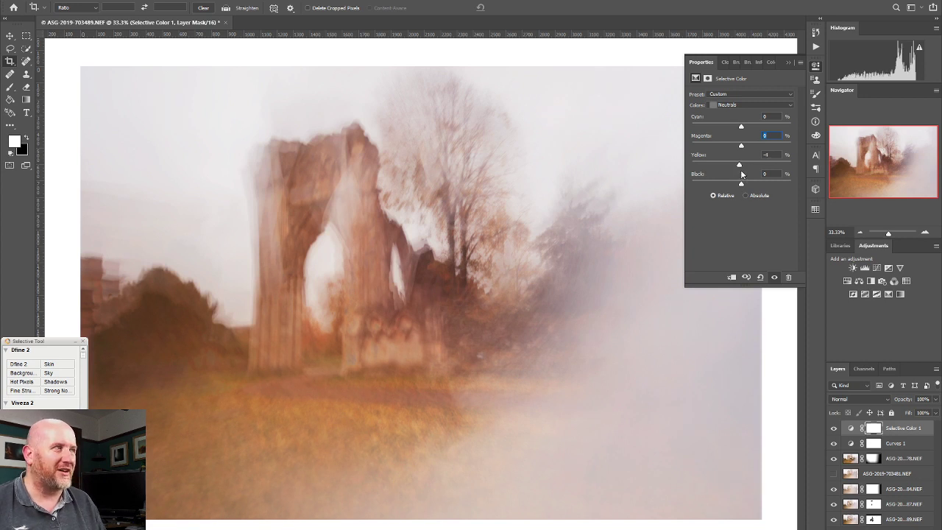
mouse_move(741, 127)
left_mouse_down()
mouse_move(733, 132)
mouse_move(751, 135)
left_mouse_up()
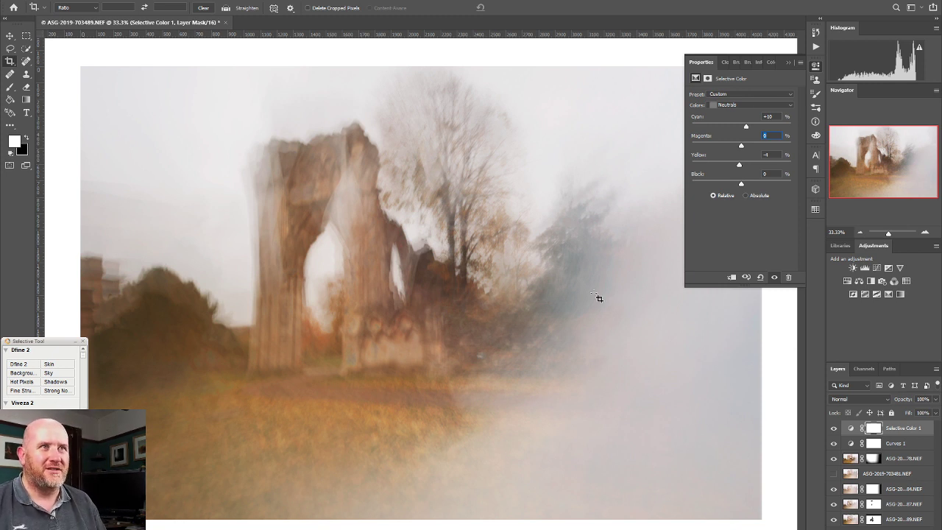
Step: Compare the image with and without the Selective Color adjustment, leaving it shown, and close its settings
left_click(834, 428)
left_click(834, 427)
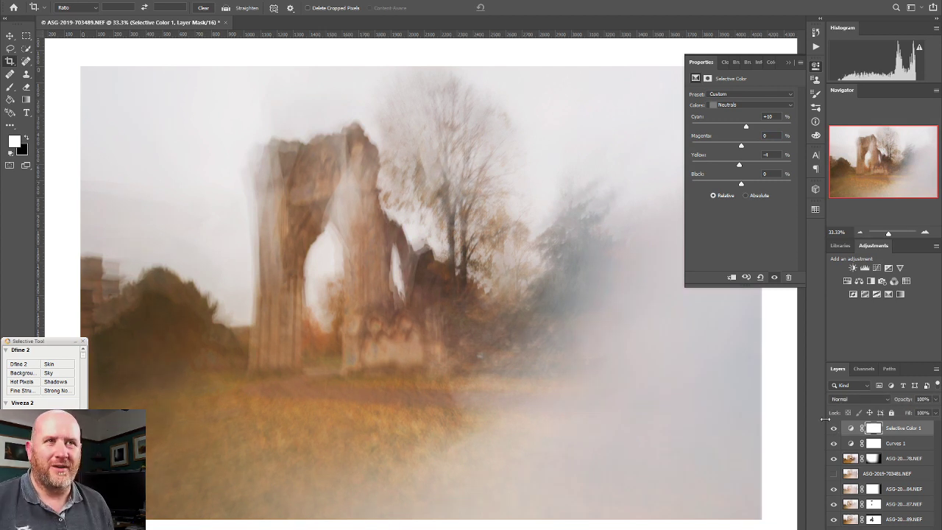
left_click(816, 66)
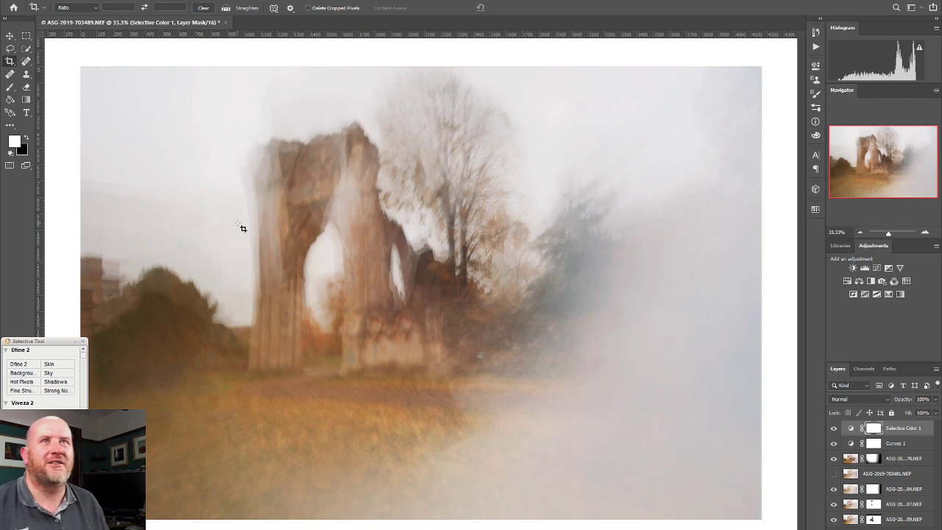
Step: Crop a thin strip off the image's right edge
left_click(11, 63)
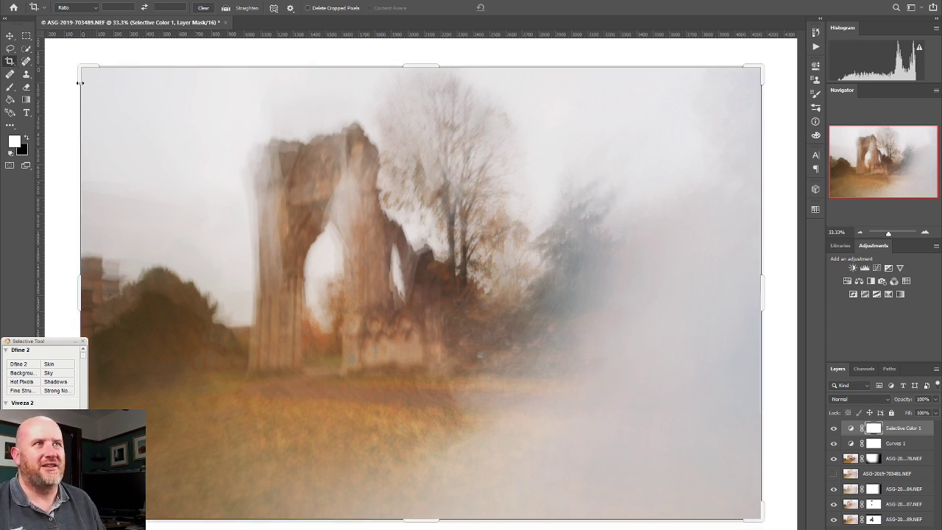
left_click_drag(762, 296, 760, 300)
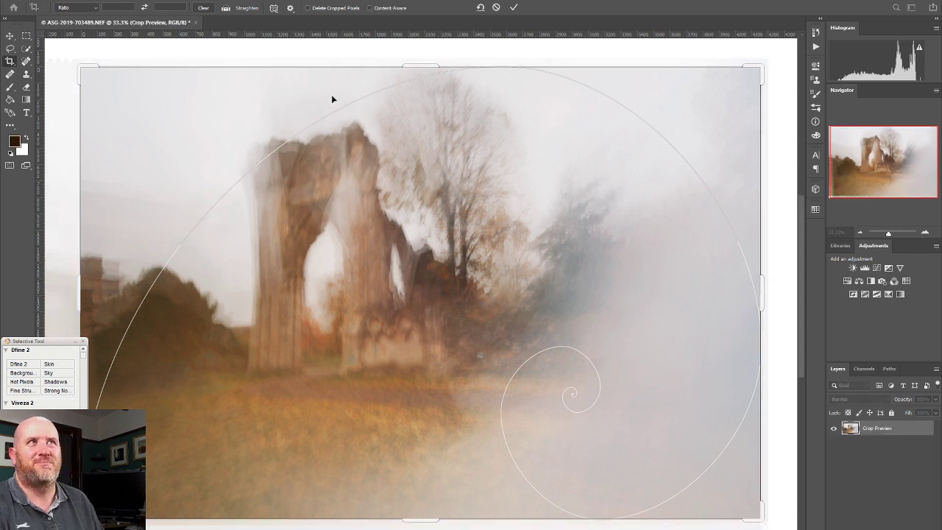
left_click(516, 7)
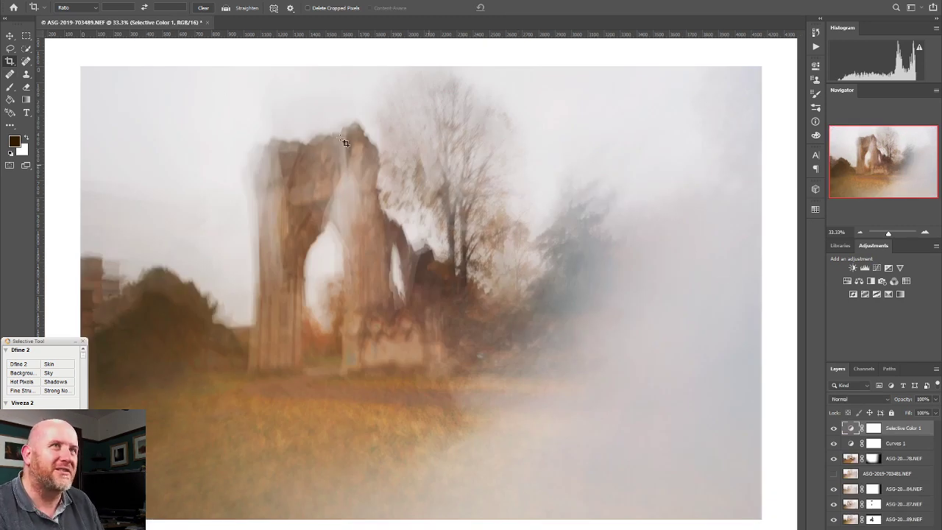
Step: Trim a further narrow sliver off the image's right side with the Crop tool
left_click(739, 303)
mouse_move(764, 286)
left_mouse_down()
mouse_move(758, 275)
mouse_move(758, 284)
left_mouse_up()
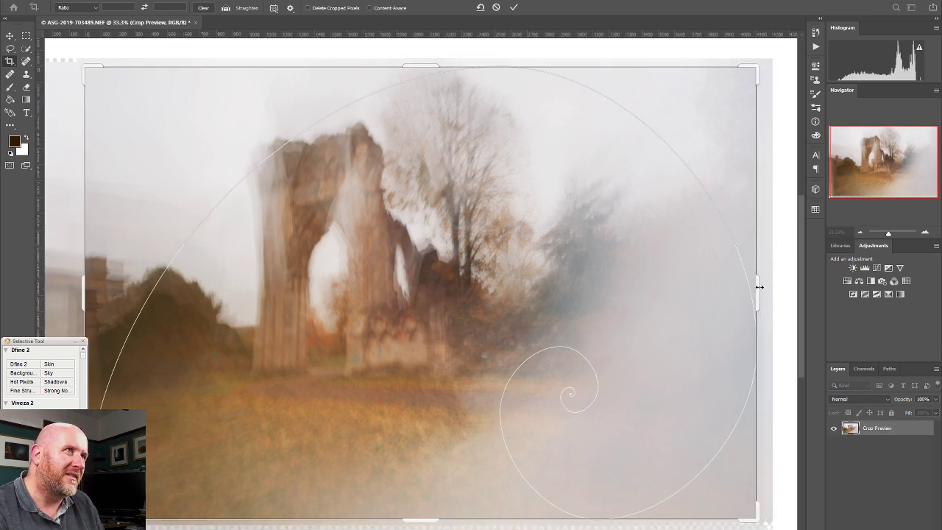
left_click(512, 8)
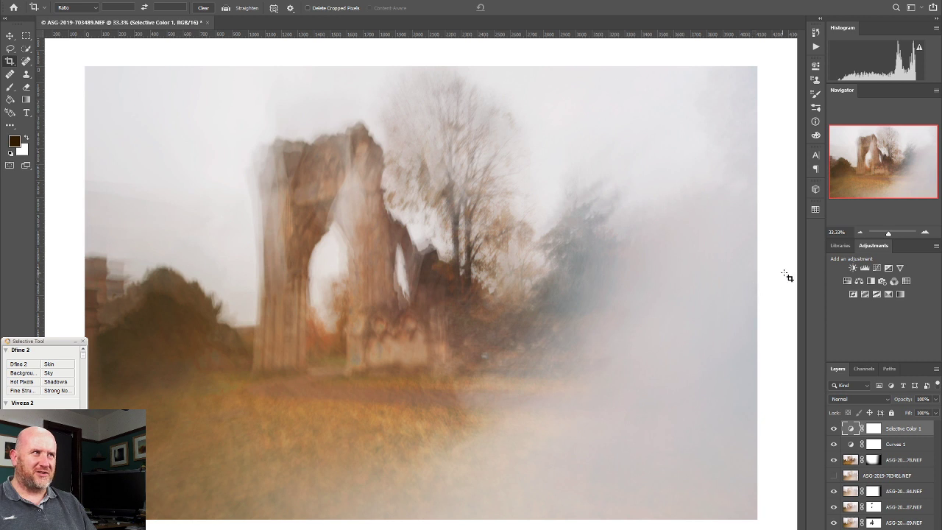
Step: Add a Hue/Saturation adjustment with Saturation +15 and a very slight negative Hue shift, then close its settings
left_click(847, 281)
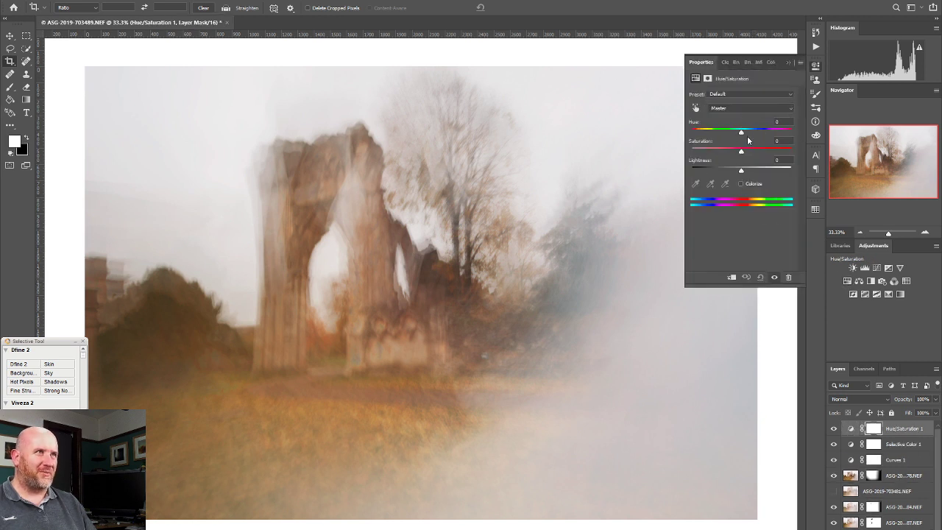
left_click_drag(741, 152, 749, 153)
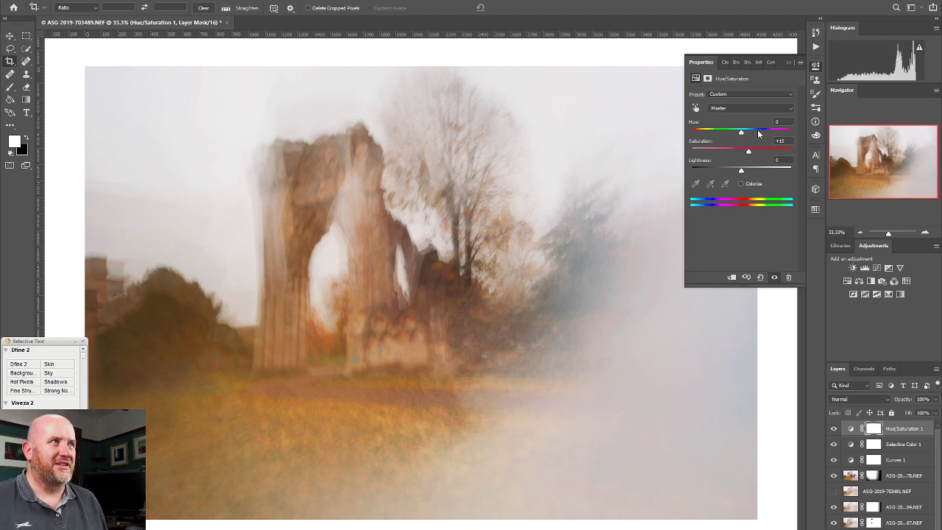
left_click_drag(742, 133, 741, 133)
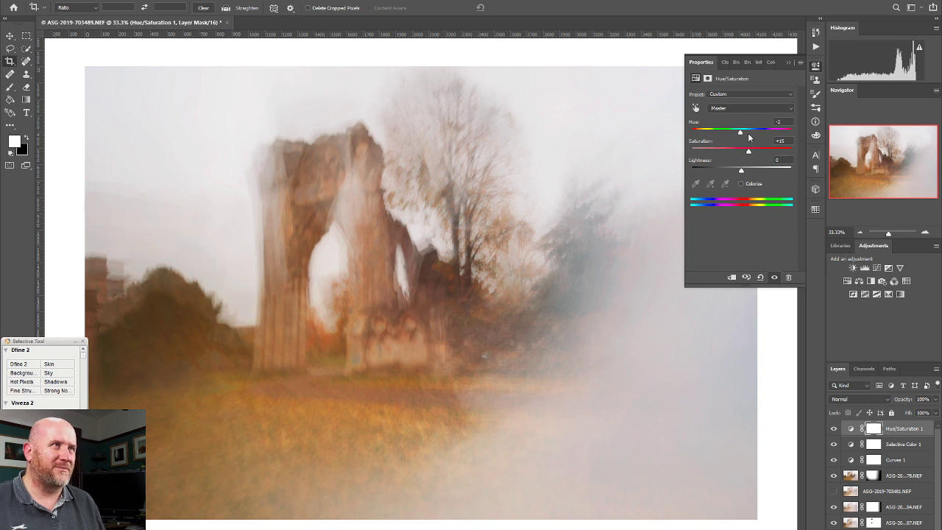
left_click(816, 65)
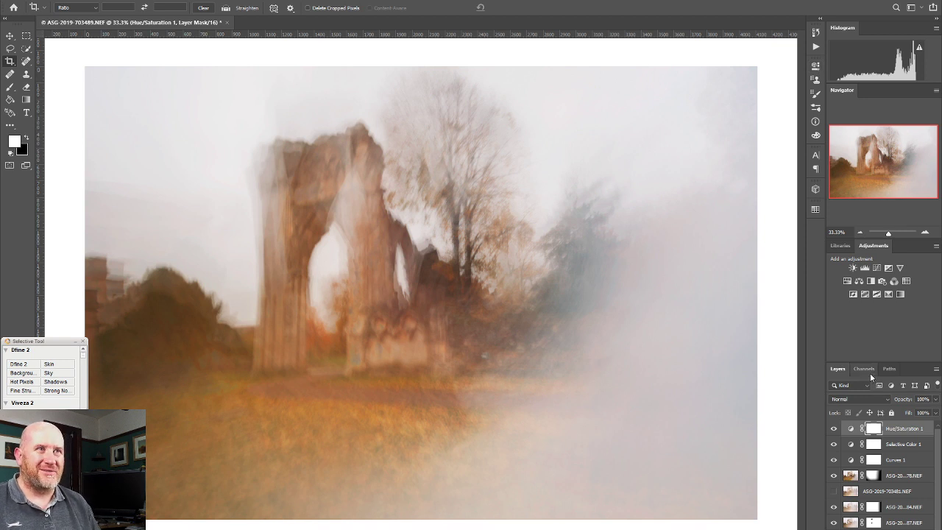
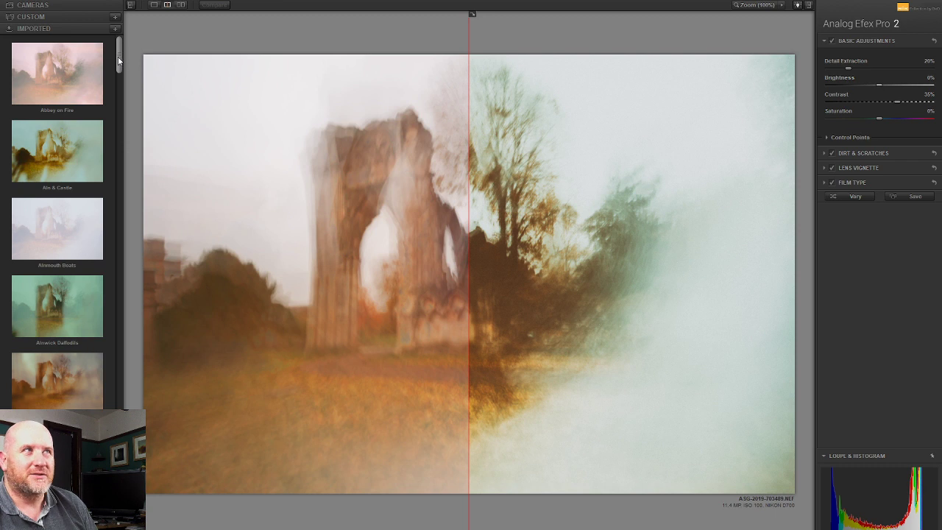
Step: In Analog Efex Pro 2, browse the imported recipes and apply Bamburgh Side View to the image
scroll(119, 60, "down", 2)
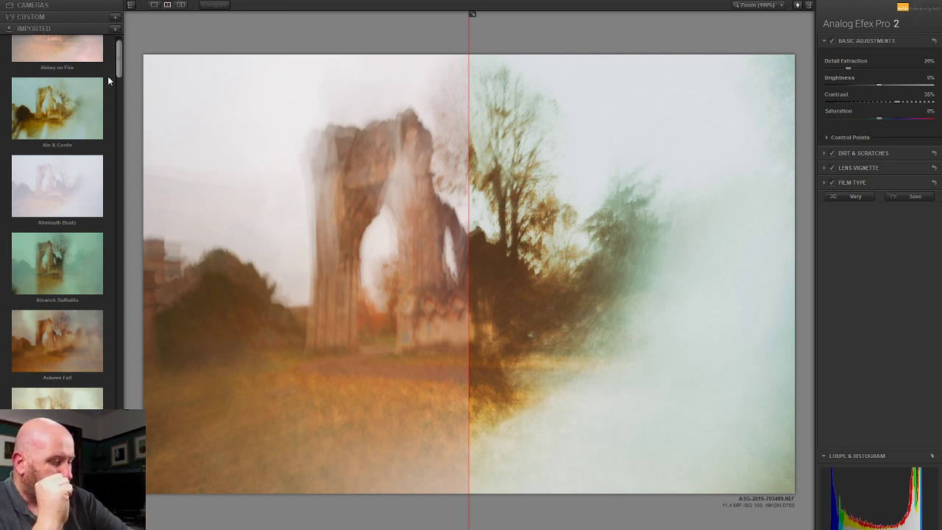
mouse_move(21, 95)
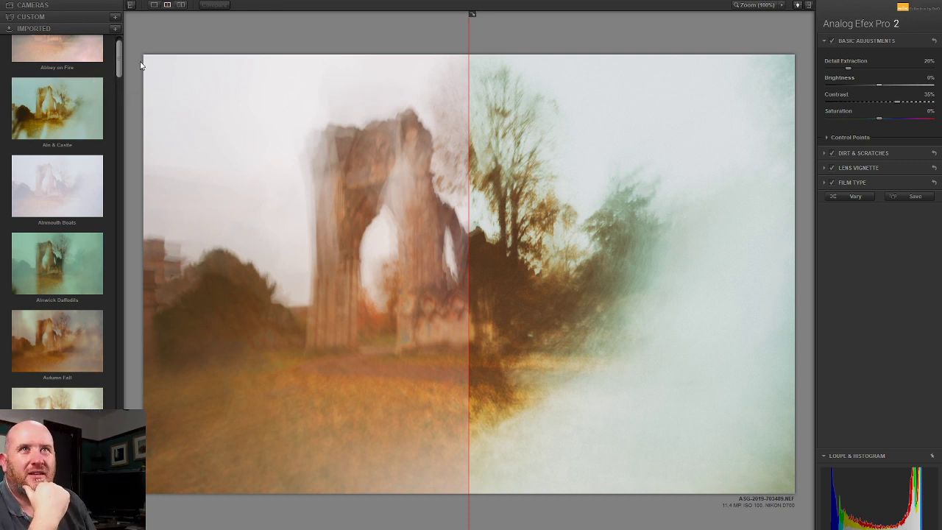
left_click_drag(120, 57, 111, 104)
scroll(112, 108, "up", 2)
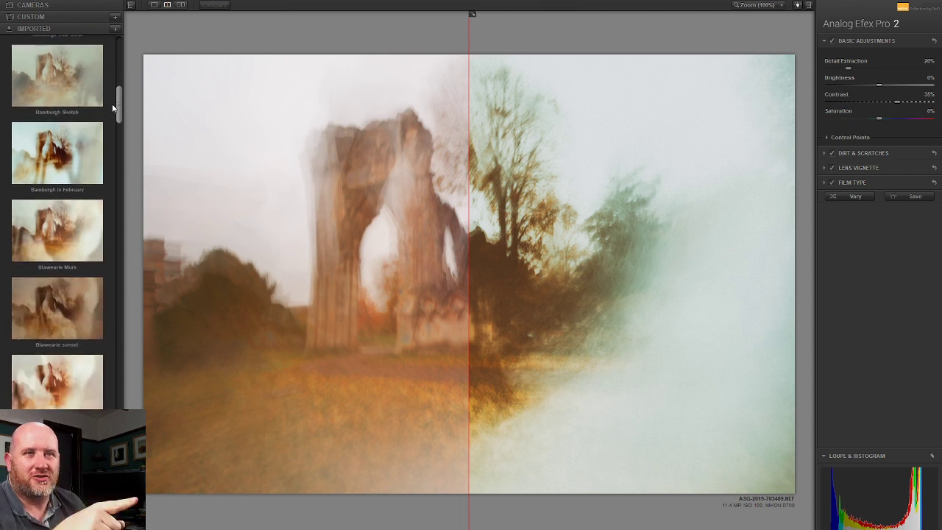
mouse_move(111, 103)
left_mouse_down()
mouse_move(106, 154)
mouse_move(113, 47)
mouse_move(105, 86)
left_mouse_up()
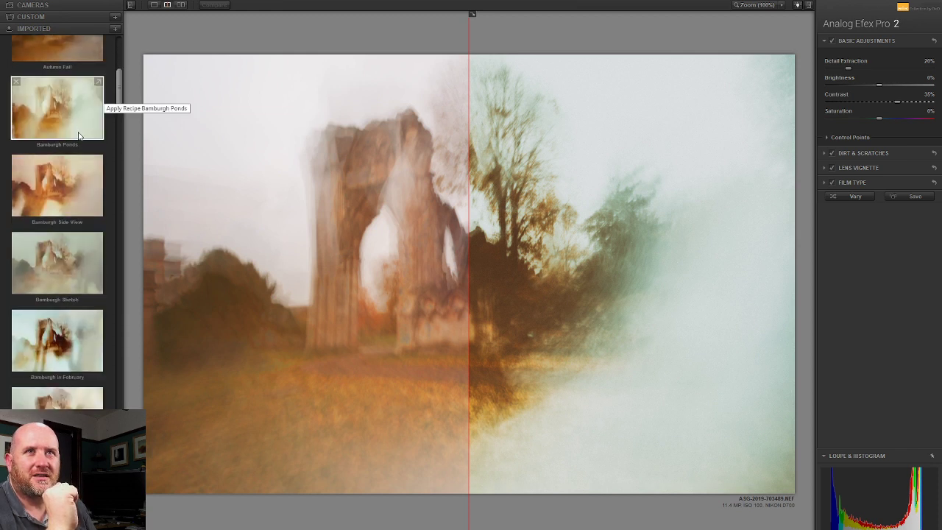
left_click(56, 187)
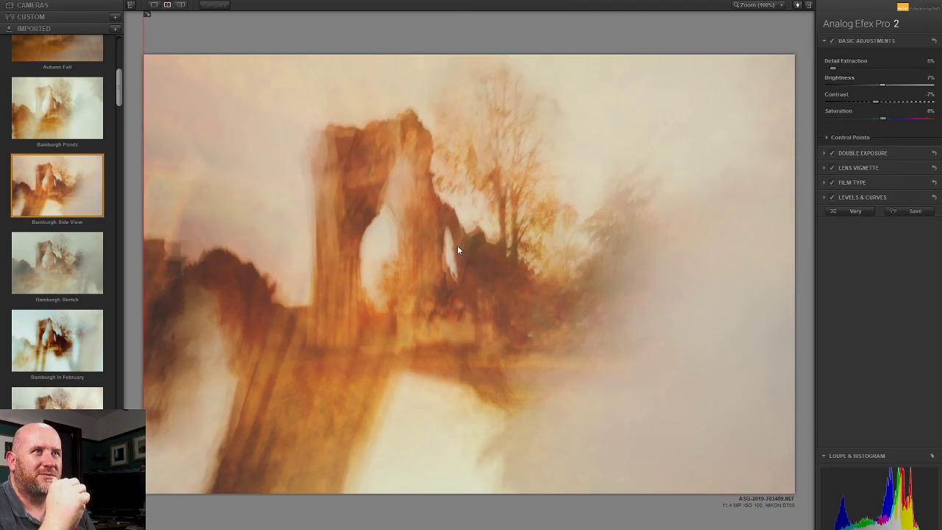
Step: Move the Bamburgh Side View look's second exposure over the ruined arch and rotate it to try a different blend
left_click(876, 151)
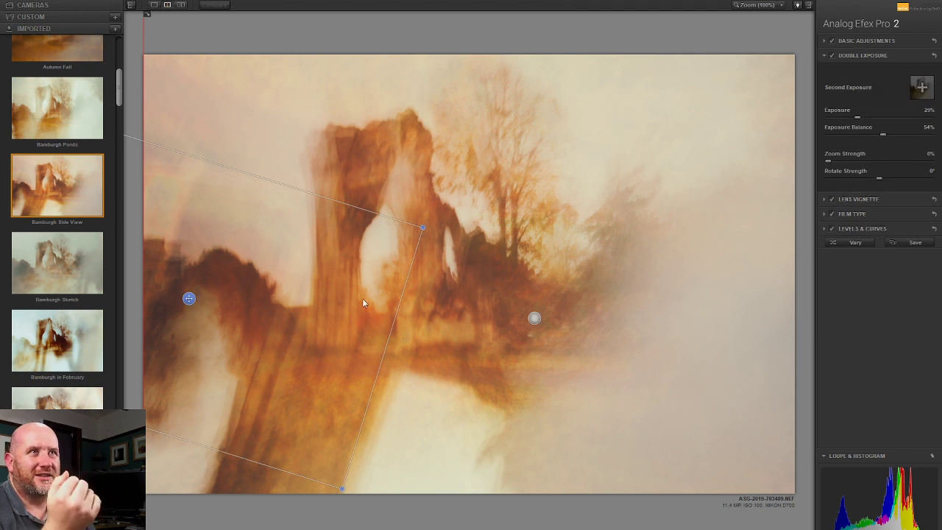
left_click_drag(189, 299, 366, 192)
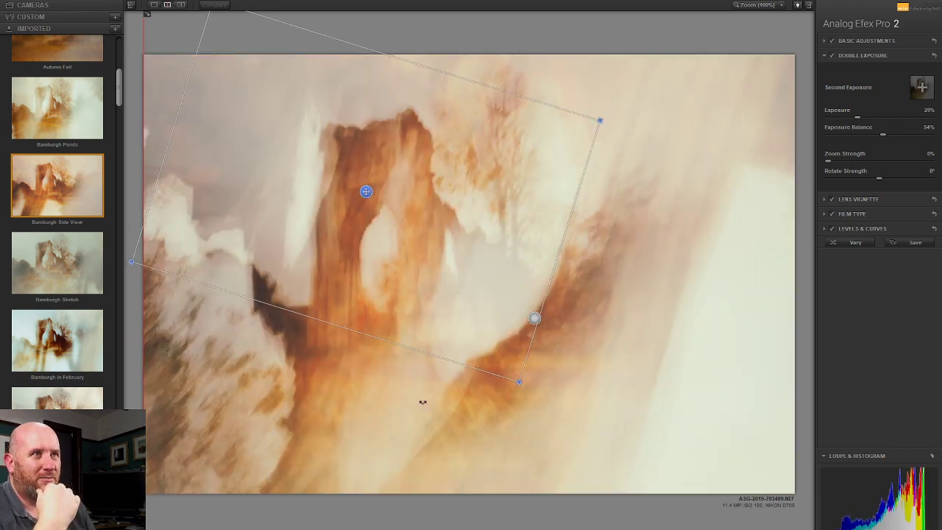
left_click_drag(366, 191, 402, 233)
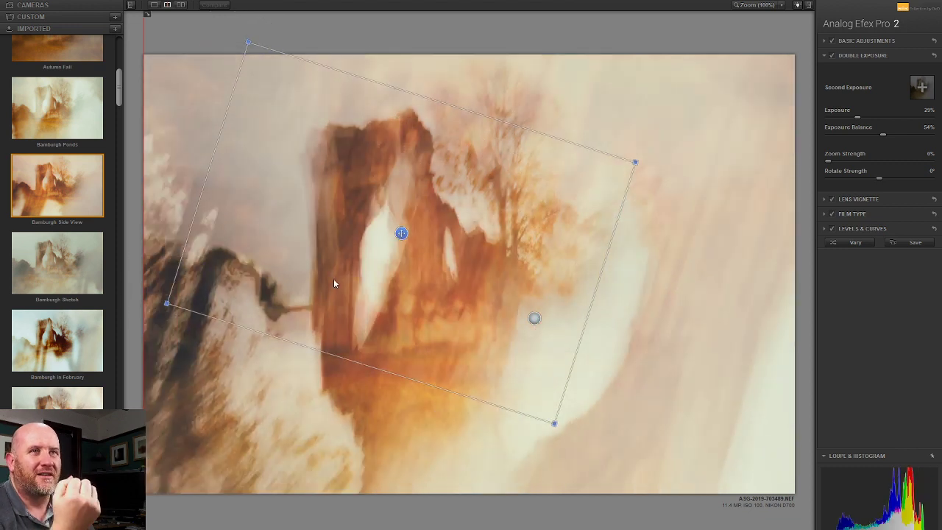
left_click_drag(402, 234, 397, 263)
left_click_drag(681, 202, 336, 96)
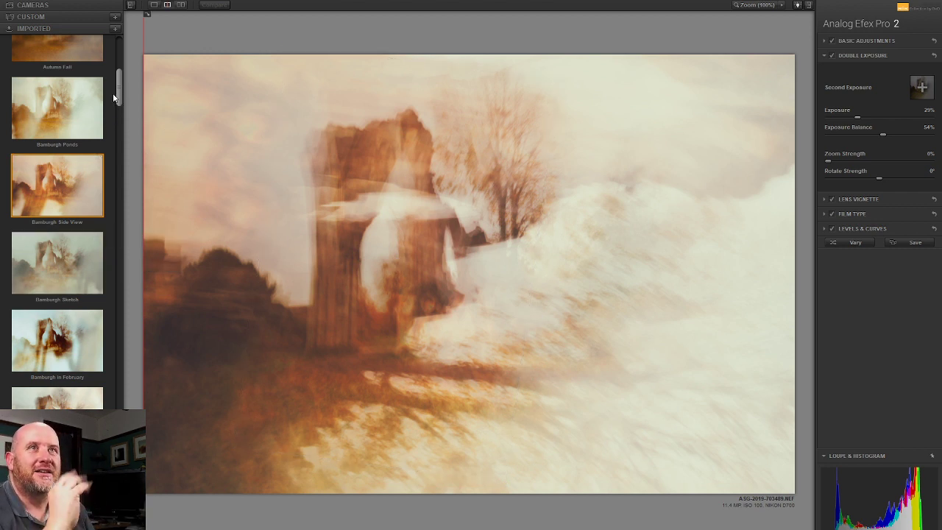
Step: Apply the imported Bamburgh Sketch preset to the ruin photo
left_click_drag(121, 92, 121, 97)
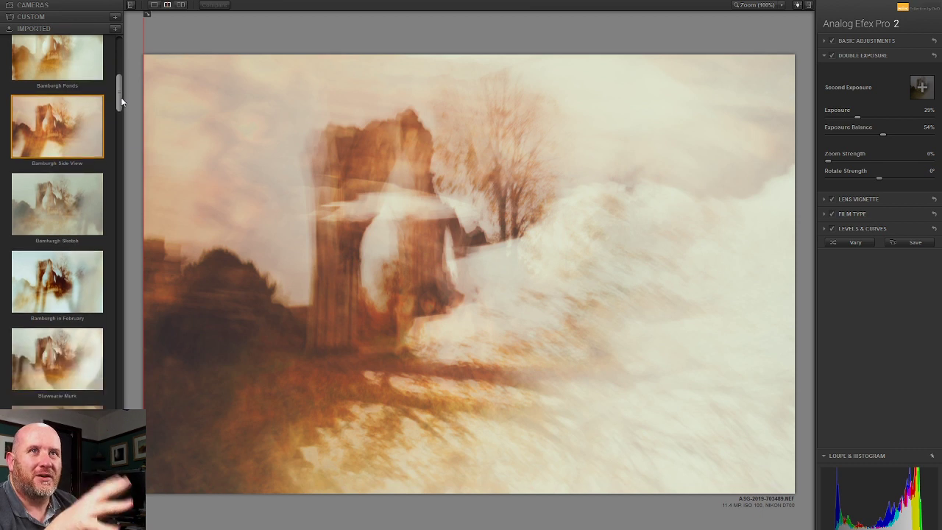
scroll(121, 97, "down", 1)
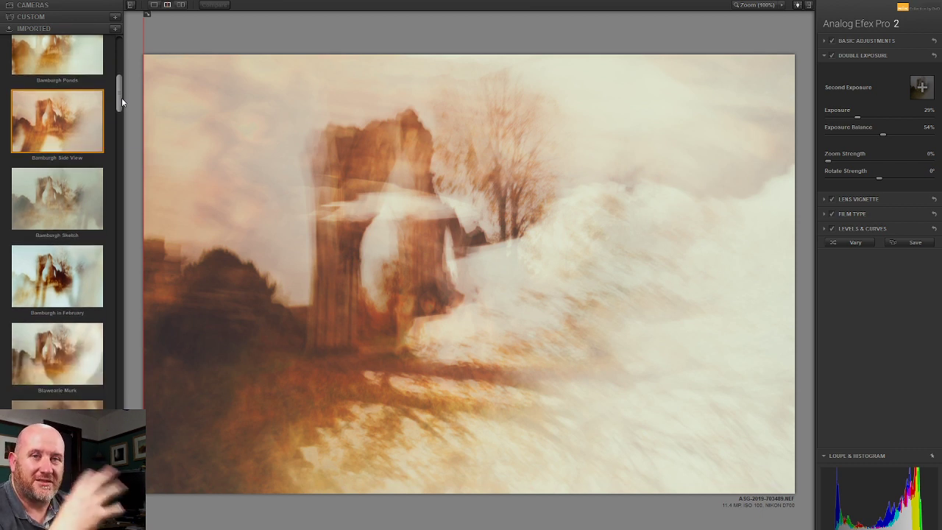
left_click_drag(122, 97, 123, 101)
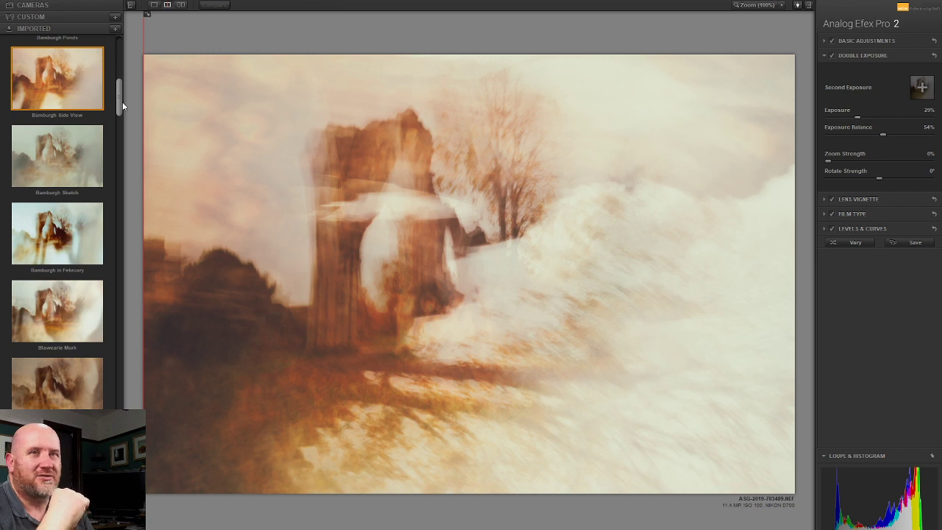
scroll(122, 101, "down", 1)
left_click(72, 152)
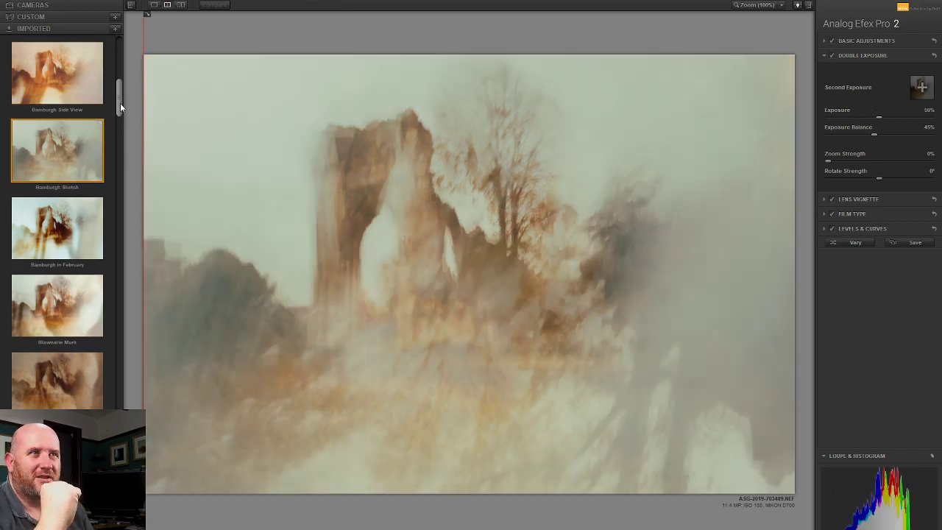
Step: Compare the Bamburgh Sketch look with the original using the split preview, and reposition its second exposure slightly higher
left_click_drag(120, 107, 120, 117)
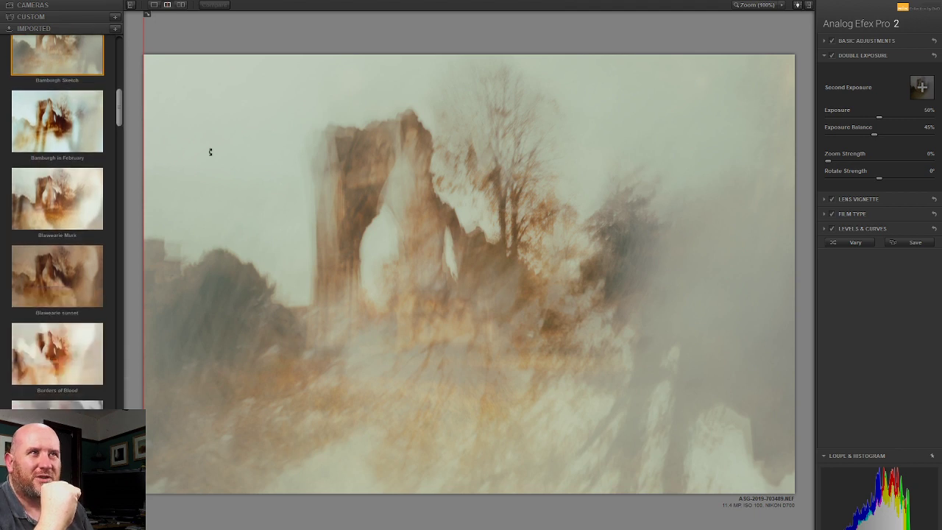
mouse_move(290, 124)
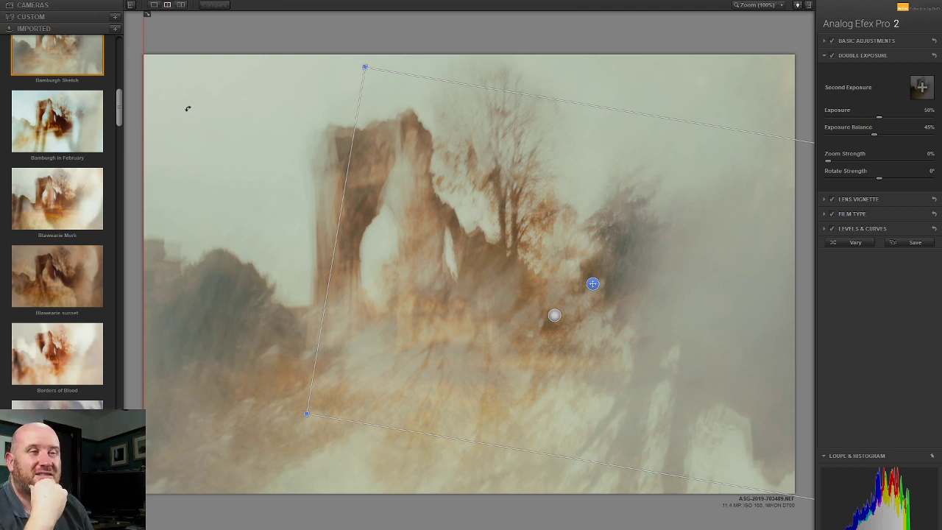
left_click_drag(155, 105, 145, 280)
left_click_drag(143, 189, 892, 311)
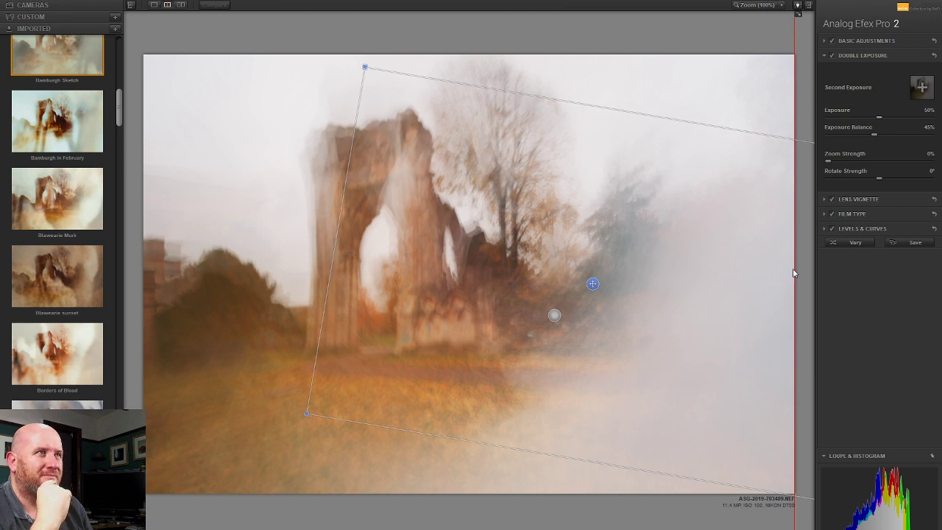
left_click_drag(797, 271, 63, 222)
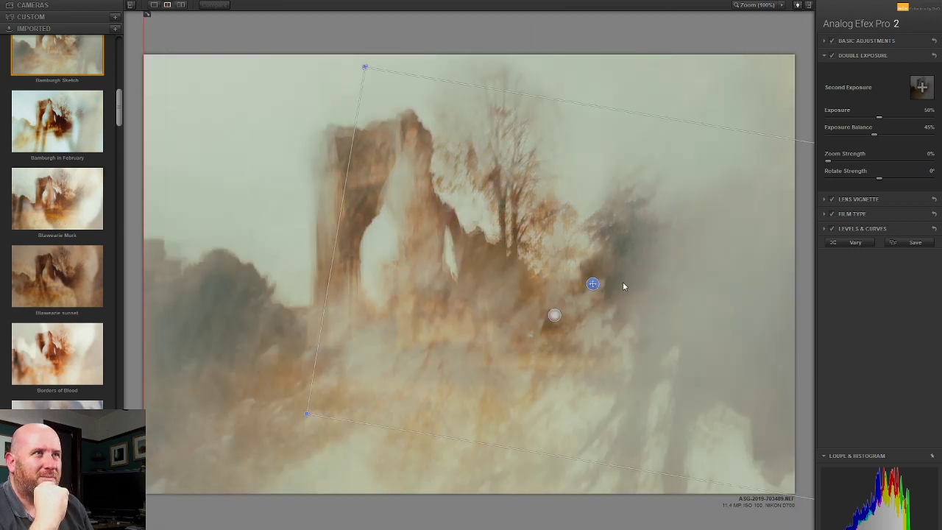
left_click_drag(595, 284, 574, 244)
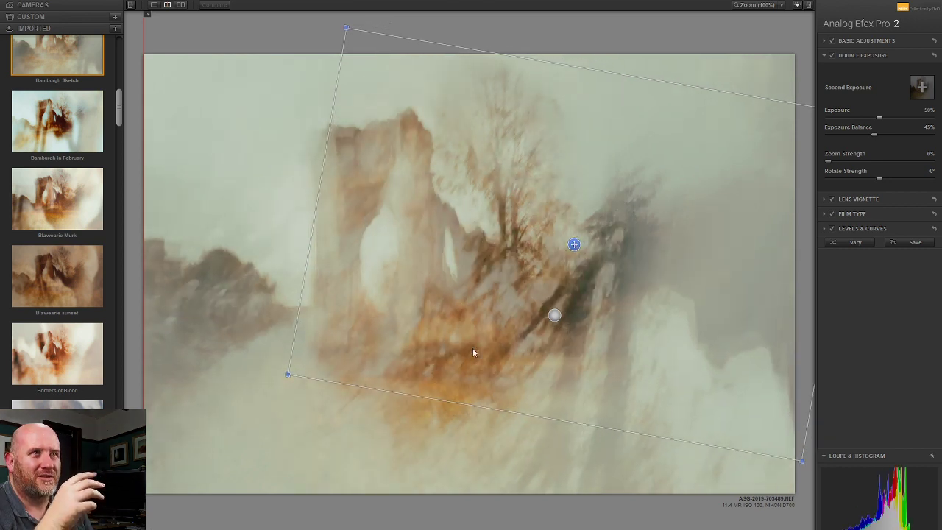
left_click_drag(575, 246, 607, 259)
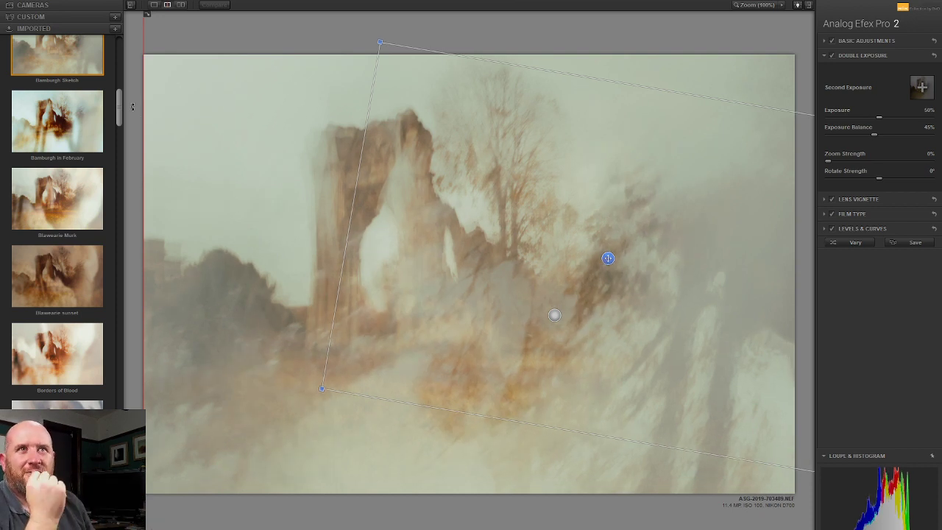
Step: Apply the imported Classic Dunstanburgh preset to the ruin photo
scroll(122, 125, "down", 5)
scroll(130, 148, "down", 3)
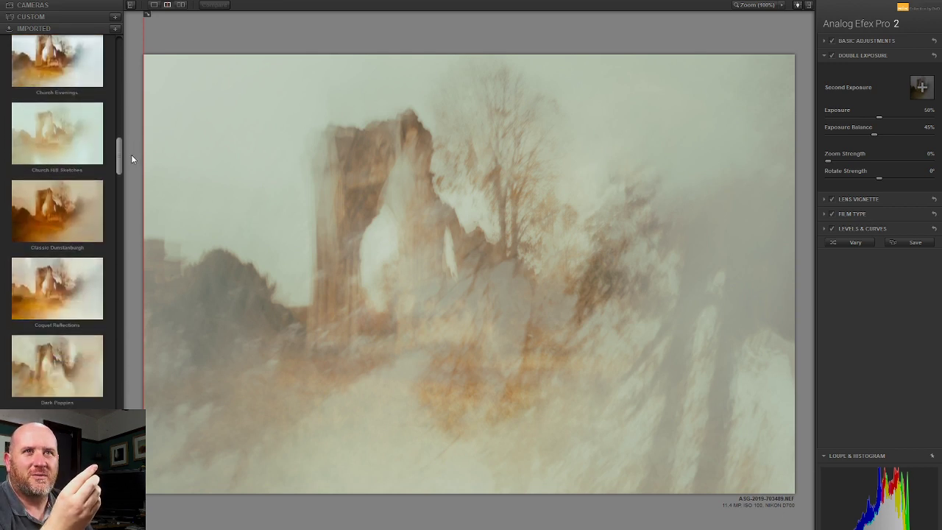
scroll(131, 159, "down", 2)
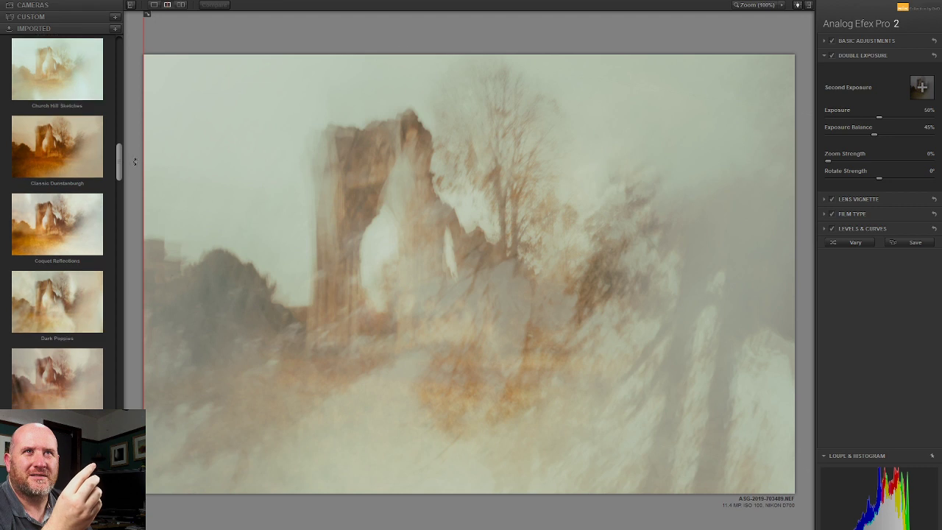
left_click(64, 162)
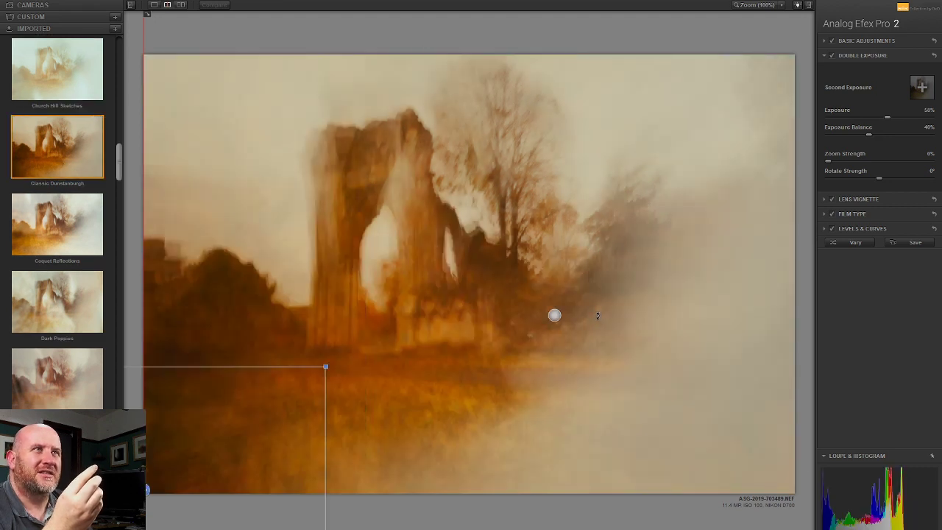
Step: Move the second exposure to the lower right of the photo, beyond the ruin, and rotate it clockwise
left_click_drag(151, 489, 617, 344)
left_click_drag(382, 170, 475, 104)
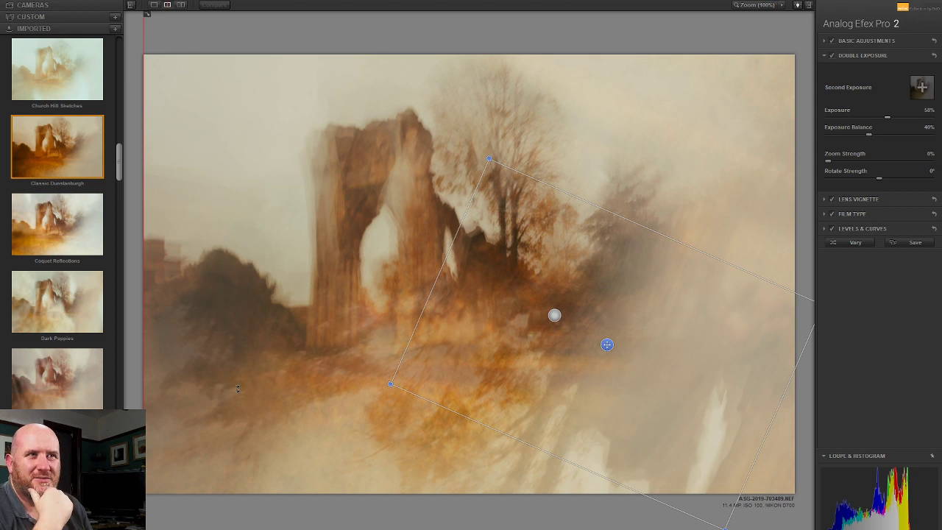
left_click_drag(608, 345, 612, 377)
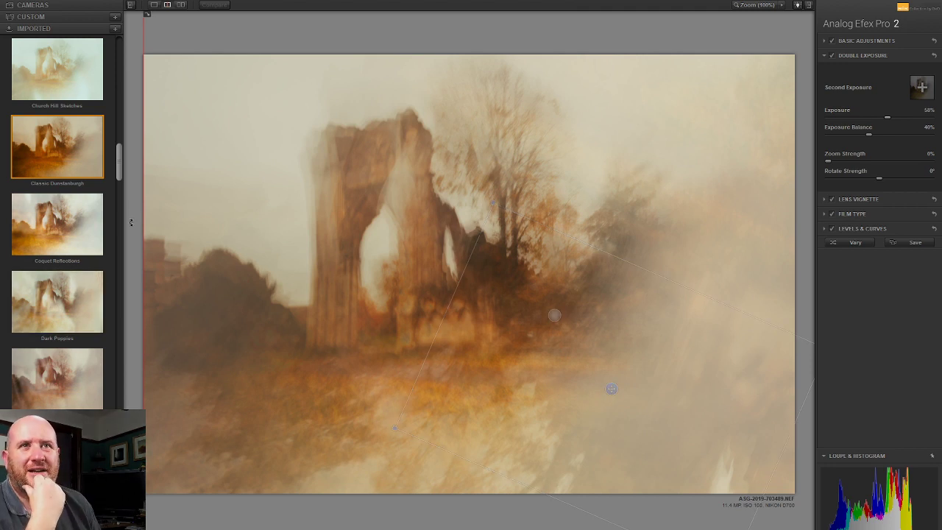
Step: Apply the imported Romantic Walk on Hadrians Wall preset to the ruin photo
scroll(113, 180, "down", 2)
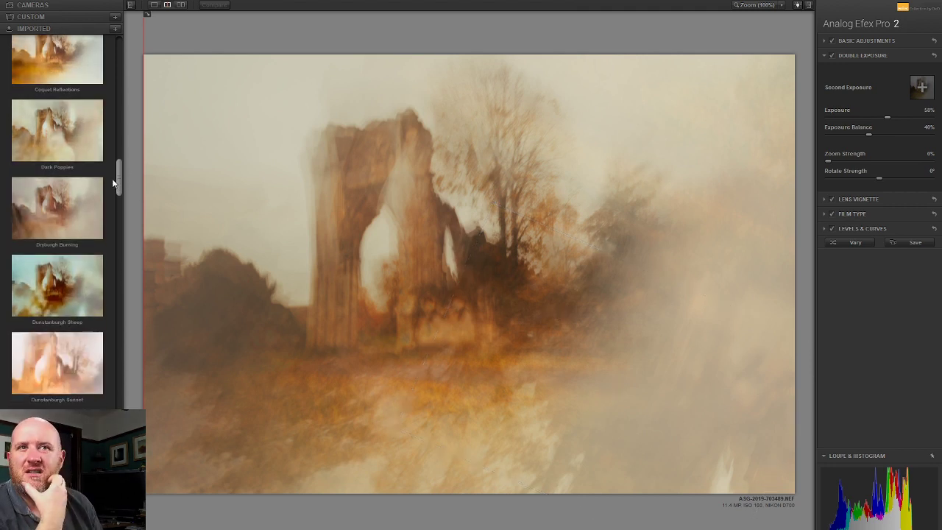
left_click_drag(112, 184, 126, 332)
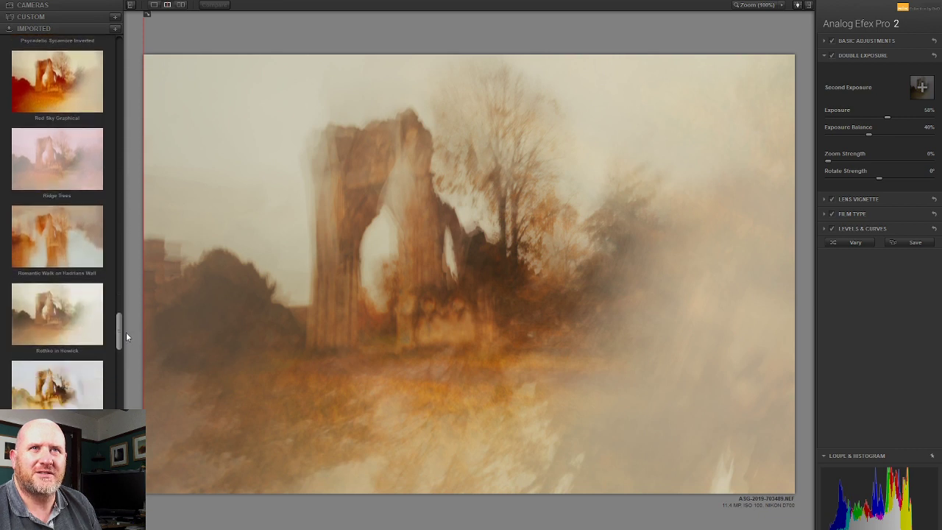
left_click(50, 252)
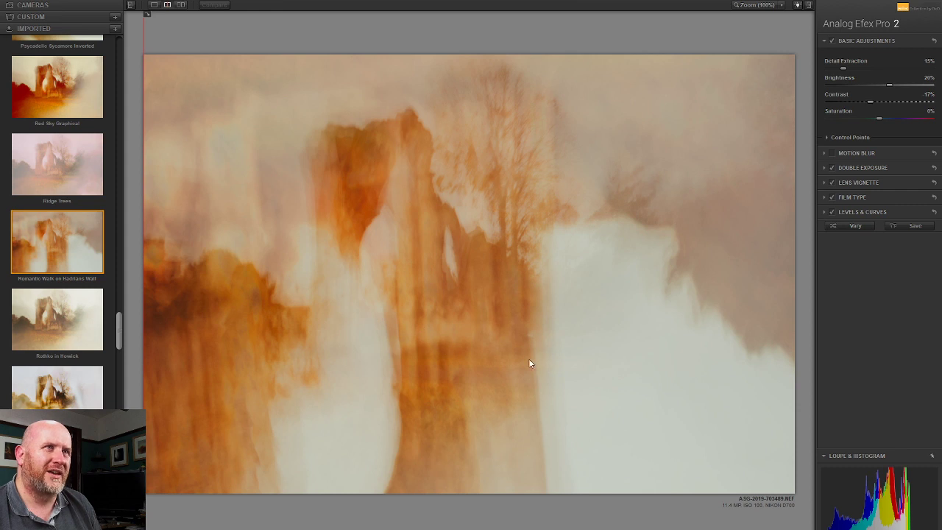
Step: Show the double exposure settings, enlarge the second exposure and reposition it over the bushes beside the ruin
left_click(866, 168)
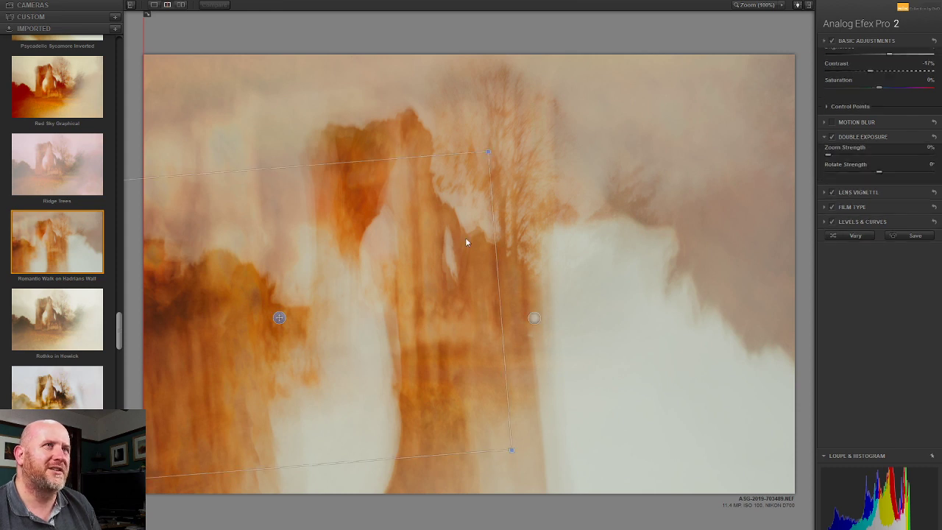
left_click_drag(279, 318, 257, 343)
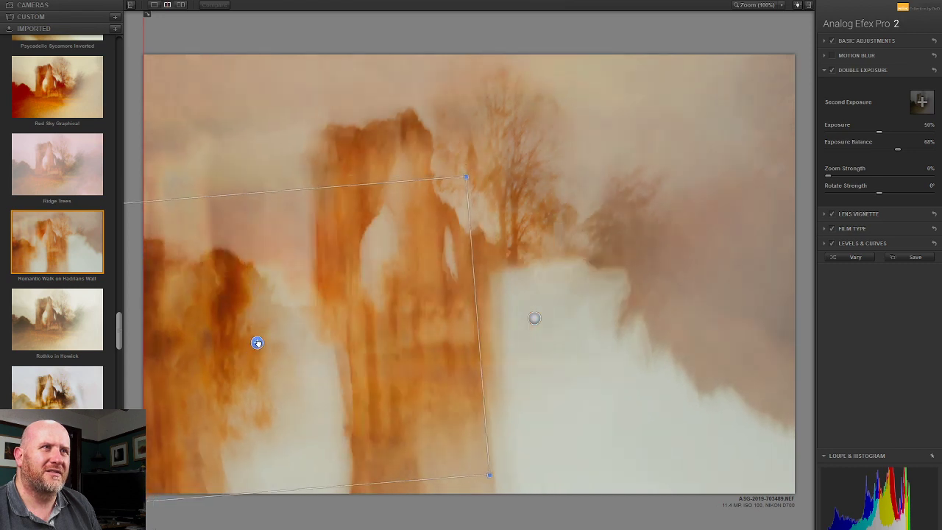
left_click_drag(465, 178, 502, 150)
left_click_drag(257, 345, 274, 330)
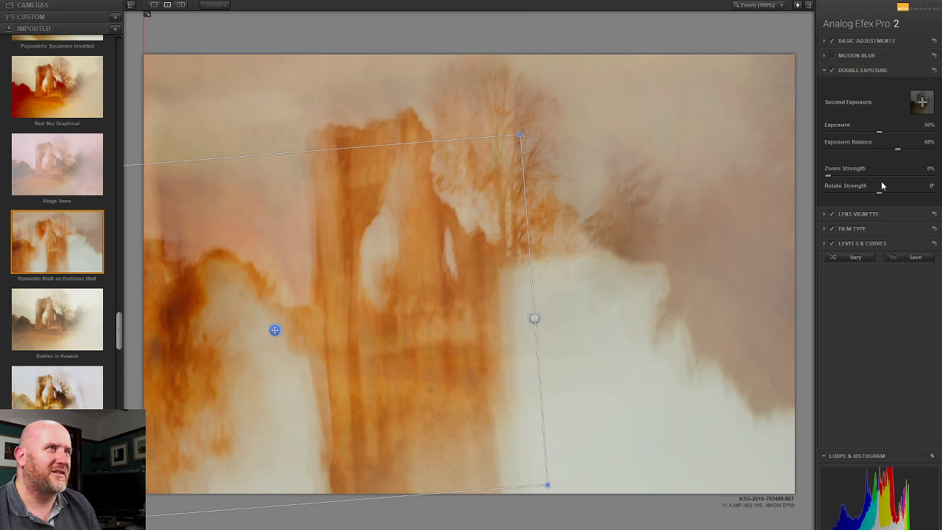
Step: Set the double exposure's Exposure Balance to 30% and its Exposure to 45%
double_click(897, 149)
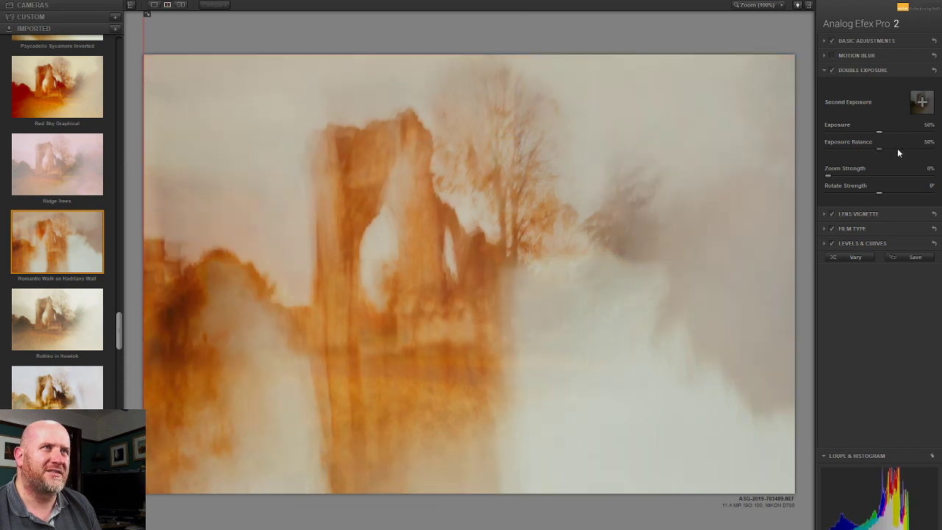
left_click_drag(879, 131, 862, 149)
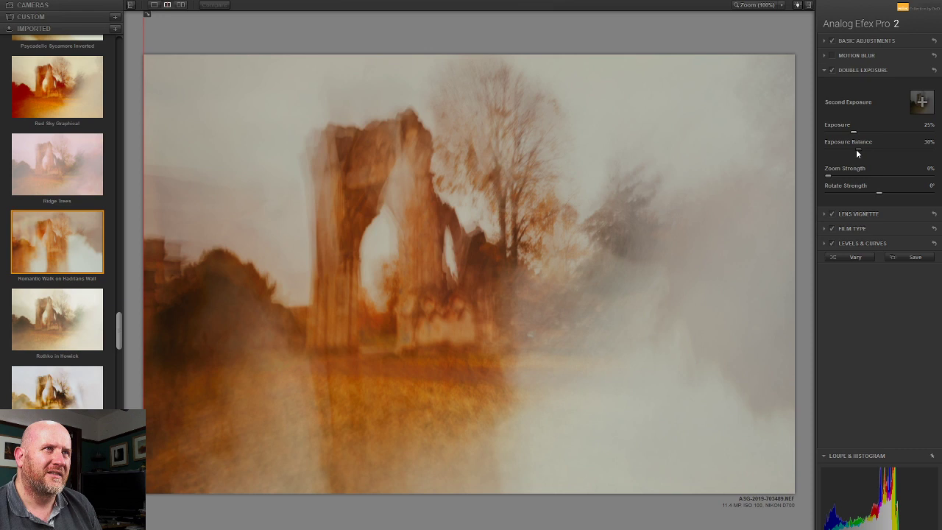
double_click(851, 130)
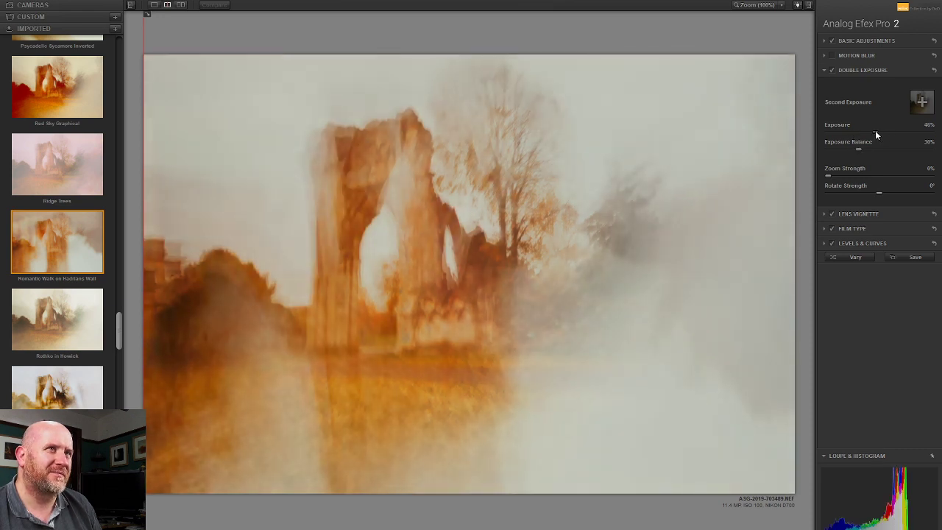
left_click_drag(875, 131, 874, 132)
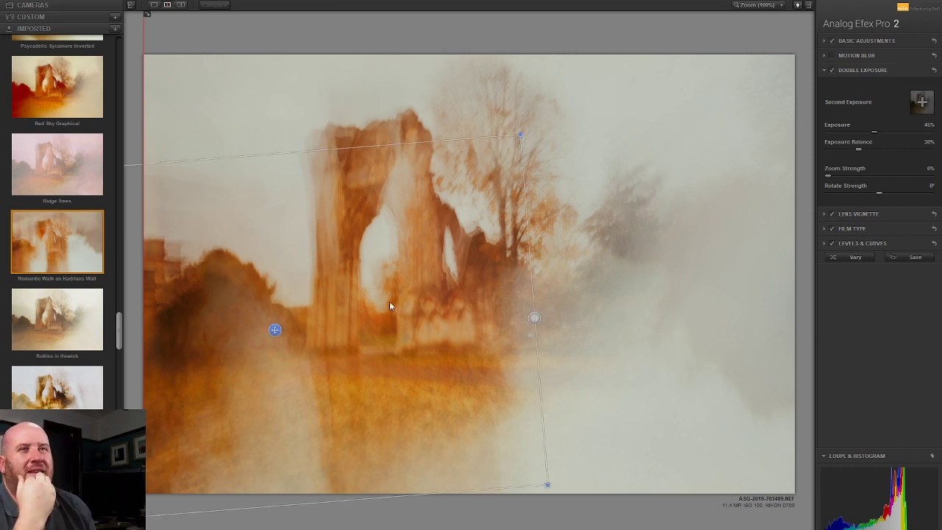
Step: Apply the imported York Autumn Parks preset to the ruin photo
left_click_drag(119, 320, 121, 411)
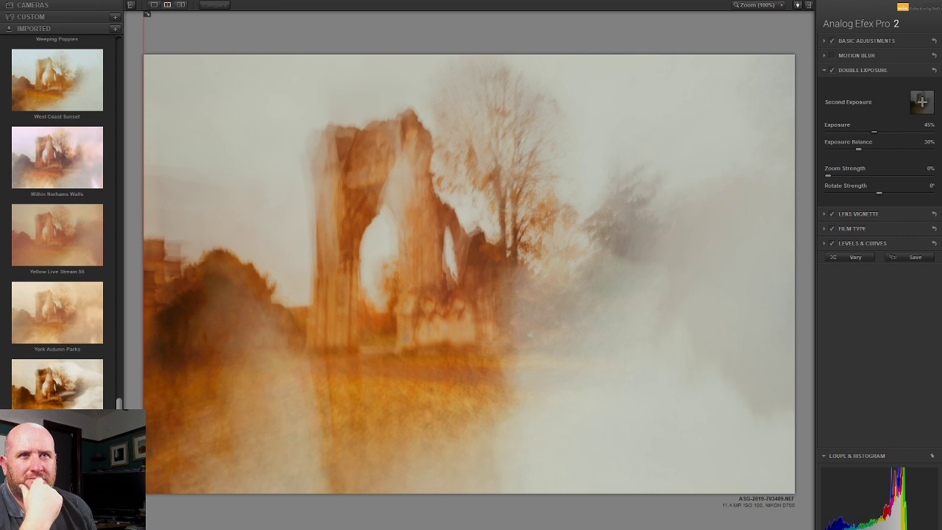
left_click(74, 324)
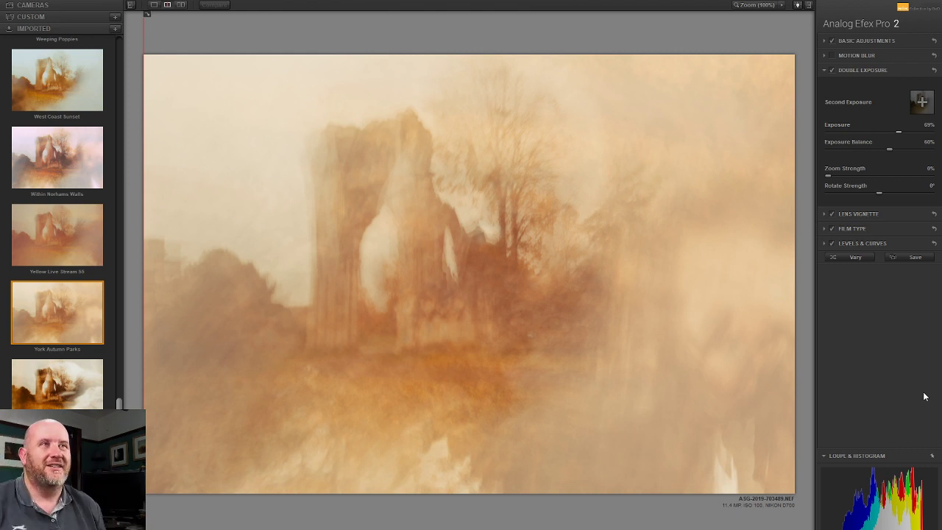
mouse_move(597, 178)
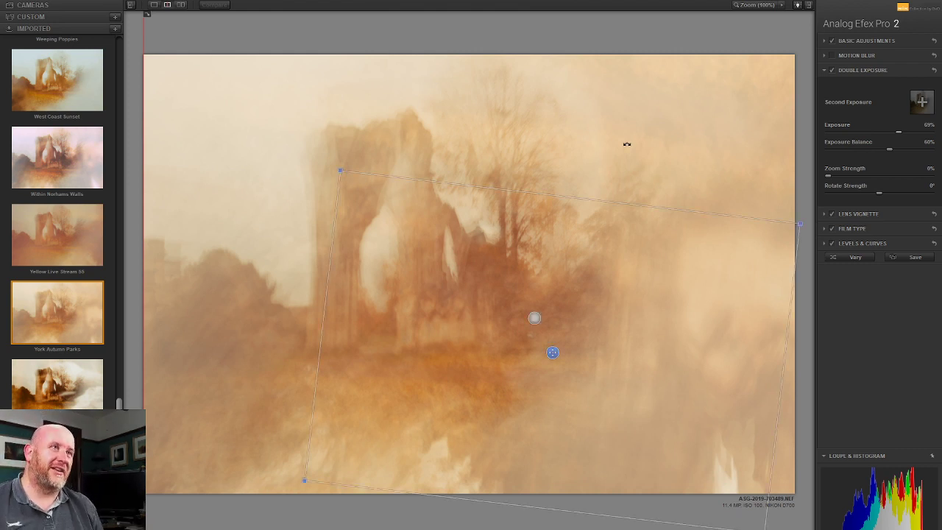
Step: Set the lens vignette to an amount of 32% and a size of 84%, centred on the grass below the ruin
left_click(834, 213)
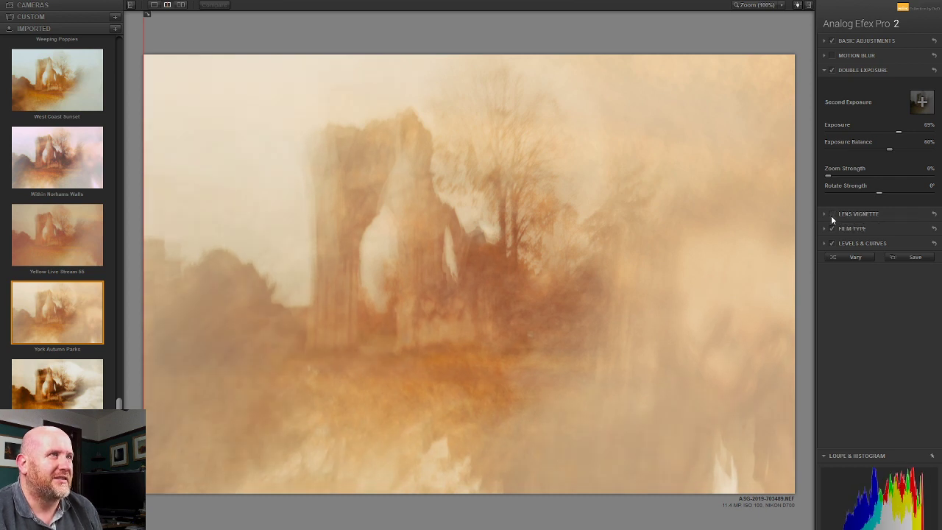
left_click(853, 214)
left_click_drag(878, 111, 896, 114)
left_click_drag(625, 146, 415, 374)
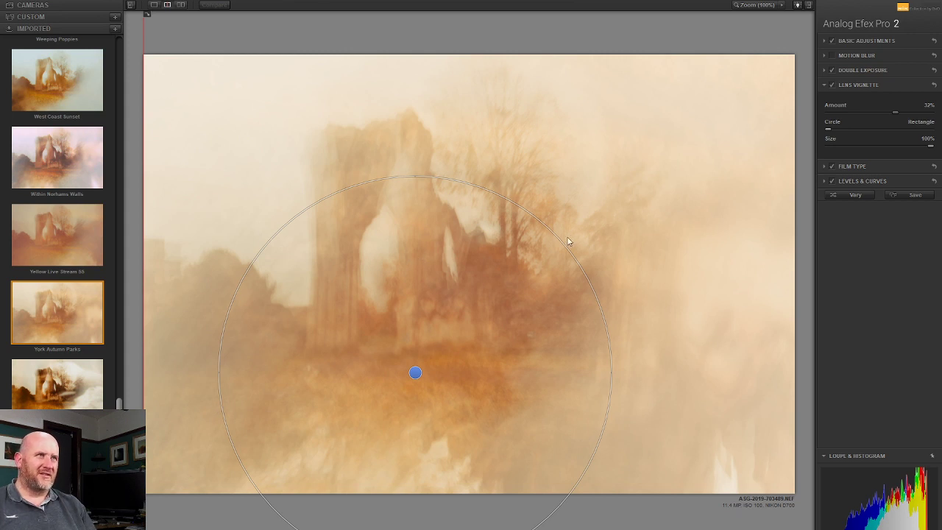
left_click_drag(561, 241, 594, 225)
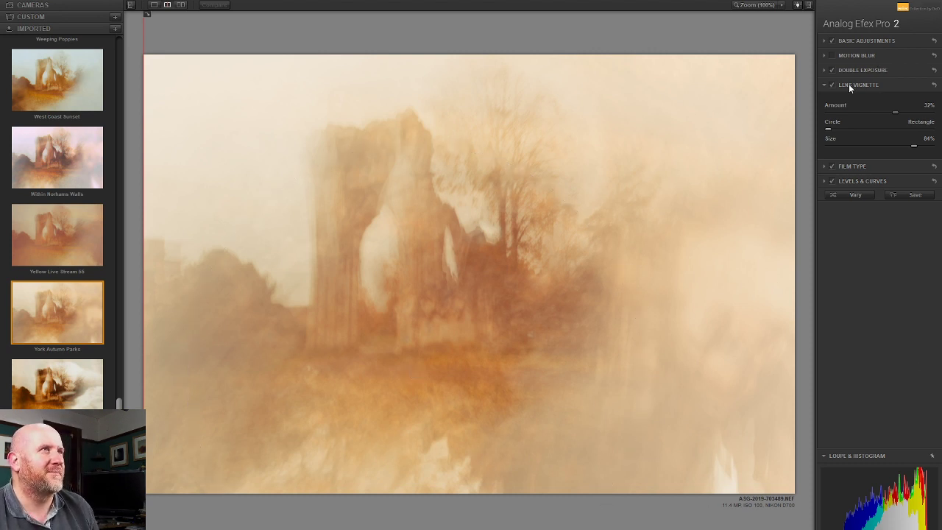
Step: Set the double exposure's Exposure Balance to 54%
left_click(875, 70)
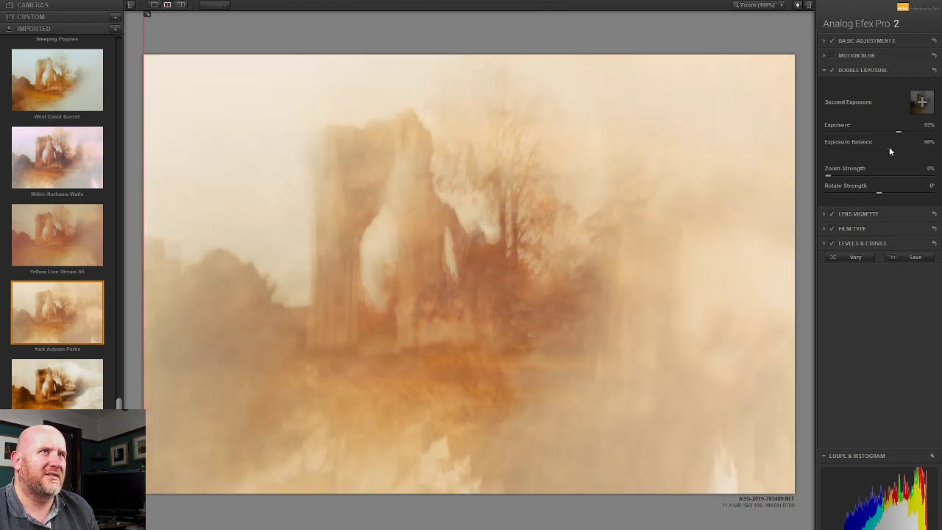
double_click(889, 149)
left_click(889, 149)
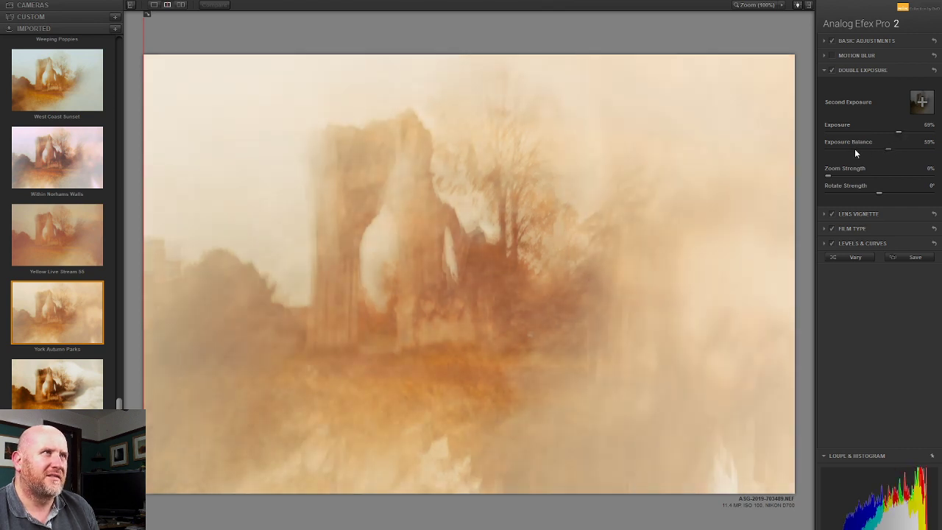
left_click_drag(859, 148, 881, 159)
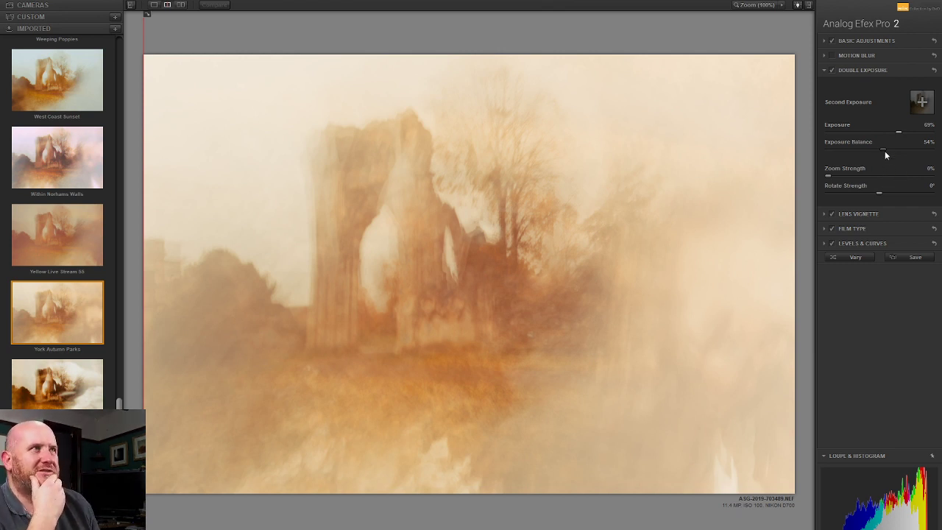
Step: Set the basic adjustments to 15% brightness and -7% contrast
left_click(832, 40)
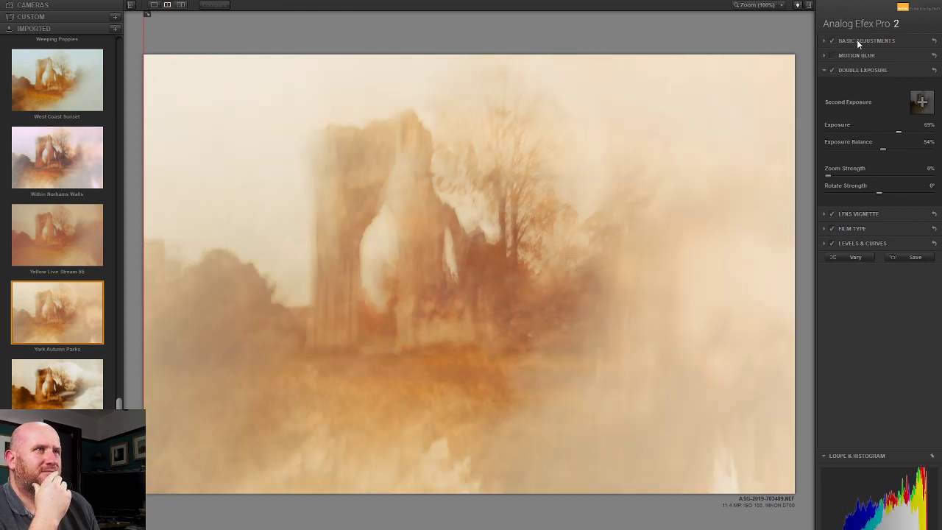
left_click(860, 40)
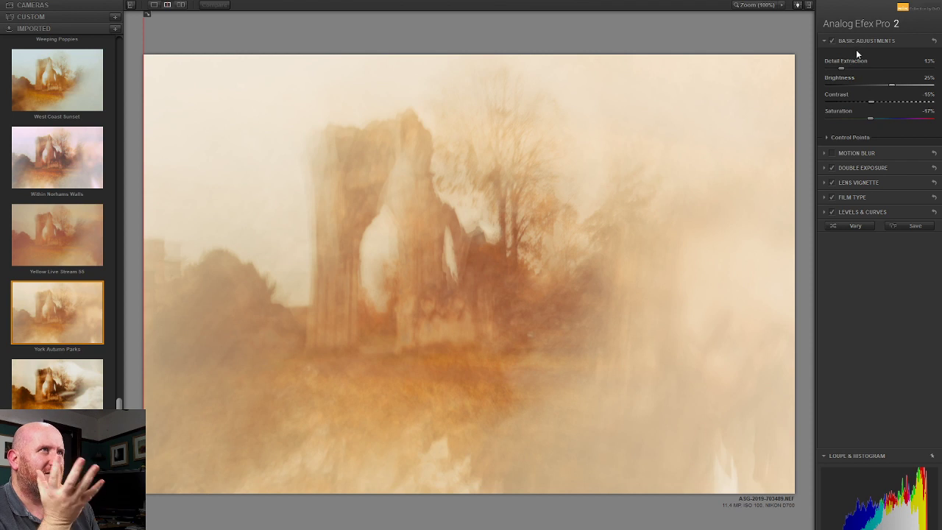
double_click(892, 84)
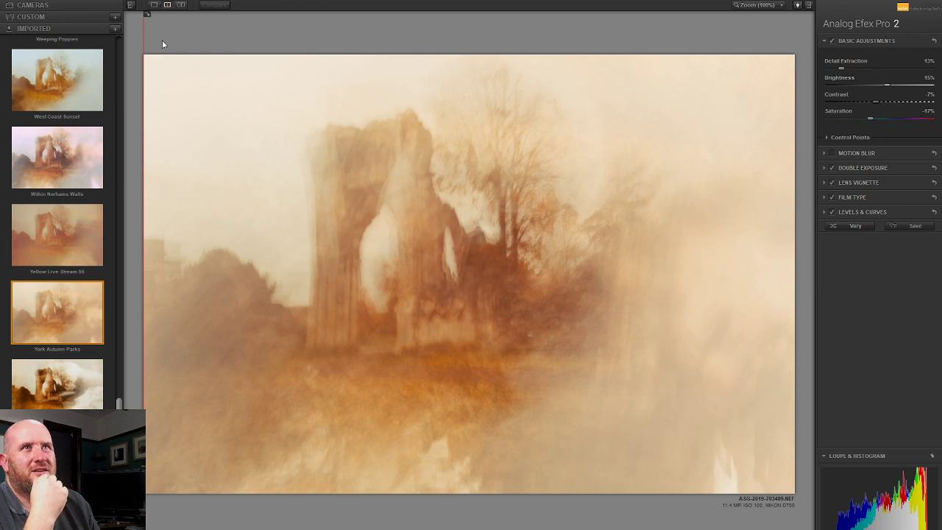
left_click_drag(143, 33, 132, 140)
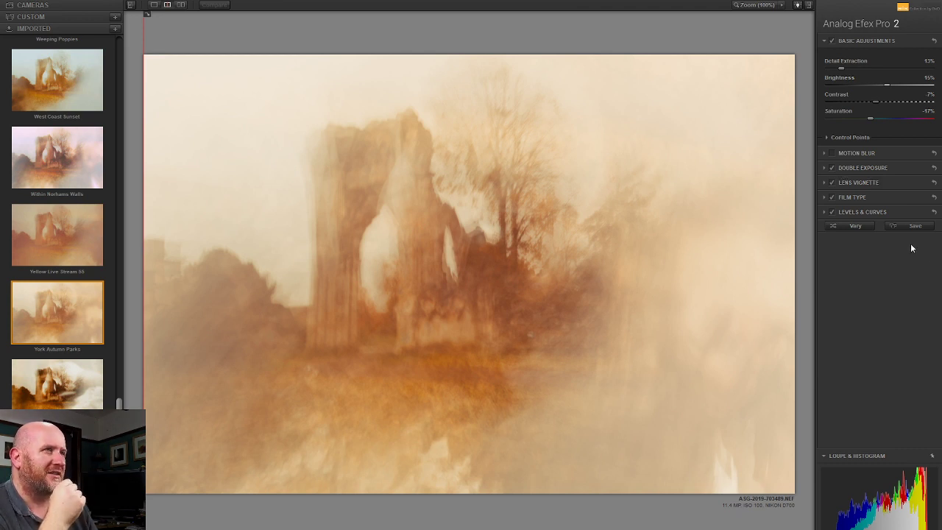
Step: Compare the photo with and without the double exposure by repeatedly toggling the effect, leaving it enabled
left_click(834, 167)
left_click(834, 167)
left_click(834, 167)
left_click(833, 167)
left_click(833, 167)
left_click(833, 167)
left_click(834, 167)
left_click(833, 167)
left_click(833, 167)
left_click(833, 167)
left_click(834, 167)
left_click(834, 167)
left_click(834, 168)
left_click(833, 167)
left_click(834, 168)
left_click(833, 167)
left_click(833, 167)
left_click(834, 168)
left_click(834, 168)
left_click(833, 168)
left_click(833, 169)
left_click(834, 168)
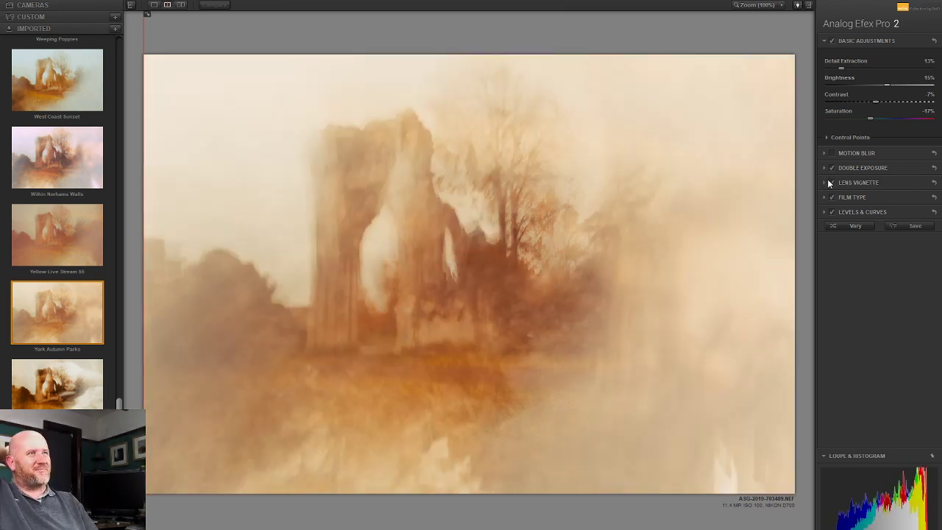
left_click(831, 166)
left_click(832, 167)
left_click(832, 166)
left_click(832, 167)
left_click(834, 168)
left_click(834, 168)
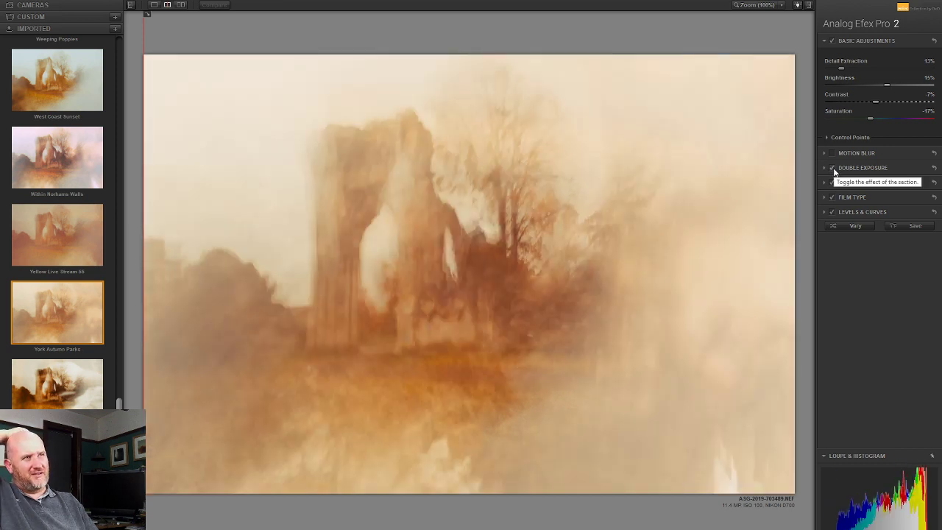
Step: Show the double exposure settings and shift the second exposure slightly upward over the bushes beside the ruin
left_click(853, 172)
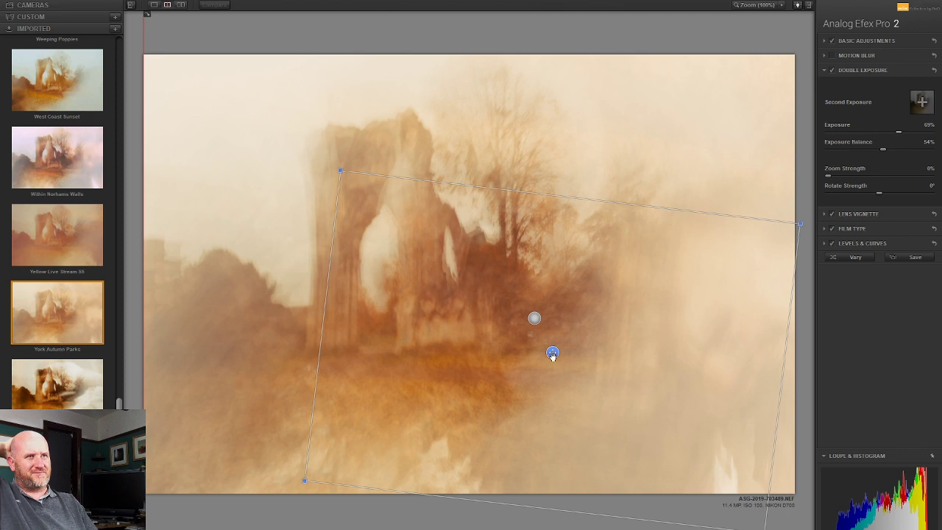
left_click_drag(556, 347, 555, 340)
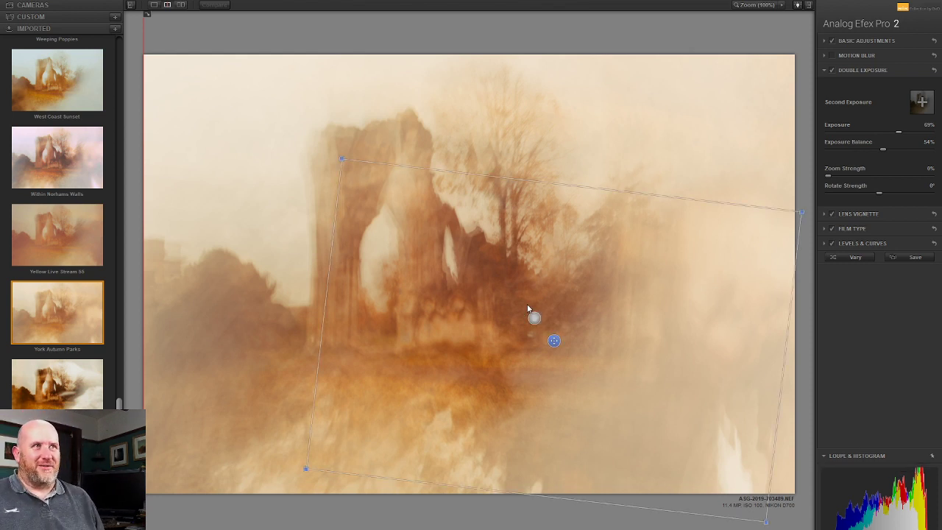
Step: Compare the photo with and without the lens vignette by toggling the effect several times
left_click(832, 213)
left_click(832, 213)
left_click(832, 213)
left_click(833, 214)
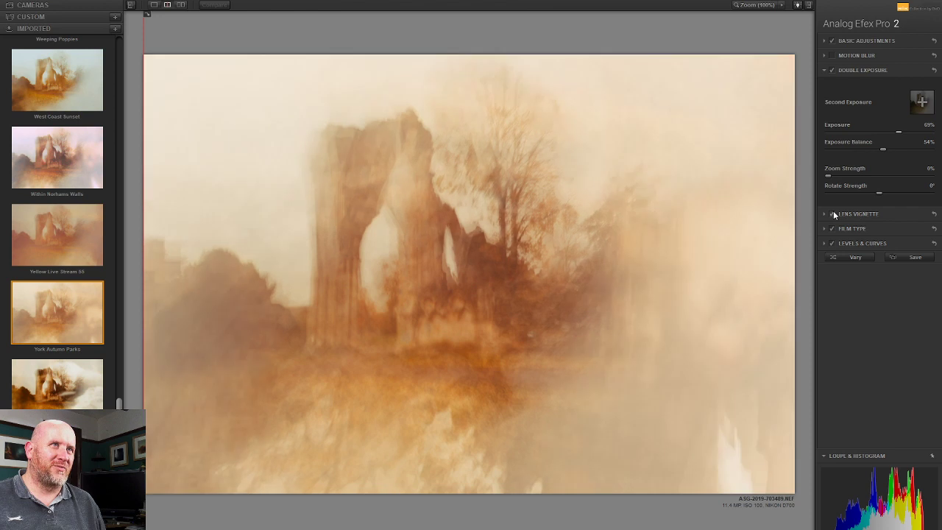
left_click(832, 213)
left_click(832, 213)
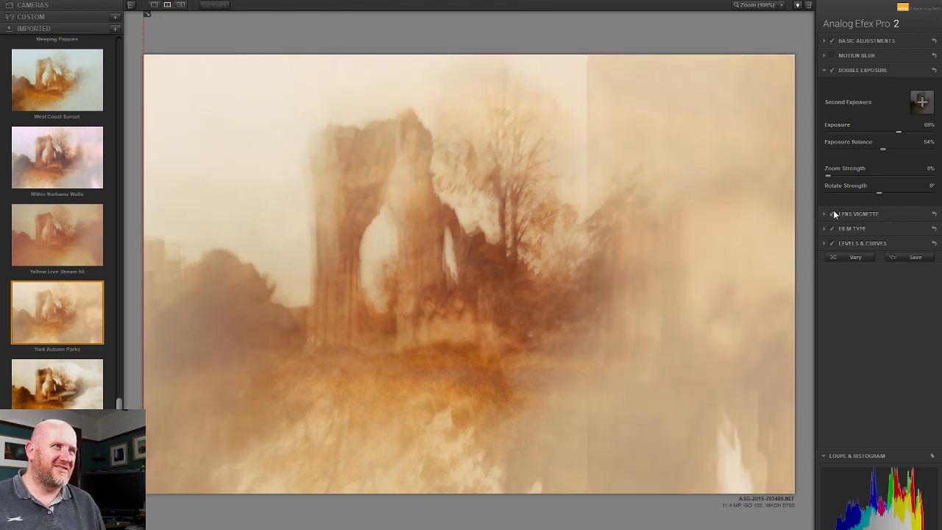
left_click(833, 210)
mouse_move(213, 78)
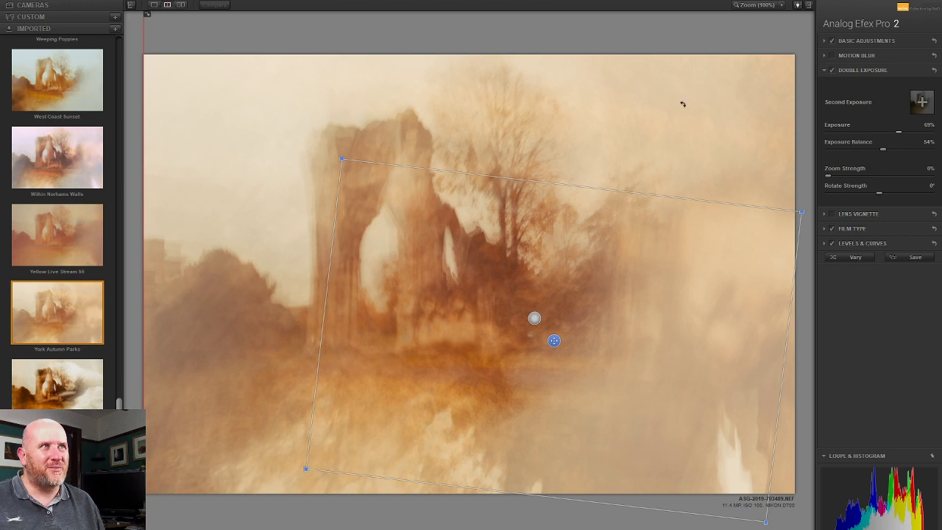
left_click(834, 215)
left_click(834, 214)
Step: Set the lens vignette amount to 28% and turn the vignette off
left_click(853, 214)
left_click(831, 85)
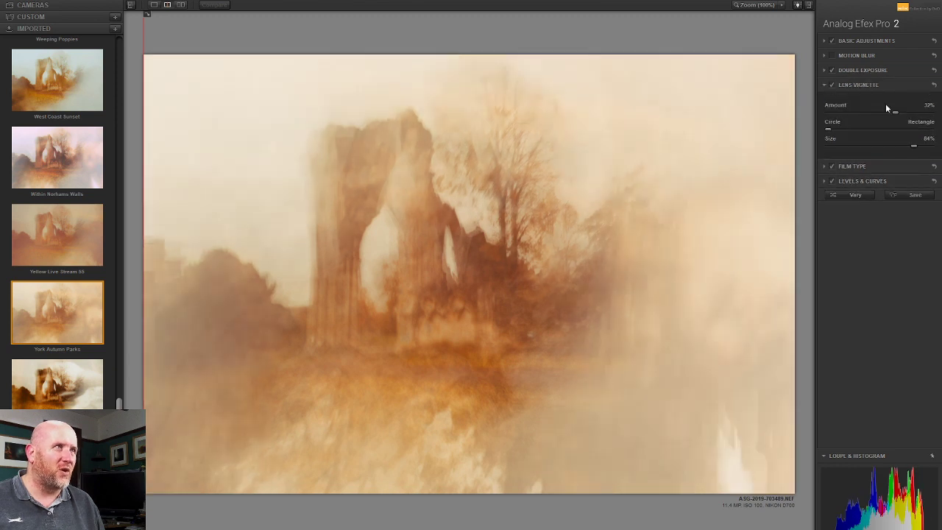
mouse_move(896, 114)
left_mouse_down()
mouse_move(832, 126)
mouse_move(895, 116)
left_mouse_up()
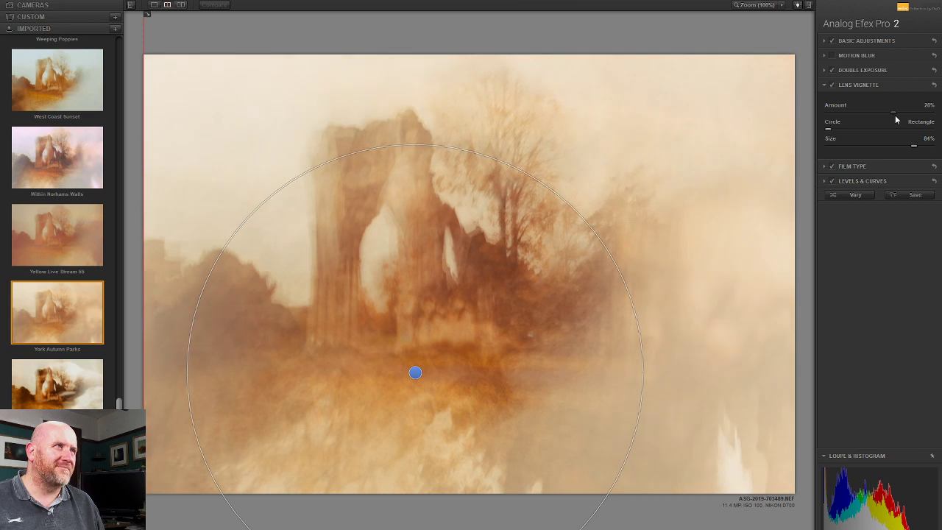
left_click(832, 85)
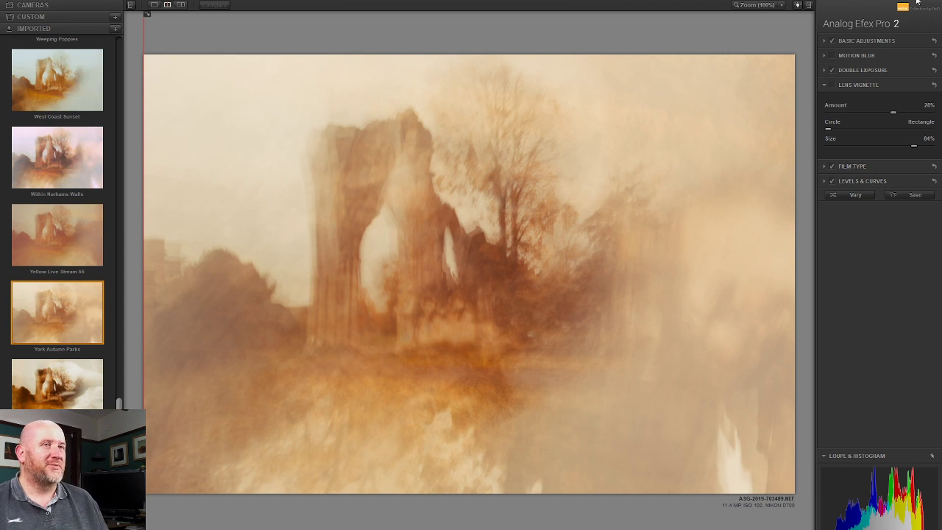
Step: Shift the Warm film type slightly from faded towards neutral and set its strength to 68%
left_click(833, 167)
left_click(833, 167)
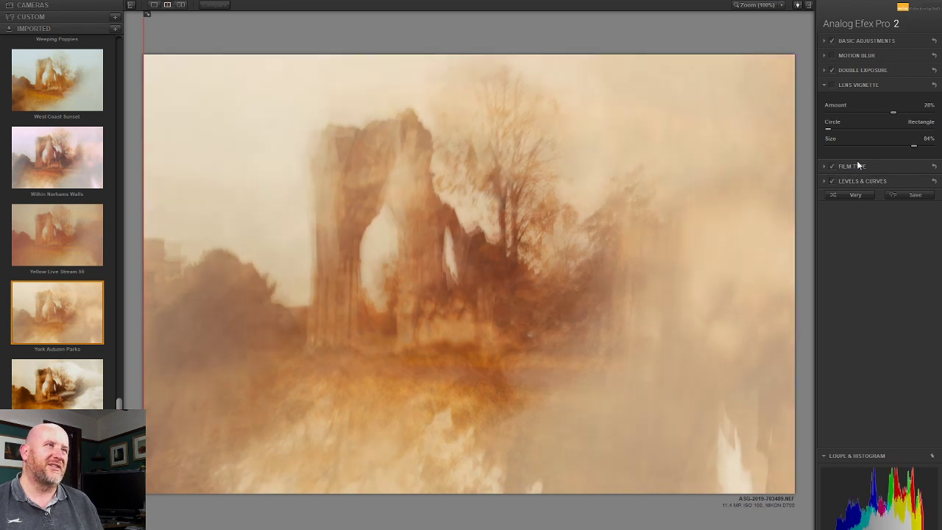
left_click(853, 168)
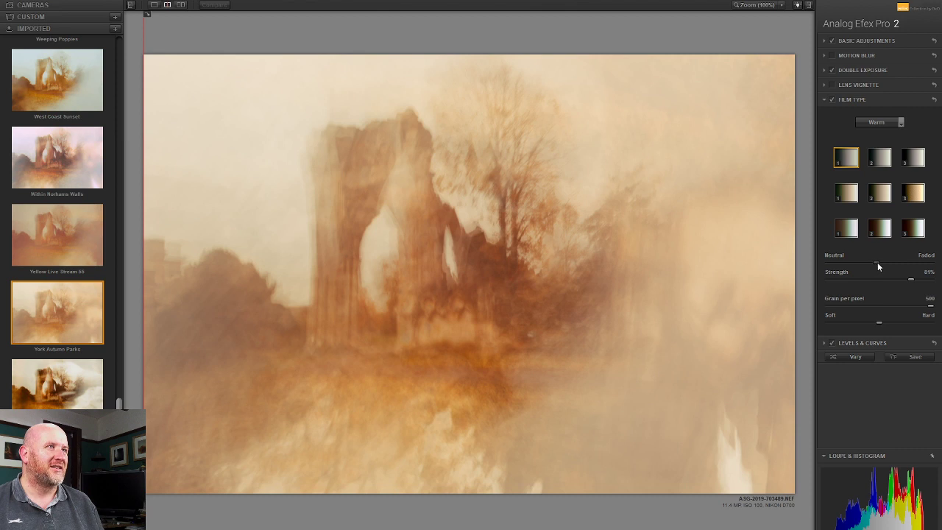
left_click_drag(877, 263, 872, 262)
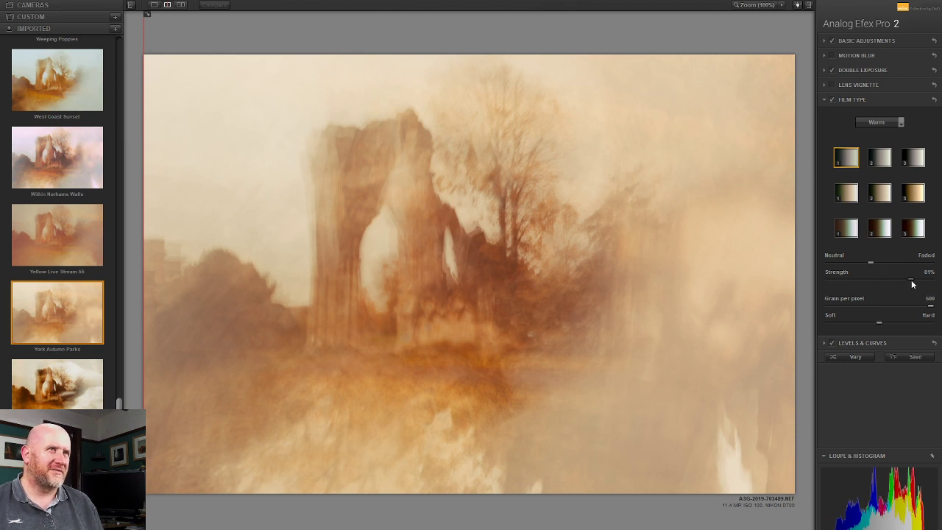
left_click_drag(876, 289, 893, 295)
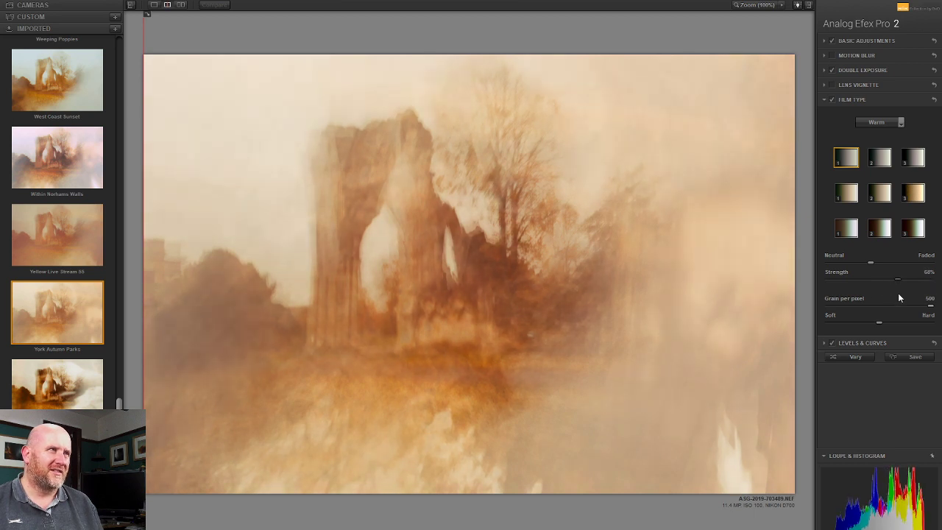
Step: Lower the shadow end of the RGB curve slightly and apply the Analog Efex filter, returning to Photoshop
left_click(856, 343)
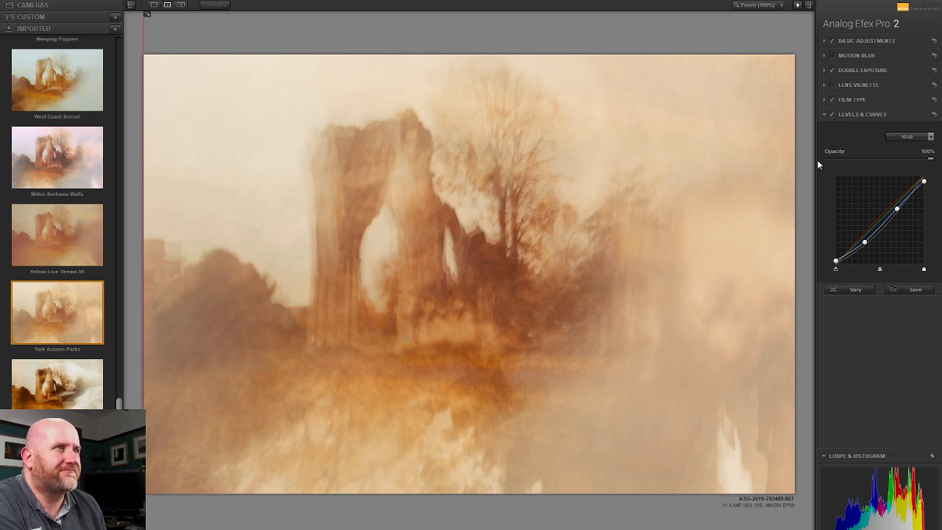
left_click_drag(835, 264, 825, 262)
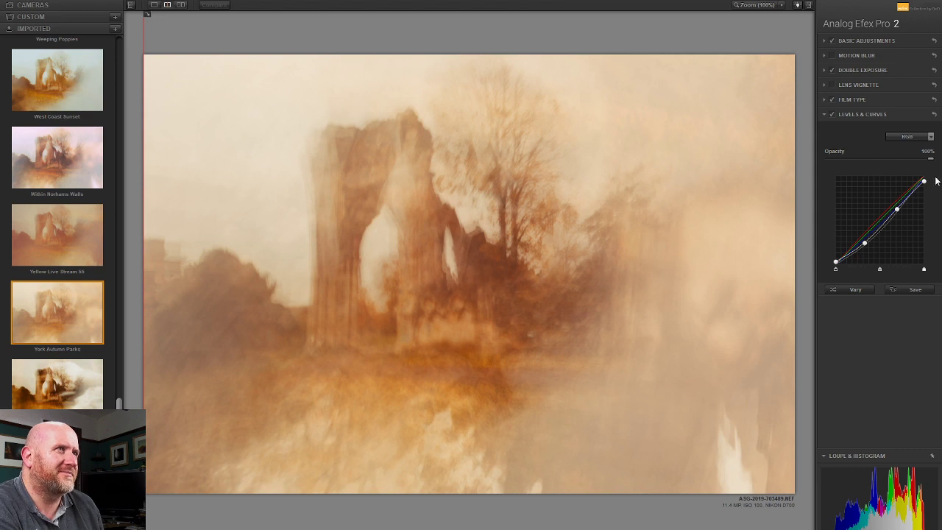
left_click_drag(926, 184, 933, 184)
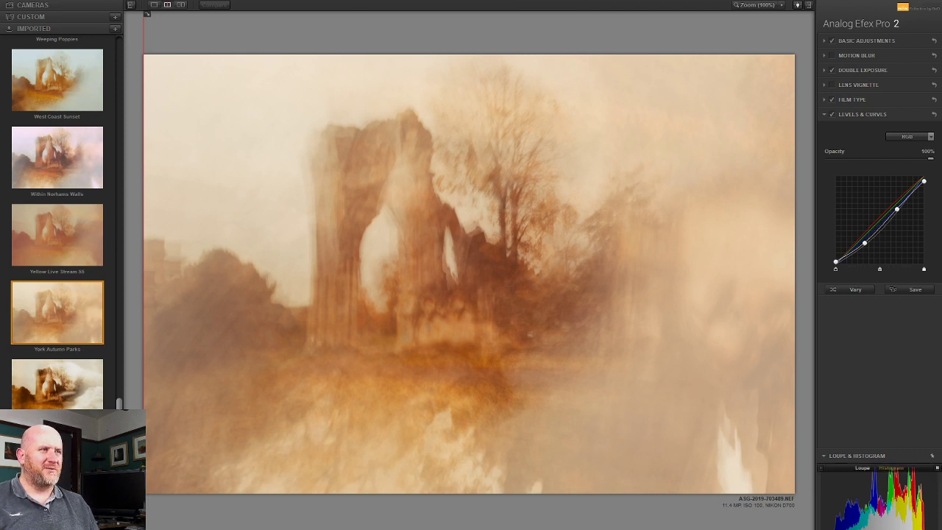
left_click(896, 529)
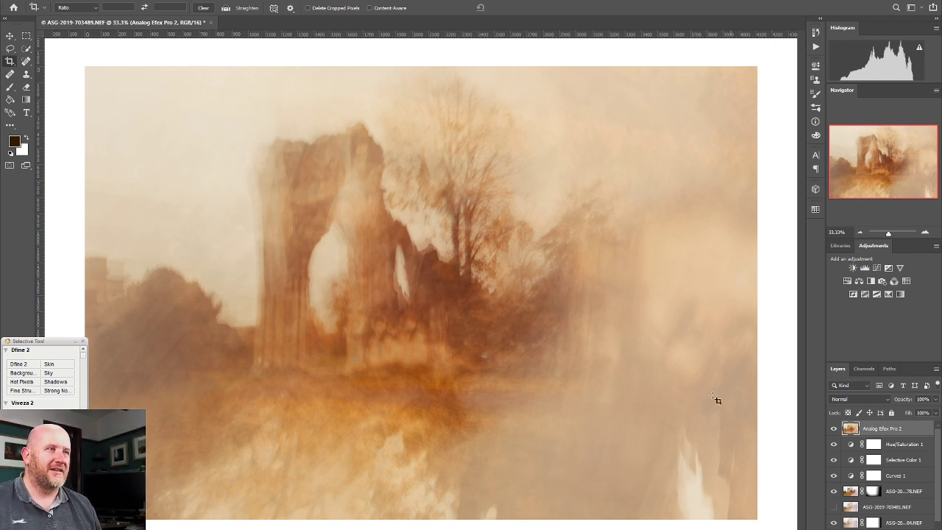
Step: Lasso the pale streak in the photo's lower-right corner, remove it with Content-Aware Fill on the current layer, and deselect
left_click(9, 48)
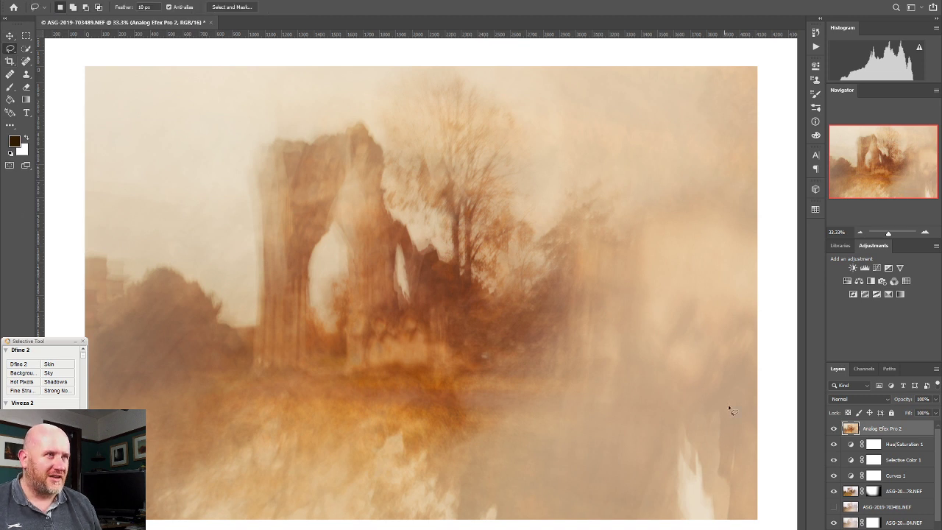
mouse_move(729, 397)
left_mouse_down()
mouse_move(695, 406)
mouse_move(645, 495)
mouse_move(659, 521)
mouse_move(742, 523)
mouse_move(750, 407)
mouse_move(729, 398)
left_mouse_up()
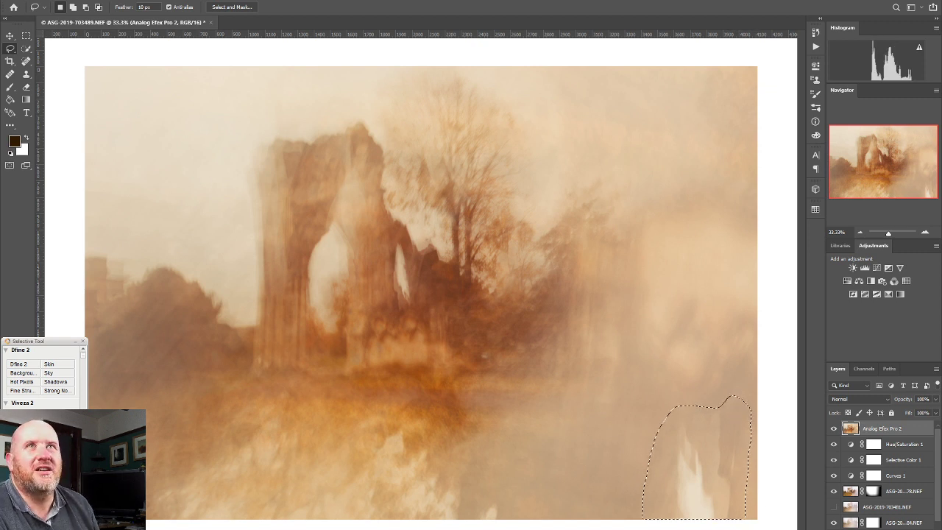
key("alt+e")
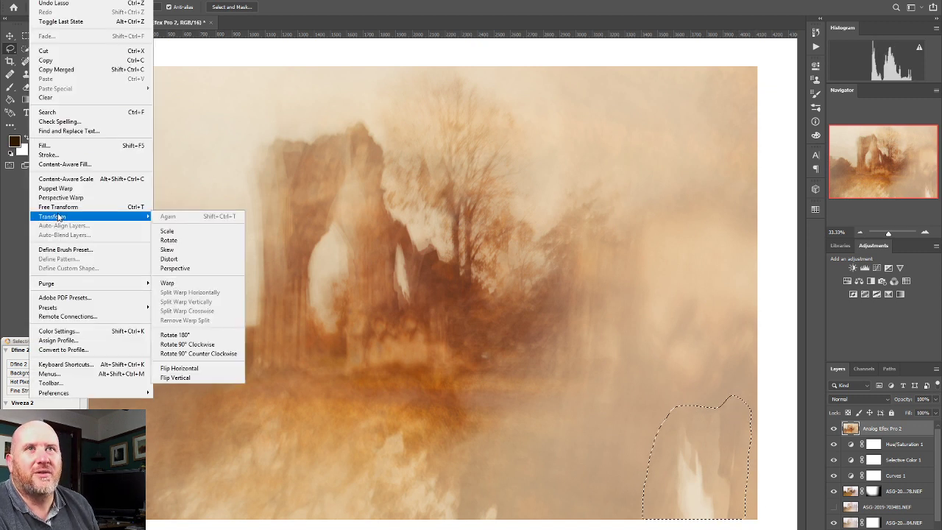
left_click(64, 164)
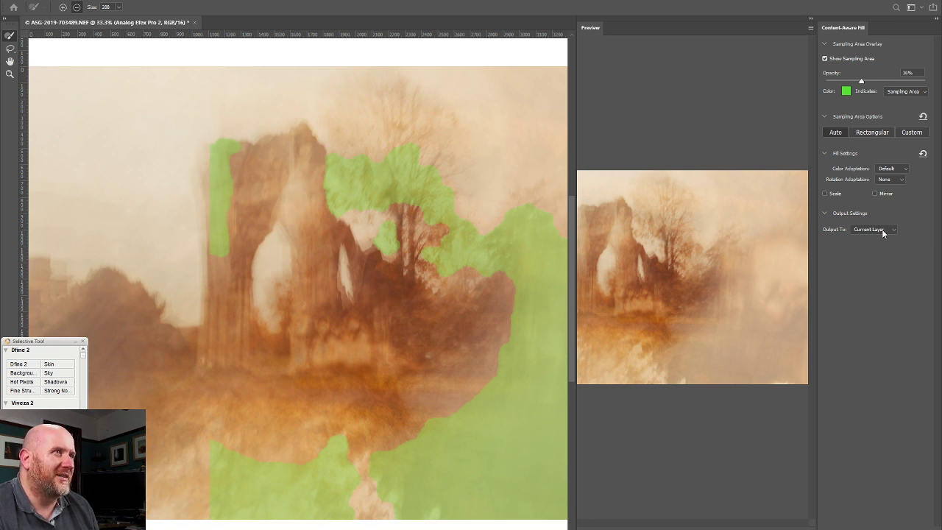
key("Return")
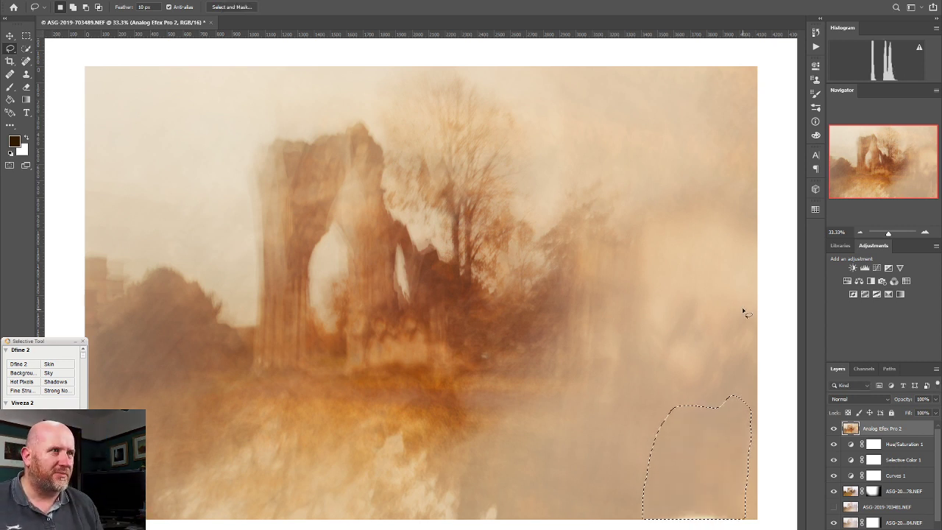
key("ctrl+d")
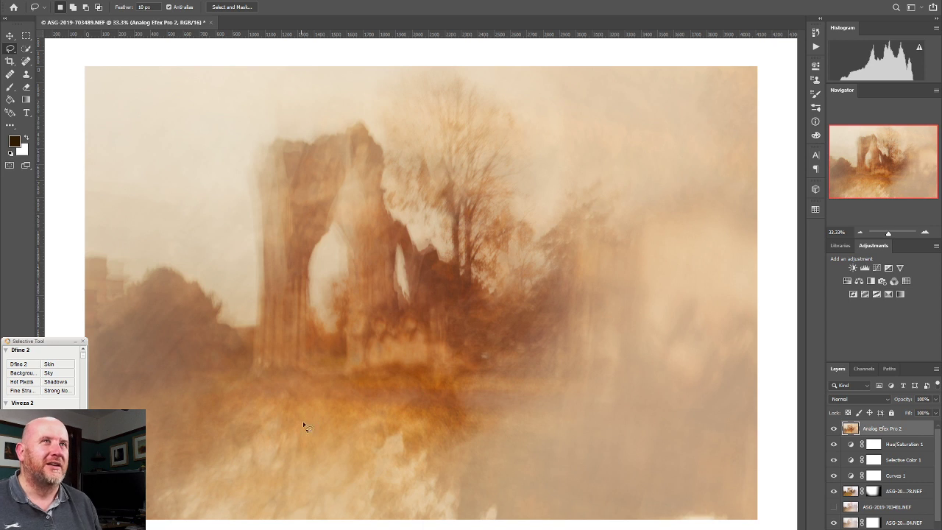
Step: Add a Selective Color adjustment layer above the filtered layer with Neutrals set to Cyan +14% and Magenta +5%
left_click(890, 296)
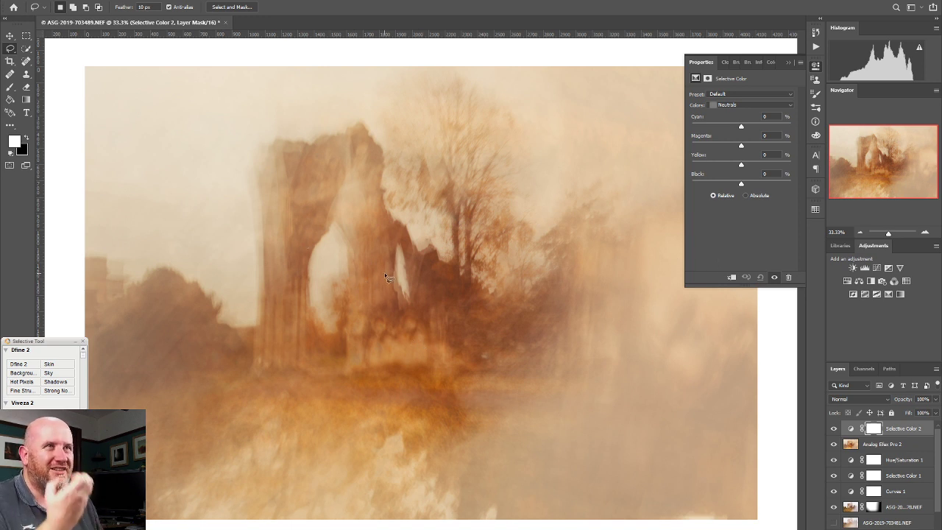
left_click_drag(742, 126, 693, 117)
left_click_drag(742, 165, 746, 127)
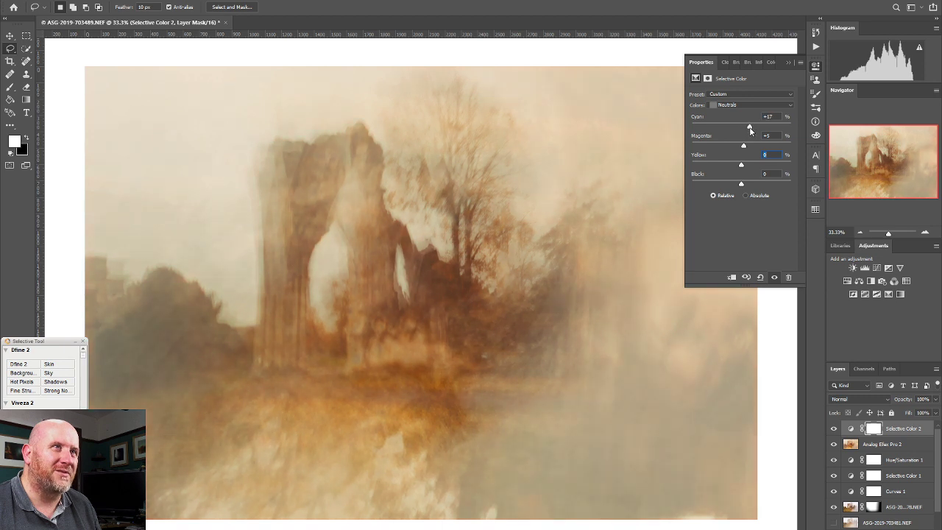
left_click_drag(738, 128, 735, 127)
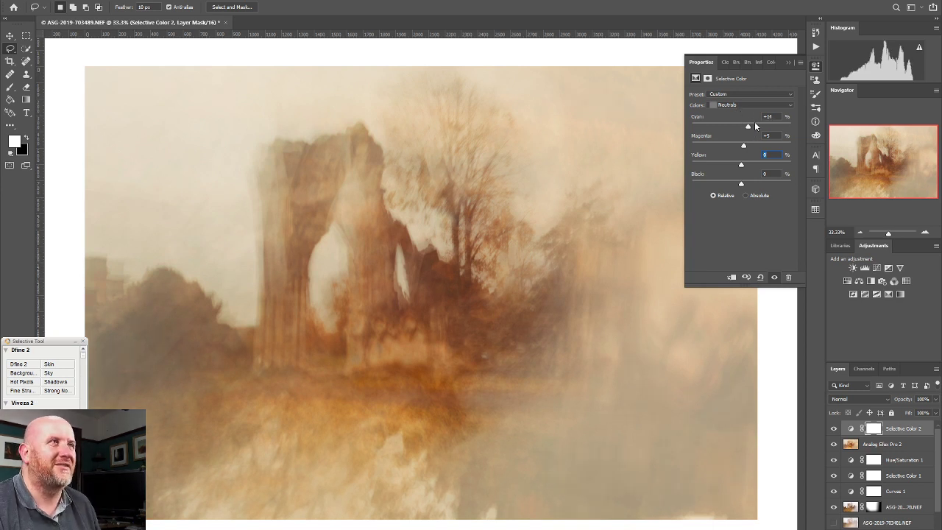
Step: Set the Yellows in the Selective Color 2 layer to Cyan -28%, Magenta +11% and Yellow +7%, and compare the image with and without it
left_click(745, 106)
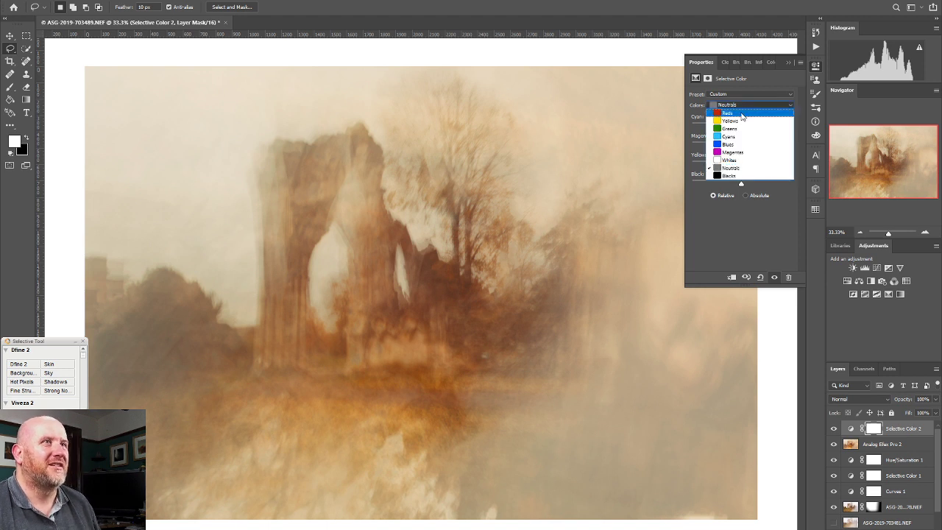
left_click(742, 121)
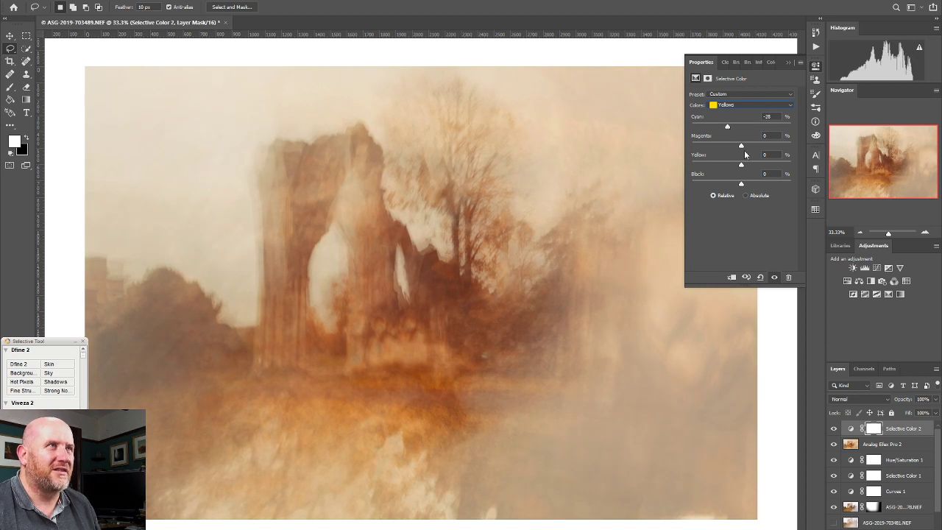
left_click_drag(748, 145, 746, 173)
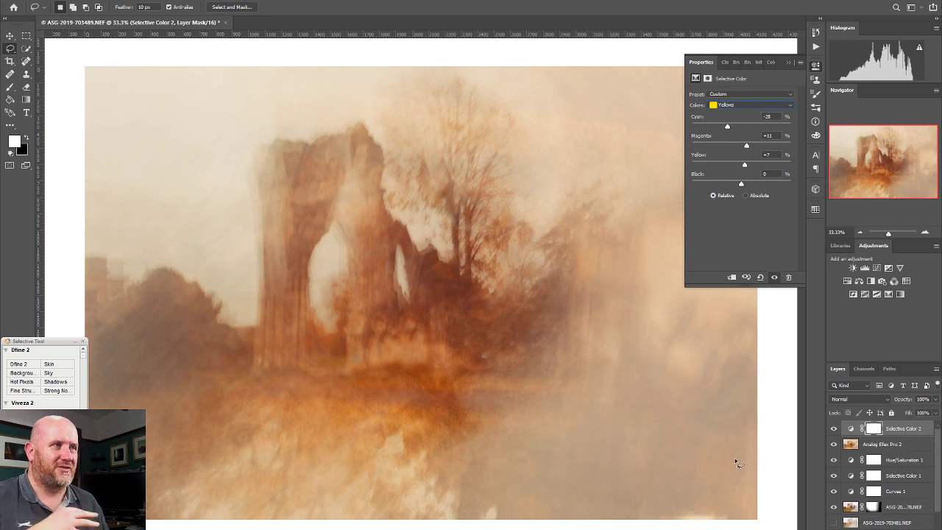
left_click(834, 429)
left_click(835, 429)
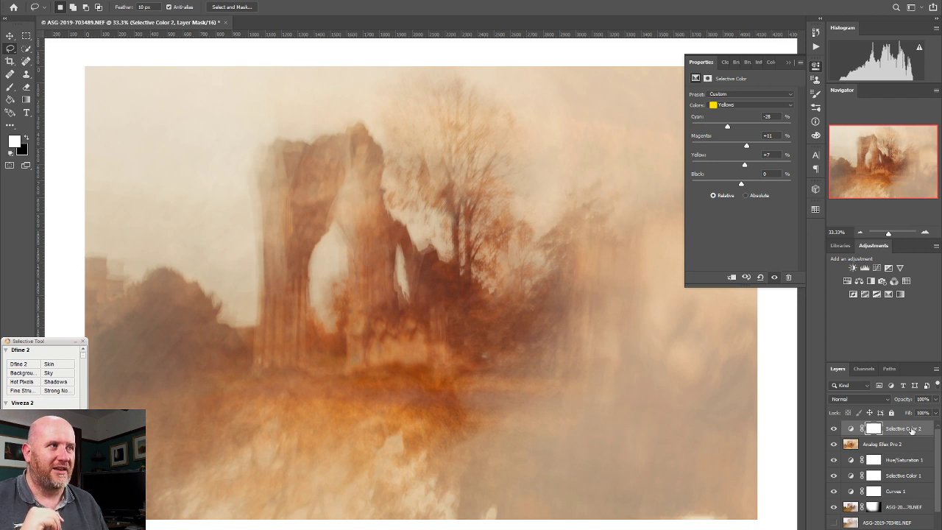
Step: Create a new top layer for another Analog Efex Pro 2 pass and preview the imported Autumn Fall recipe across the whole image
key("ctrl+shift+alt+n")
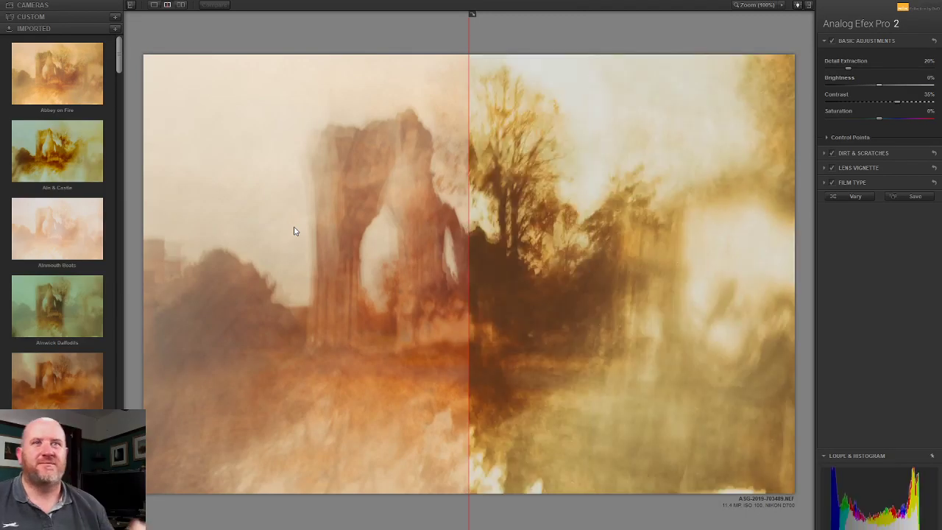
left_click(53, 385)
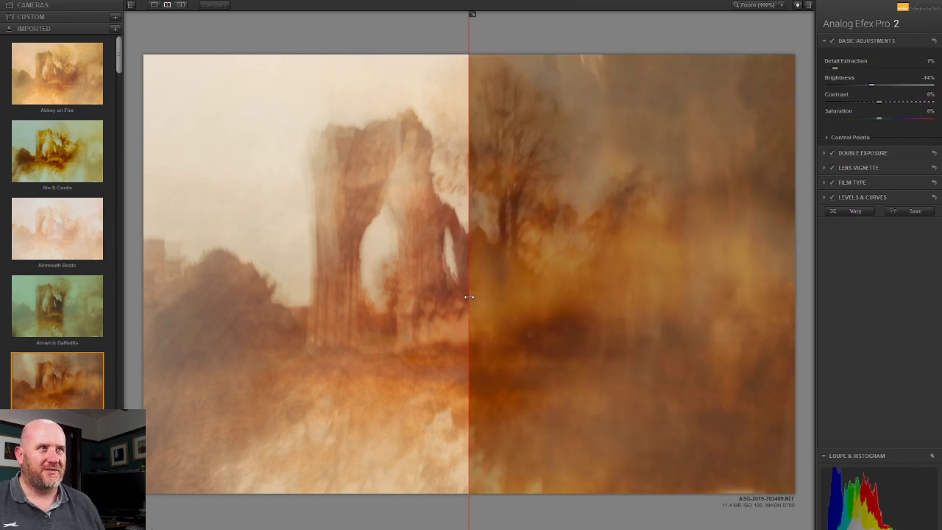
left_click_drag(471, 293, 34, 249)
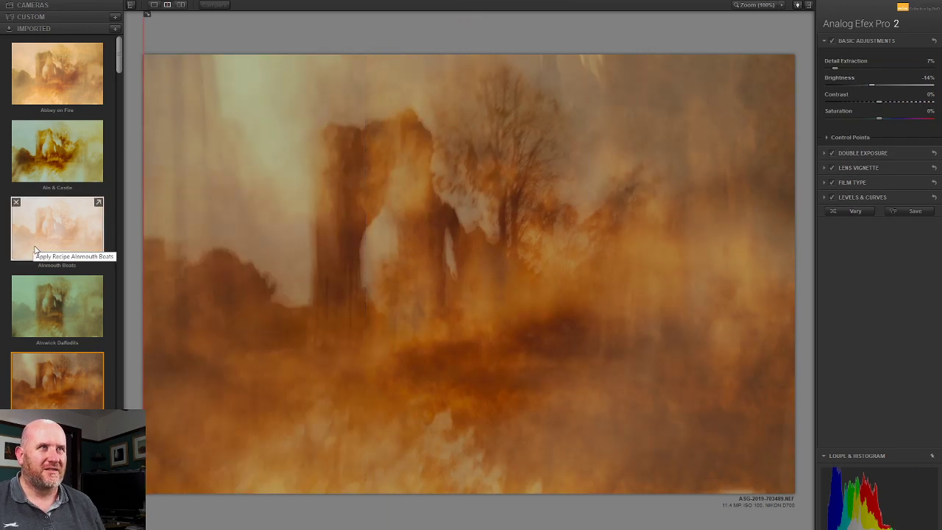
Step: Try the imported recipes Bamburgh Side View and Classic Dunstanburgh on the image
left_click_drag(120, 52, 119, 87)
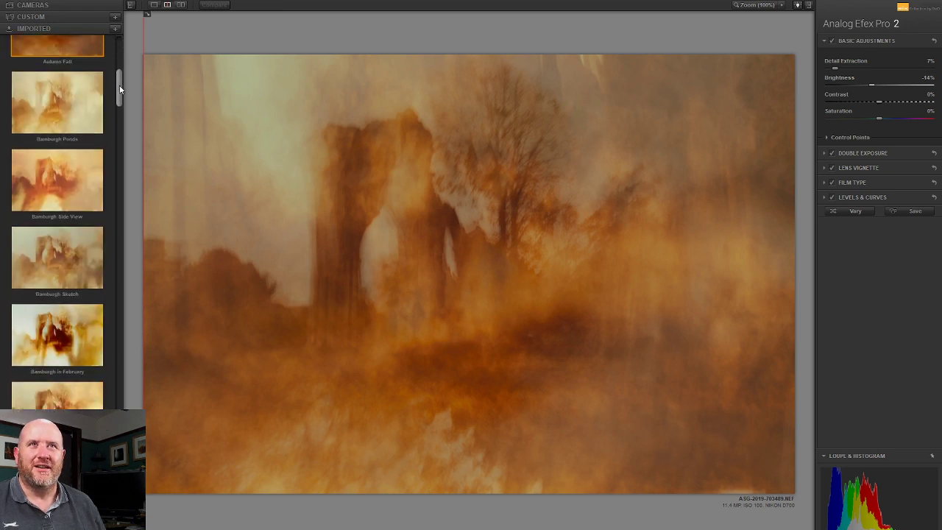
left_click(66, 170)
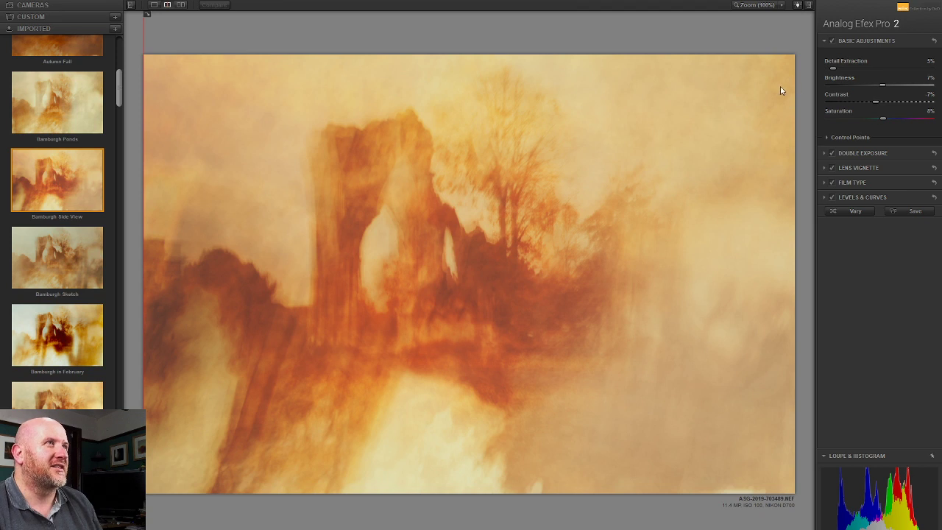
scroll(120, 104, "down", 4)
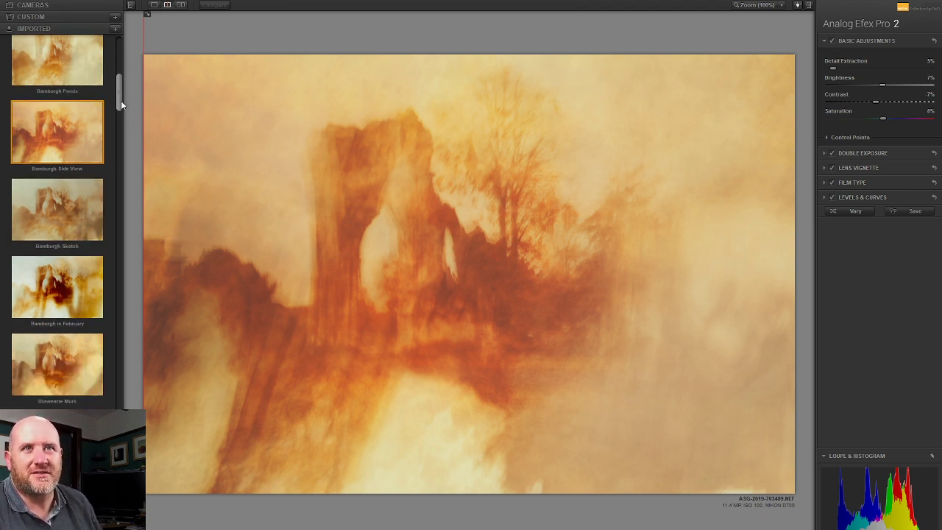
left_click_drag(117, 129, 114, 166)
left_click(81, 131)
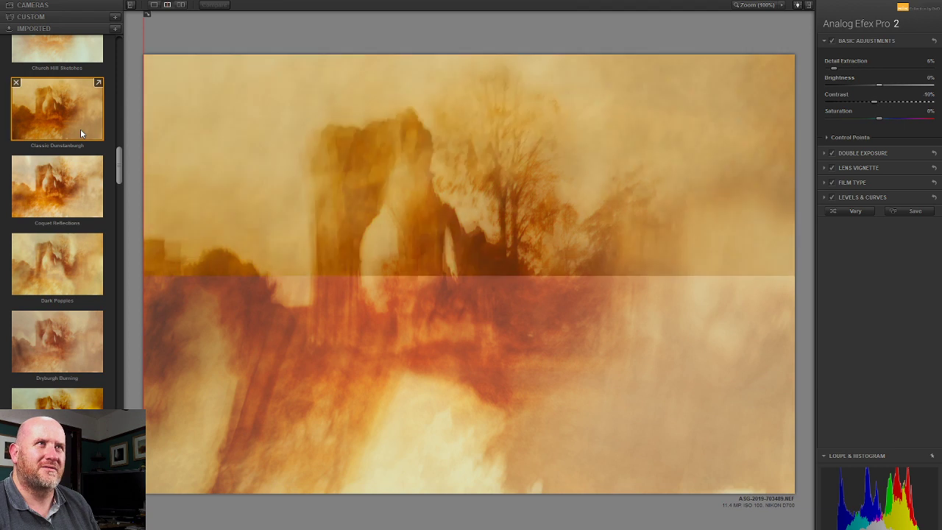
mouse_move(120, 176)
left_mouse_down()
mouse_move(132, 233)
mouse_move(127, 426)
mouse_move(157, 49)
left_mouse_up()
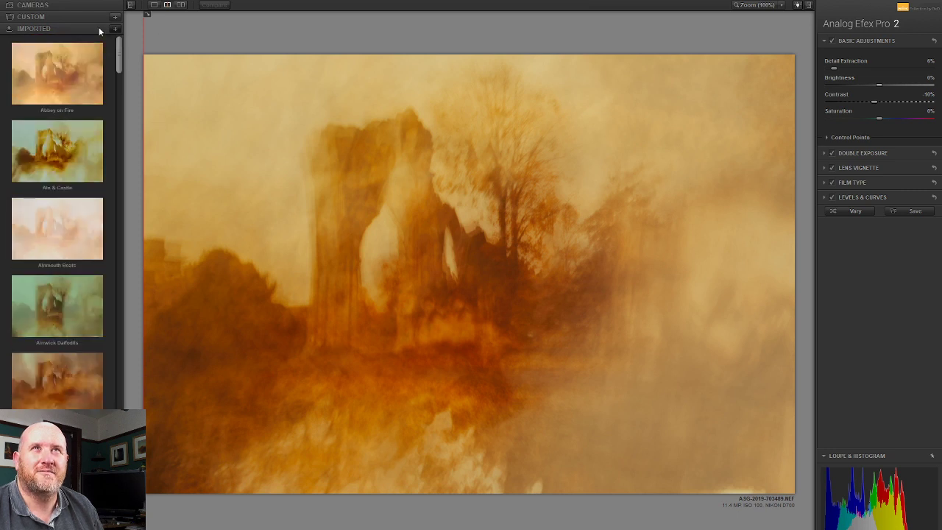
Step: Try the custom recipes Faking Sunsets, Gertrudes Moody Sunset and Across the street on the image
left_click(67, 17)
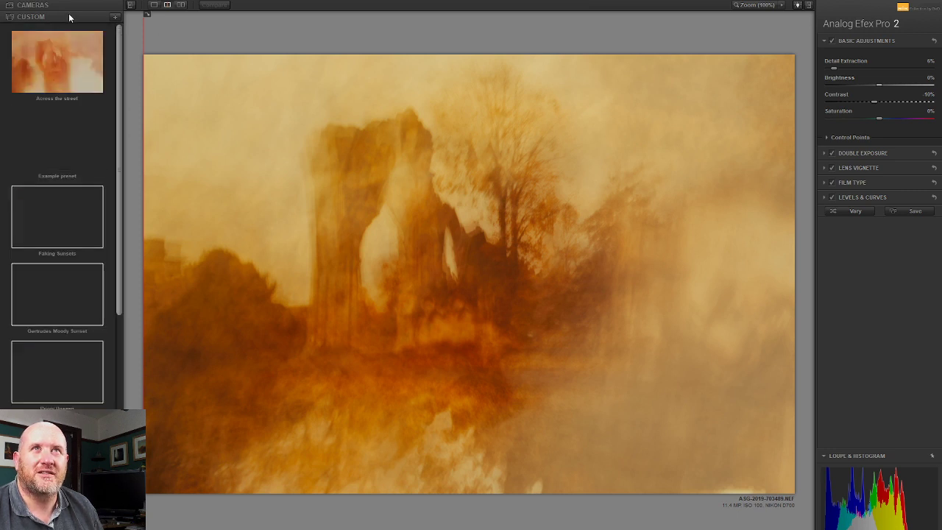
left_click_drag(119, 139, 115, 184)
left_click(72, 177)
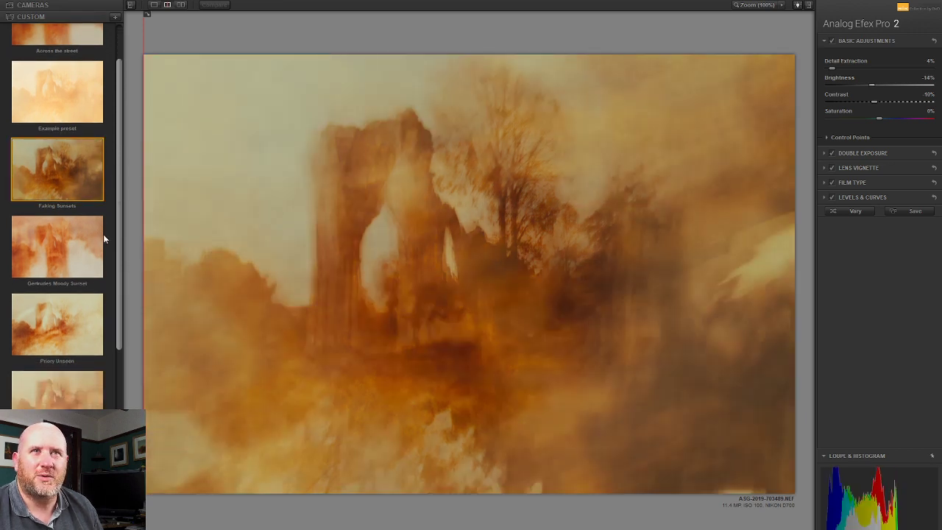
left_click(54, 252)
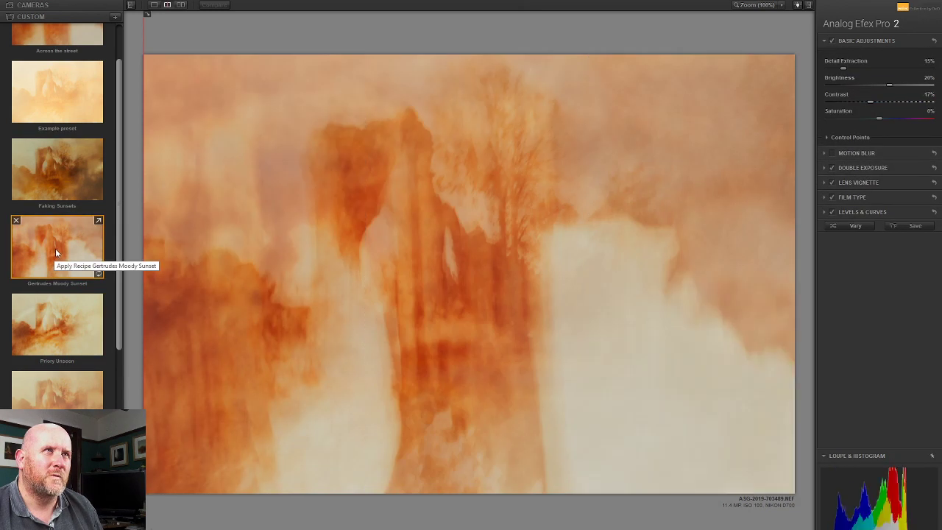
scroll(118, 268, "up", 2)
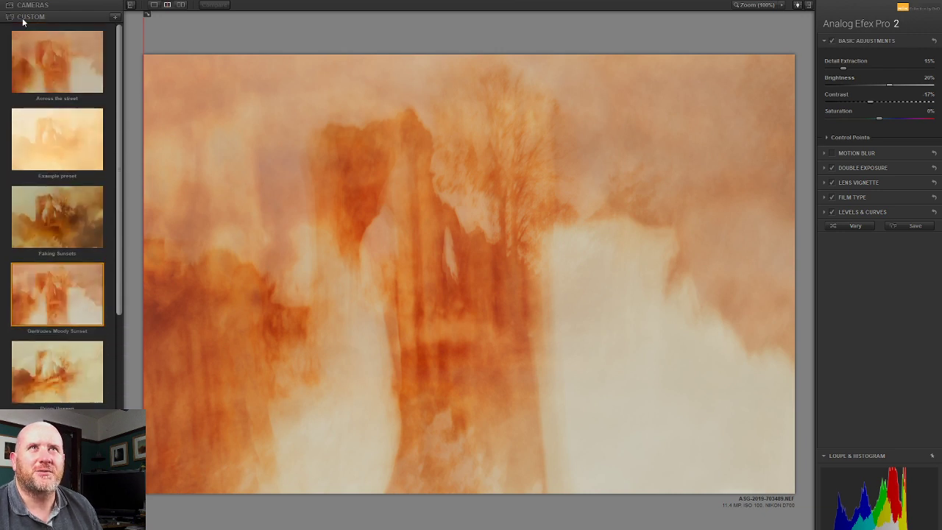
left_click(41, 74)
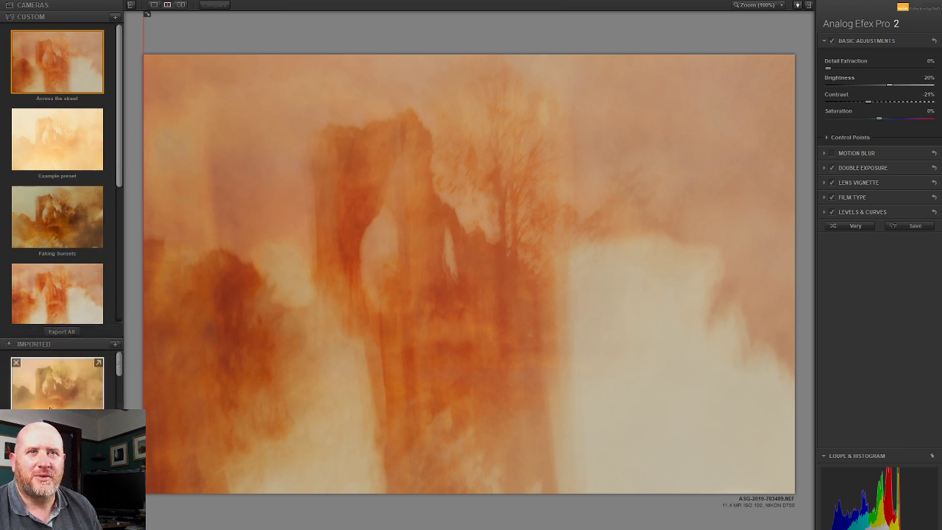
Step: Return to the imported recipes and apply Bamburgh Side View
scroll(49, 404, "down", 5)
scroll(57, 191, "down", 1)
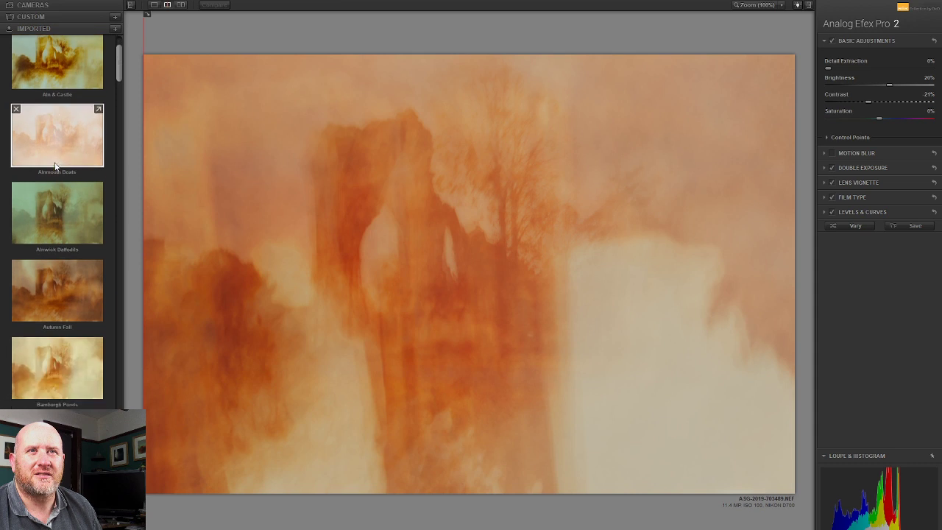
scroll(55, 166, "down", 2)
left_click(56, 302)
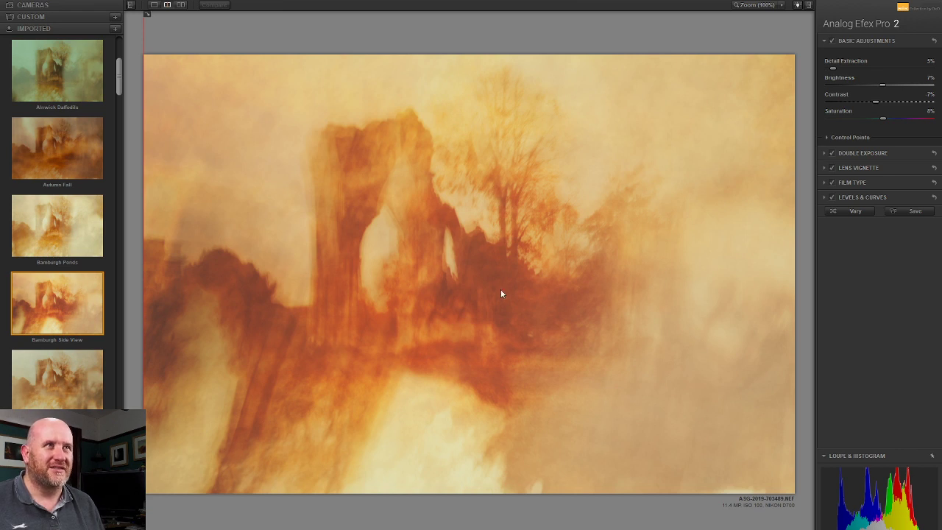
Step: Set the double exposure's Exposure to 32% and raise its Exposure Balance slightly
left_click(870, 151)
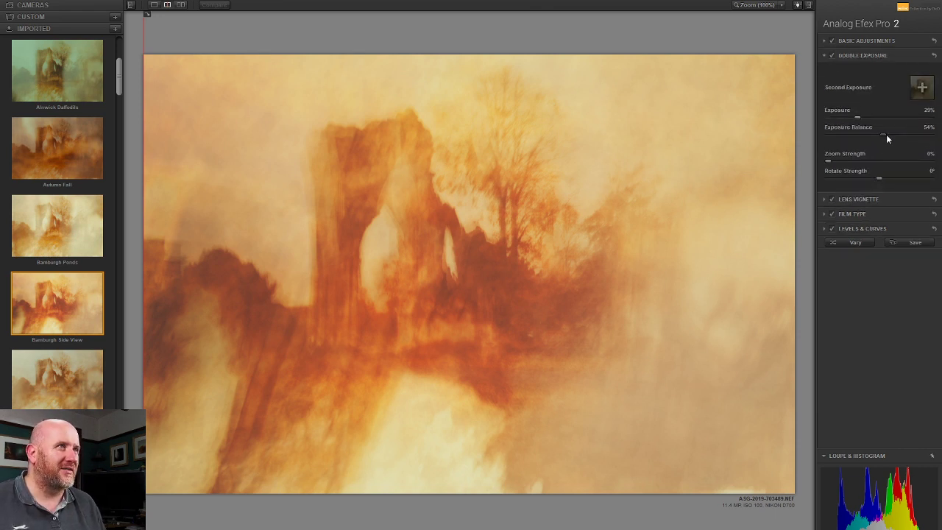
double_click(884, 138)
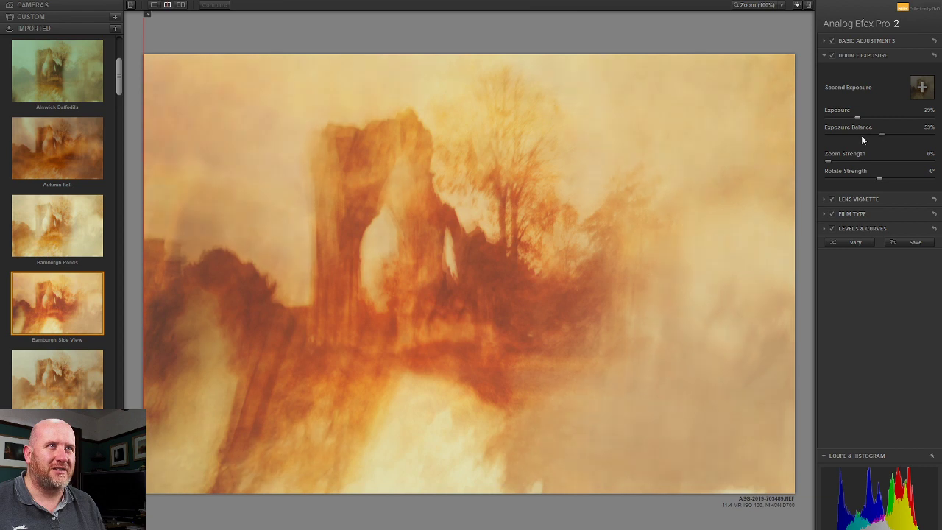
left_click(862, 136)
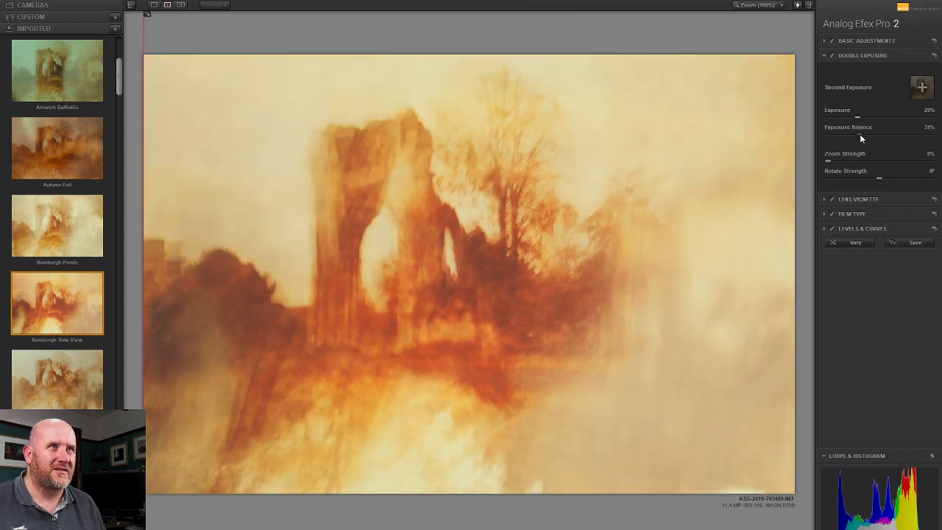
left_click_drag(887, 135, 862, 120)
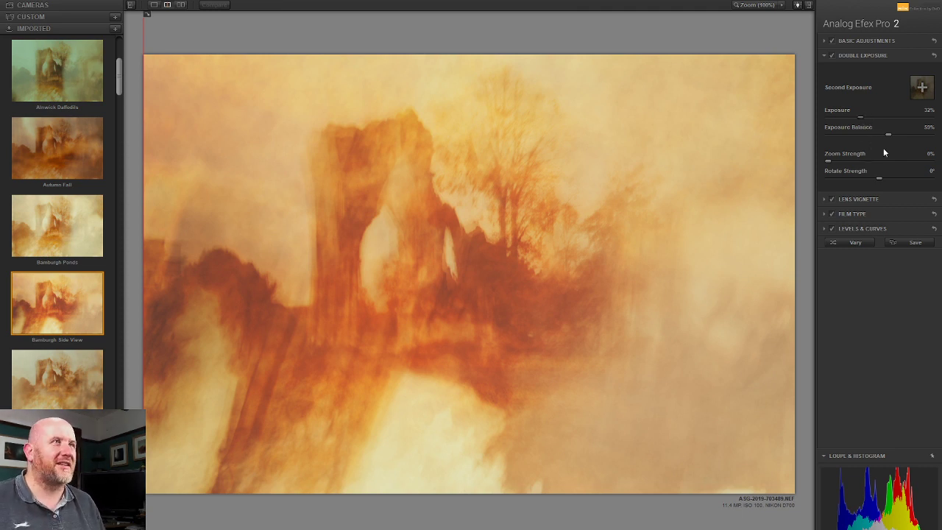
Step: Compare the image with and without the basic adjustments and raise Detail Extraction to 11%
left_click(831, 41)
left_click(831, 41)
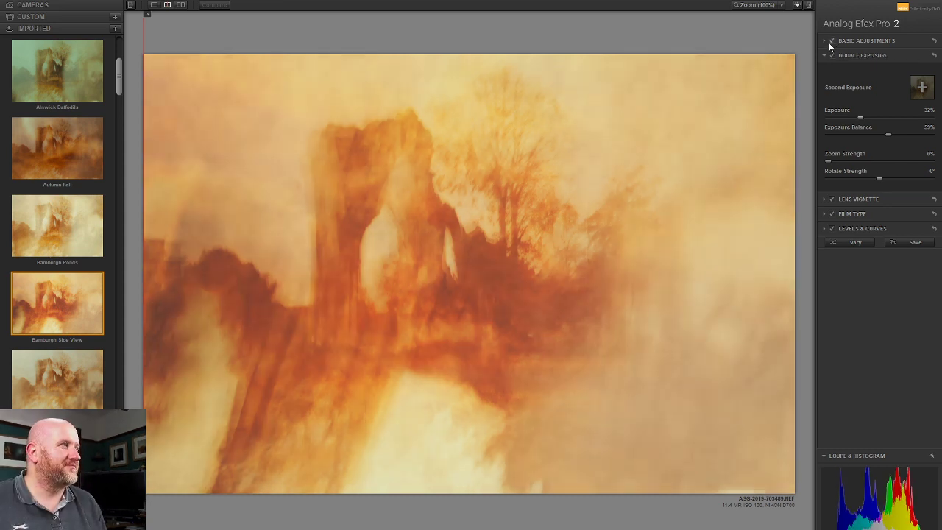
left_click(832, 41)
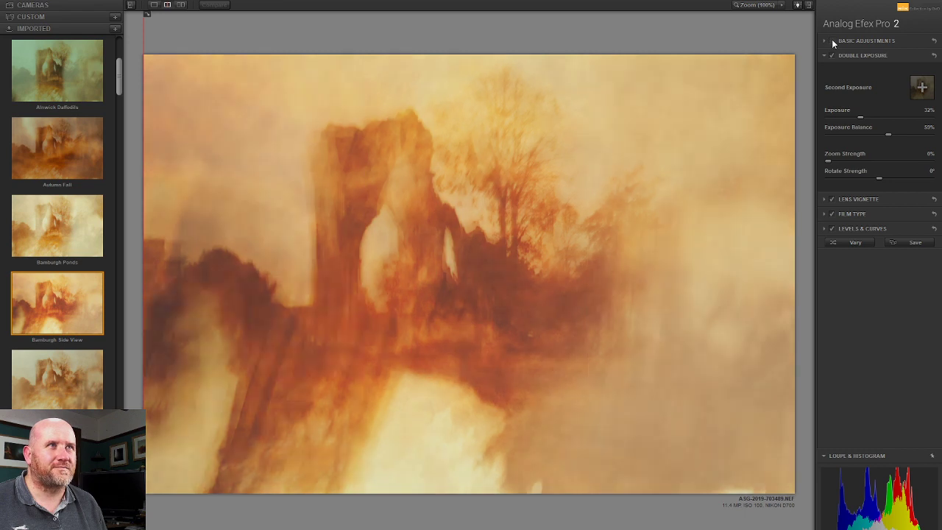
left_click(832, 41)
left_click(847, 40)
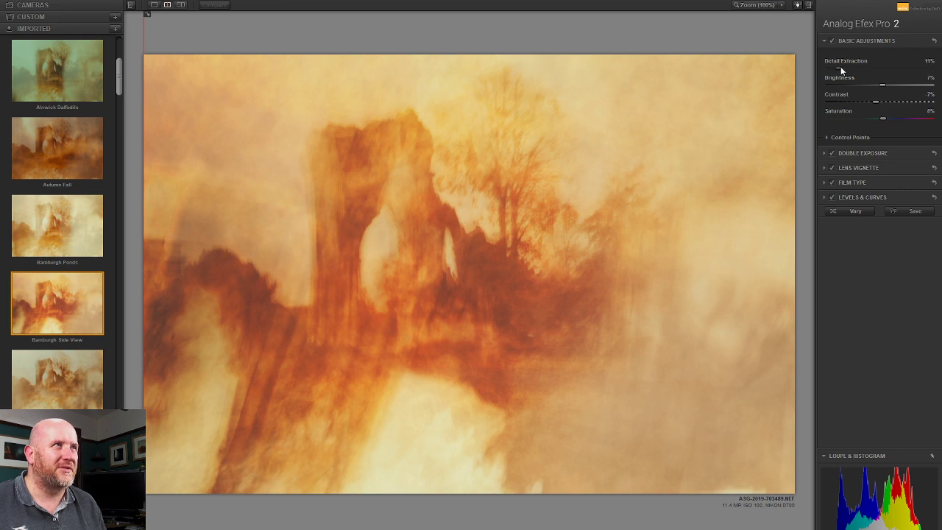
Step: Compare the image with and without the lens vignette and examine its Amount setting
left_click(830, 168)
left_click(829, 168)
left_click(854, 168)
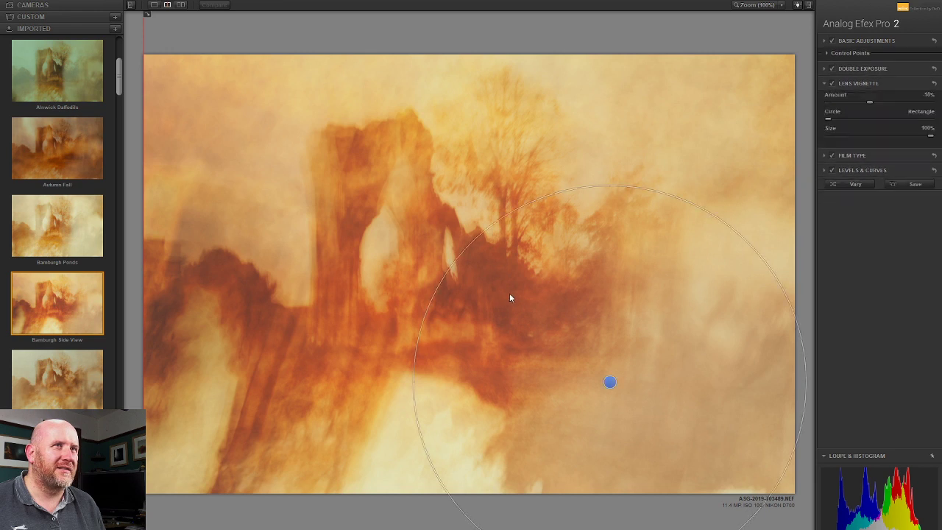
left_click_drag(870, 97, 871, 97)
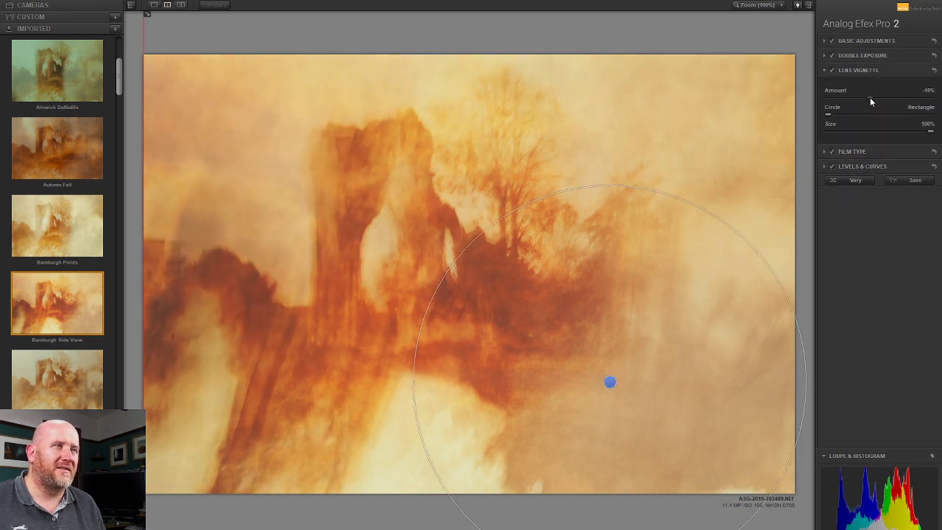
Step: Check the Cool film type's effect, shift it further towards faded, and set its strength to 50%
left_click(831, 151)
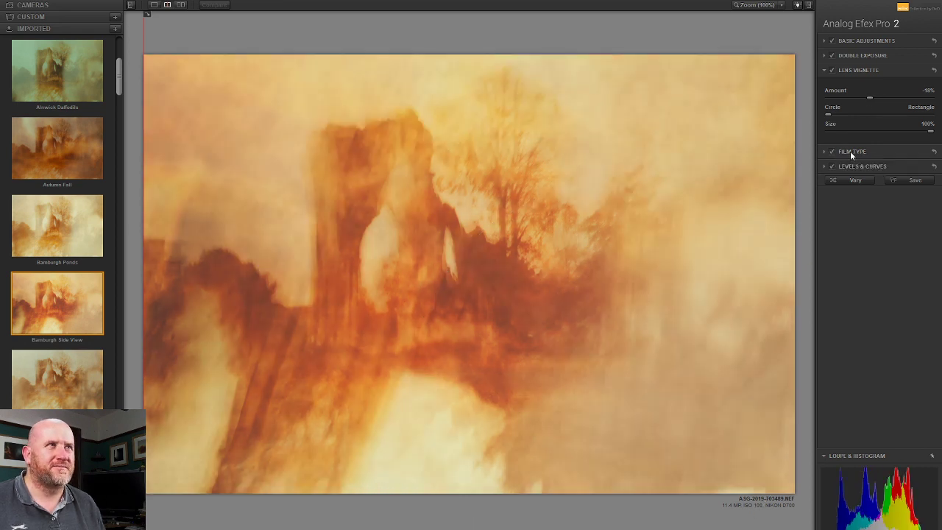
left_click(851, 151)
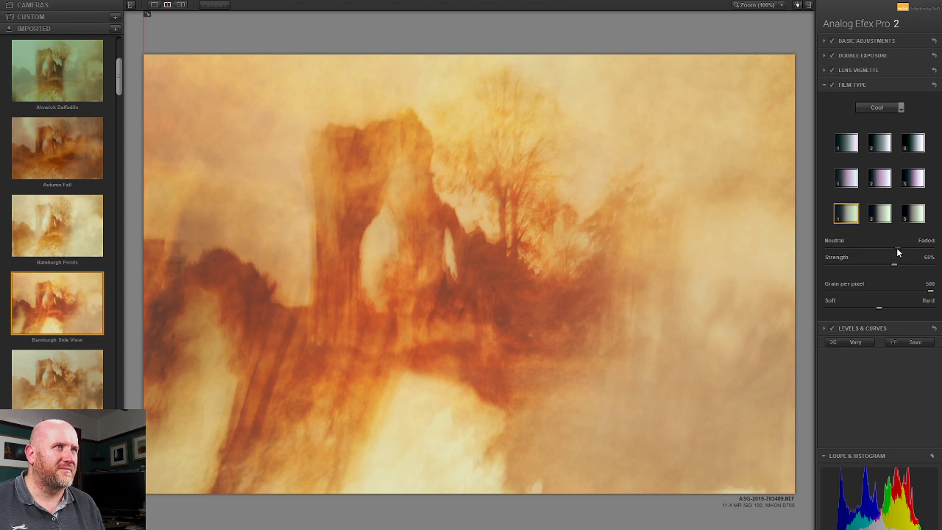
double_click(897, 248)
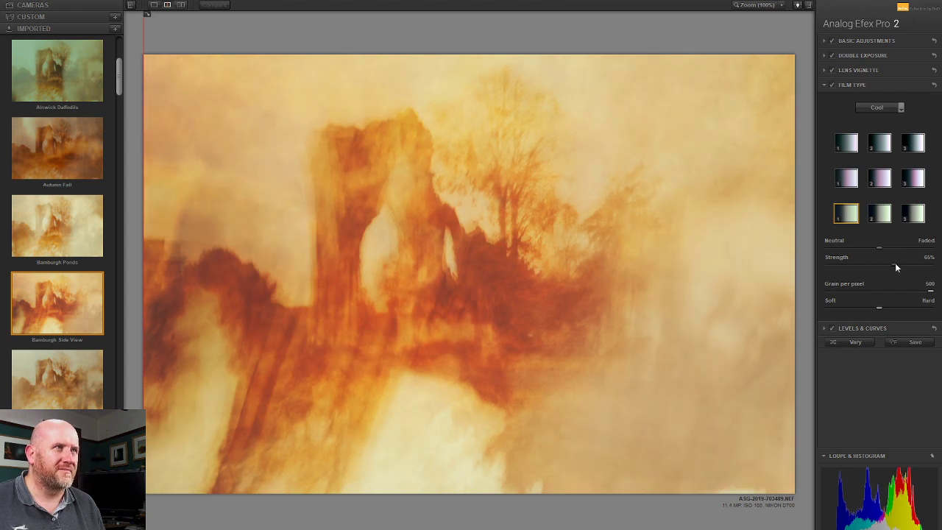
left_click_drag(897, 249, 919, 251)
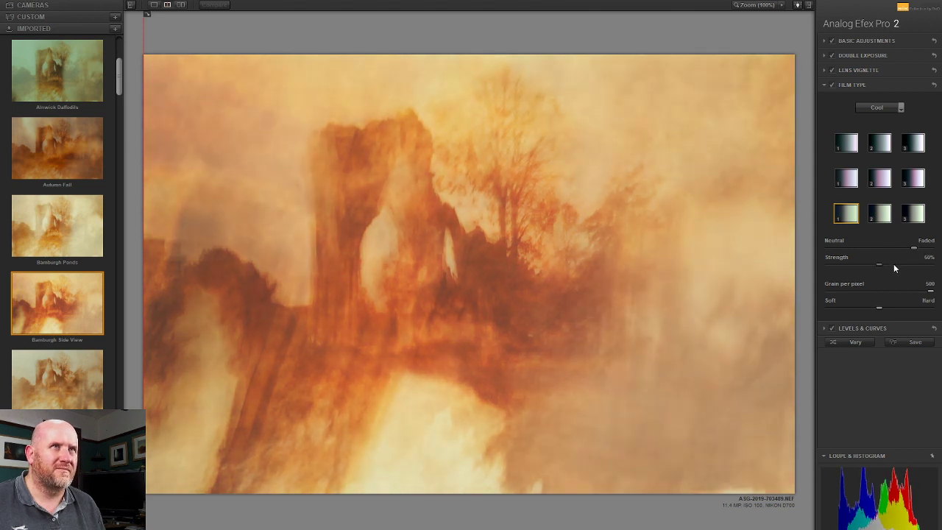
Step: Compare the image with and without Levels & Curves and nudge the highlight end point of the RGB curve
left_click(831, 329)
left_click(832, 328)
left_click(832, 328)
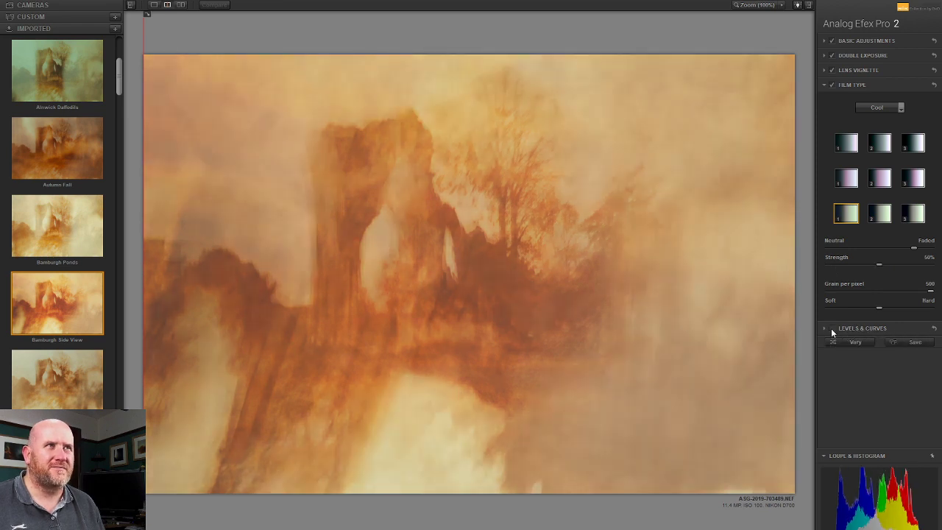
left_click(832, 328)
left_click(865, 329)
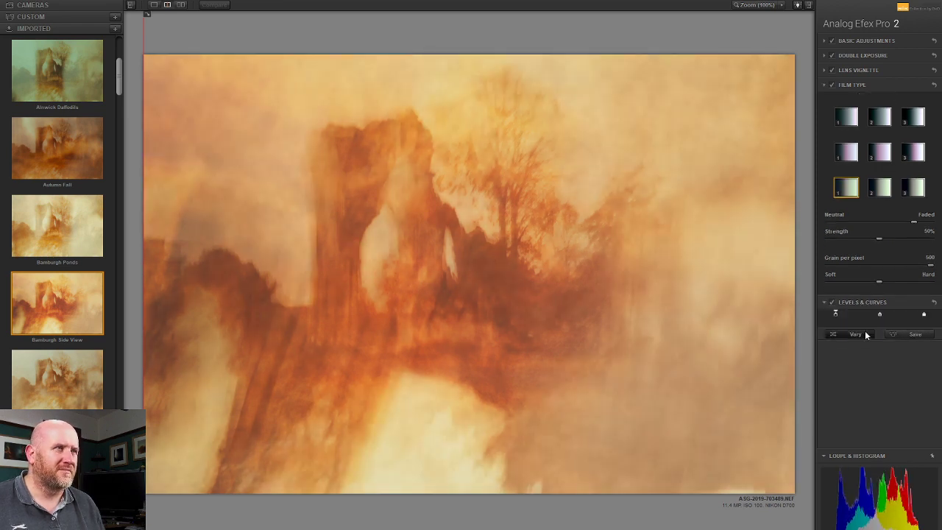
mouse_move(925, 163)
left_mouse_down()
mouse_move(926, 153)
mouse_move(923, 162)
left_mouse_up()
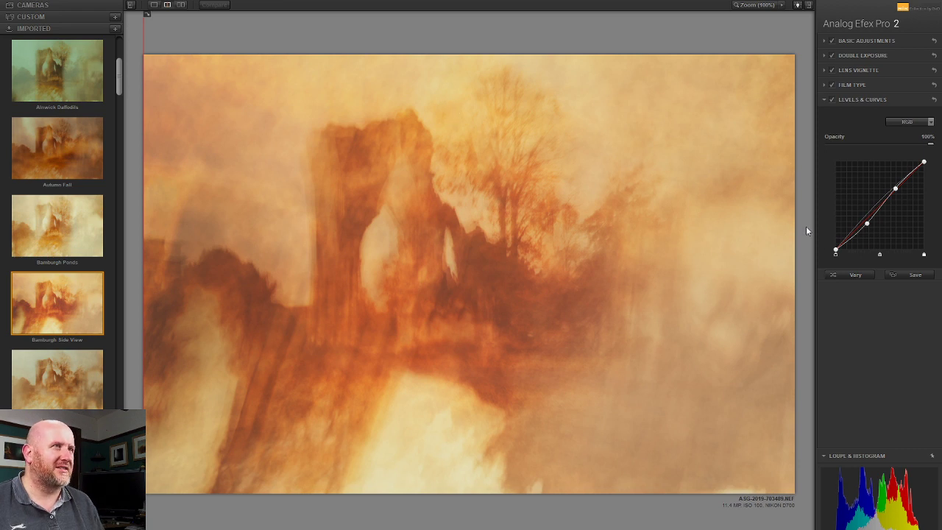
Step: Apply the adjusted Analog Efex recipe and set the resulting layer's blend mode to Multiply
left_click_drag(826, 249, 807, 255)
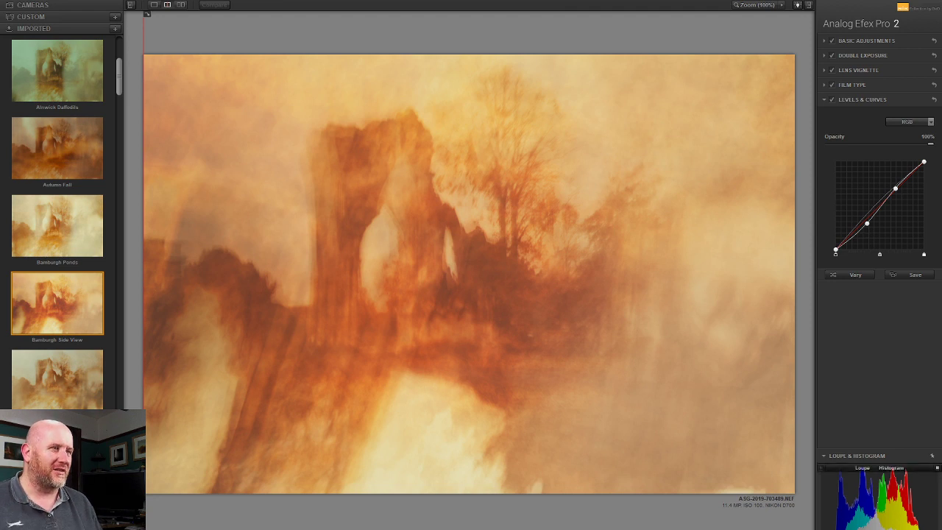
left_click(937, 527)
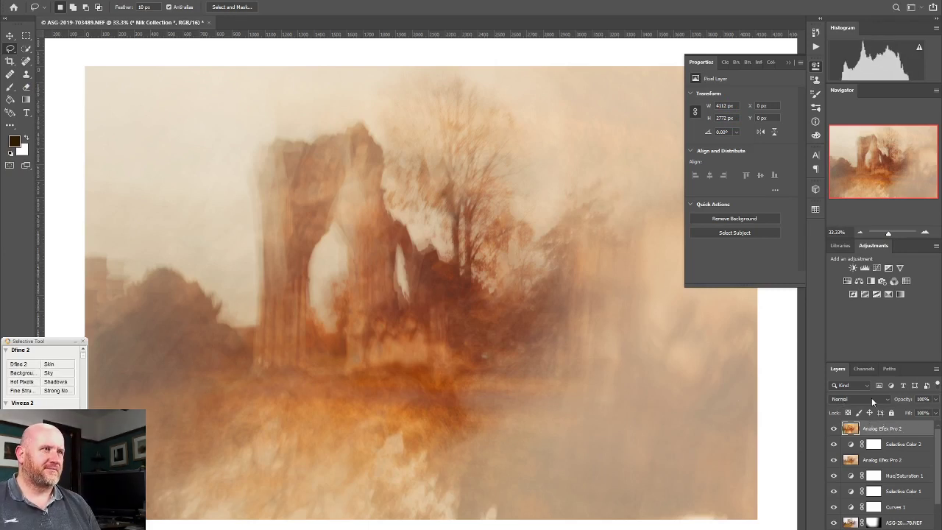
left_click(870, 398)
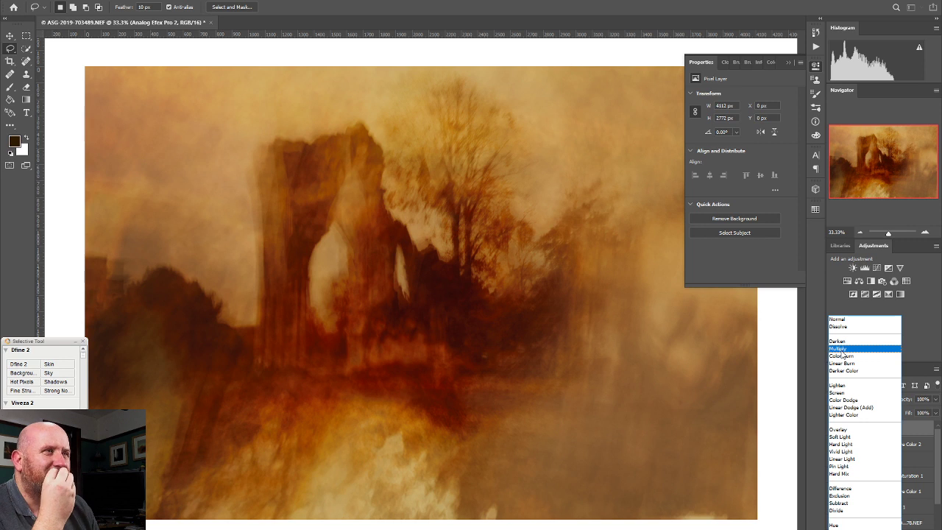
left_click(843, 350)
Step: Lower the top Analog Efex layer's opacity to 42% and compare the image with and without the layer
left_click(935, 399)
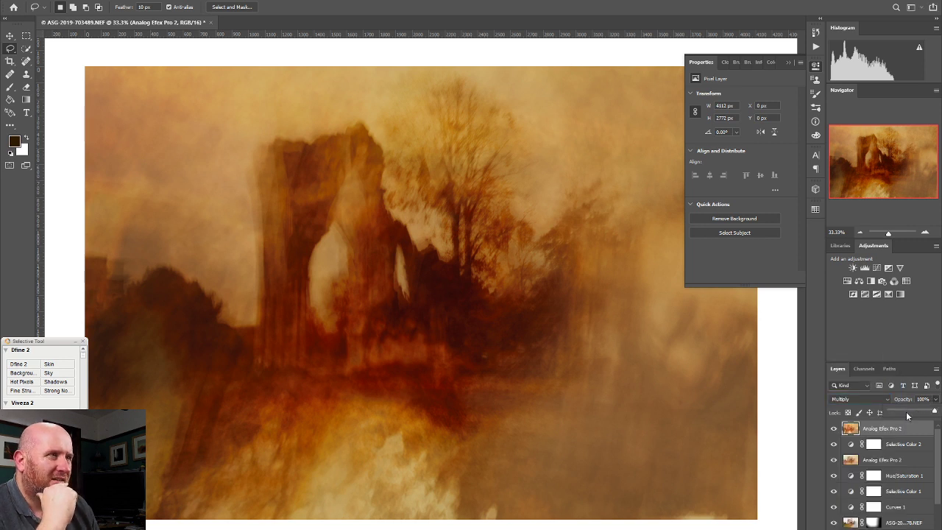
left_click(906, 411)
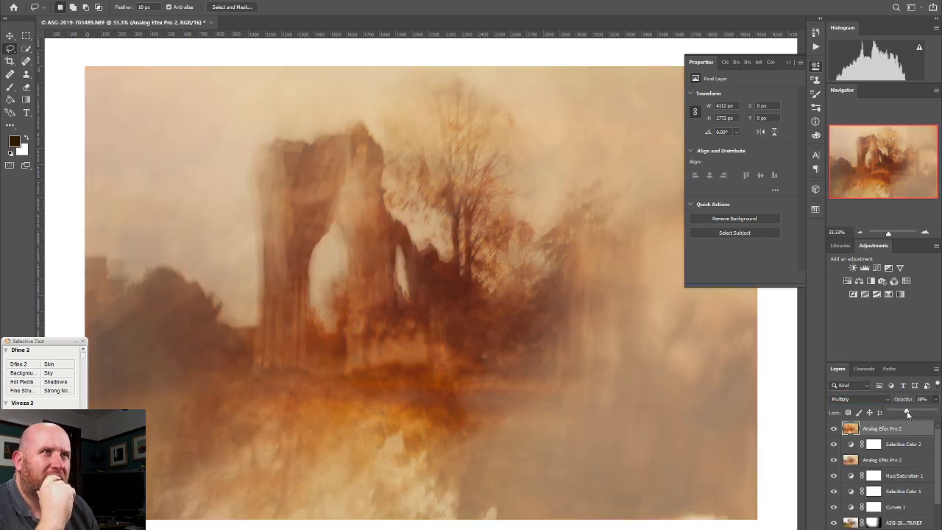
left_click(834, 430)
left_click(834, 430)
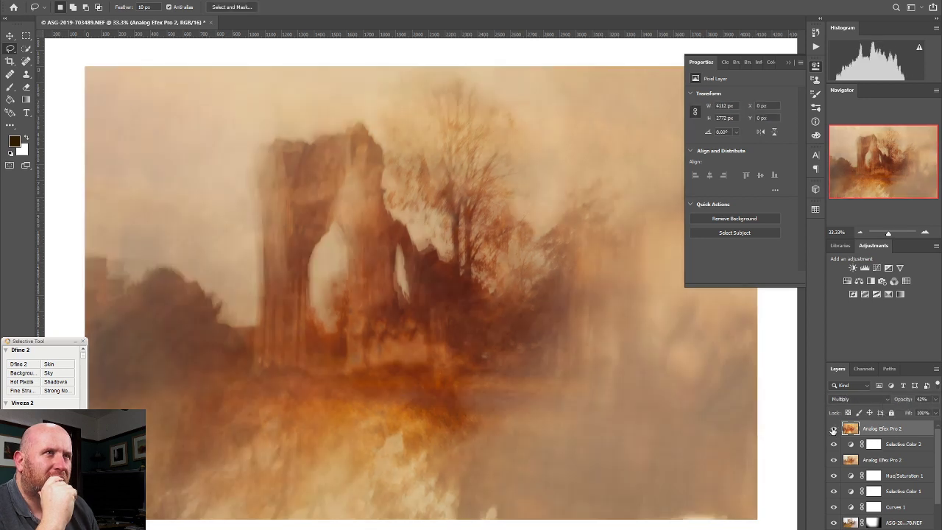
left_click(834, 431)
left_click(834, 430)
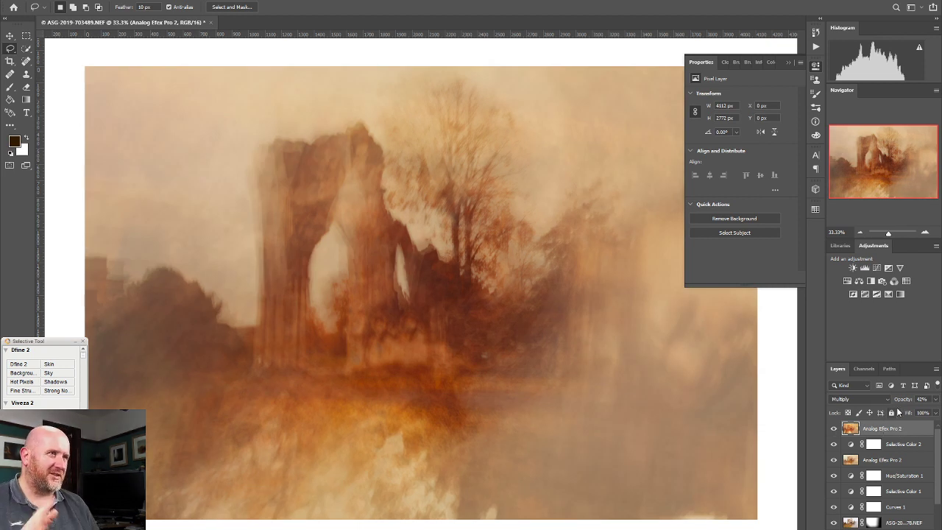
Step: Fine-tune the top Analog Efex layer's opacity to 40%
left_click(935, 400)
left_click_drag(907, 413, 902, 413)
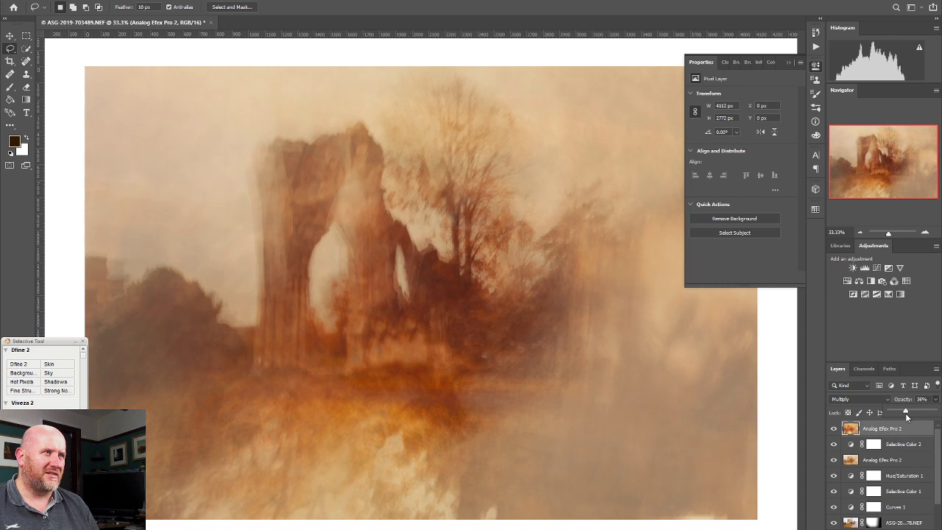
left_click_drag(906, 417, 909, 419)
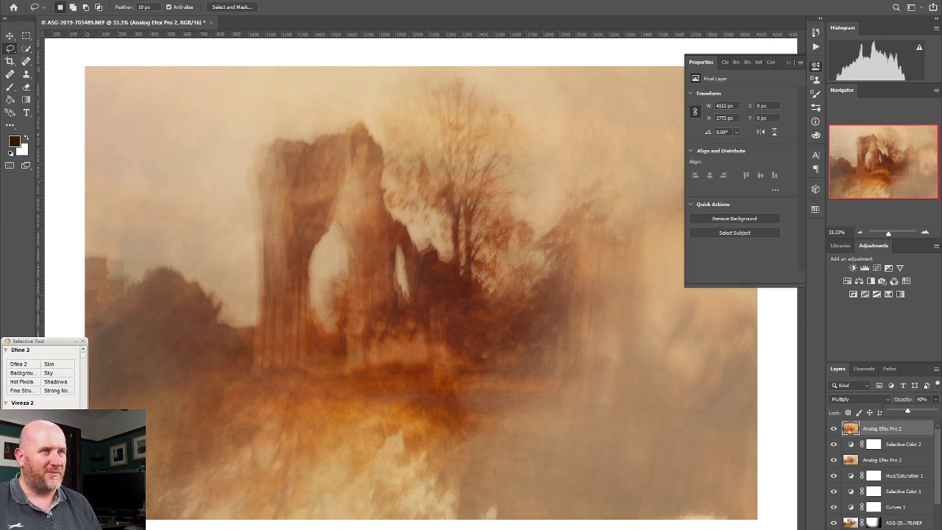
Step: Hide the top Analog Efex layer with a black mask and prepare a white brush at 59% opacity and 800 px
left_click(870, 528, "alt")
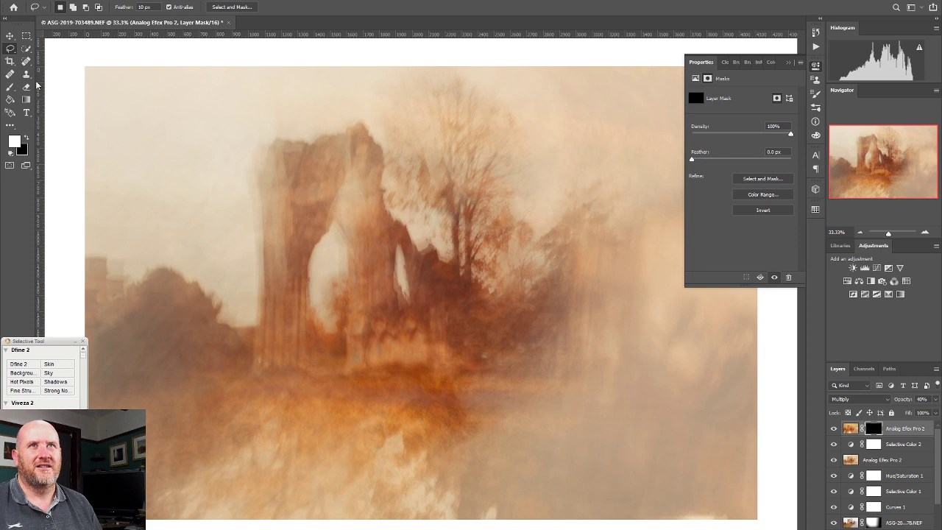
left_click(9, 86)
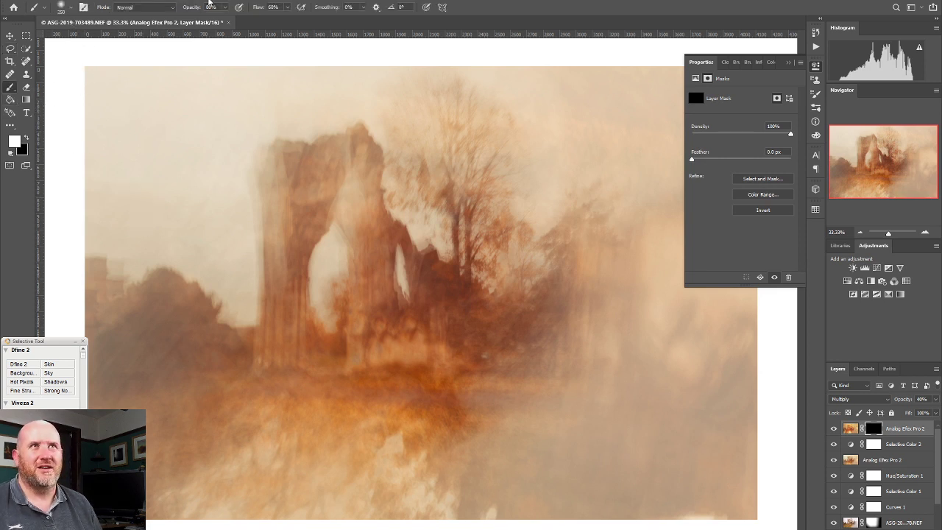
left_click(225, 8)
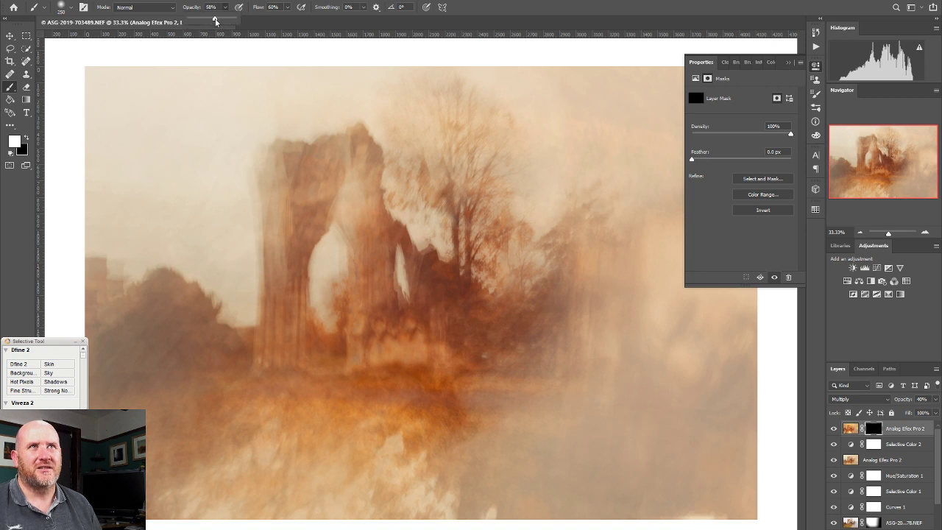
left_click(248, 4)
key("bracketright")
key("bracketright")
key("bracketright")
key("bracketright")
key("bracketright")
key("bracketright")
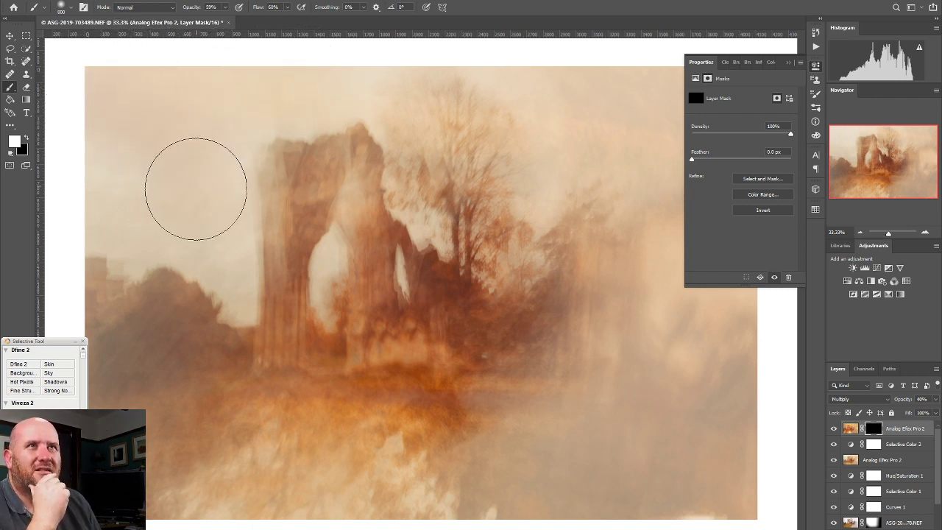
Step: Paint white on the mask to reveal the effect in the sky around the arch and tree, and collapse the mask properties
left_click_drag(140, 229, 116, 238)
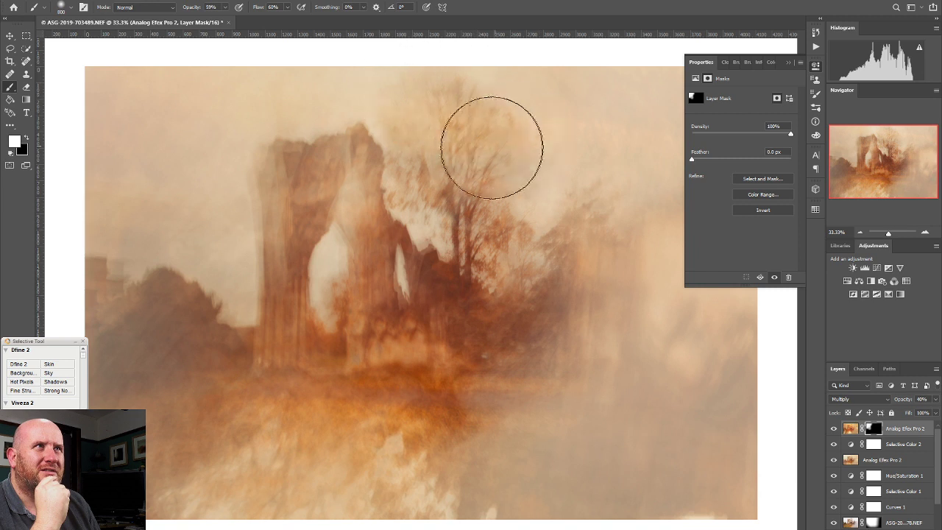
mouse_move(462, 219)
left_mouse_down()
mouse_move(529, 175)
mouse_move(515, 152)
mouse_move(427, 192)
mouse_move(393, 95)
left_mouse_up()
mouse_move(233, 119)
left_mouse_down()
mouse_move(371, 107)
mouse_move(180, 85)
mouse_move(392, 90)
mouse_move(274, 107)
mouse_move(235, 124)
mouse_move(276, 106)
mouse_move(274, 124)
mouse_move(412, 94)
left_mouse_up()
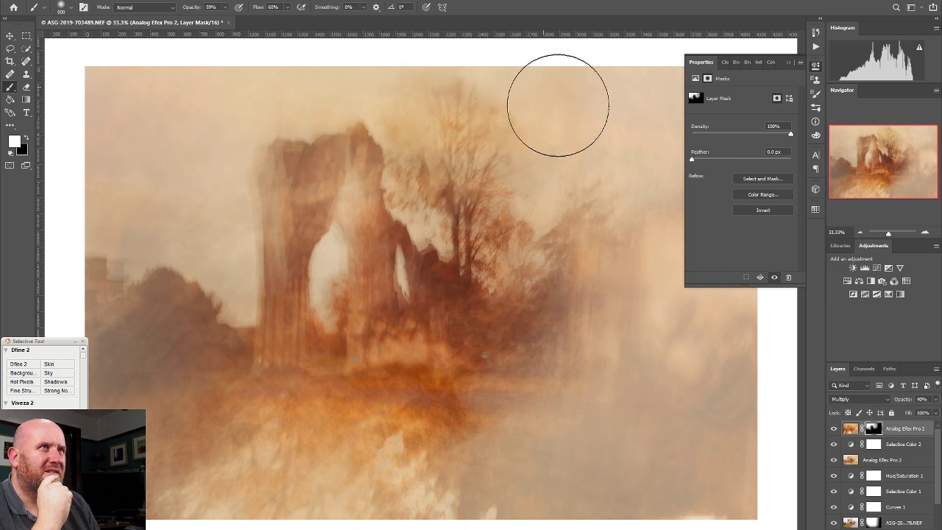
left_click(815, 67)
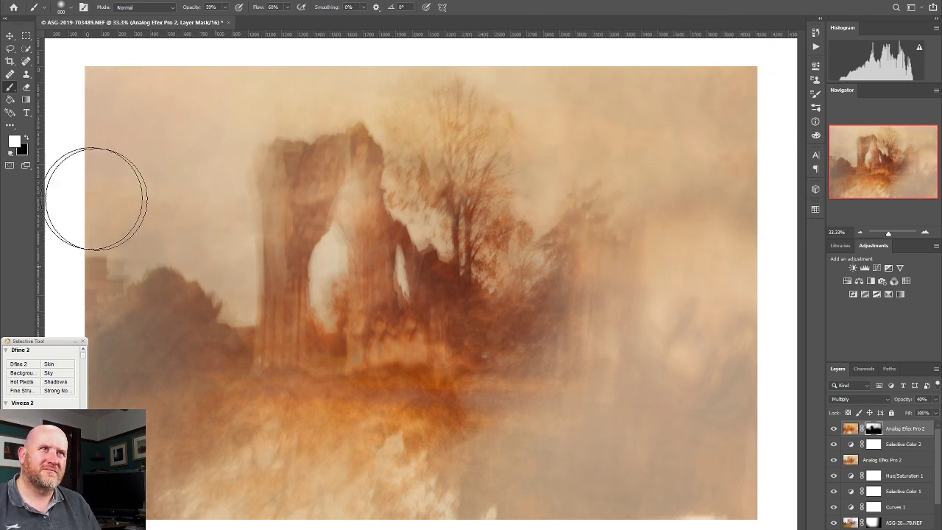
Step: Reveal the effect in the arch's openings with a 250 px brush and enlarge the brush to 900 px
key("bracketleft")
key("bracketleft")
key("bracketleft")
key("bracketleft")
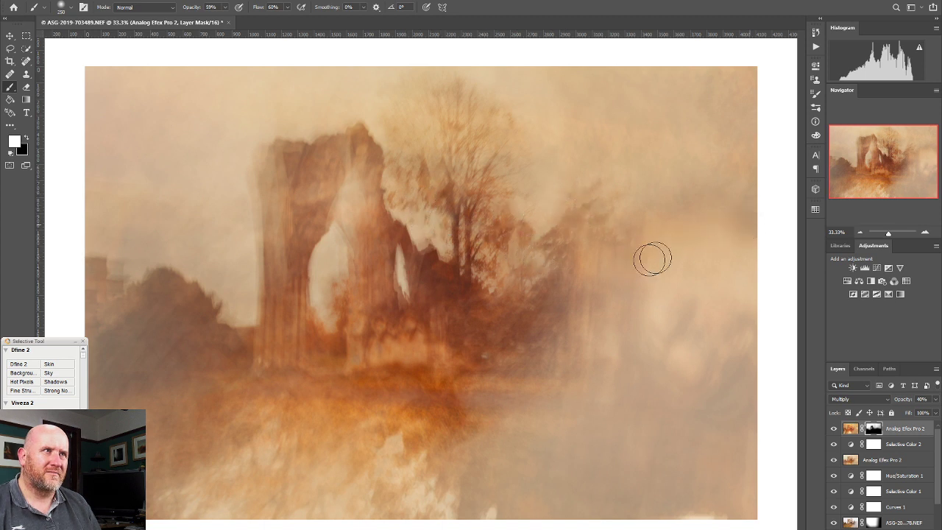
key("bracketright")
key("bracketright")
key("bracketright")
key("bracketright")
key("bracketright")
key("bracketright")
key("bracketright")
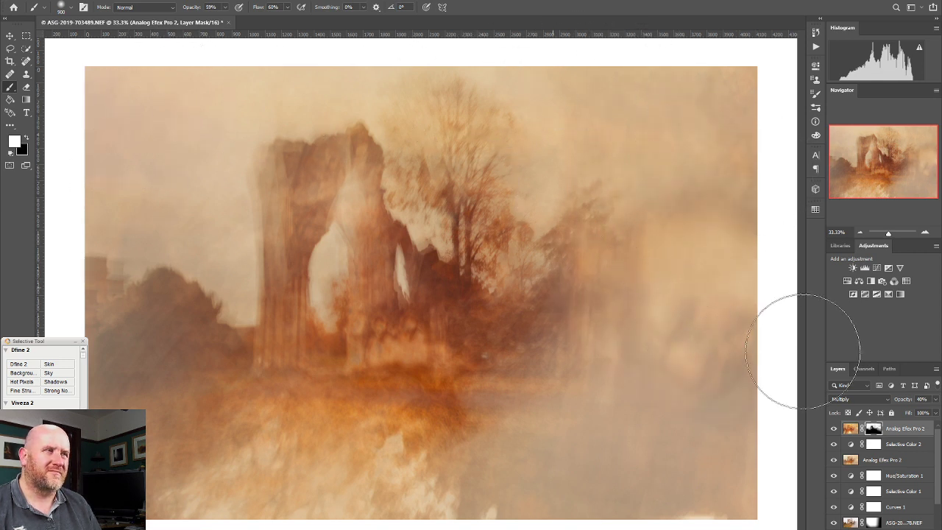
Step: Raise the masked Analog Efex layer's opacity to 50% and compare the image with and without it
left_click(935, 399)
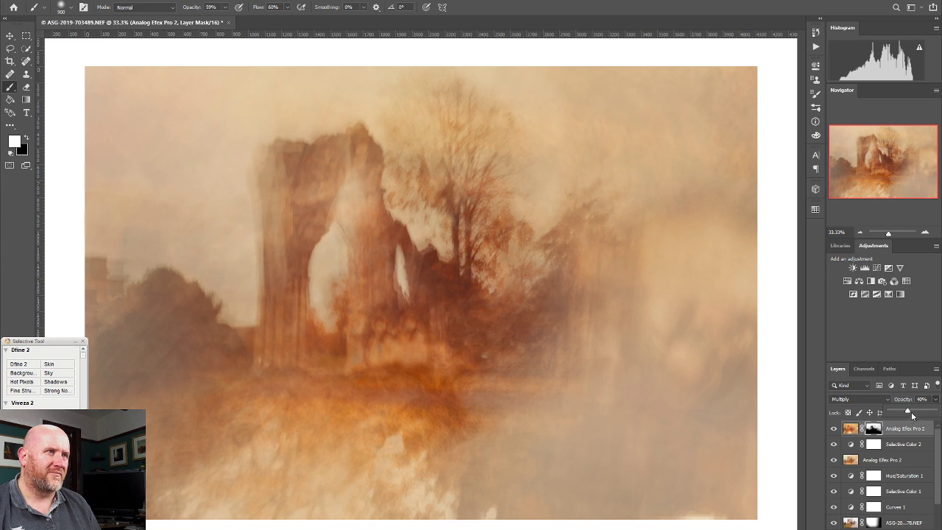
mouse_move(907, 412)
left_mouse_down()
mouse_move(926, 417)
mouse_move(913, 421)
left_mouse_up()
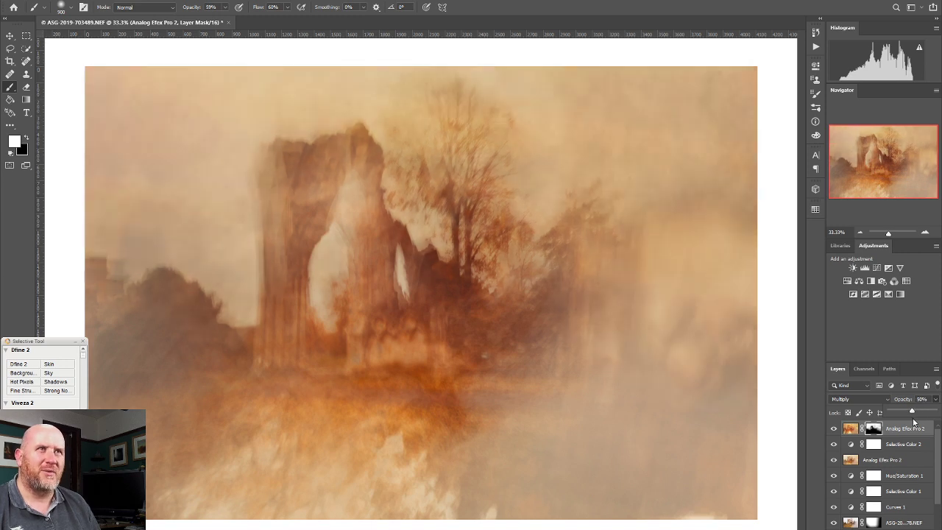
left_click(834, 429)
left_click(835, 429)
left_click(834, 429)
left_click(834, 430)
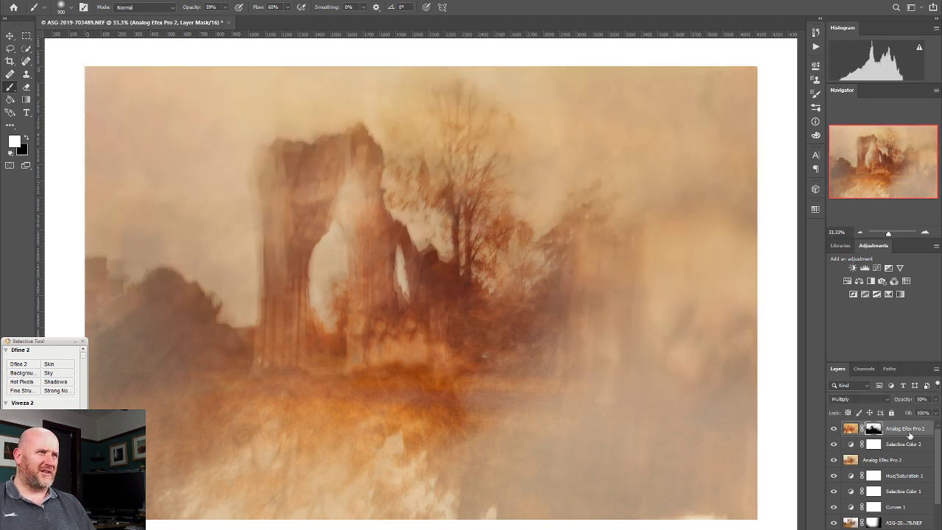
Step: Add a Curves adjustment lifting input 176 to 198, holding input 74 at 77, and raising the black point's output to 8
left_click(877, 267)
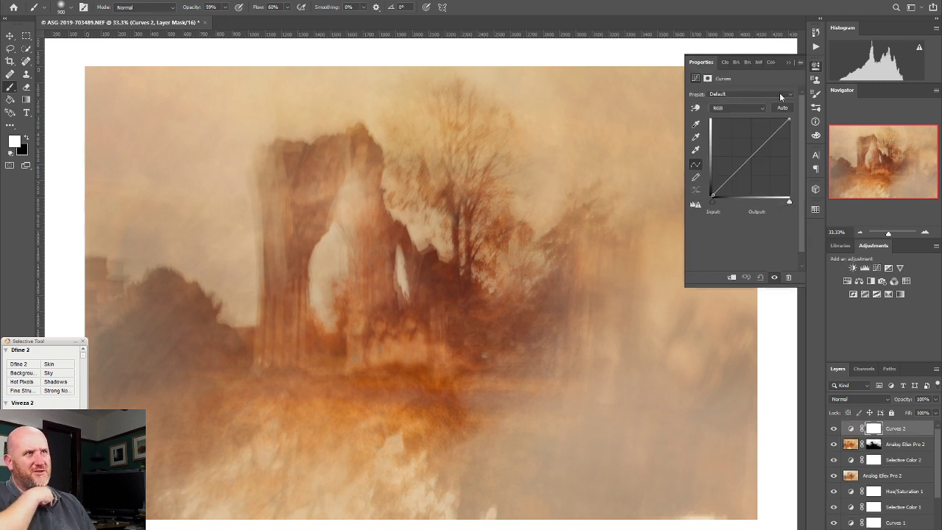
left_click_drag(766, 142, 765, 136)
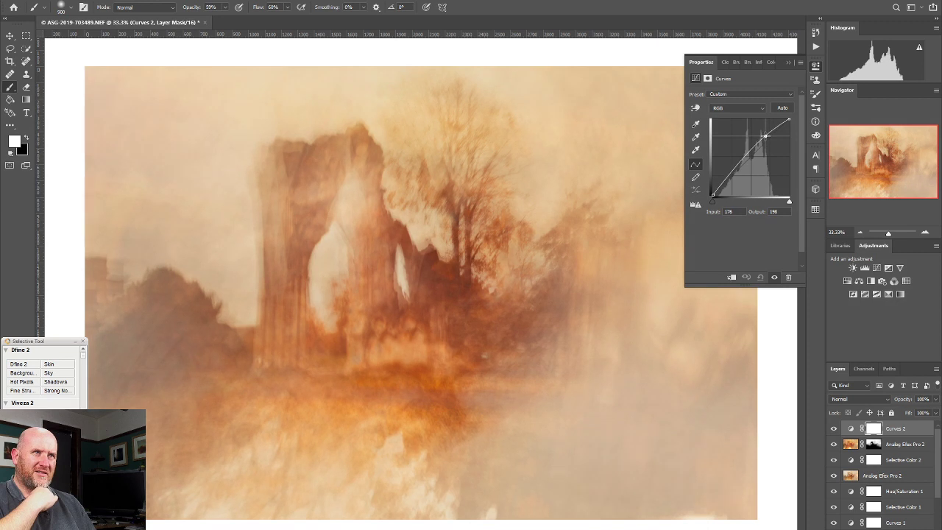
left_click_drag(736, 170, 734, 172)
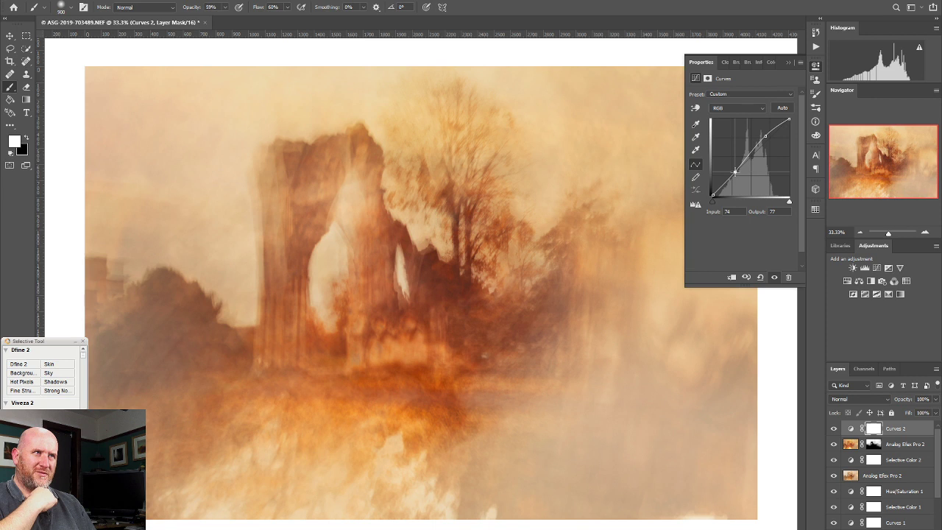
left_click(789, 119)
left_click_drag(789, 120, 803, 108)
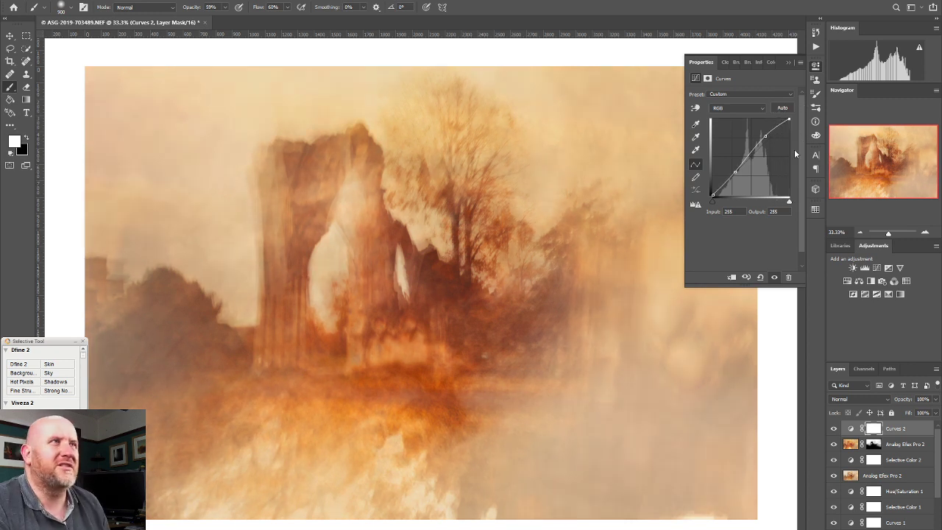
left_click(712, 195)
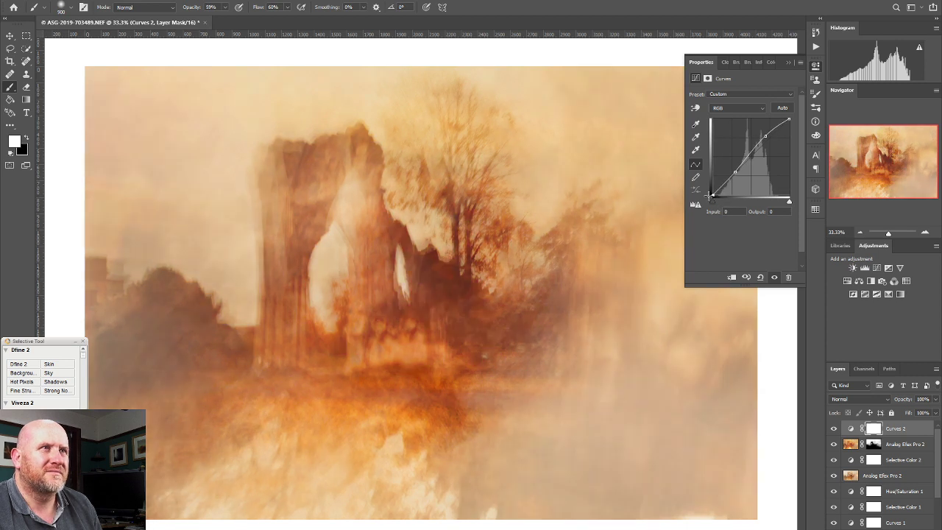
left_click_drag(712, 195, 712, 193)
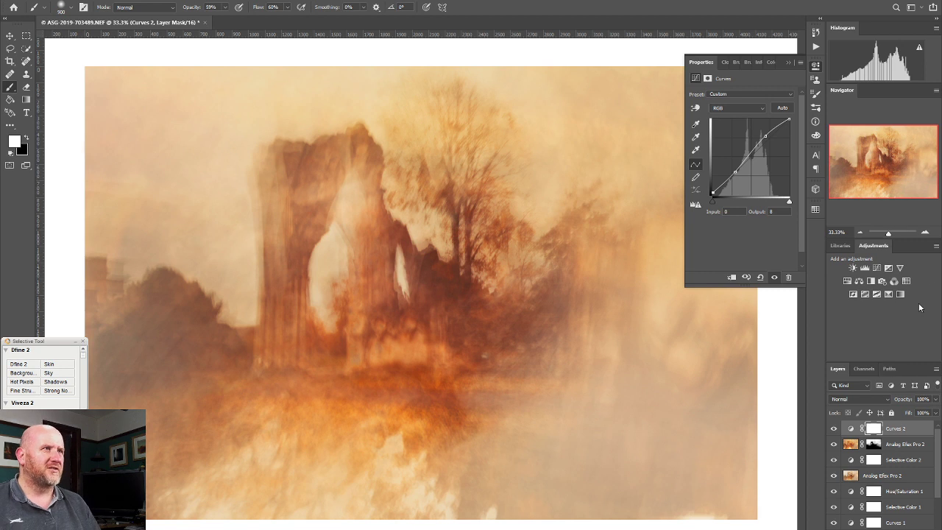
Step: Add a Selective Color adjustment and set the Yellows to +8% magenta and 0% cyan
left_click(889, 294)
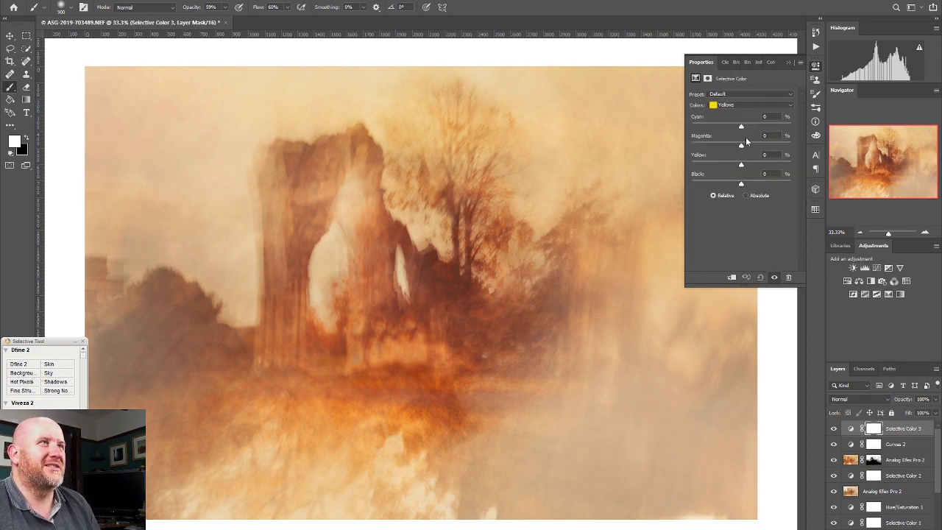
mouse_move(742, 148)
left_mouse_down()
mouse_move(734, 152)
mouse_move(746, 155)
mouse_move(746, 146)
left_mouse_up()
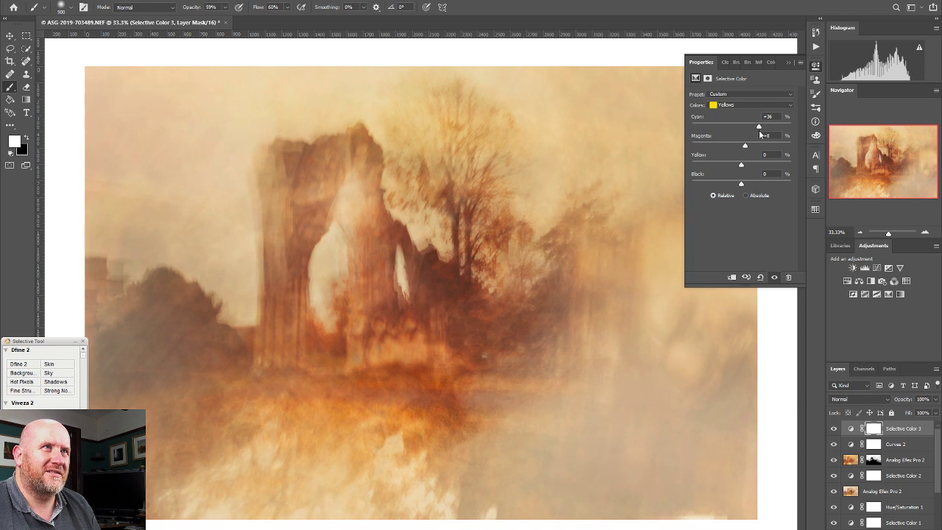
left_click_drag(747, 128, 743, 125)
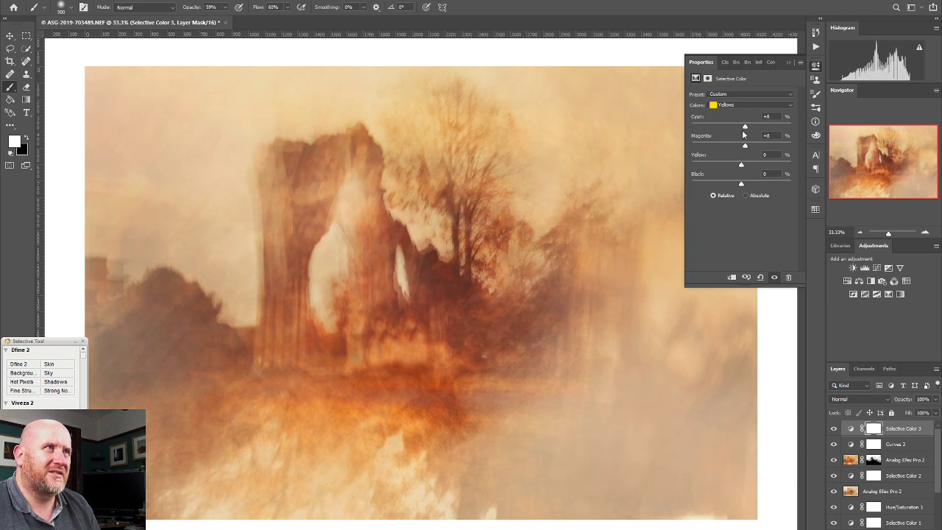
Step: Adjust the Neutrals in the Selective Color layer to +6% cyan, +2% magenta and +11% yellow
left_click(737, 106)
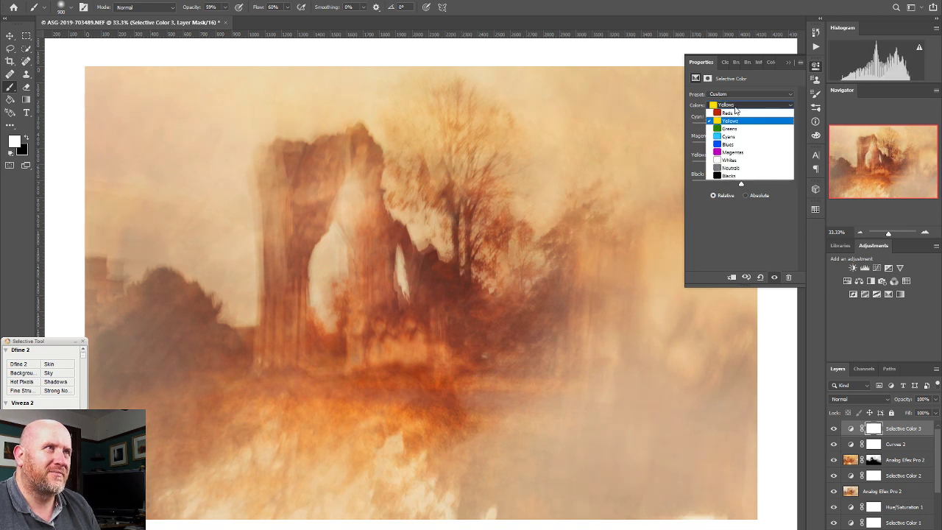
left_click(736, 167)
left_click_drag(749, 128, 747, 130)
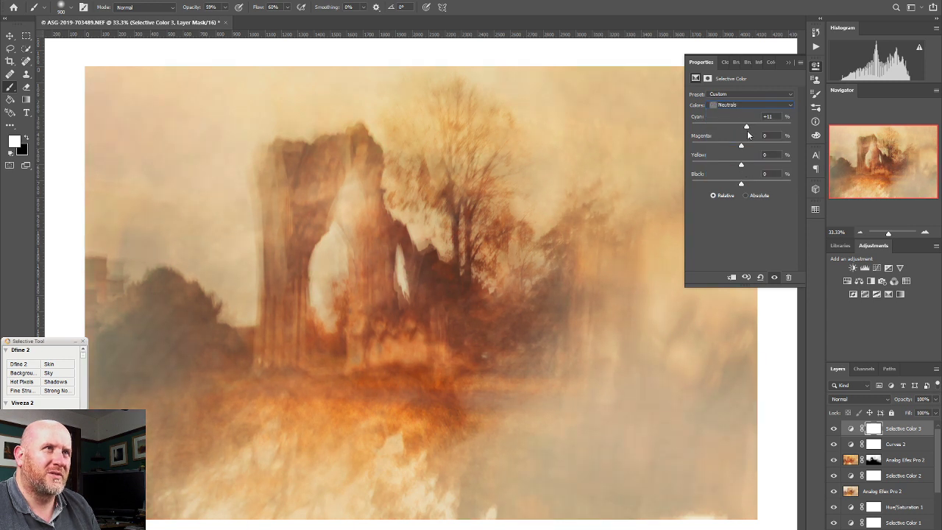
left_click_drag(745, 131, 742, 152)
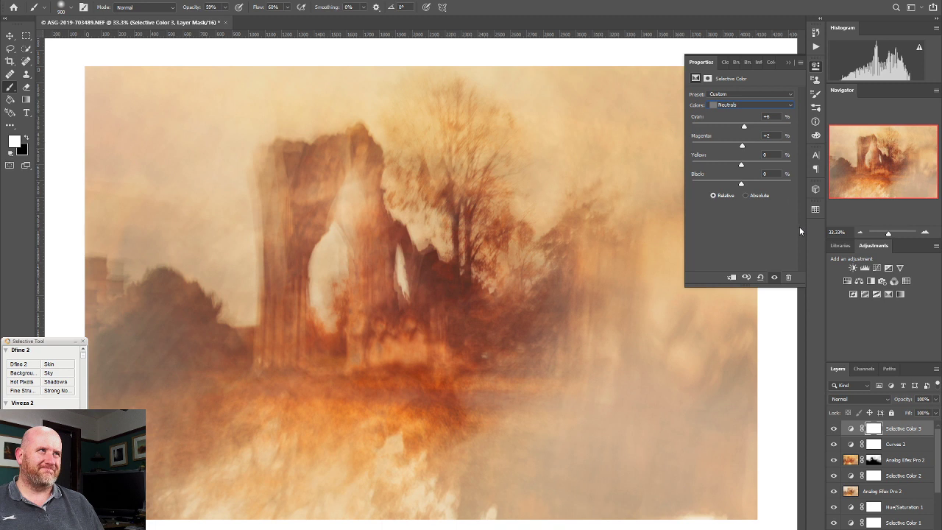
mouse_move(741, 164)
left_mouse_down()
mouse_move(724, 164)
mouse_move(747, 167)
left_mouse_up()
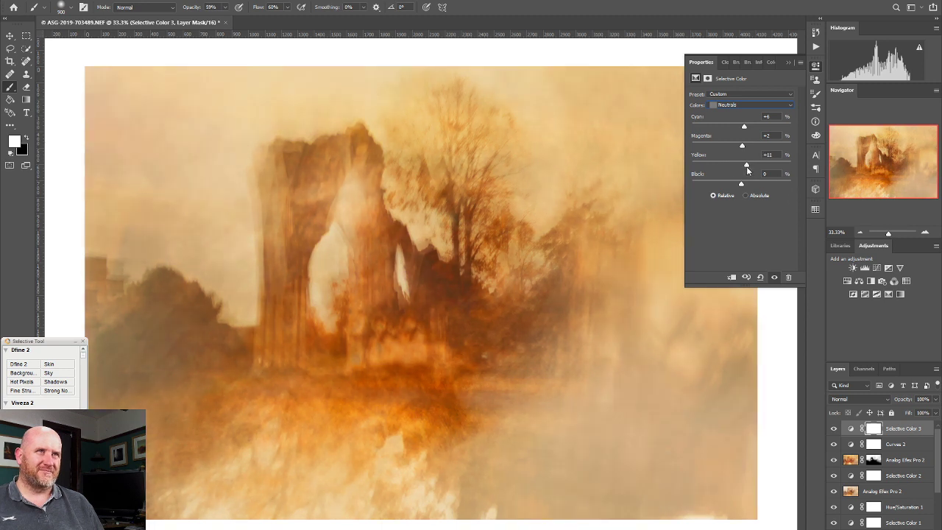
Step: Raise the yellow amount of the Yellows to +12% in the Selective Color layer
left_click(731, 106)
left_click(725, 122)
mouse_move(741, 169)
left_mouse_down()
mouse_move(705, 179)
mouse_move(736, 182)
mouse_move(719, 184)
mouse_move(736, 164)
mouse_move(747, 167)
left_mouse_up()
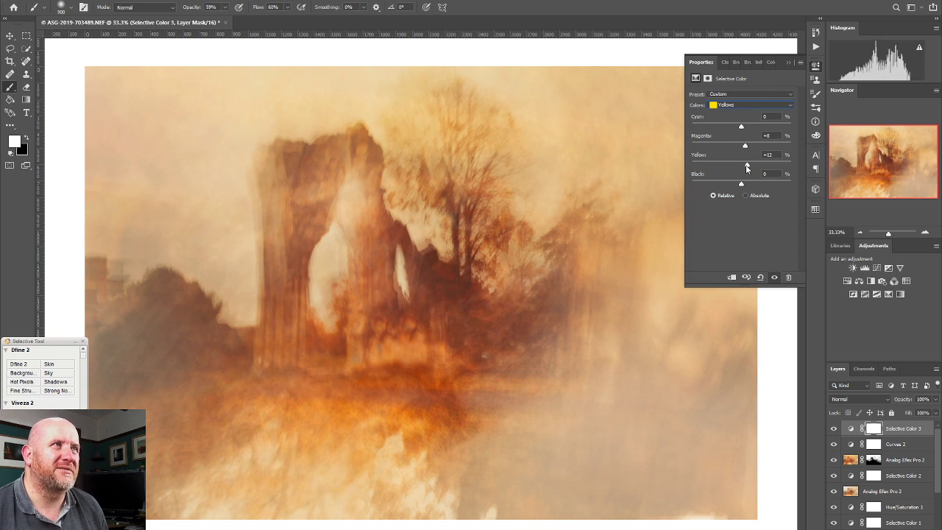
Step: Set the Yellows in the Selective Color layer to -2% cyan, 0% yellow and -2% black
double_click(699, 158)
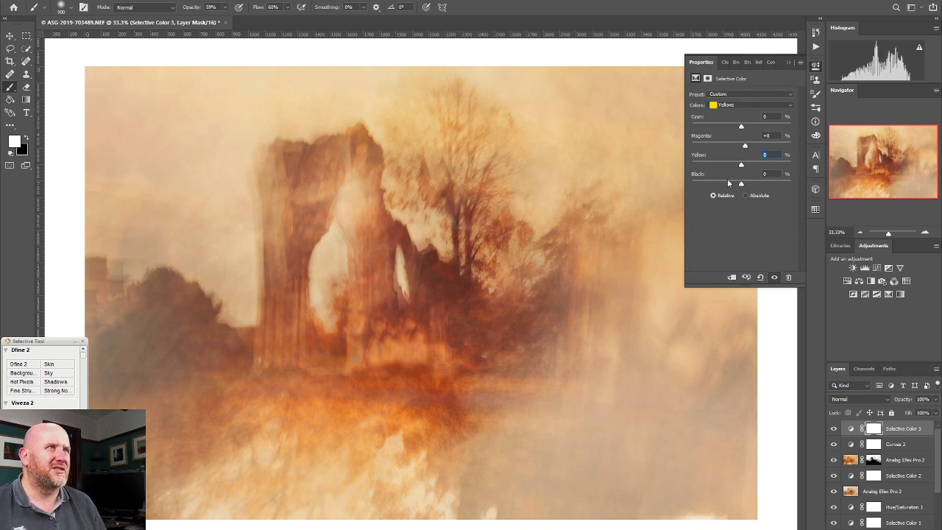
mouse_move(742, 184)
left_mouse_down()
mouse_move(711, 189)
mouse_move(736, 196)
left_mouse_up()
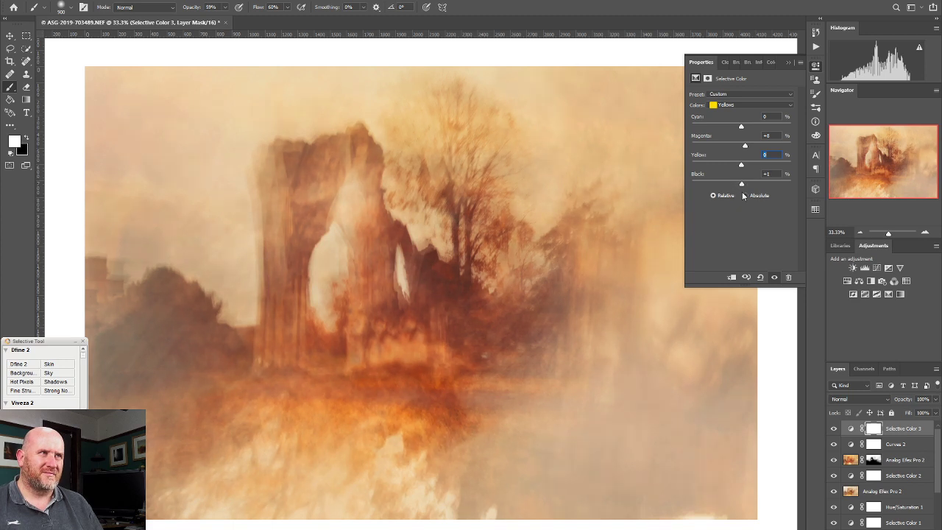
left_click_drag(742, 193, 741, 193)
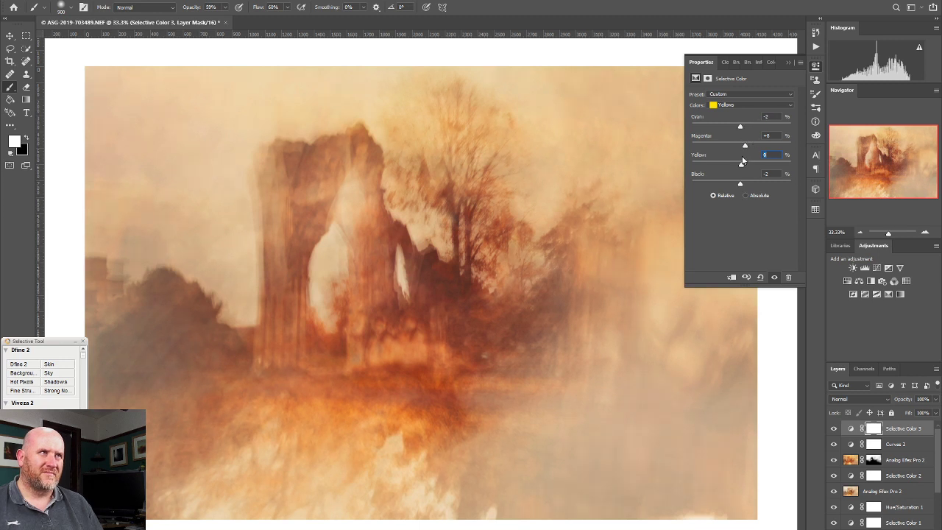
Step: Set the yellow amount of the Whites to -5% in the Selective Color layer
left_click(745, 107)
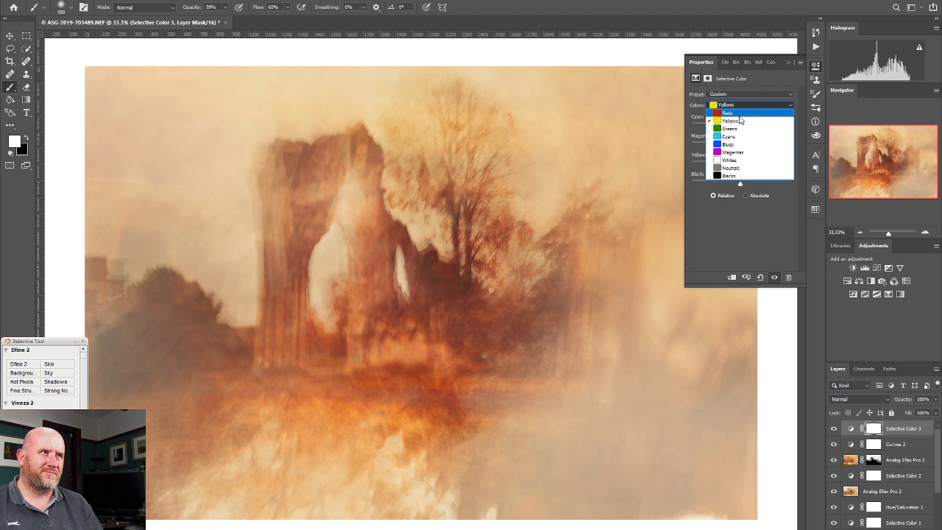
left_click(742, 159)
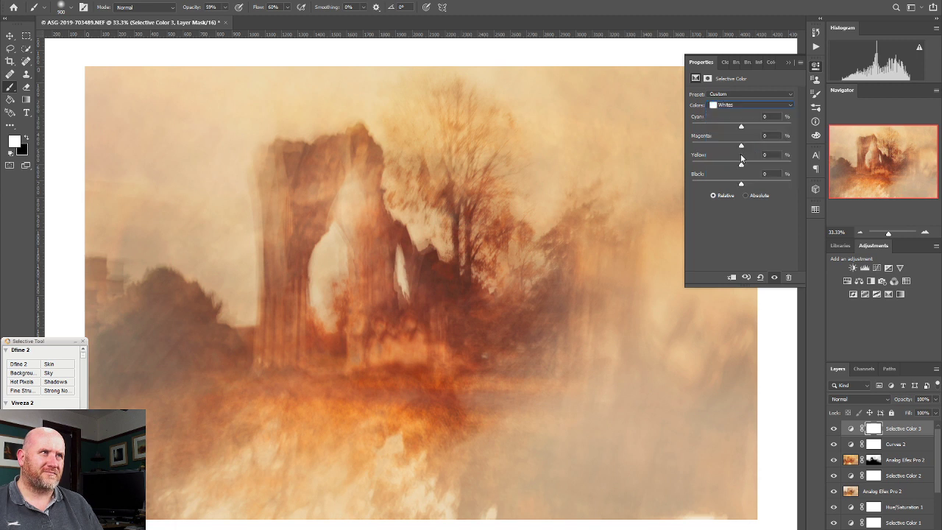
mouse_move(742, 165)
left_mouse_down()
mouse_move(698, 170)
mouse_move(773, 175)
mouse_move(739, 175)
left_mouse_up()
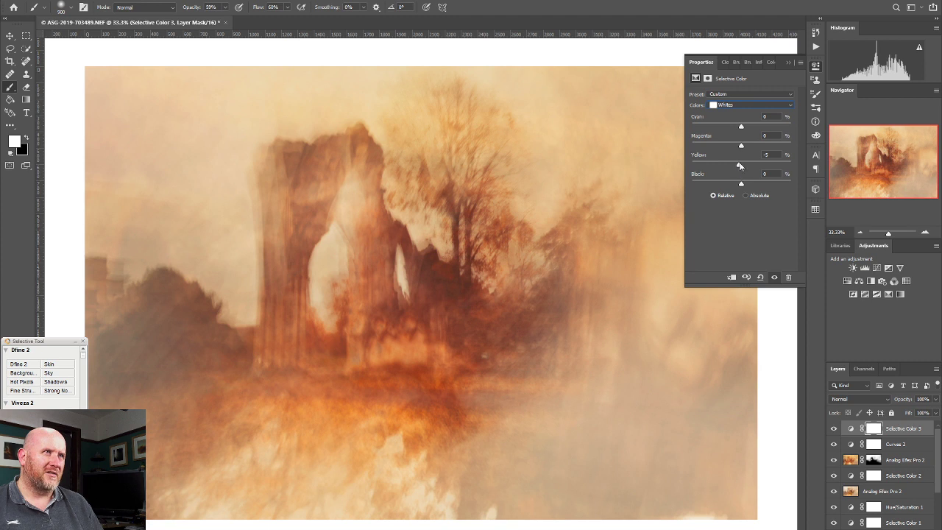
left_click(737, 107)
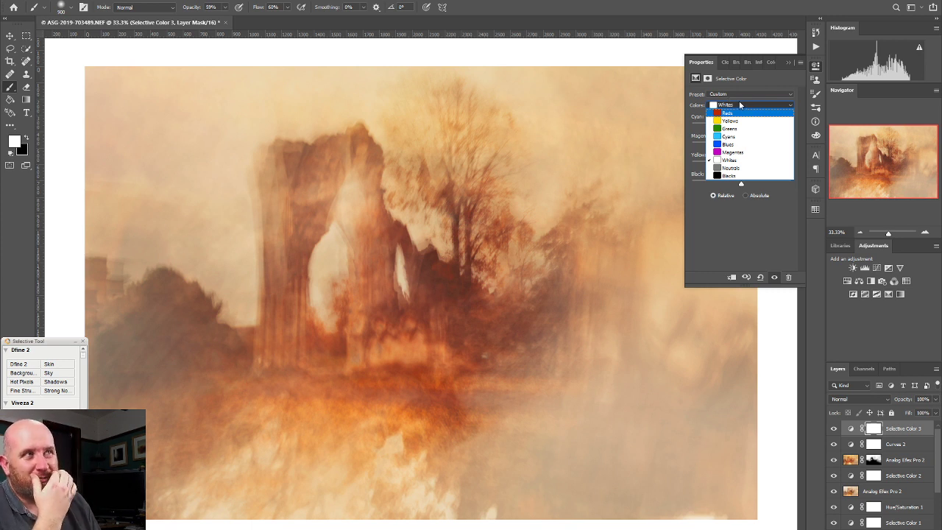
left_click(743, 105)
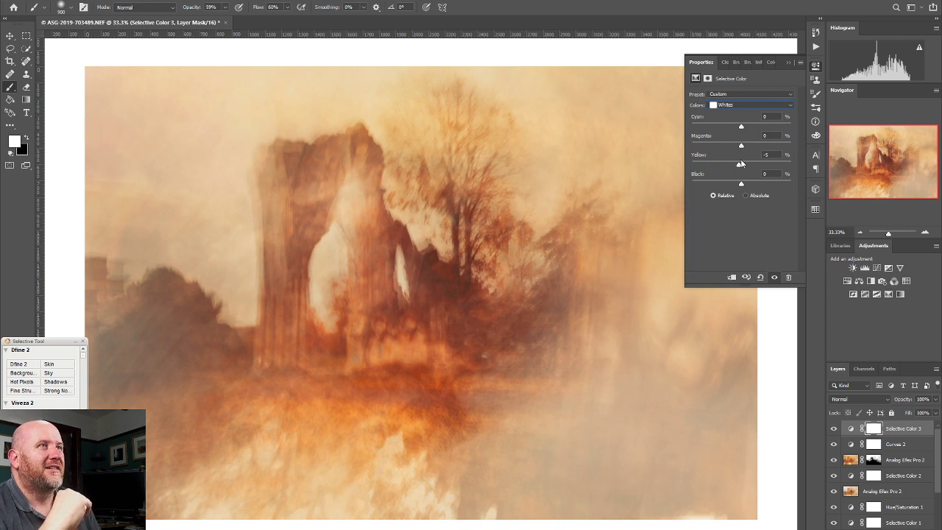
Step: Try +2% magenta and -2% cyan on the Whites, returning each to 0%
mouse_move(743, 145)
left_mouse_down()
mouse_move(753, 148)
mouse_move(721, 150)
mouse_move(743, 150)
left_mouse_up()
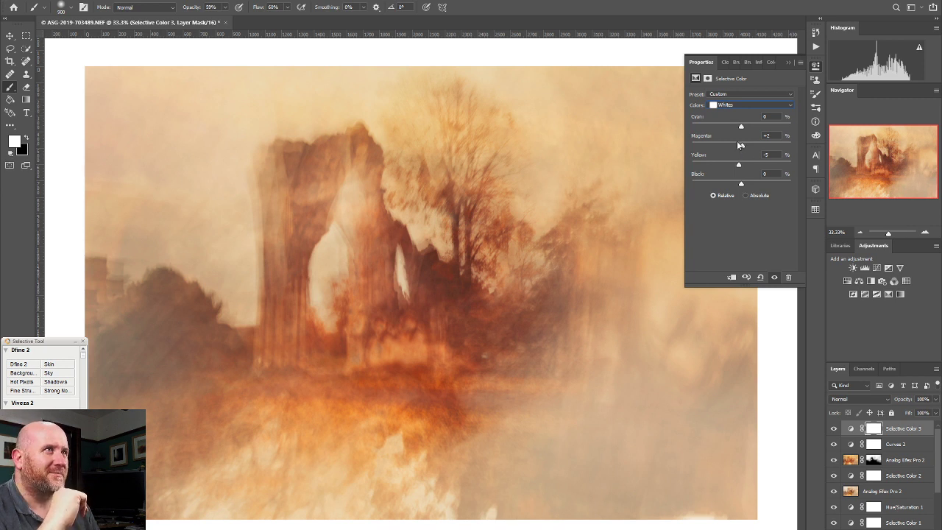
left_click_drag(708, 136, 734, 136)
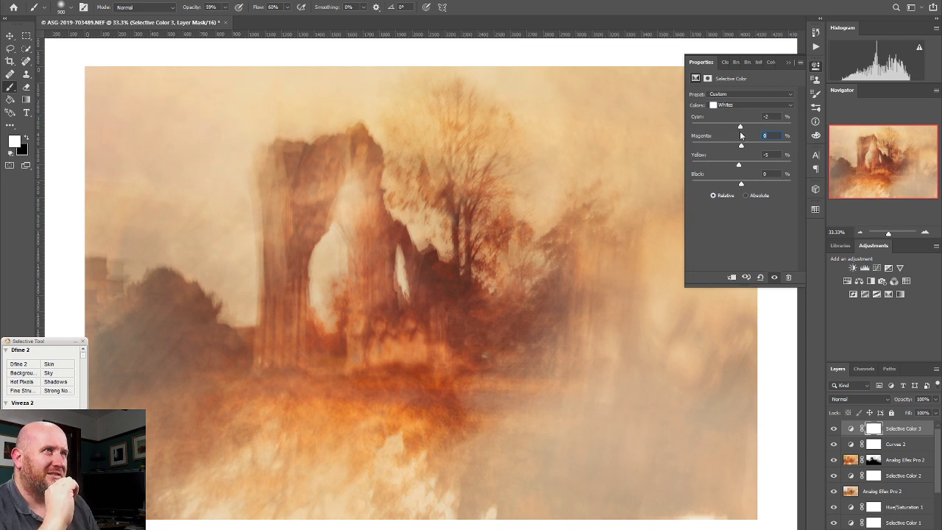
left_click_drag(698, 117, 701, 117)
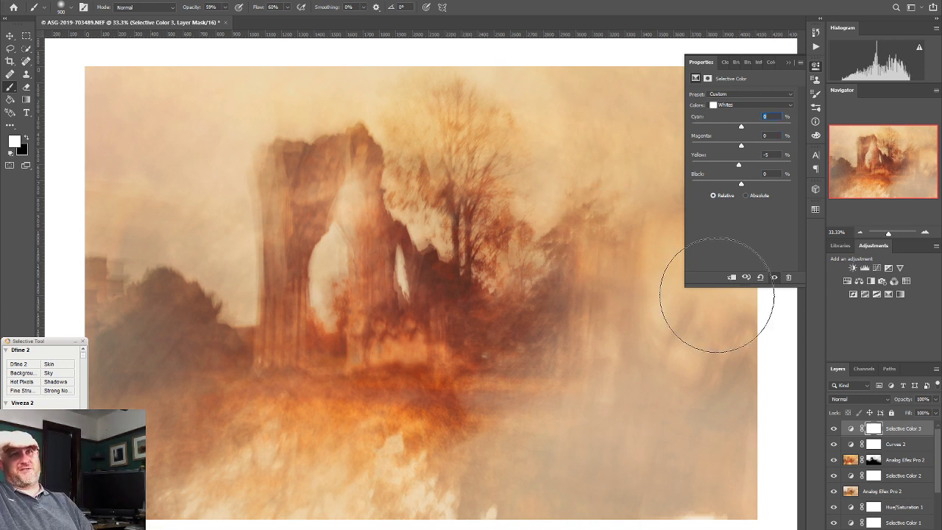
Step: Compare the photo with and without the Selective Color 3 layer by repeatedly switching its visibility
left_click(815, 66)
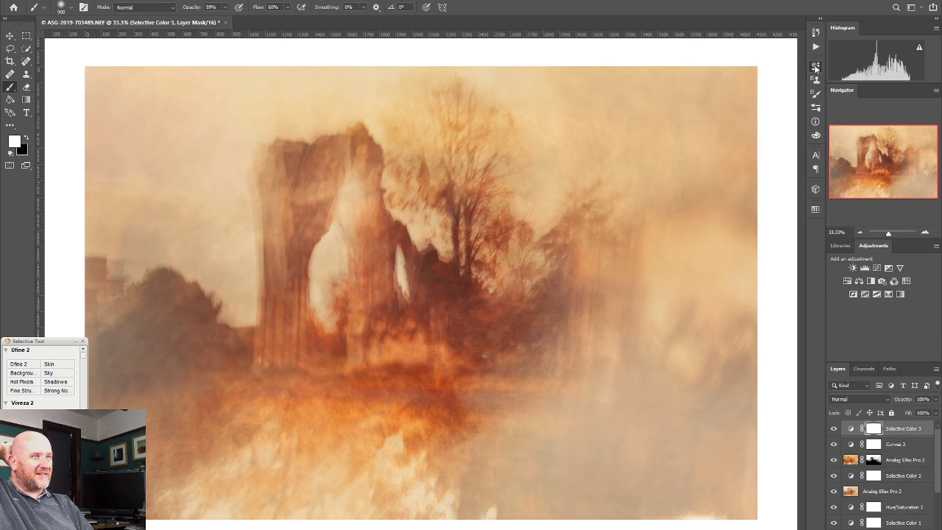
left_click(834, 430)
left_click(834, 429)
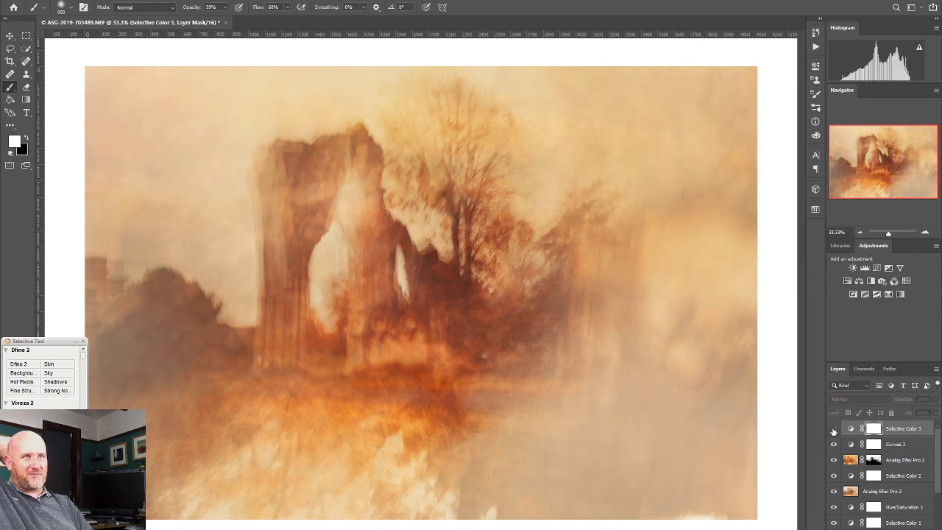
left_click(834, 429)
left_click(833, 430)
left_click(834, 430)
left_click(833, 429)
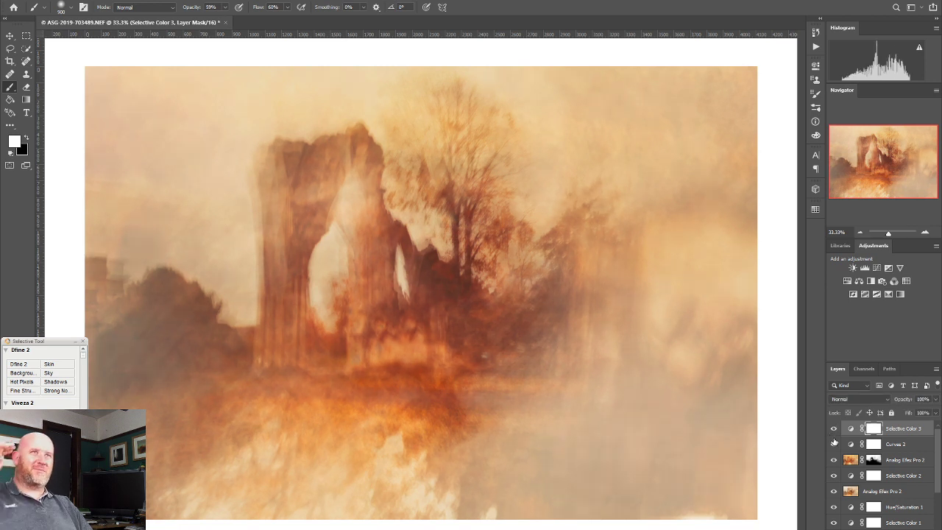
left_click(835, 430)
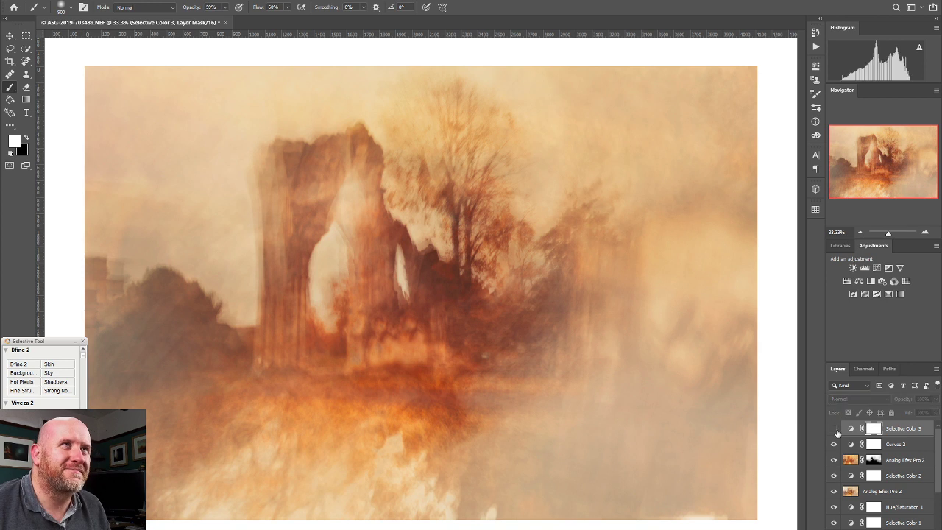
left_click(835, 430)
left_click(835, 429)
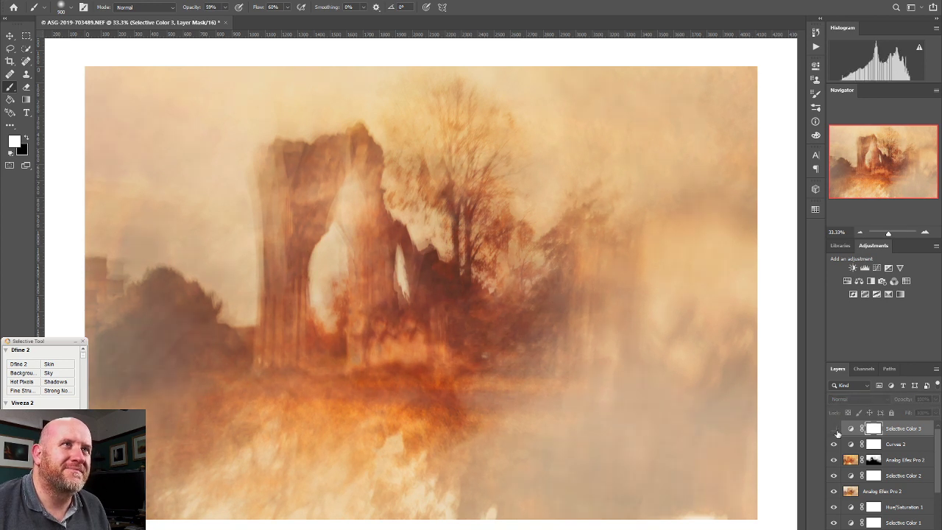
left_click(837, 433)
left_click(837, 433)
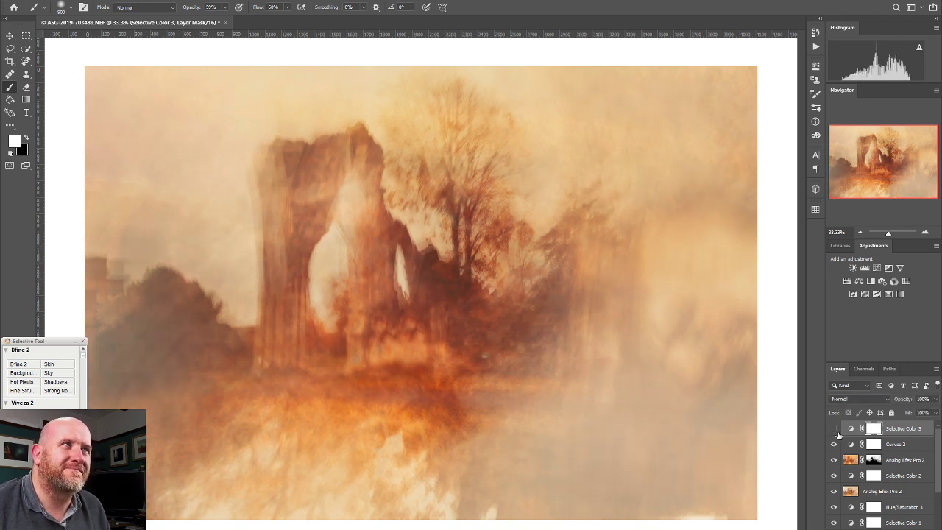
left_click(837, 433)
left_click(837, 433)
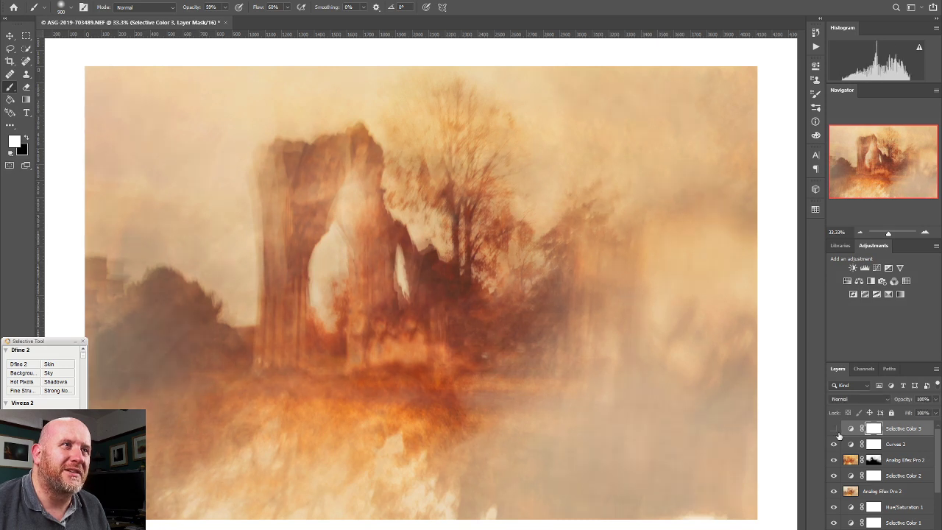
left_click(837, 433)
left_click(837, 433)
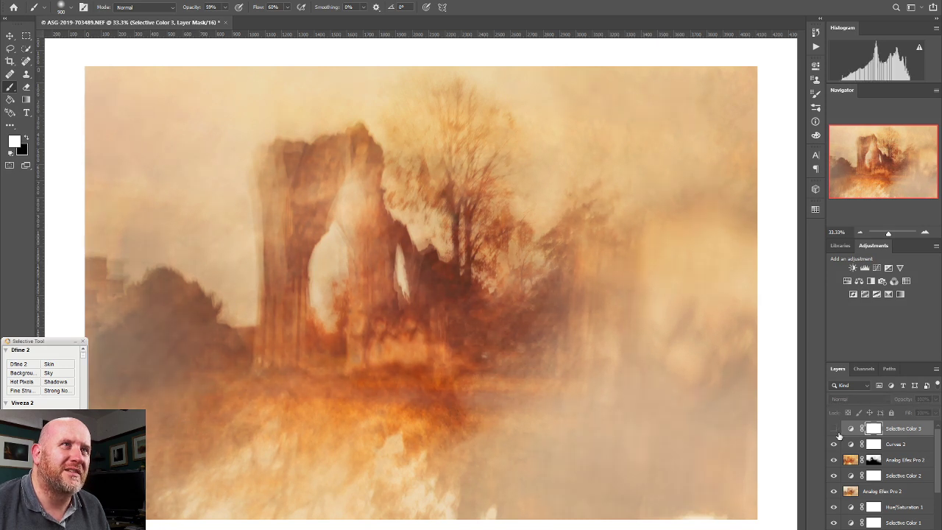
left_click(837, 434)
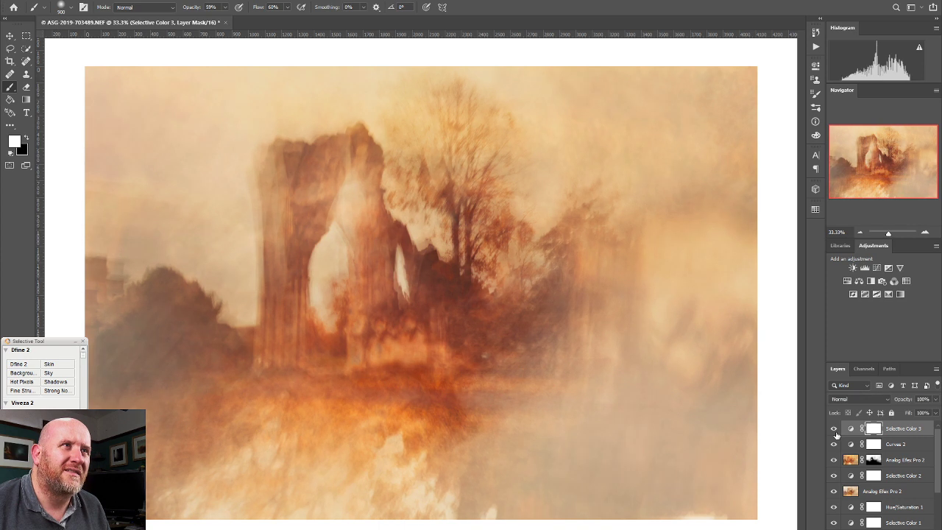
left_click(837, 433)
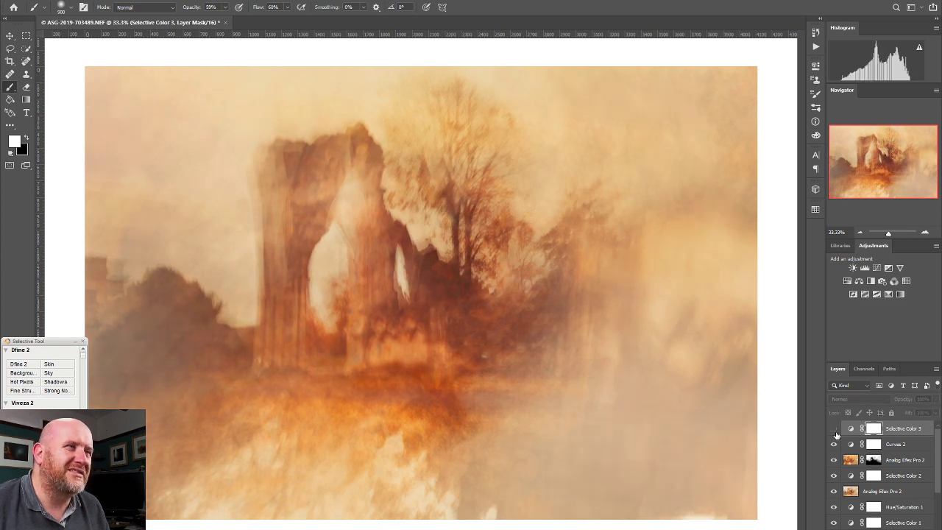
left_click(837, 434)
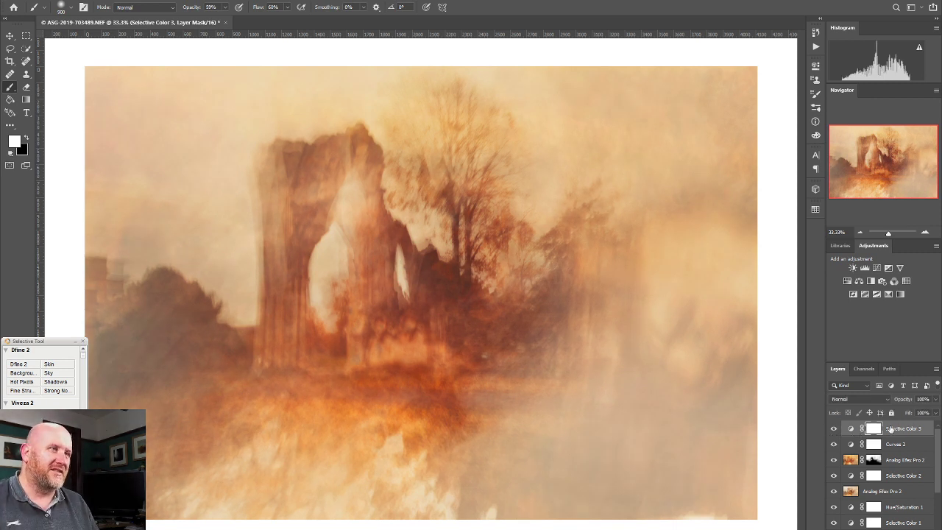
Step: Reduce the opacity of the Selective Color 3 layer to 60% and compare the photo with and without it
left_click(935, 413)
left_click_drag(935, 413, 917, 414)
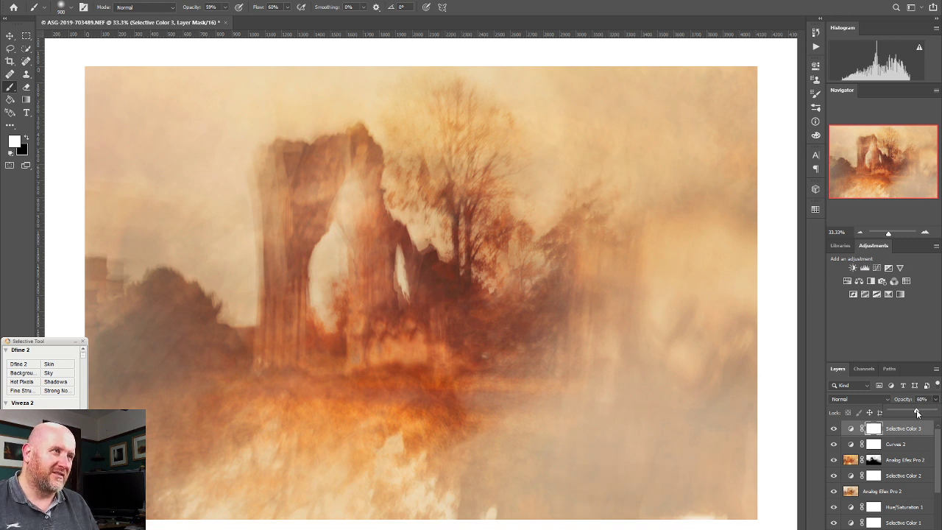
left_click(834, 429)
left_click(834, 429)
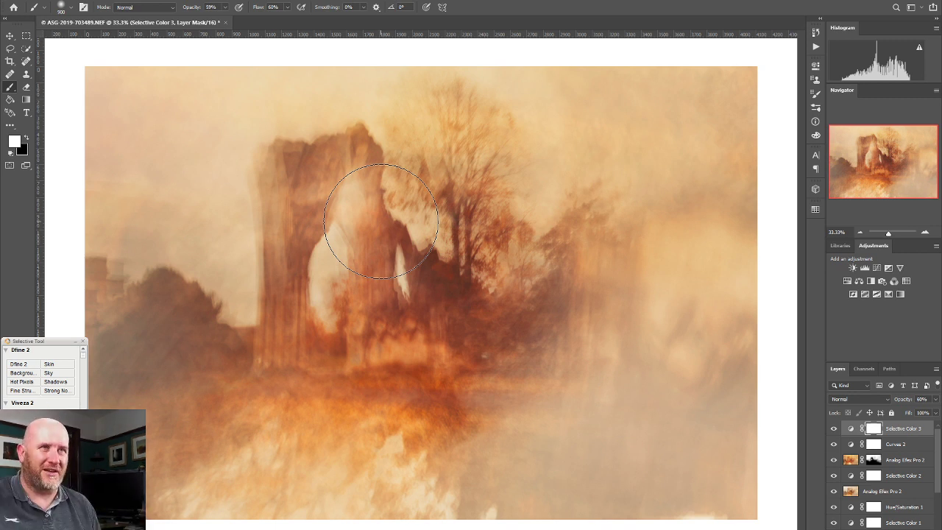
Step: Save the layered photo document
mouse_move(380, 221)
left_mouse_down()
mouse_move(352, 272)
mouse_move(345, 268)
left_mouse_up()
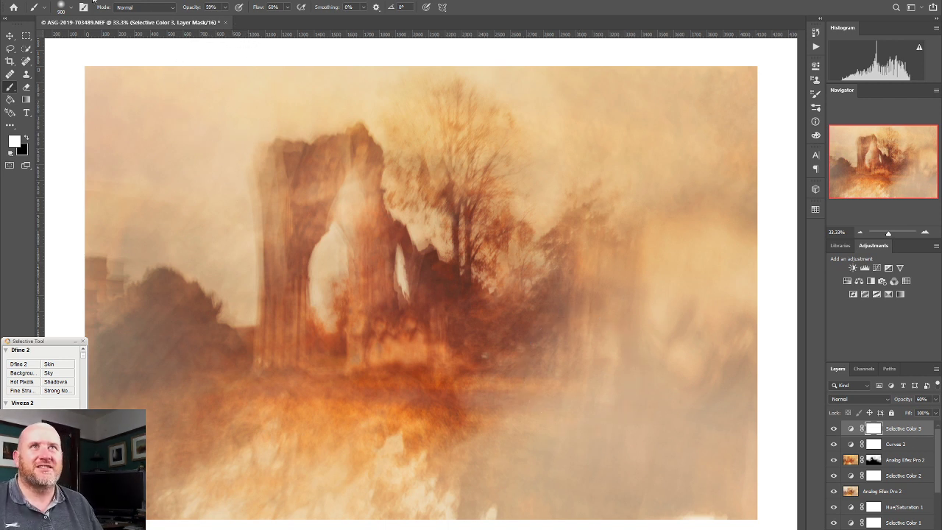
left_click(29, 2)
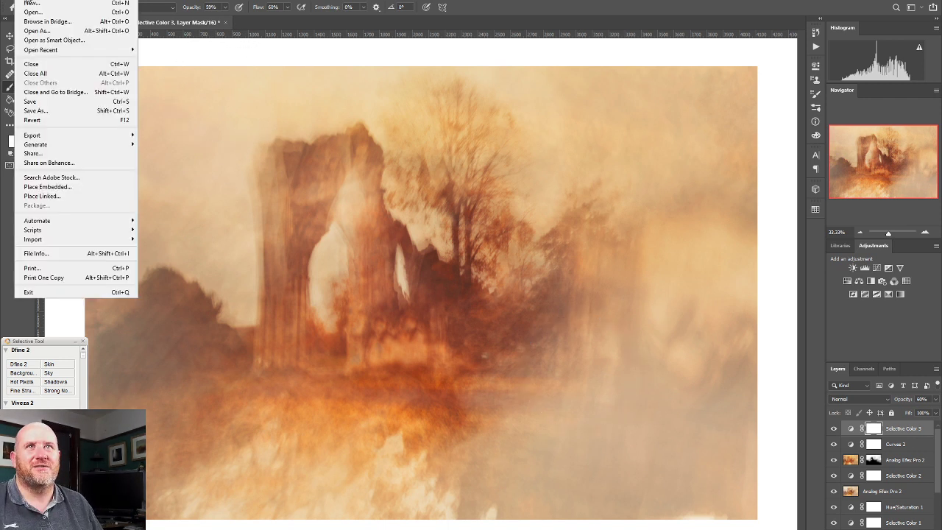
left_click(48, 105)
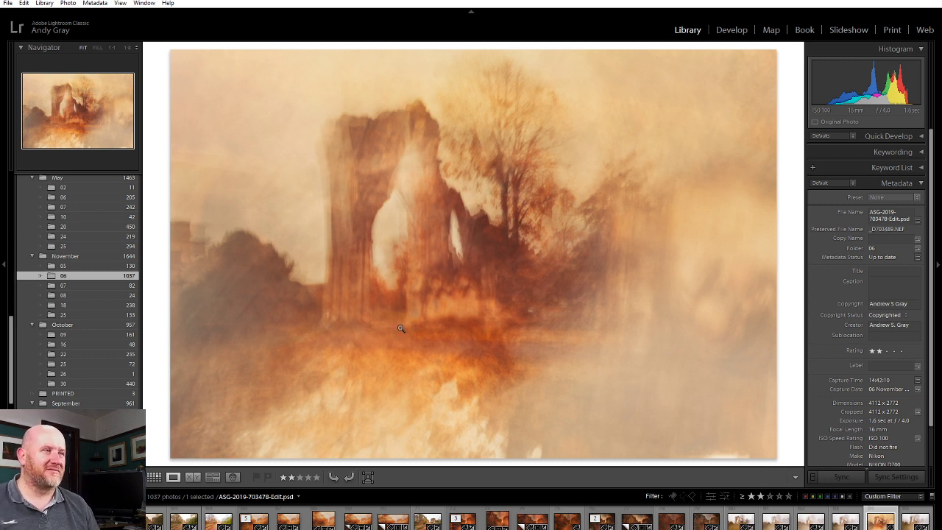
Step: In Lightroom, develop the saved photo by setting its global Texture to +26, checking the detail at 1:1
left_click(740, 33)
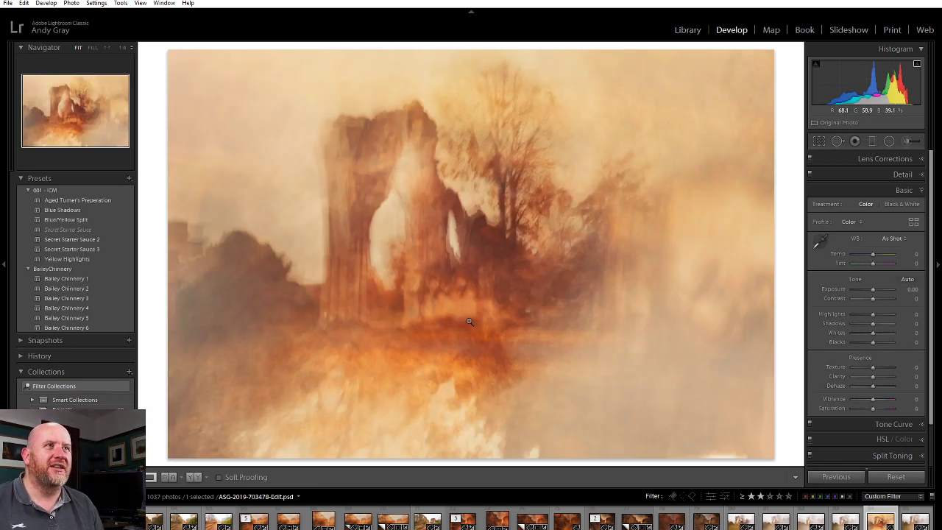
left_click(414, 290)
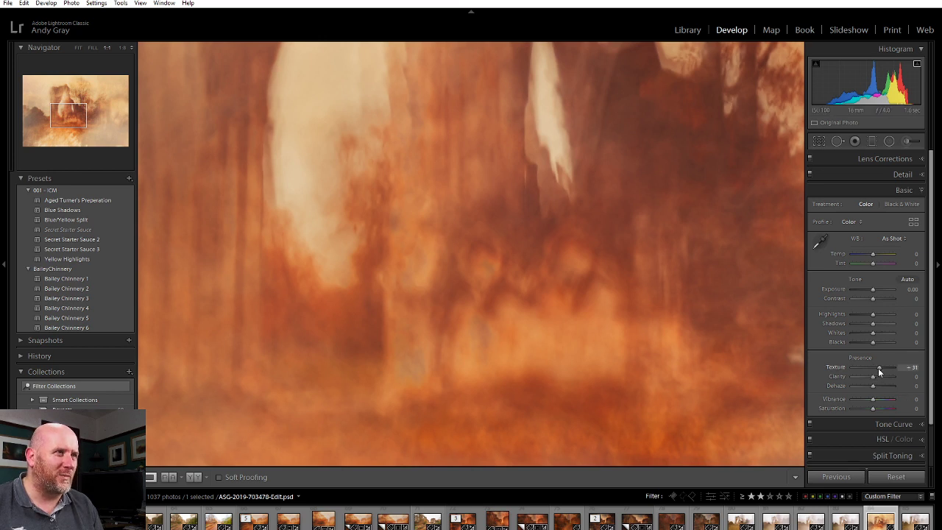
left_click(656, 299)
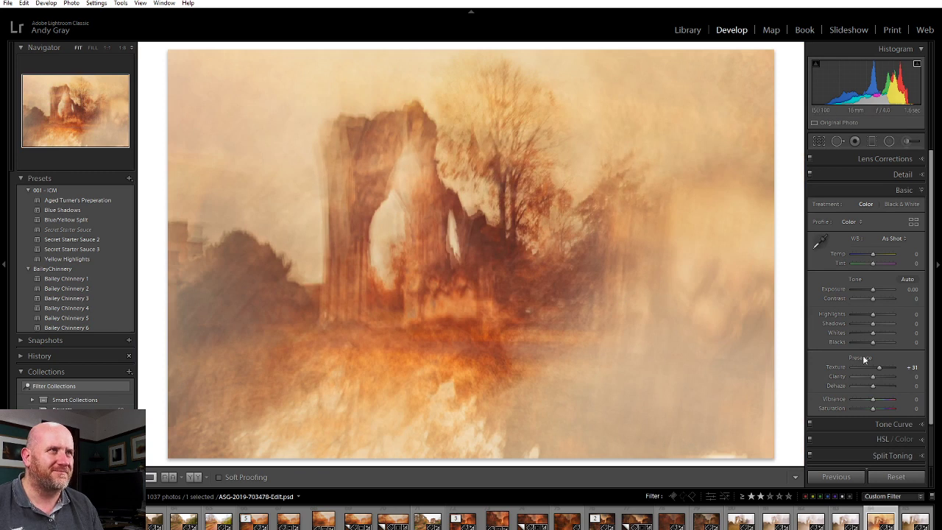
left_click_drag(862, 371, 875, 371)
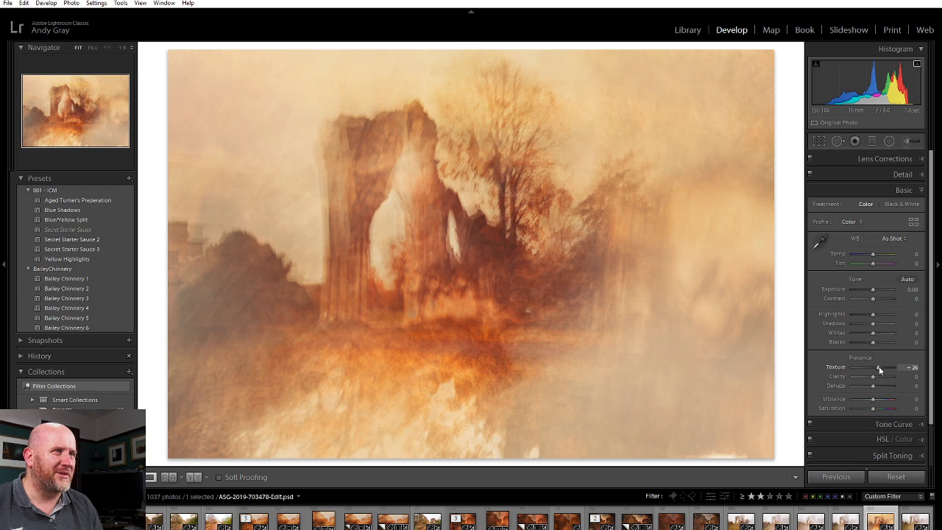
Step: Add an inverted radial filter, enlarge and centre it over the ruined arch, and set its Texture to 30
left_click(891, 140)
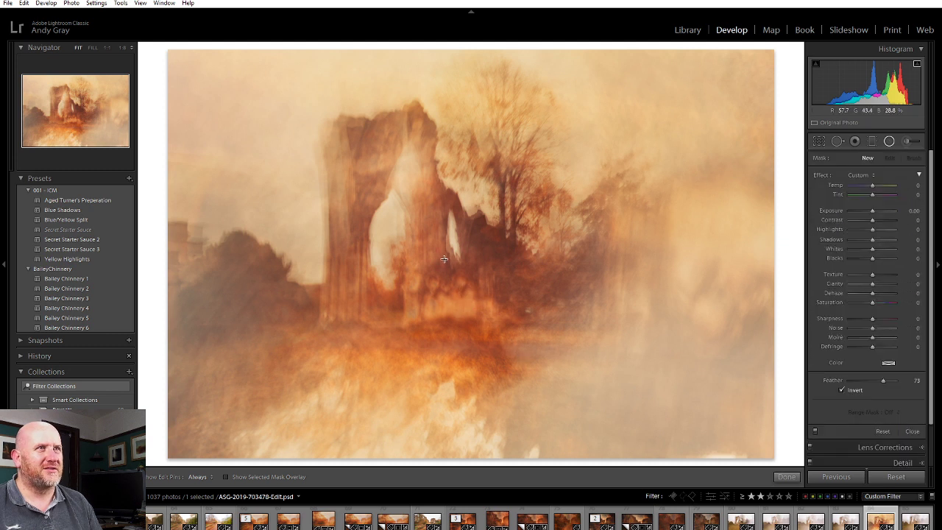
left_click_drag(436, 262, 521, 360)
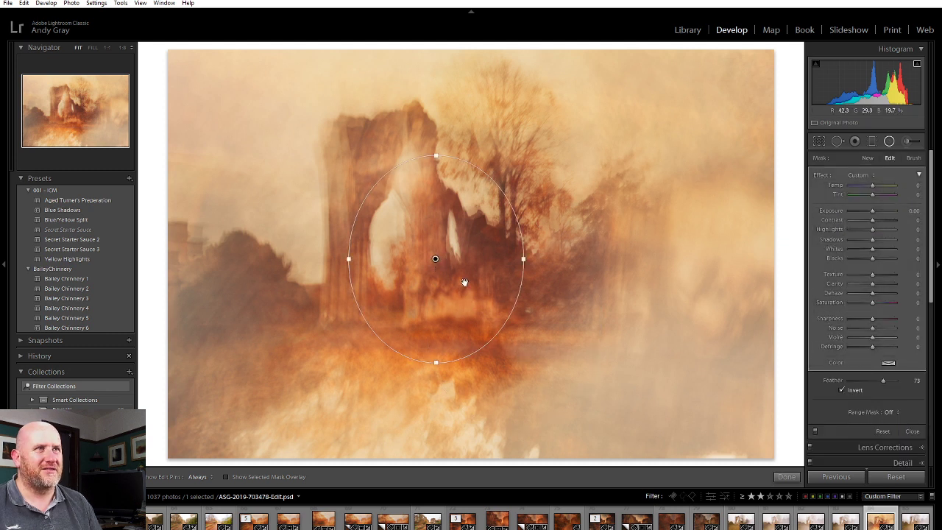
left_click_drag(524, 260, 549, 259)
left_click_drag(436, 155, 398, 105)
left_click_drag(436, 262, 417, 263)
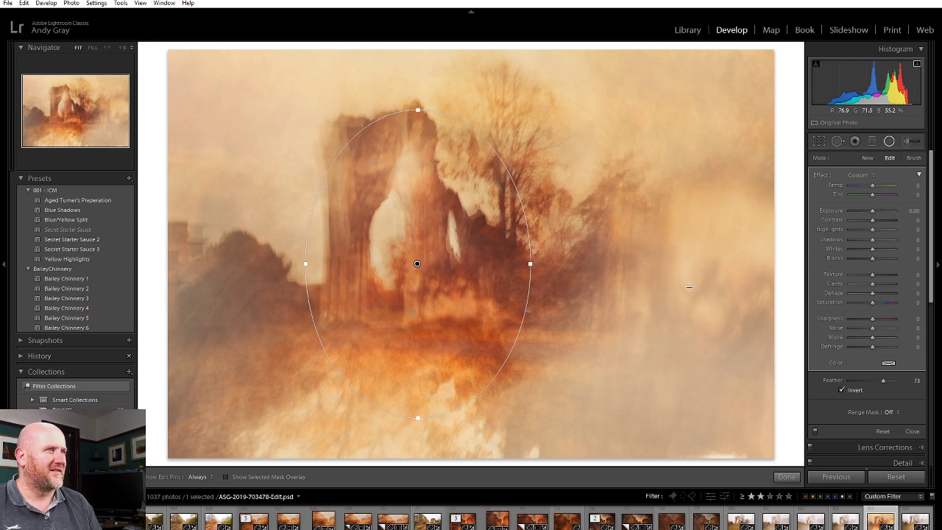
left_click_drag(872, 274, 881, 278)
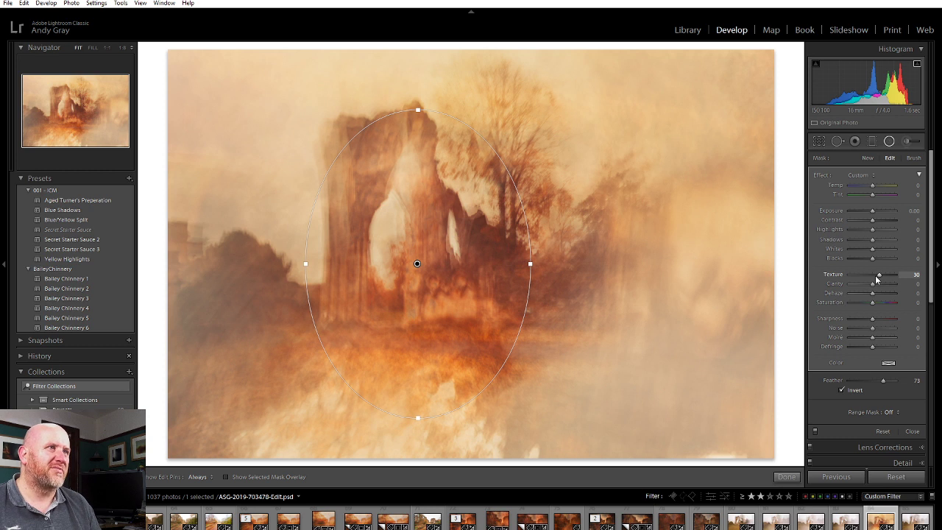
Step: Finish the radial filter edit and set the photo's global Contrast to +5 and Shadows to +10
left_click(786, 477)
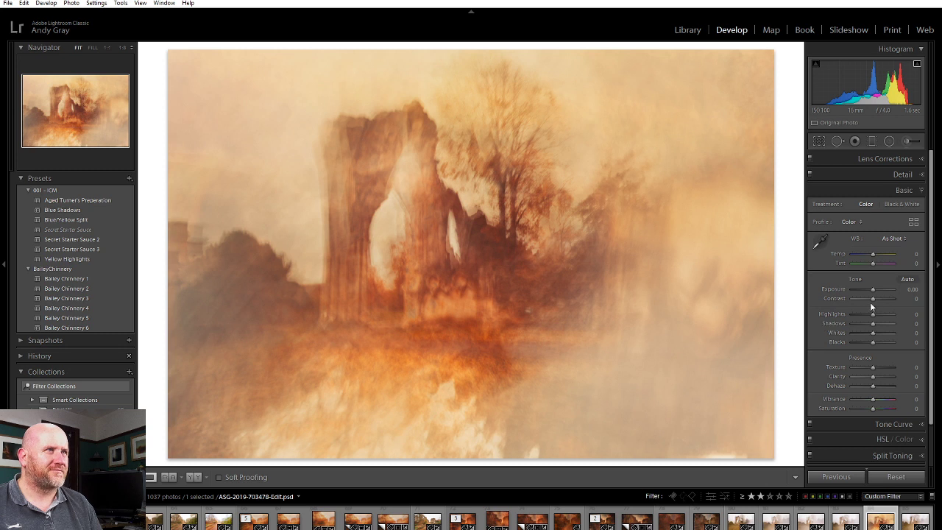
mouse_move(876, 297)
left_mouse_down()
mouse_move(865, 297)
mouse_move(876, 301)
left_mouse_up()
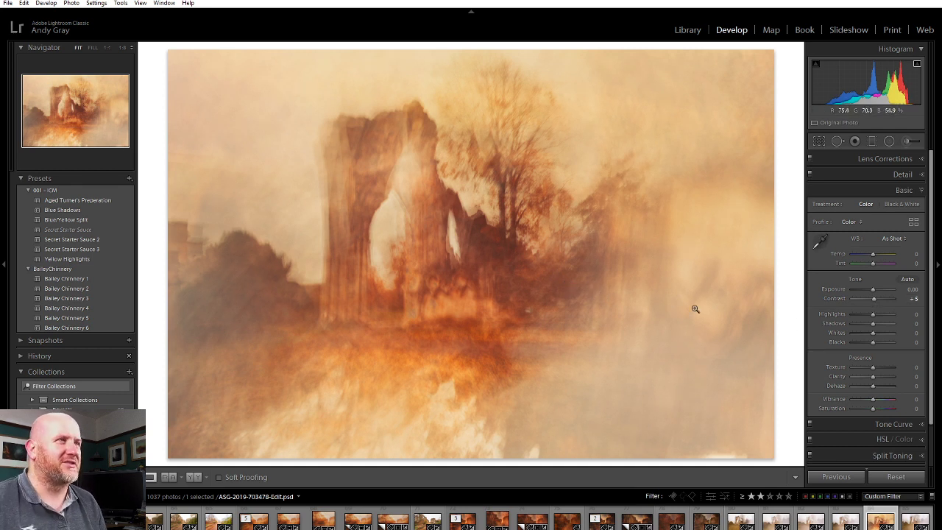
mouse_move(873, 314)
left_mouse_down()
mouse_move(884, 314)
mouse_move(865, 315)
mouse_move(876, 314)
mouse_move(871, 323)
left_mouse_up()
double_click(871, 313)
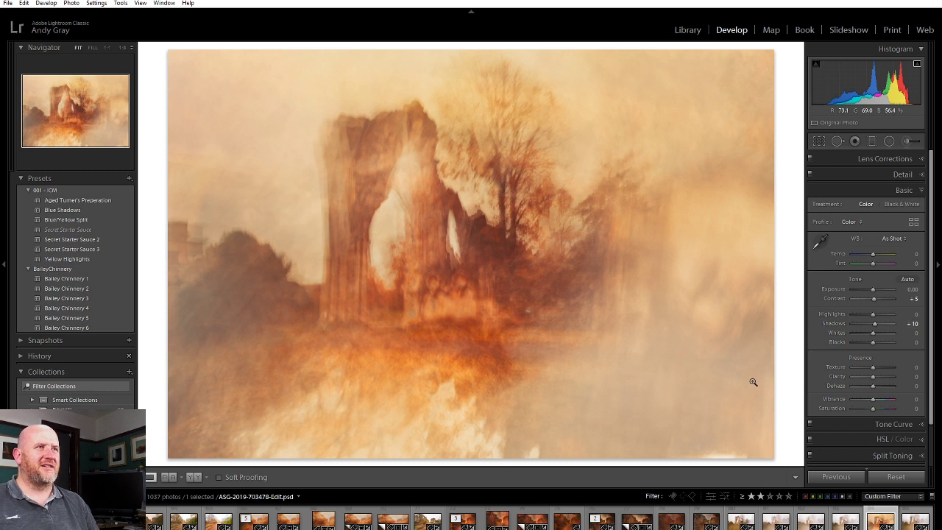
key("Right")
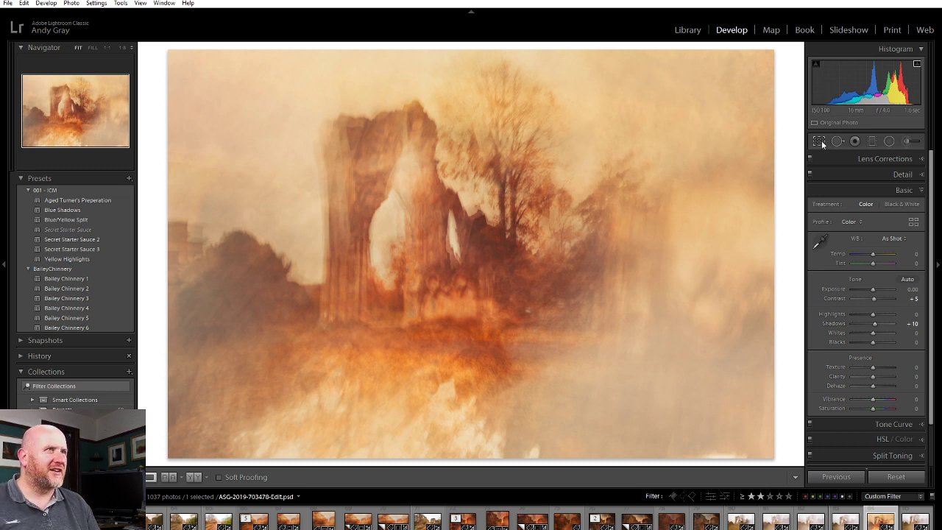
Step: Create a virtual copy of the photo and crop it to 1 x 1, shifting the frame so the arch sits nearer the centre
left_click(820, 141)
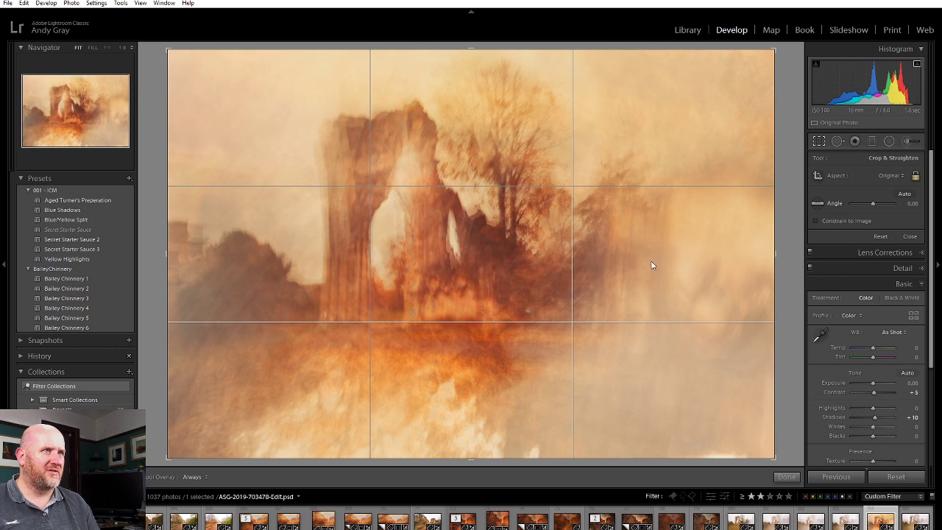
right_click(547, 274)
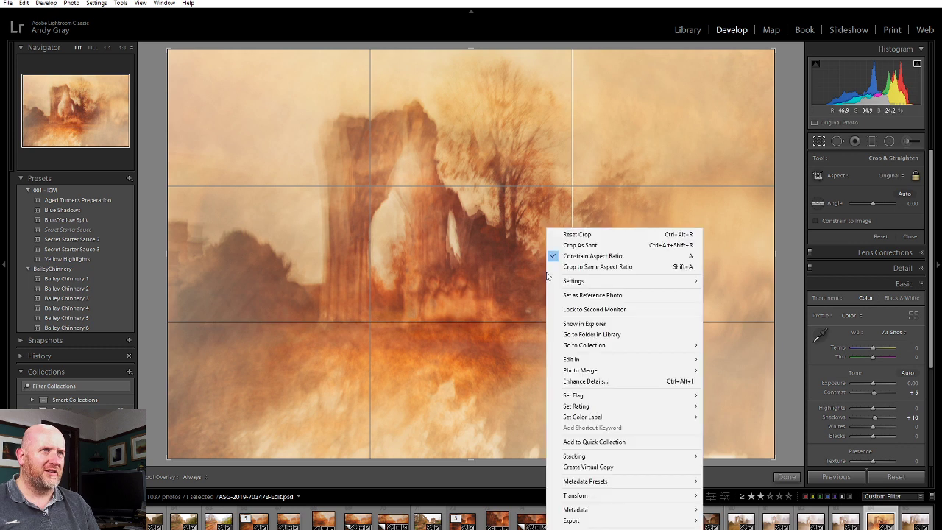
left_click(609, 467)
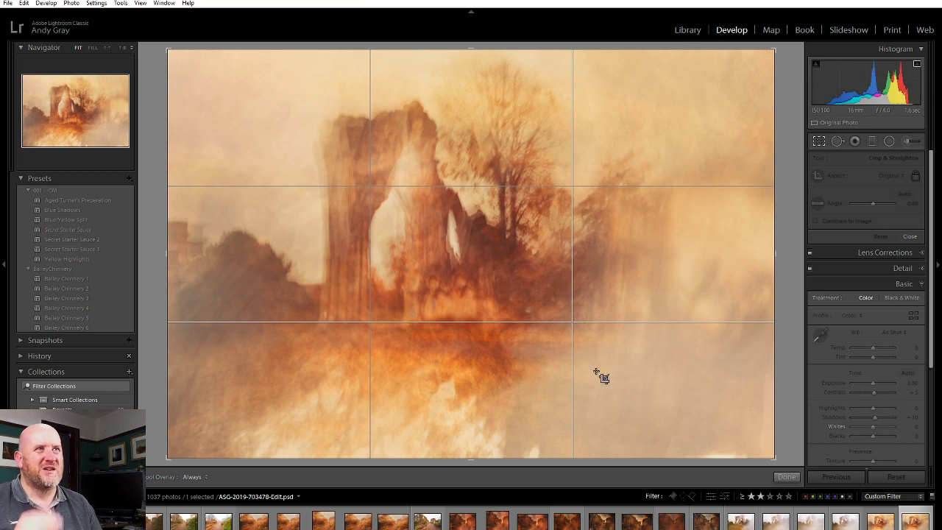
left_click(888, 177)
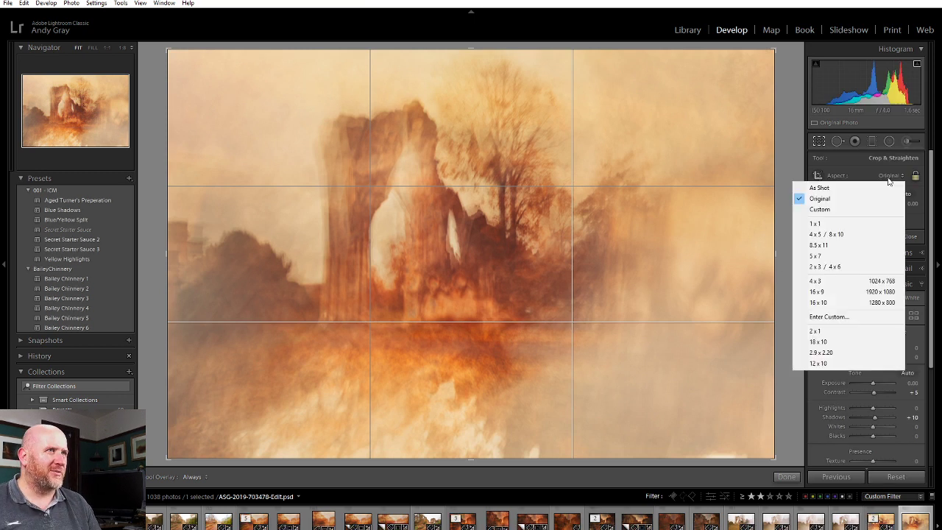
left_click(843, 222)
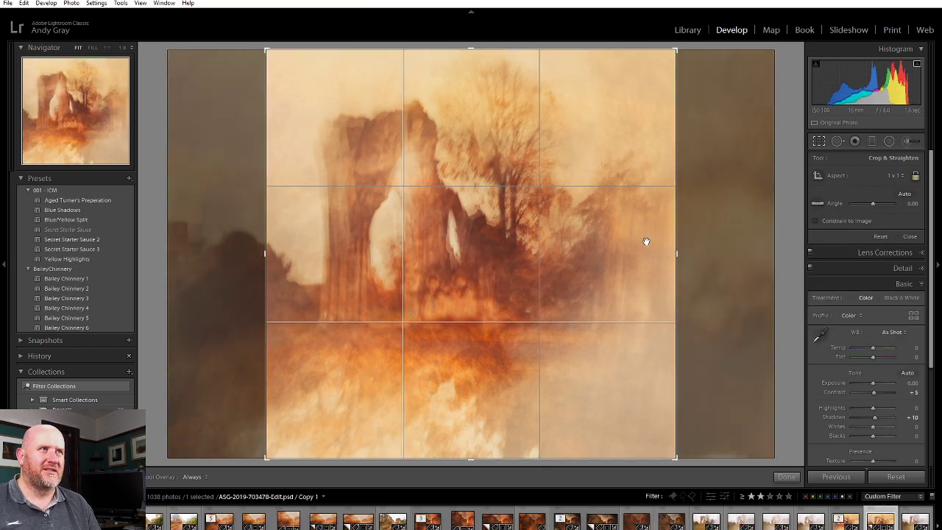
left_click_drag(625, 246, 649, 256)
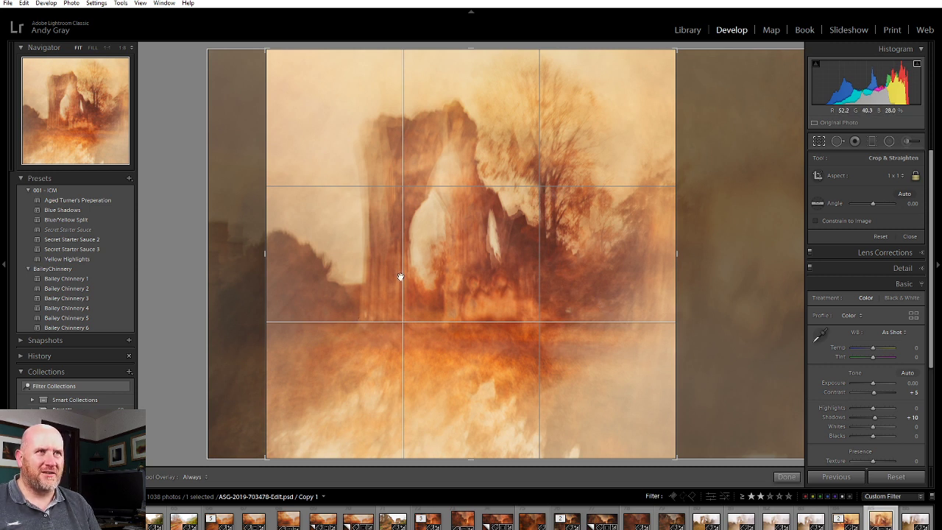
left_click(787, 478)
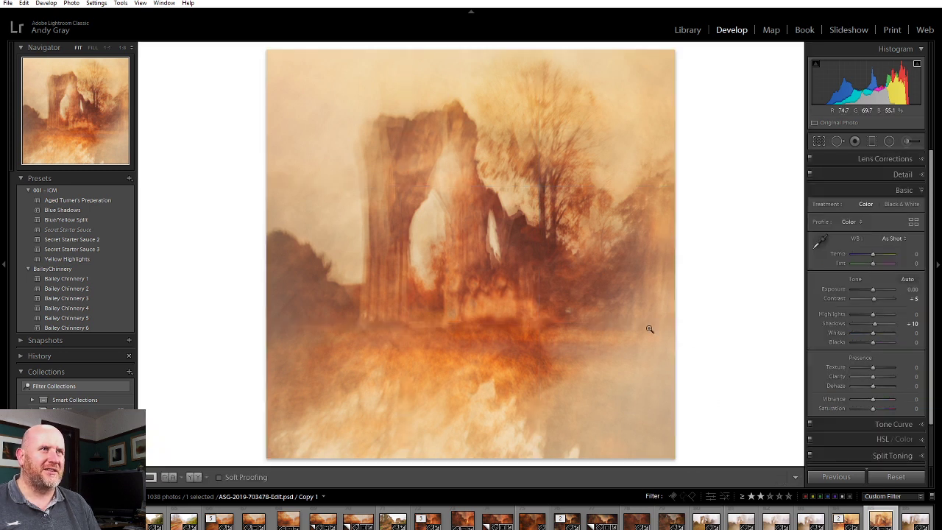
Step: Make another virtual copy from the square version and set its crop aspect ratio to 18 x 10
right_click(537, 293)
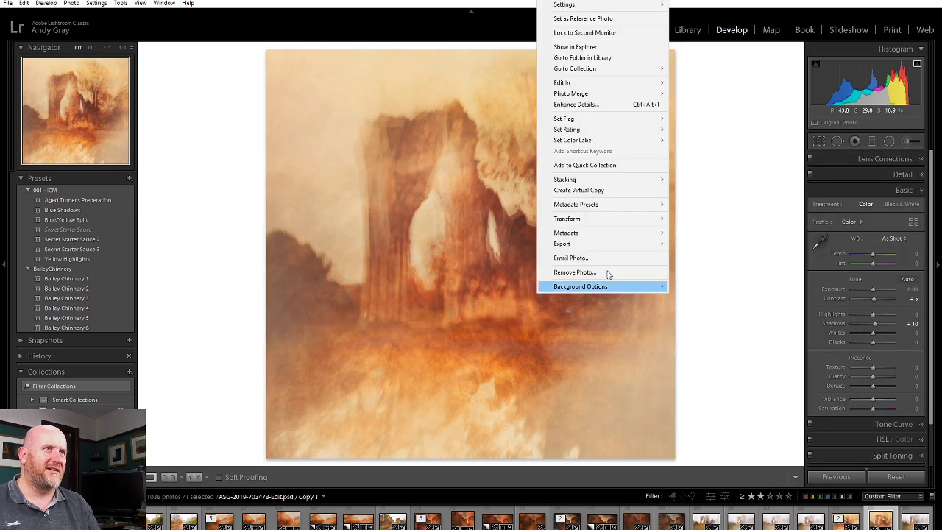
left_click(600, 192)
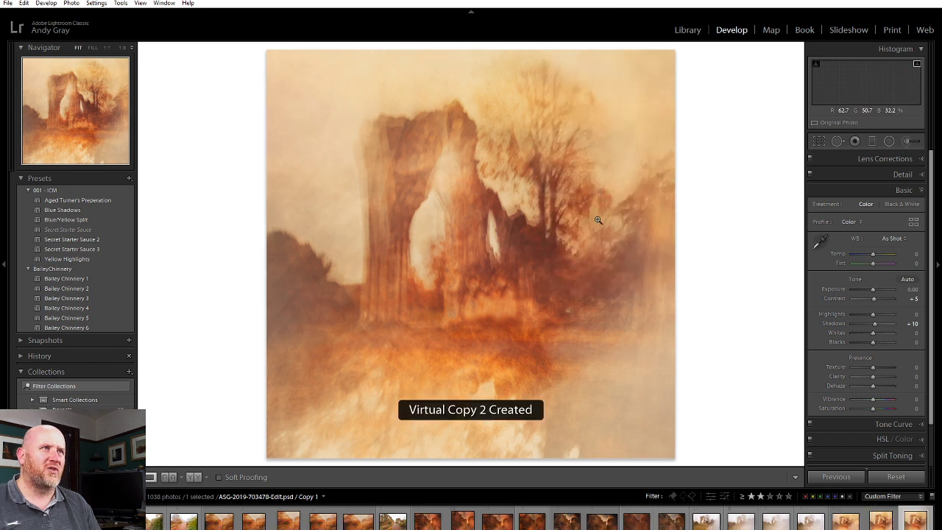
left_click(819, 141)
left_click(901, 178)
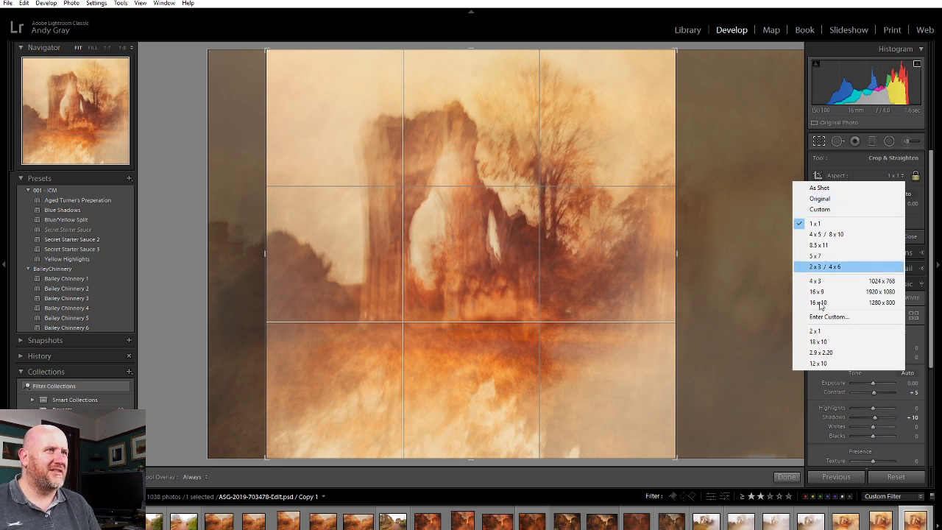
left_click(846, 342)
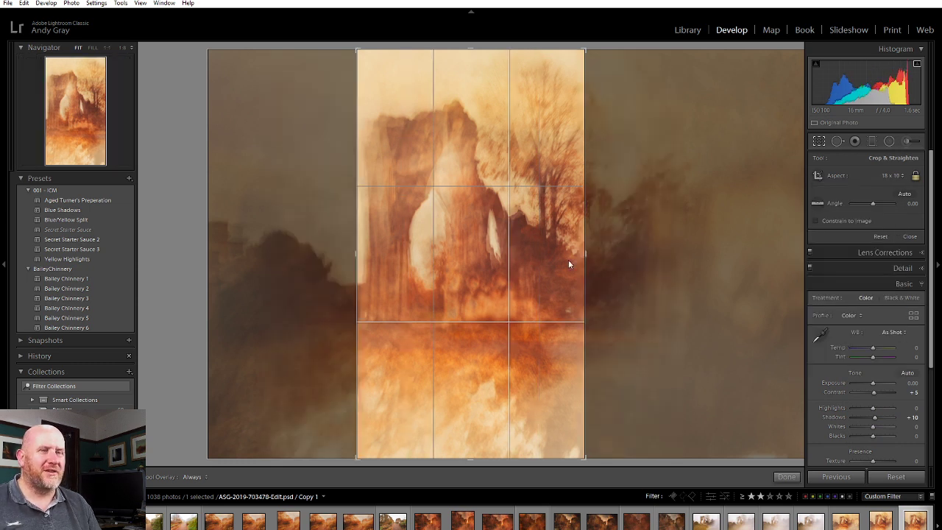
Step: Turn the 18 x 10 crop to landscape, widen it to the photo's full width, position it near the upper edge and apply it
key("x")
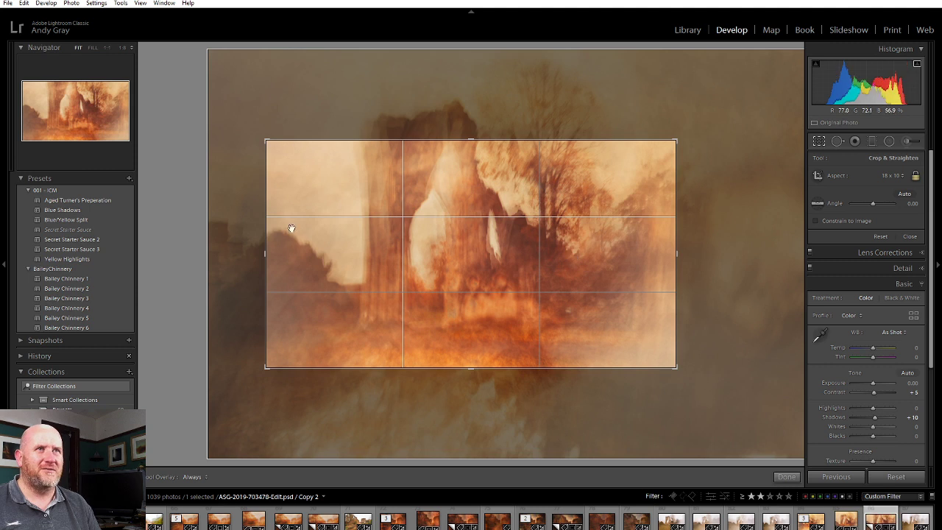
left_click_drag(265, 253, 168, 243)
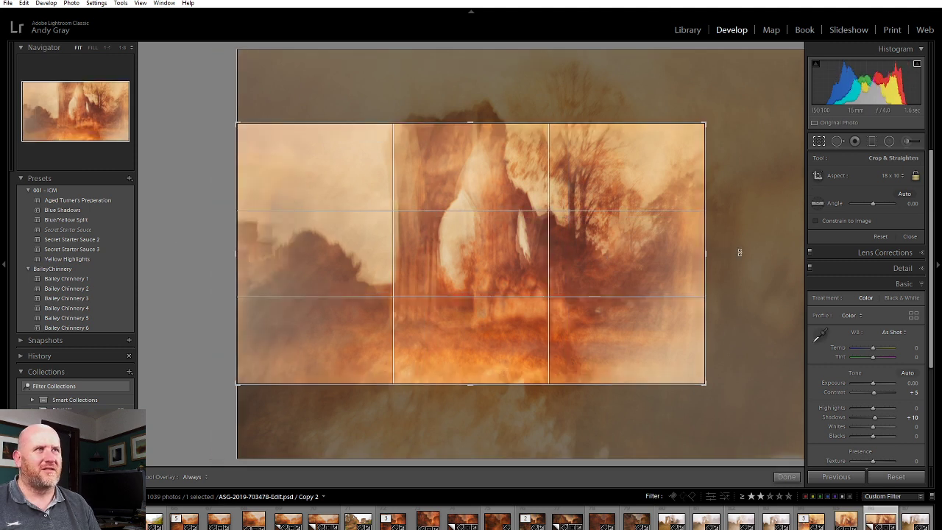
left_click_drag(707, 255, 803, 255)
left_click_drag(726, 221, 737, 269)
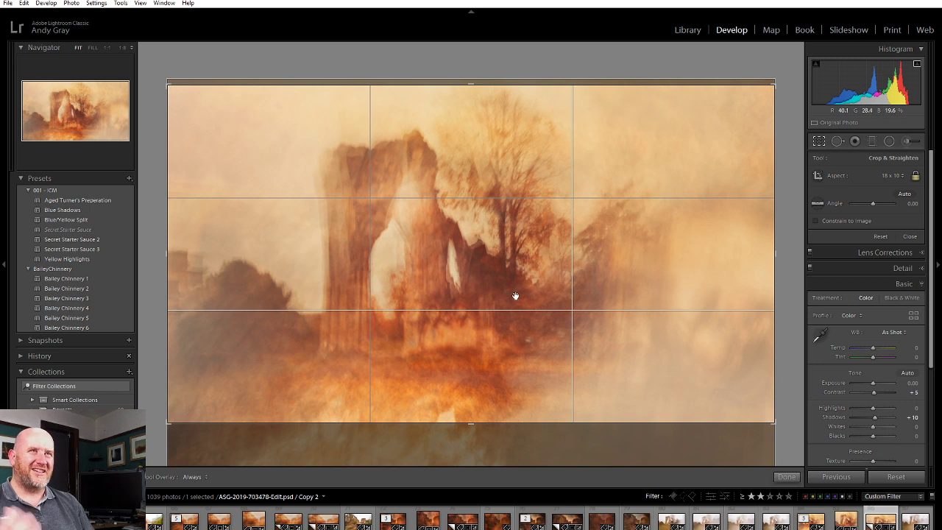
left_click(787, 477)
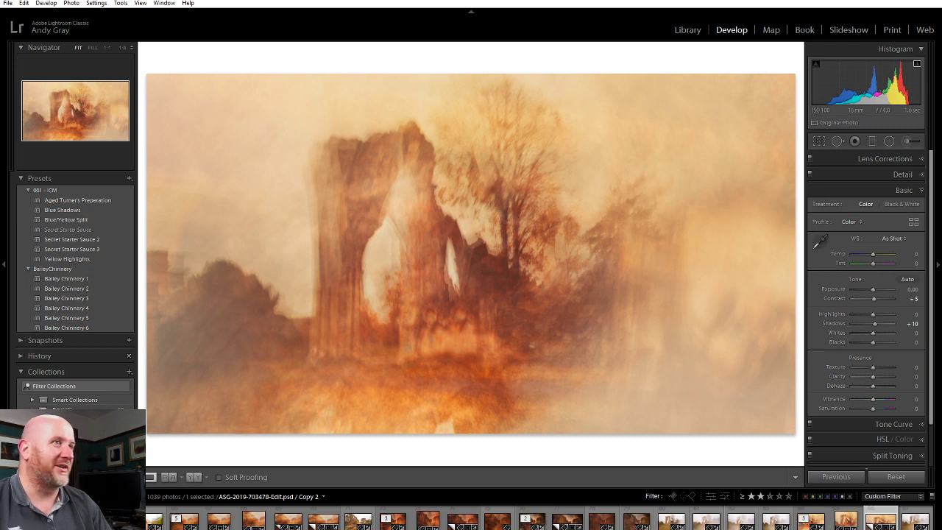
Step: Create a further virtual copy from the 18 x 10 version and set its crop aspect ratio to 4 x 5 / 8 x 10
left_click(822, 140)
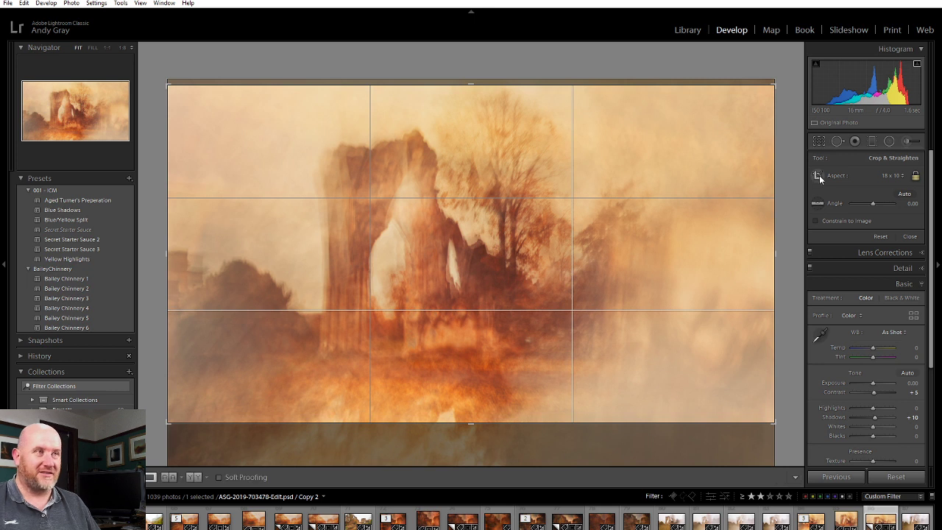
key("r")
right_click(568, 316)
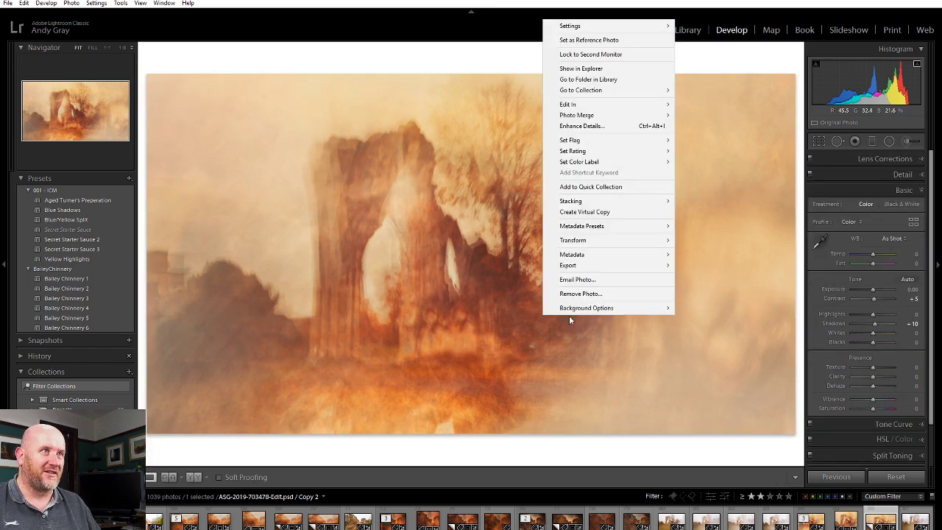
left_click(593, 212)
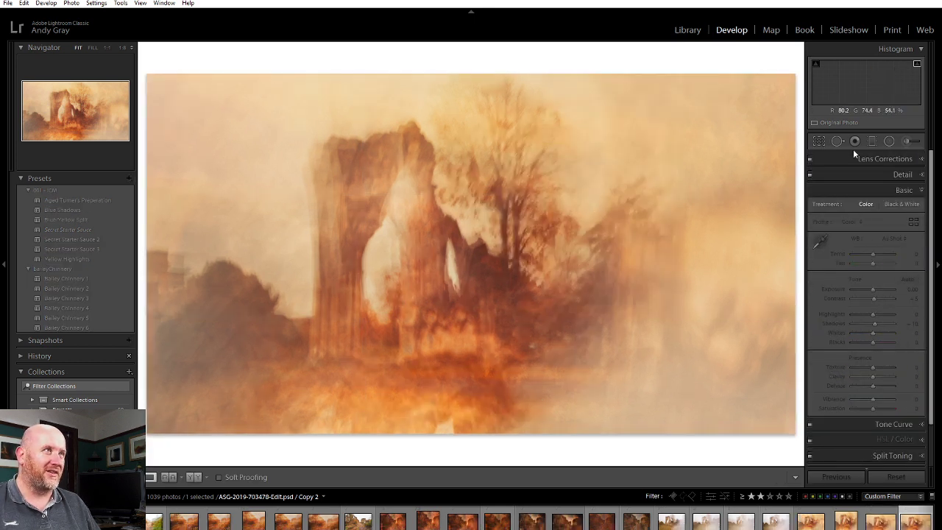
left_click(822, 141)
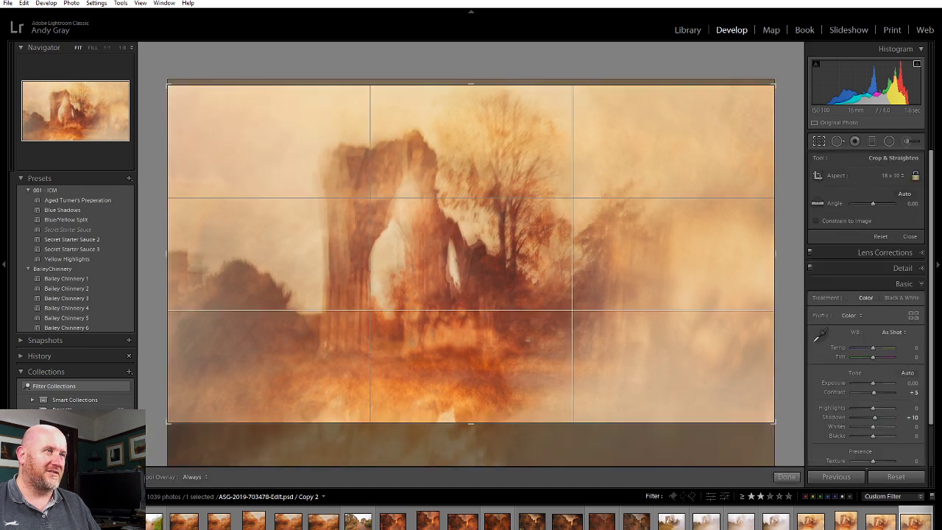
left_click(893, 177)
left_click(848, 234)
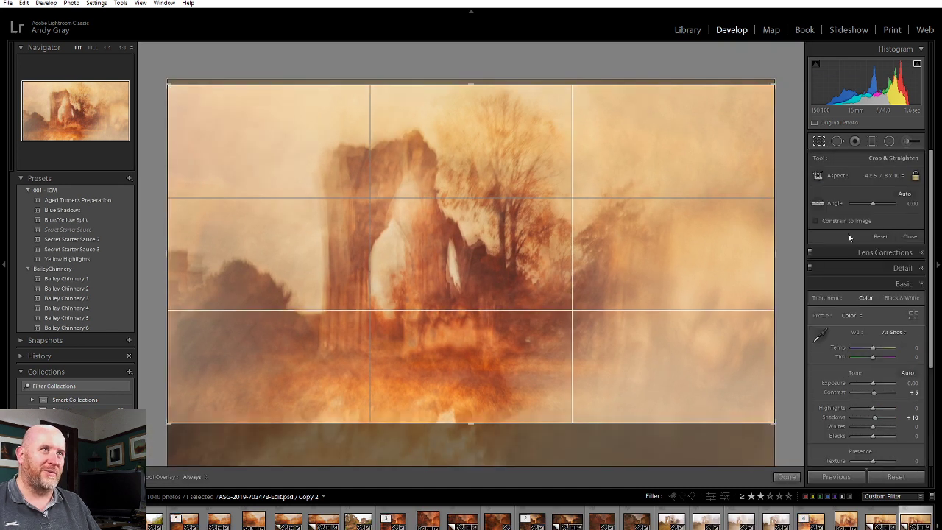
Step: Try the 4 x 5 crop in portrait, then apply it in landscape at the photo's full height, shifted slightly towards the bush beside the arch
key("x")
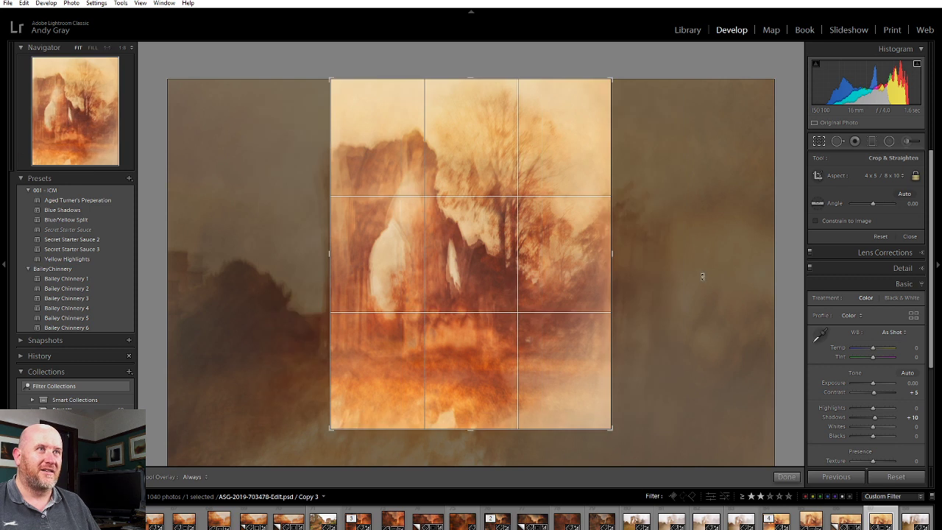
left_click_drag(471, 433, 462, 483)
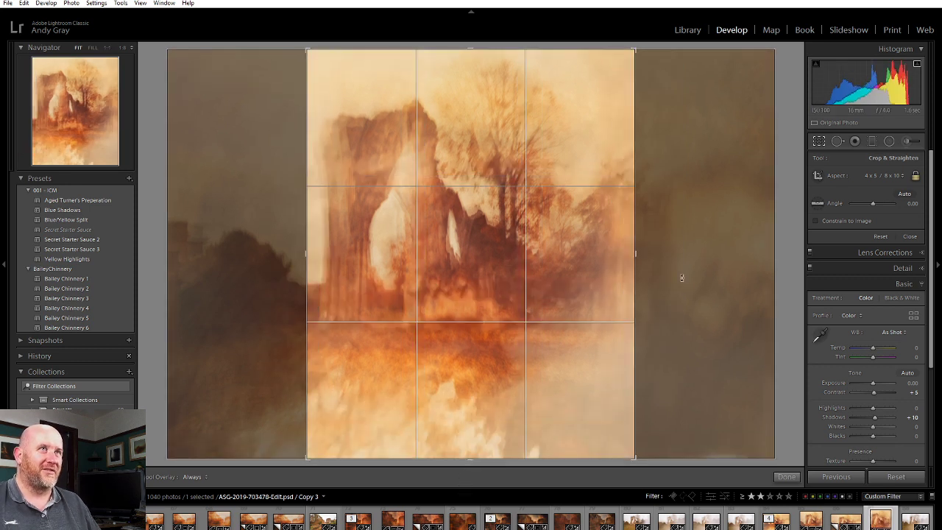
key("x")
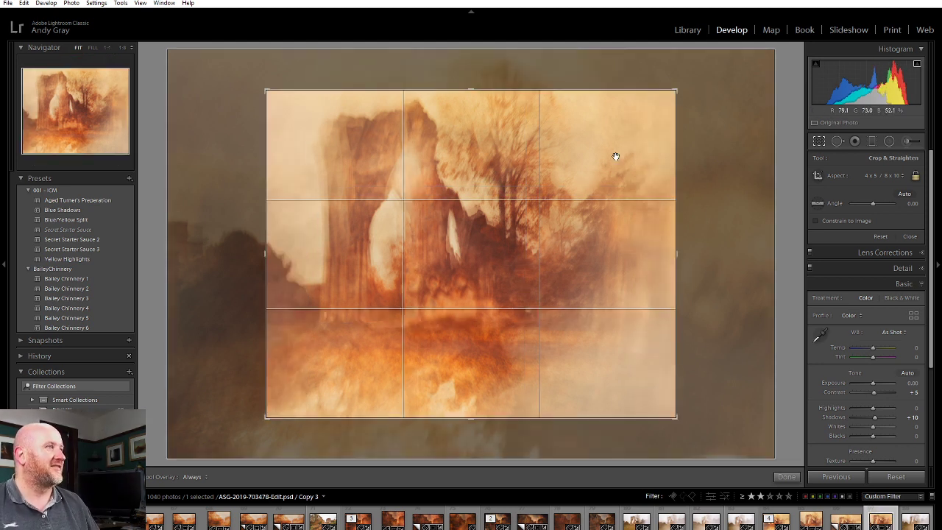
left_click_drag(467, 88, 482, 34)
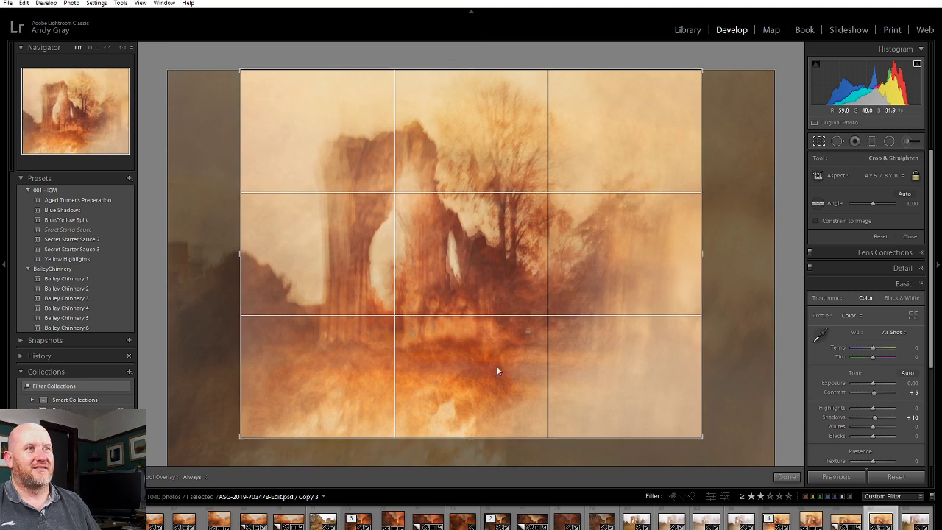
left_click_drag(472, 441, 465, 479)
mouse_move(534, 386)
left_mouse_down()
mouse_move(542, 379)
mouse_move(522, 381)
mouse_move(551, 390)
left_mouse_up()
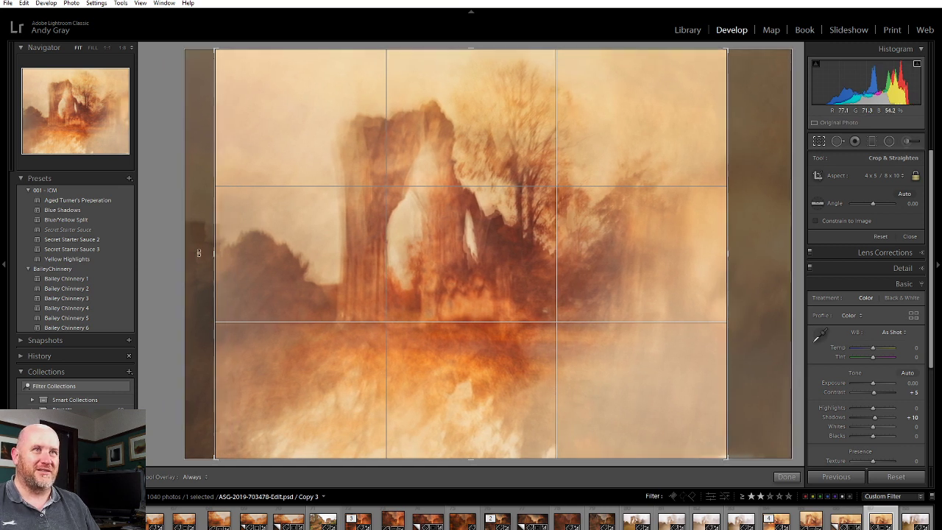
left_click(779, 478)
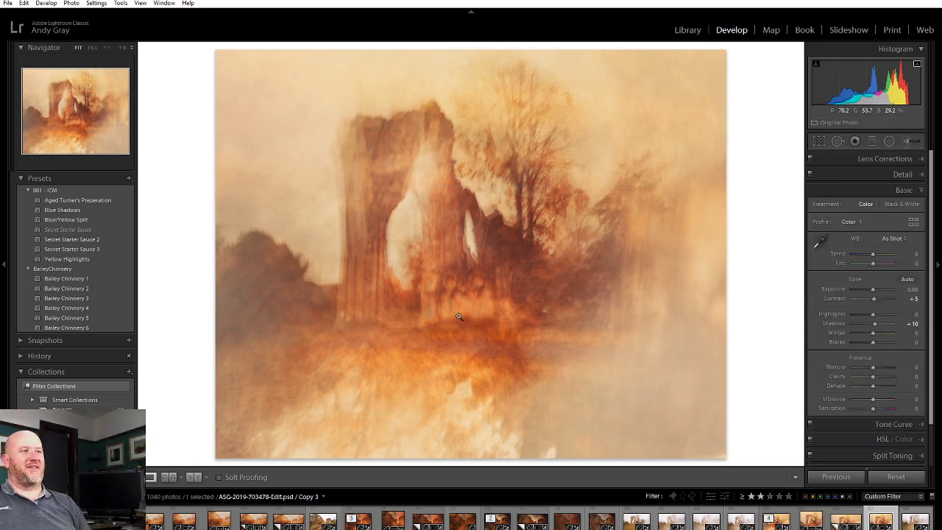
Step: Return to the 18 x 10 copy and examine its detail at 1:1 and its composition in full-screen view
left_click(882, 520)
left_click(847, 520)
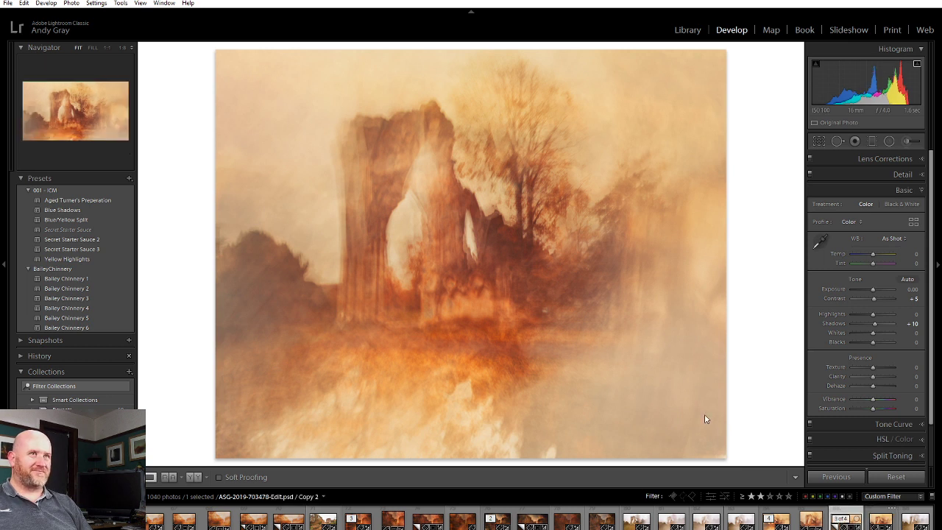
left_click(652, 360)
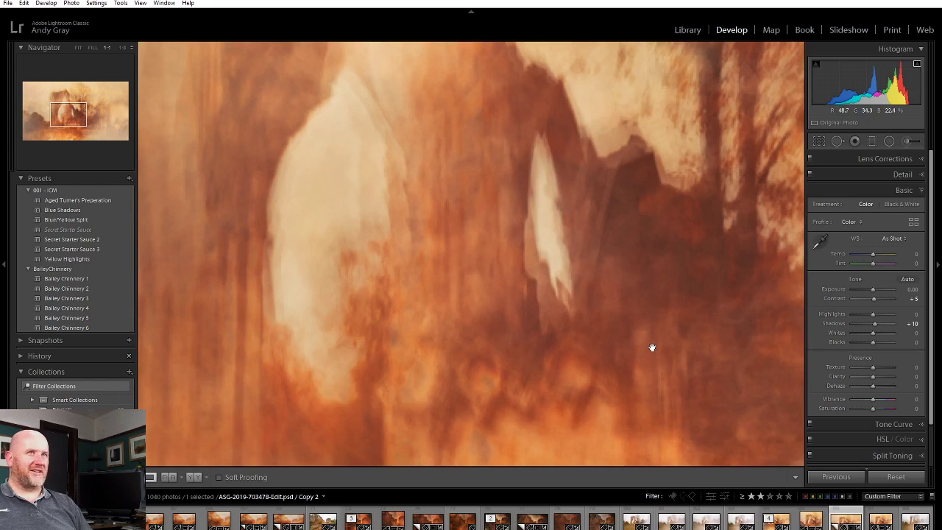
left_click(651, 354)
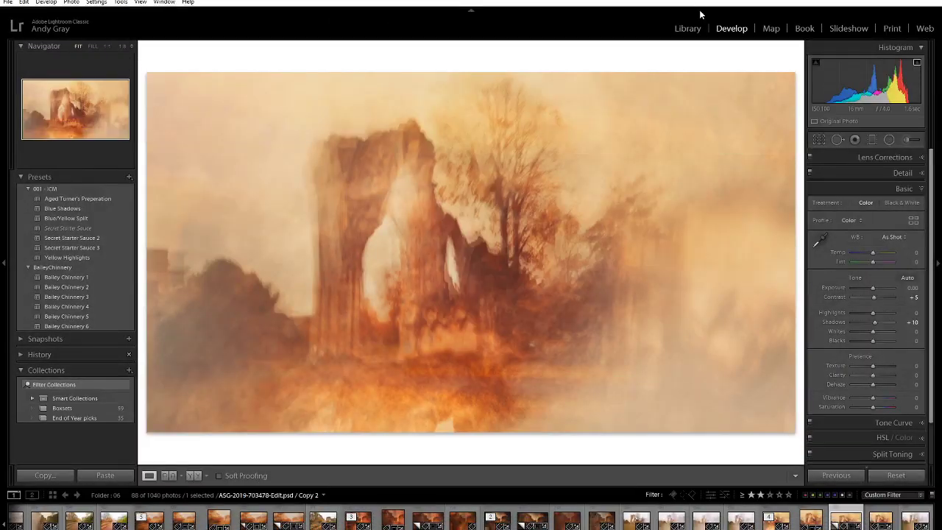
key("f")
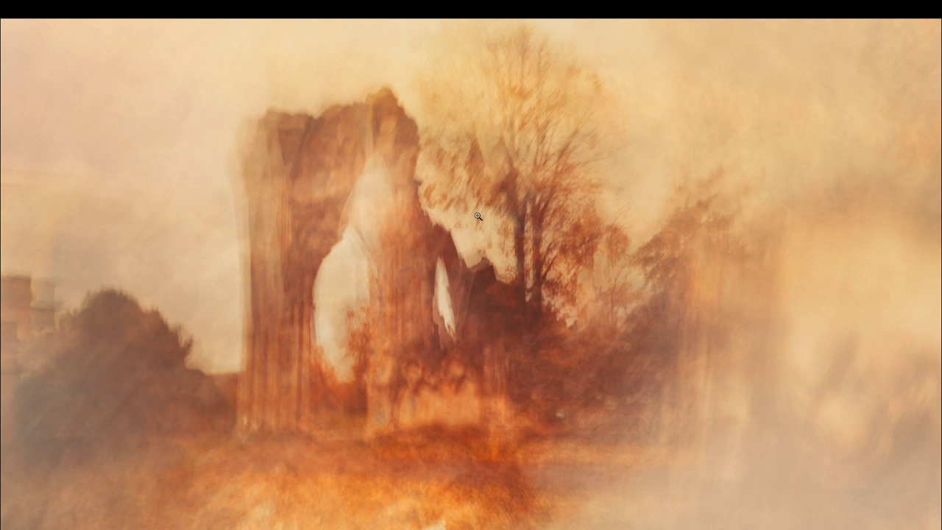
key("f")
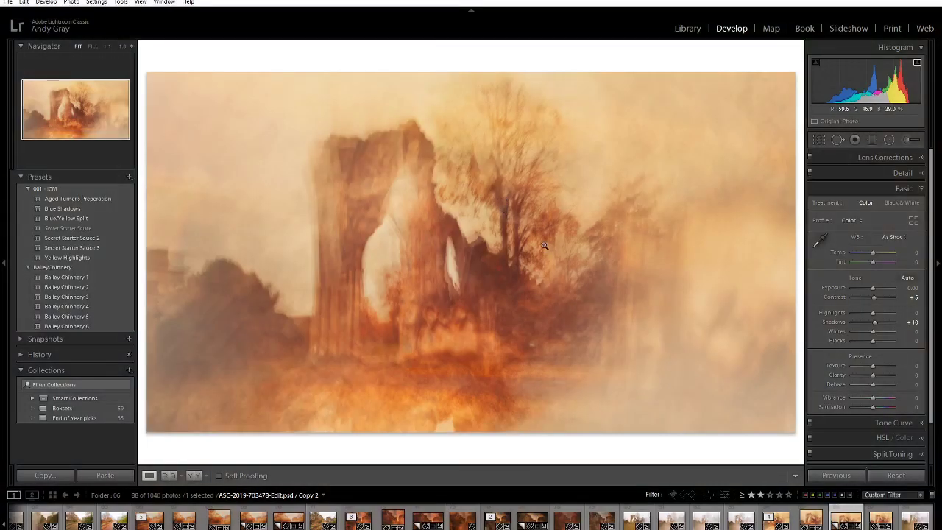